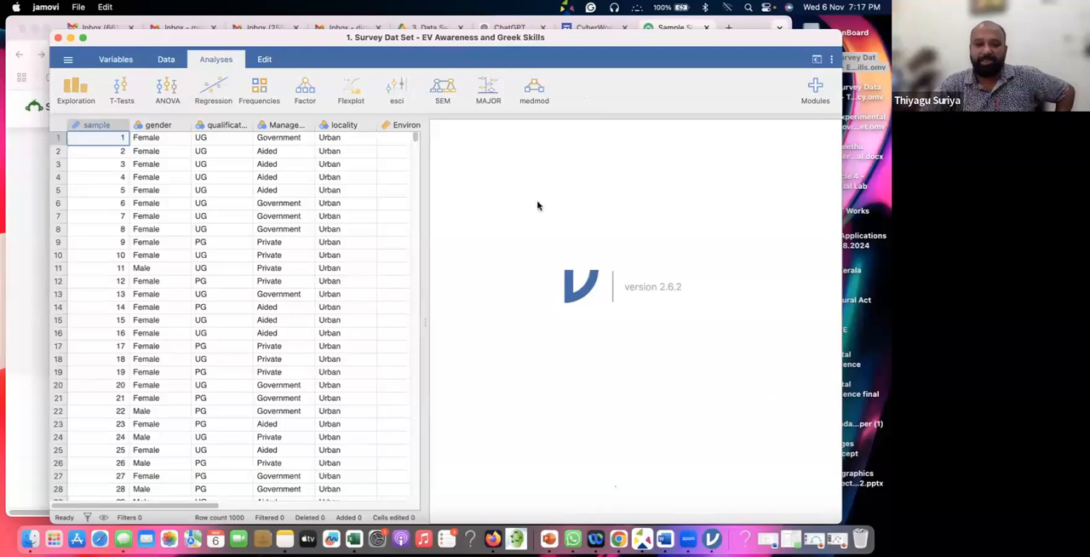
Look through the survey data set's columns, from sample and gender across to environmental awareness and green skills
{"action": "left_click_drag", "start_coordinate": [576, 34], "coordinate": [542, 21]}
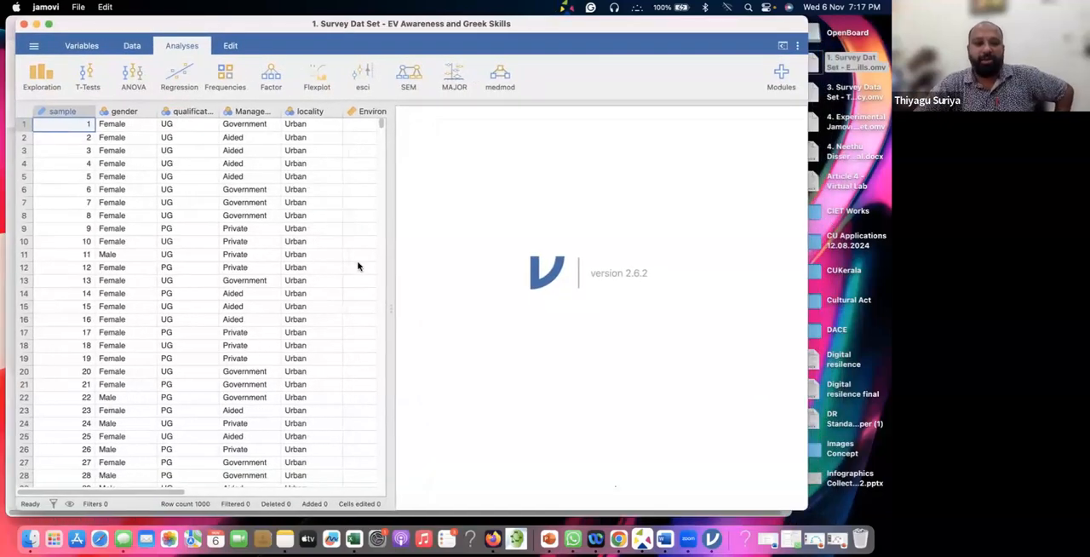
{"action": "scroll", "coordinate": [316, 265], "scroll_direction": "down", "scroll_amount": 2}
{"action": "scroll", "coordinate": [309, 261], "scroll_direction": "up", "scroll_amount": 2}
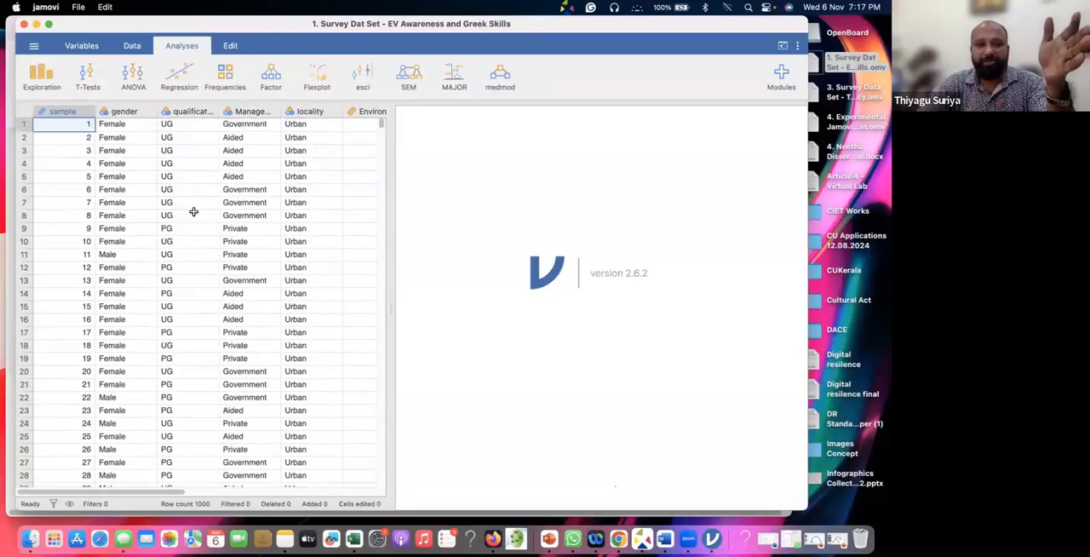
{"action": "scroll", "coordinate": [217, 211], "scroll_direction": "right", "scroll_amount": 3}
{"action": "scroll", "coordinate": [244, 211], "scroll_direction": "right", "scroll_amount": 3}
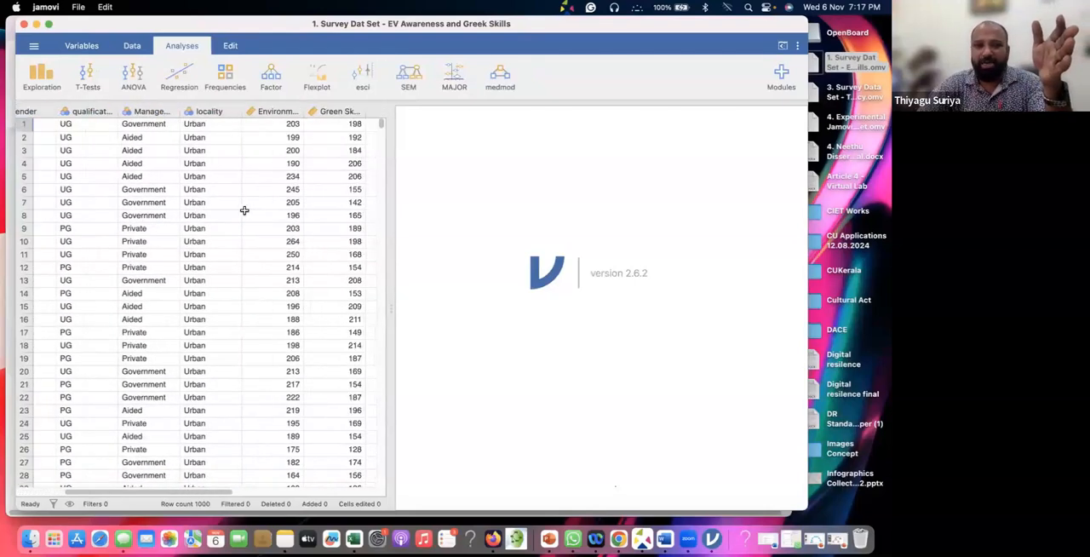
{"action": "scroll", "coordinate": [247, 210], "scroll_direction": "right", "scroll_amount": 2}
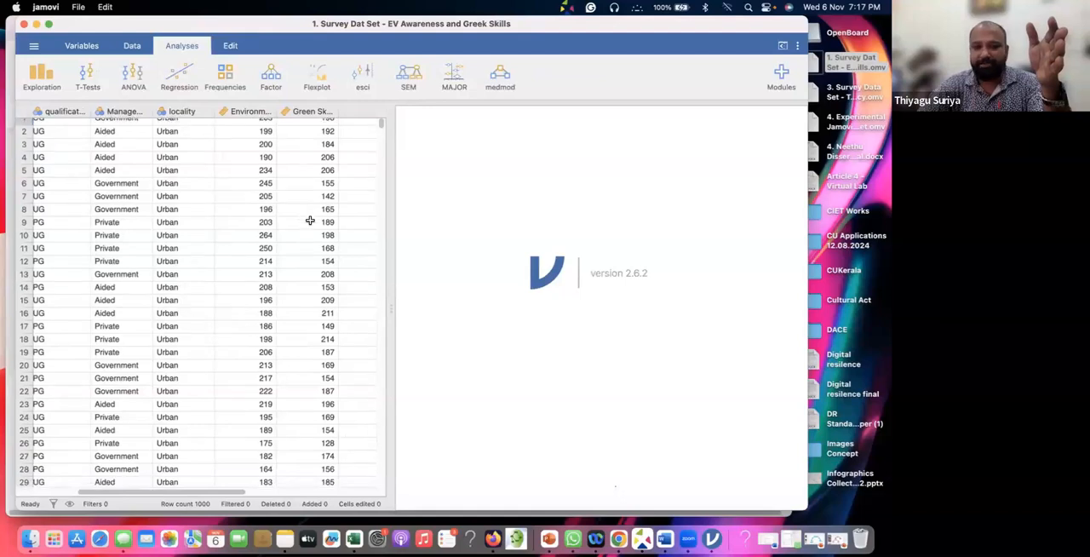
{"action": "scroll", "coordinate": [148, 226], "scroll_direction": "left", "scroll_amount": 5}
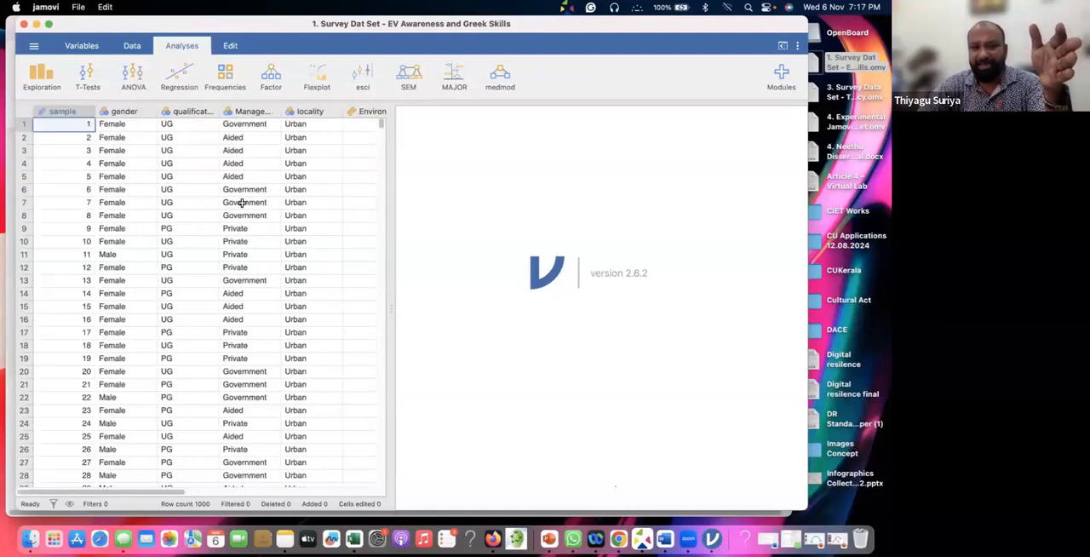
{"action": "scroll", "coordinate": [242, 203], "scroll_direction": "right", "scroll_amount": 1}
{"action": "scroll", "coordinate": [203, 202], "scroll_direction": "right", "scroll_amount": 6}
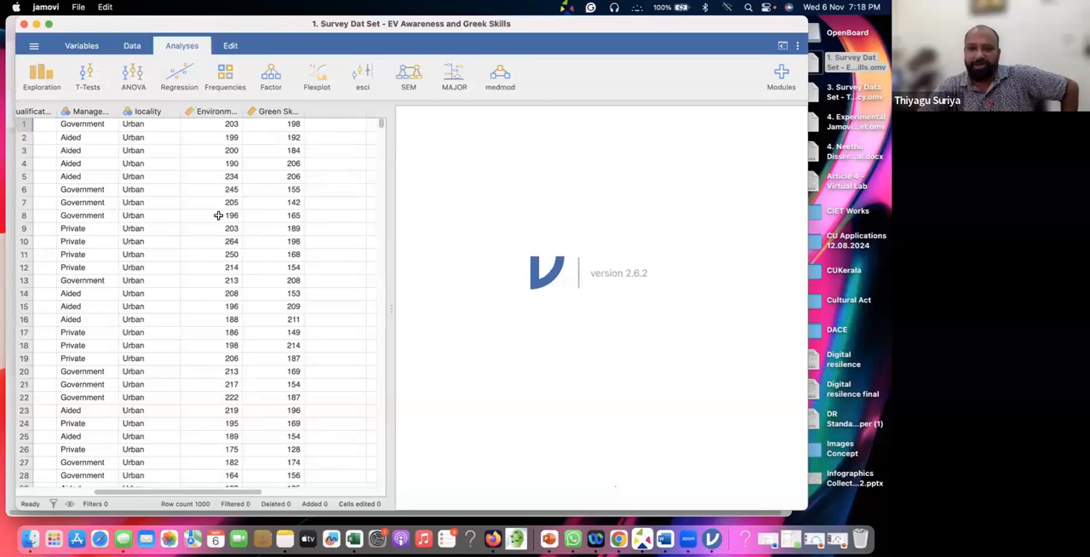
Switch to the t-test document in Word and view its One Sample t-test section at a larger zoom
{"action": "left_click_drag", "start_coordinate": [807, 182], "coordinate": [754, 190]}
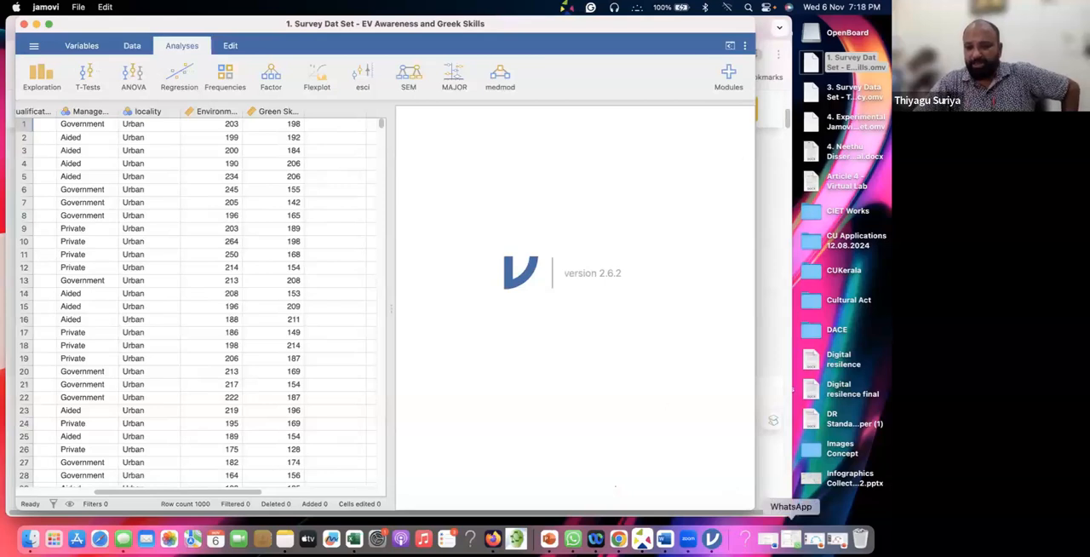
{"action": "left_click", "coordinate": [767, 542]}
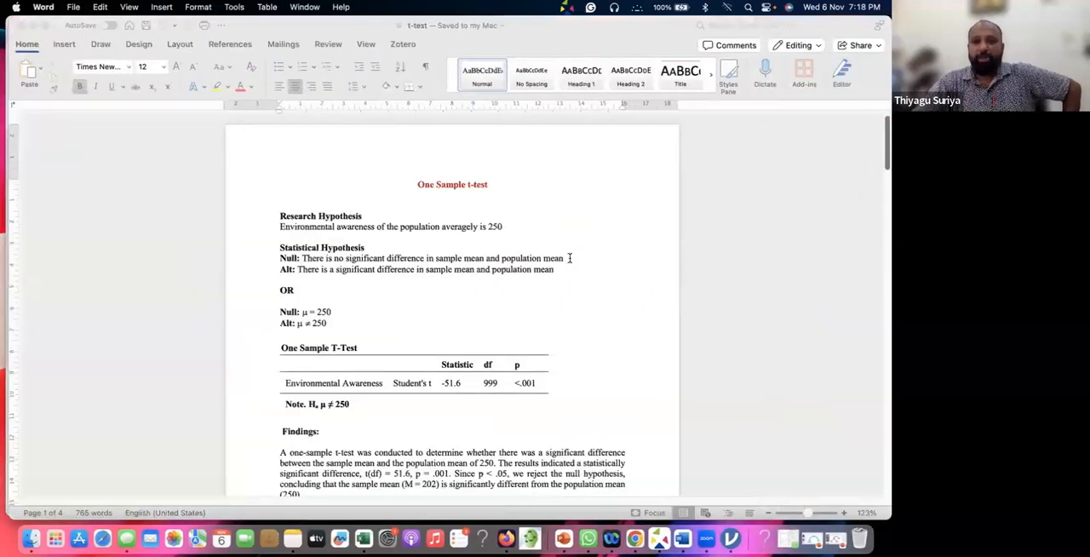
{"action": "left_click_drag", "start_coordinate": [810, 517], "coordinate": [811, 517]}
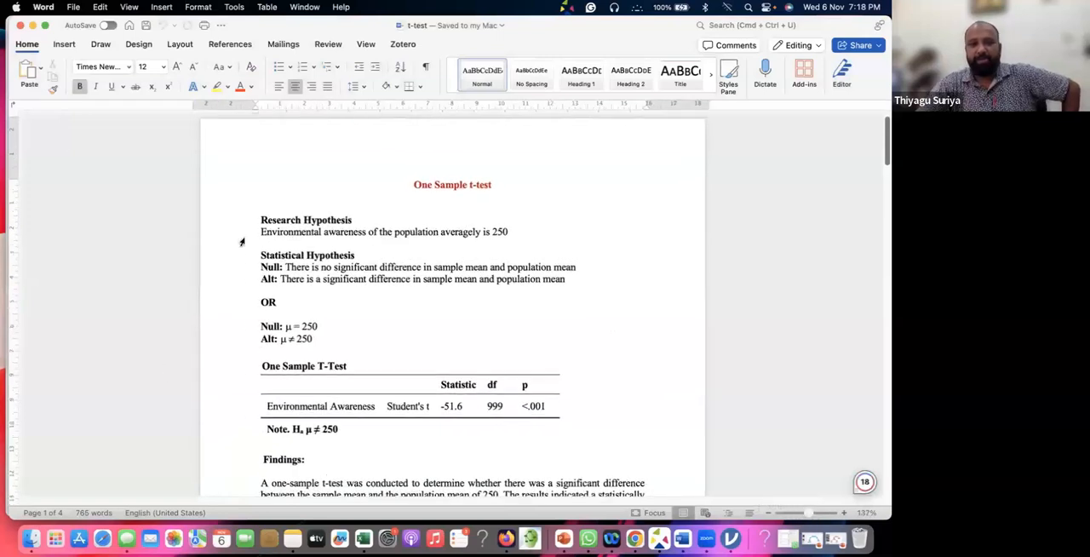
{"action": "scroll", "coordinate": [256, 232], "scroll_direction": "down", "scroll_amount": 2}
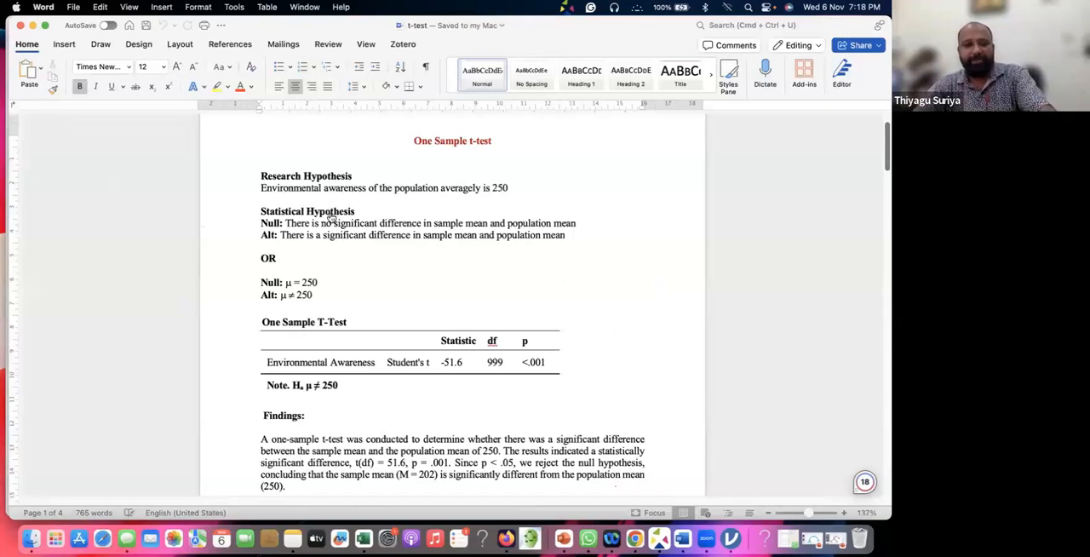
Return to the survey data set in jamovi and select the Environmental Awareness column
{"action": "key", "text": "super+Tab"}
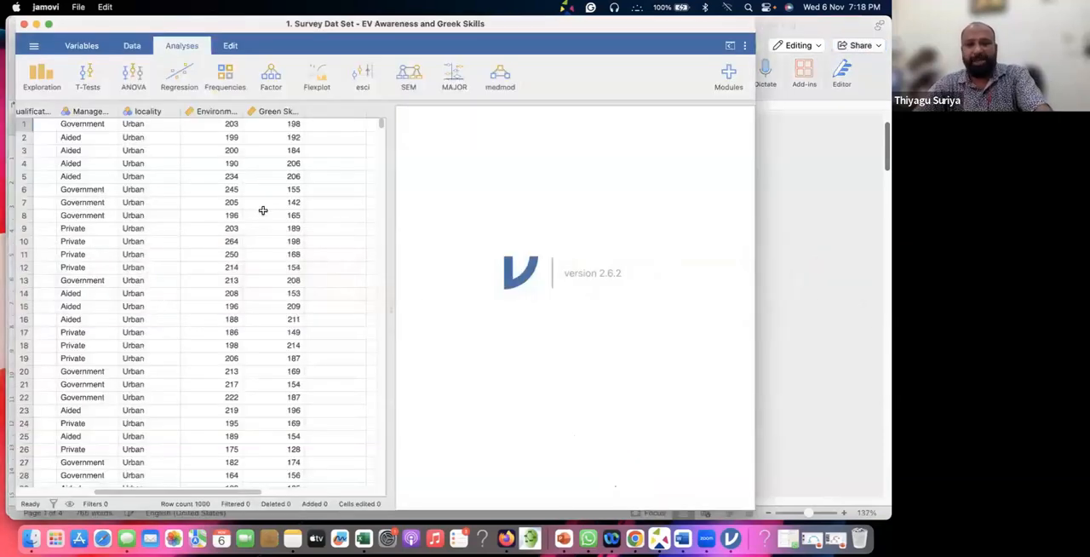
{"action": "left_click", "coordinate": [200, 110]}
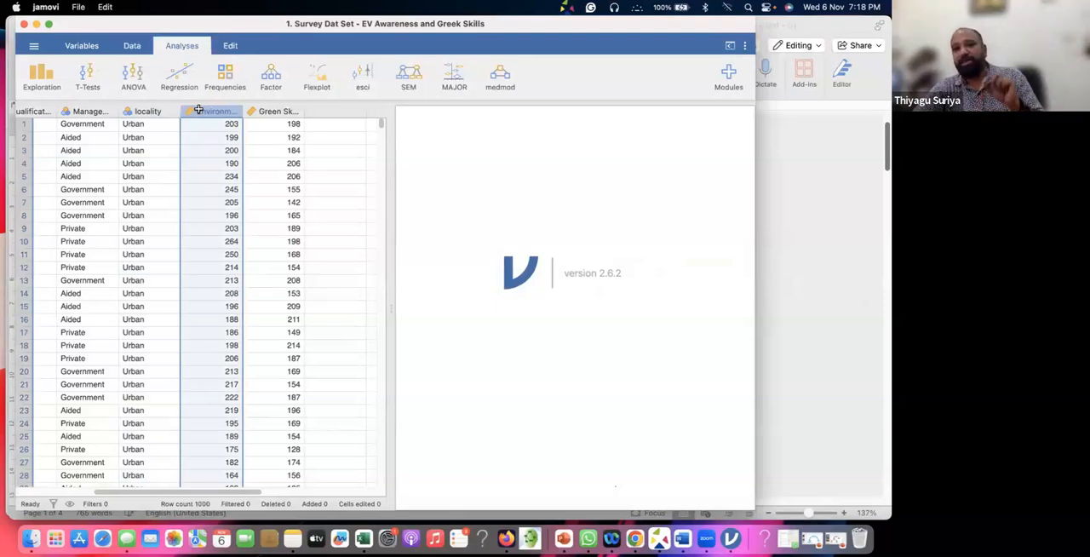
Switch back to the t-test document in Word and highlight the null hypothesis sentence under Statistical Hypothesis
{"action": "left_click", "coordinate": [789, 117]}
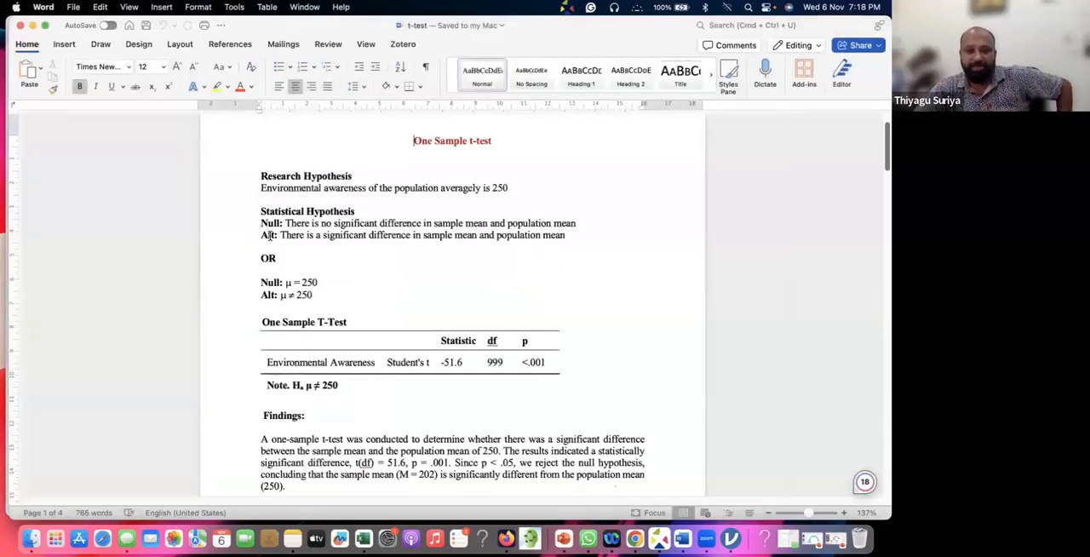
{"action": "scroll", "coordinate": [269, 236], "scroll_direction": "down", "scroll_amount": 2}
{"action": "scroll", "coordinate": [270, 237], "scroll_direction": "down", "scroll_amount": 1}
{"action": "left_click_drag", "start_coordinate": [287, 160], "coordinate": [583, 158]}
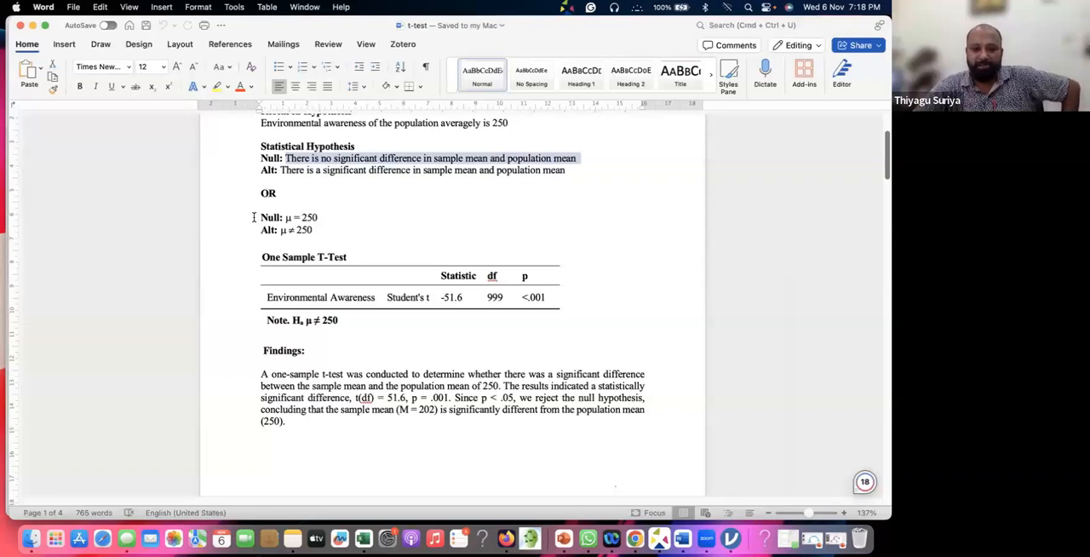
Highlight the symbolic null hypothesis μ = 250 and view the test table and findings below it
{"action": "left_click_drag", "start_coordinate": [269, 218], "coordinate": [340, 217]}
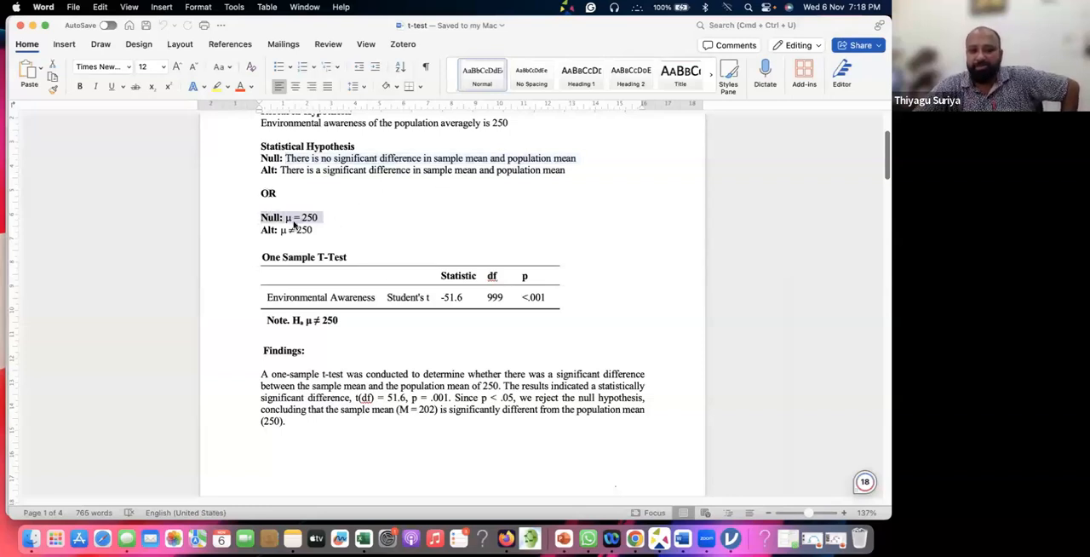
{"action": "left_click", "coordinate": [298, 217]}
{"action": "left_click", "coordinate": [283, 217]}
{"action": "double_click", "coordinate": [320, 217]}
{"action": "left_click", "coordinate": [285, 218]}
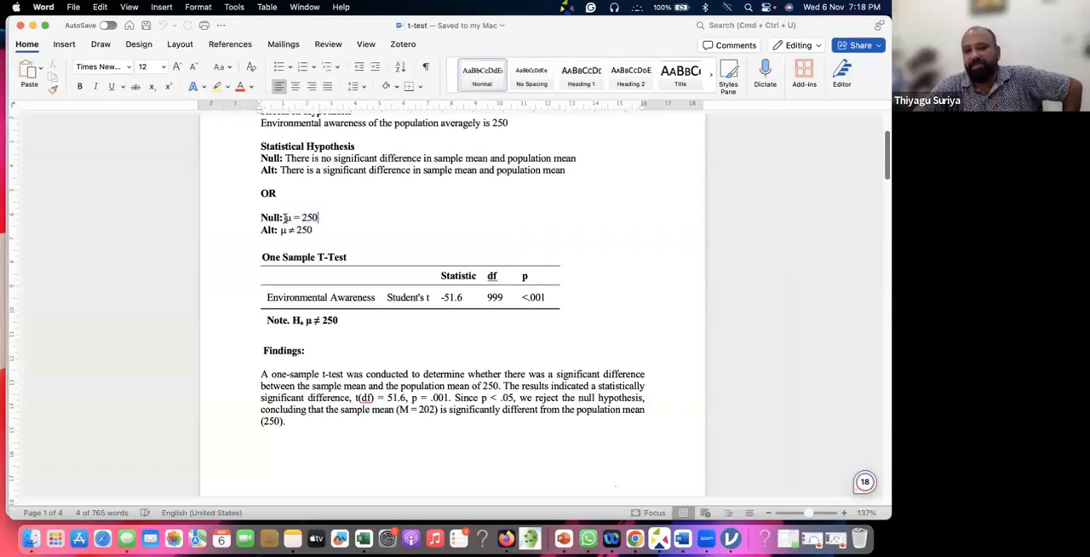
{"action": "left_click", "coordinate": [320, 217], "text": "shift"}
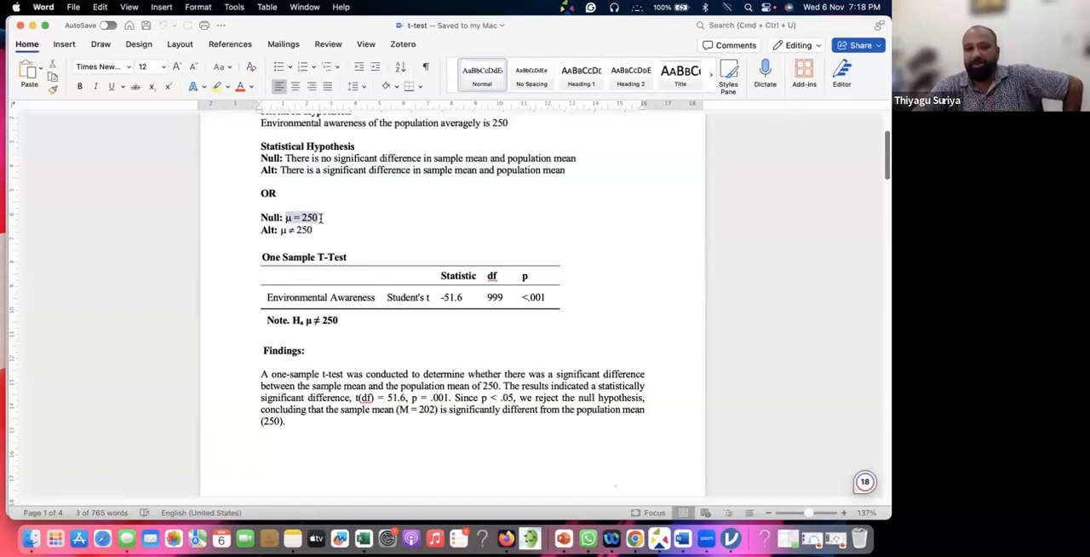
{"action": "scroll", "coordinate": [321, 224], "scroll_direction": "down", "scroll_amount": 3}
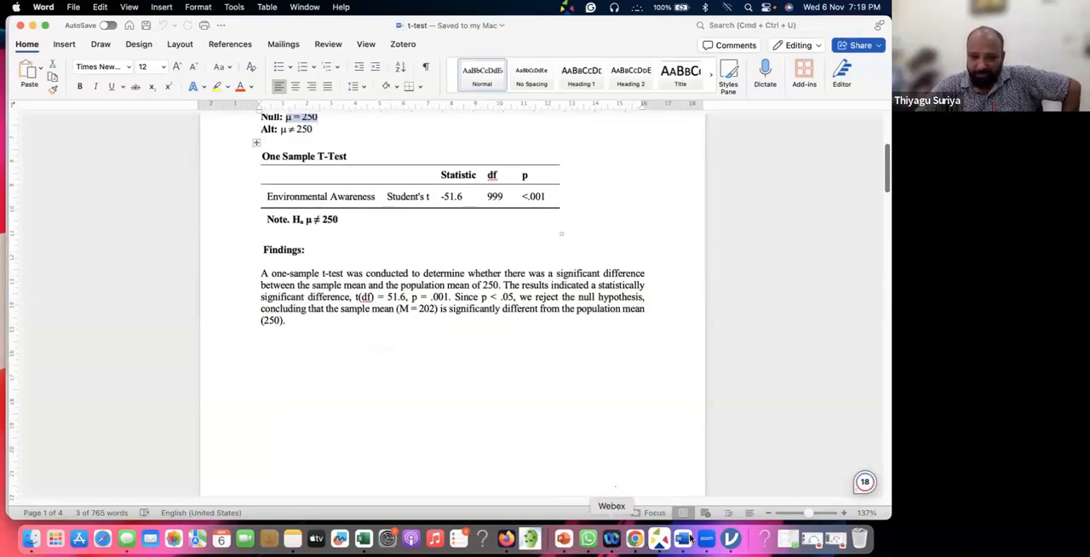
Switch to jamovi and widen its window
{"action": "left_click", "coordinate": [728, 541]}
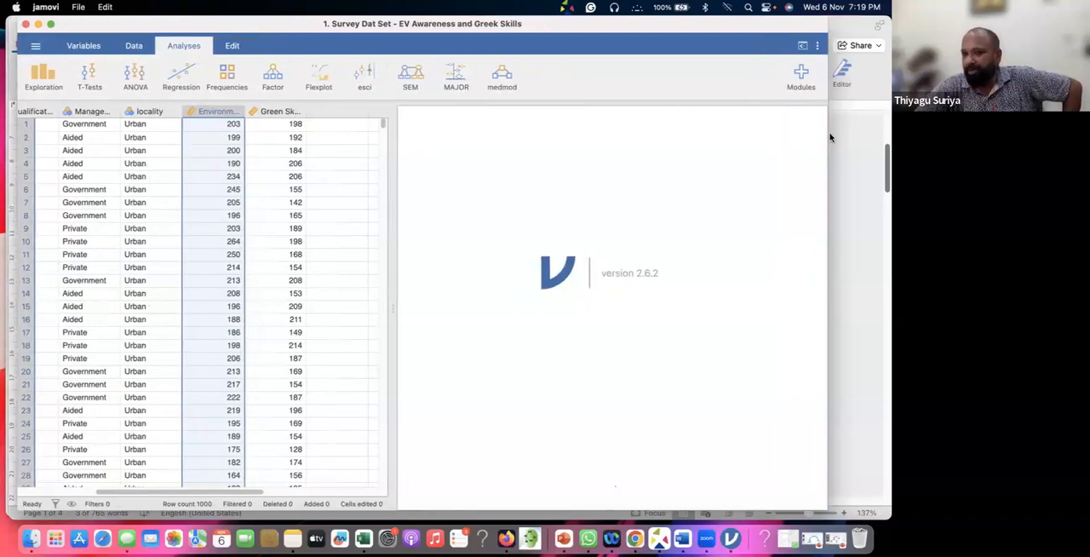
{"action": "left_click_drag", "start_coordinate": [831, 119], "coordinate": [858, 125]}
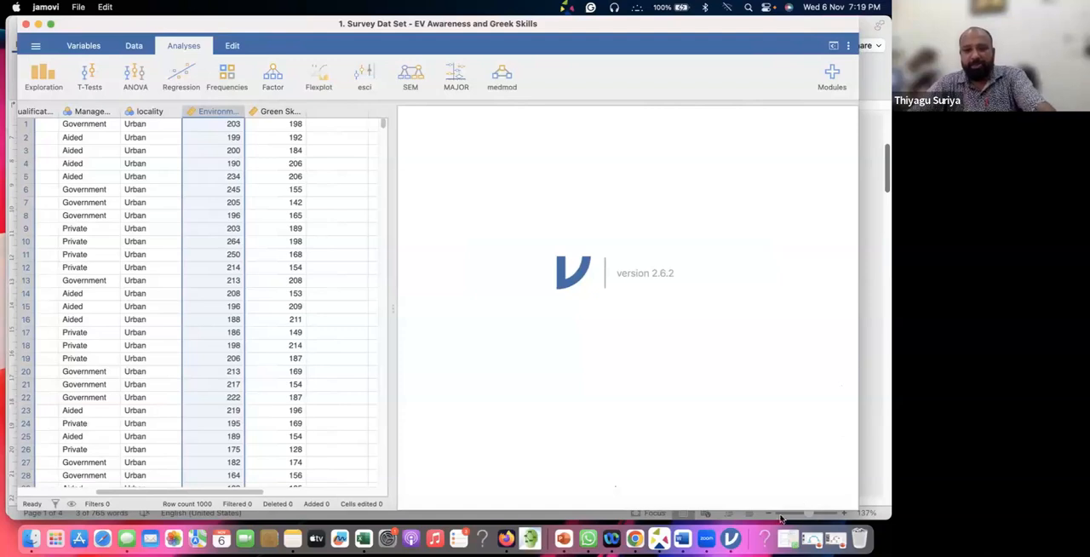
Return to the Word document and highlight the research hypothesis sentence, then only its words "Environmental awareness"
{"action": "left_click", "coordinate": [682, 540]}
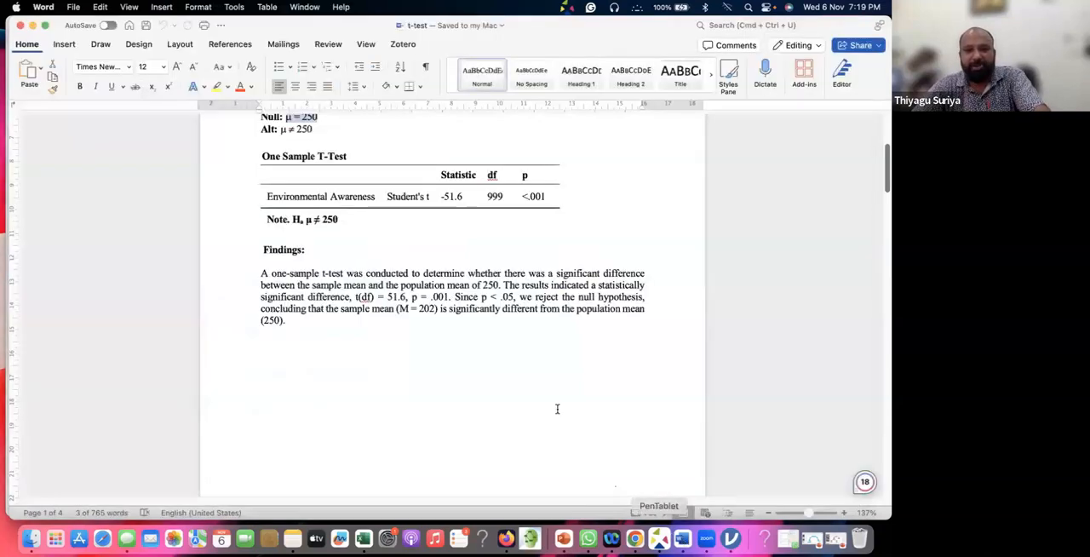
{"action": "scroll", "coordinate": [557, 409], "scroll_direction": "up", "scroll_amount": 2}
{"action": "scroll", "coordinate": [557, 410], "scroll_direction": "up", "scroll_amount": 2}
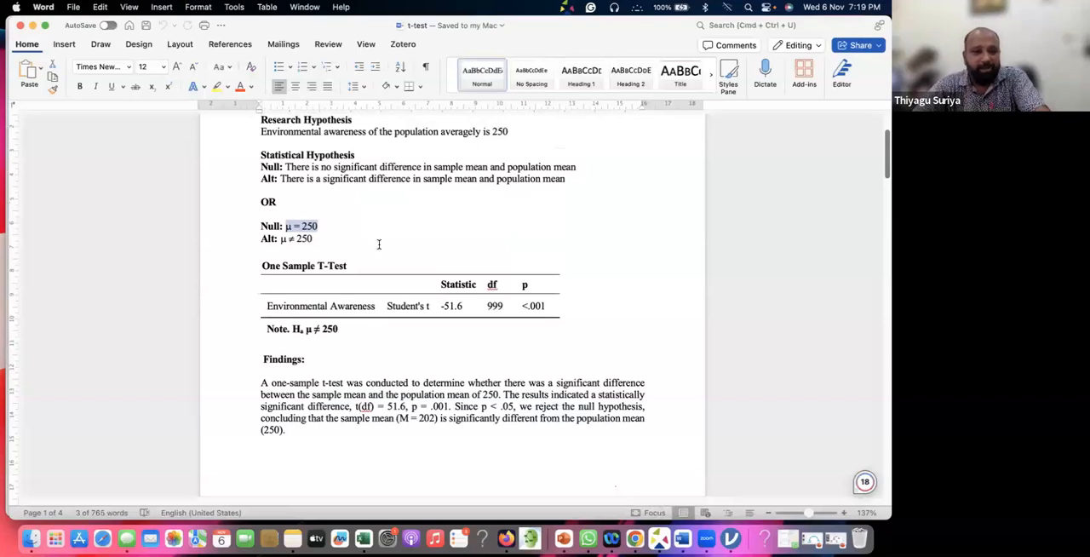
{"action": "left_click", "coordinate": [409, 146]}
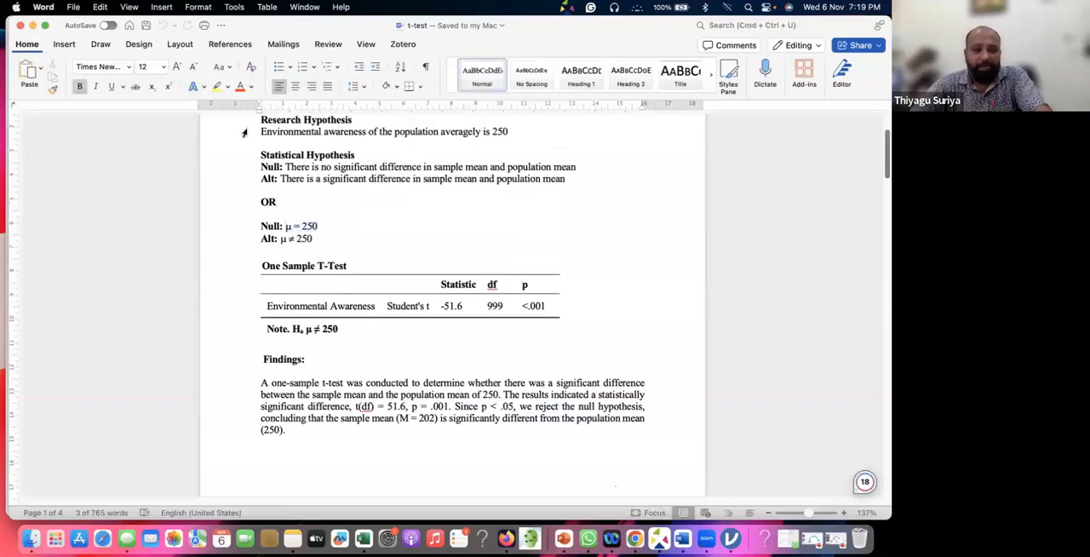
{"action": "triple_click", "coordinate": [377, 132]}
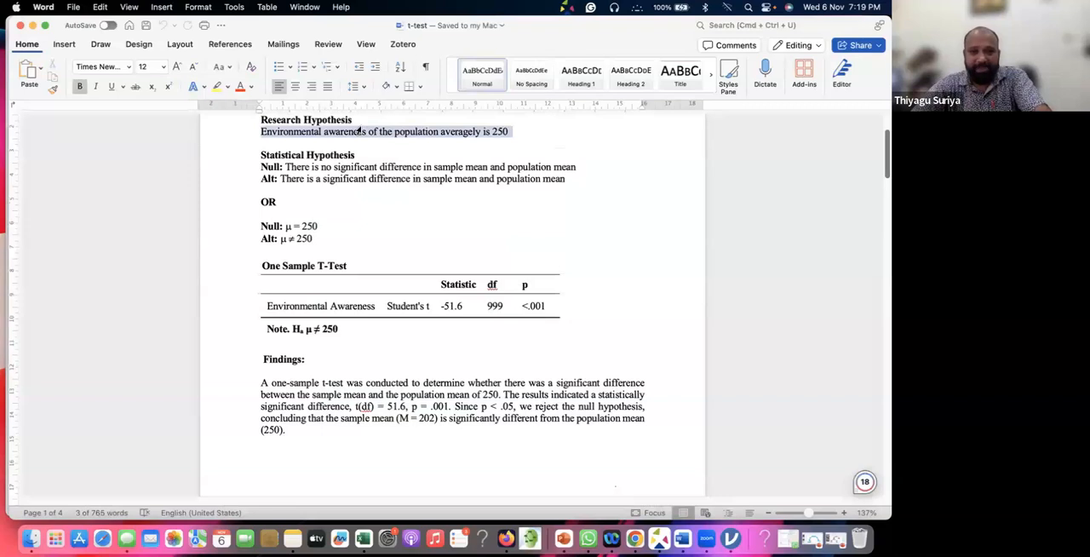
{"action": "left_click", "coordinate": [367, 132]}
{"action": "left_click_drag", "start_coordinate": [367, 132], "coordinate": [261, 132]}
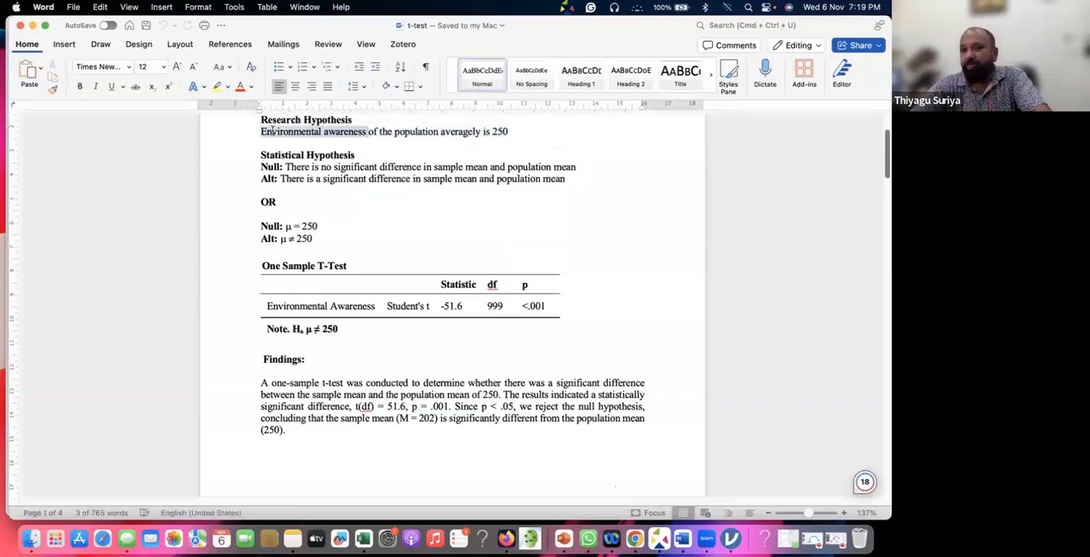
Minimise the Word document and bring the categorical columns beside Environmental Awareness into view in the jamovi data set
{"action": "left_click", "coordinate": [33, 25]}
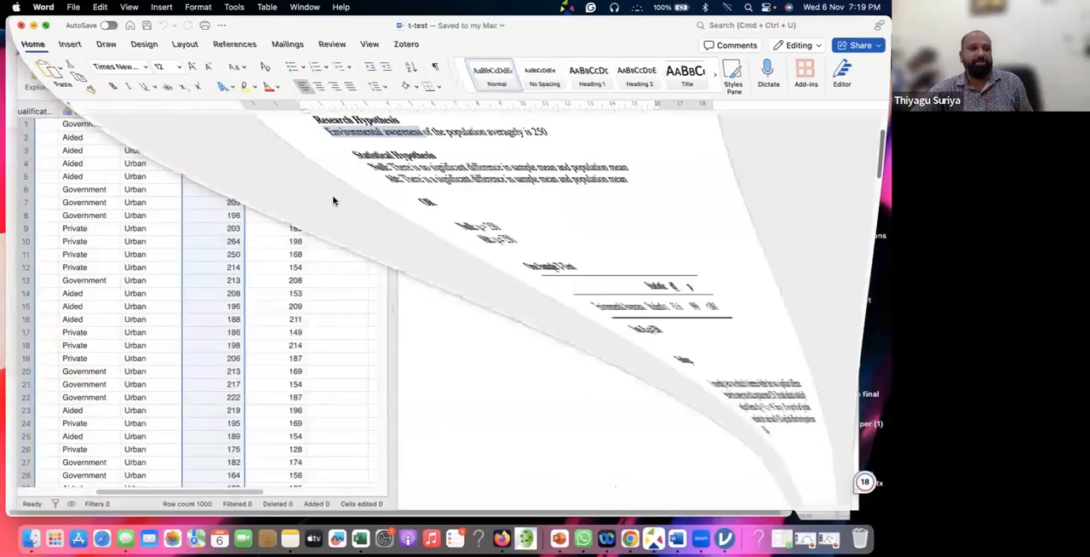
{"action": "scroll", "coordinate": [333, 199], "scroll_direction": "left", "scroll_amount": 2}
{"action": "scroll", "coordinate": [333, 199], "scroll_direction": "left", "scroll_amount": 1}
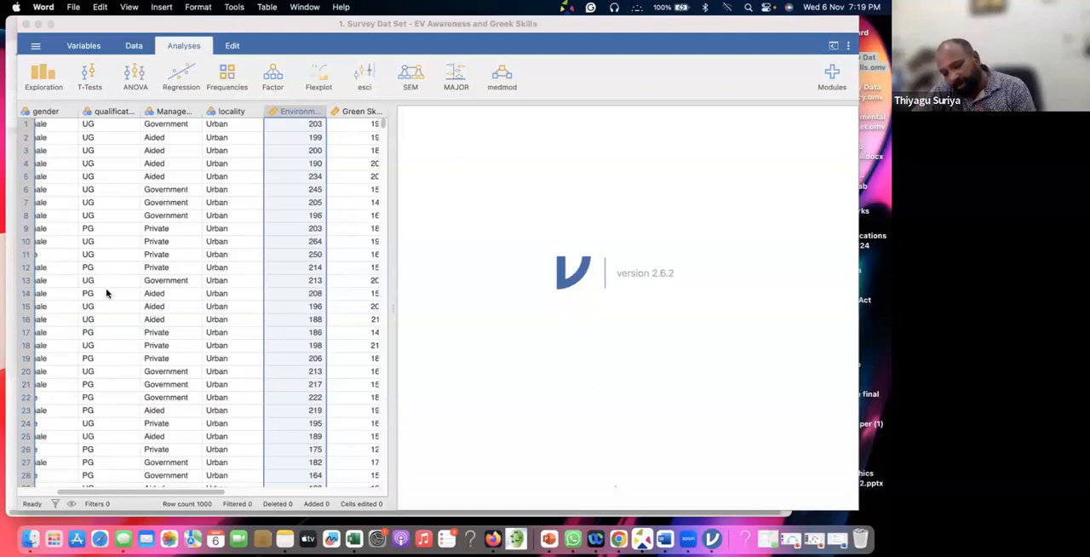
Start a One Sample T-Test analysis on the survey data set
{"action": "left_click", "coordinate": [41, 77]}
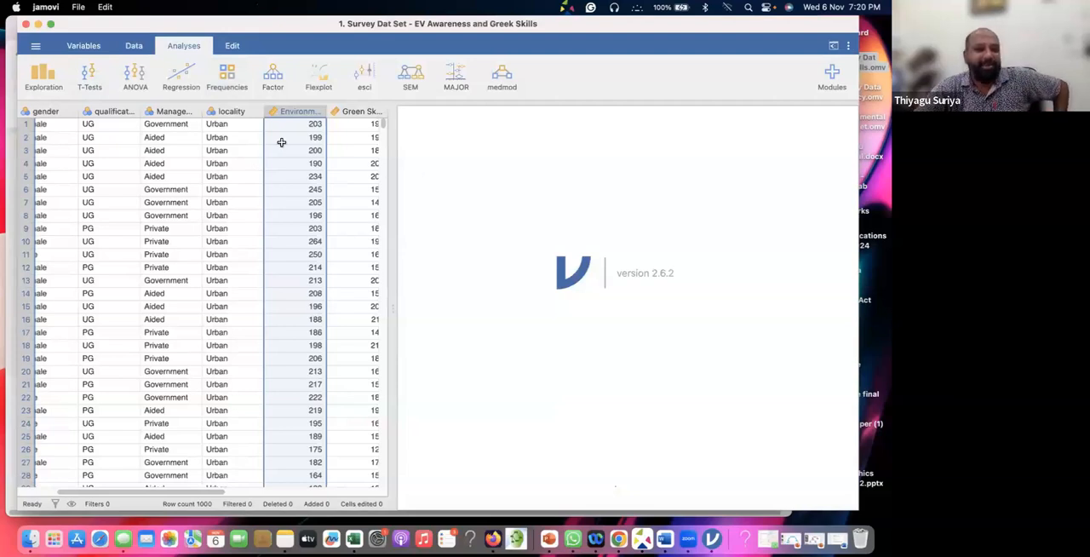
{"action": "left_click", "coordinate": [90, 81]}
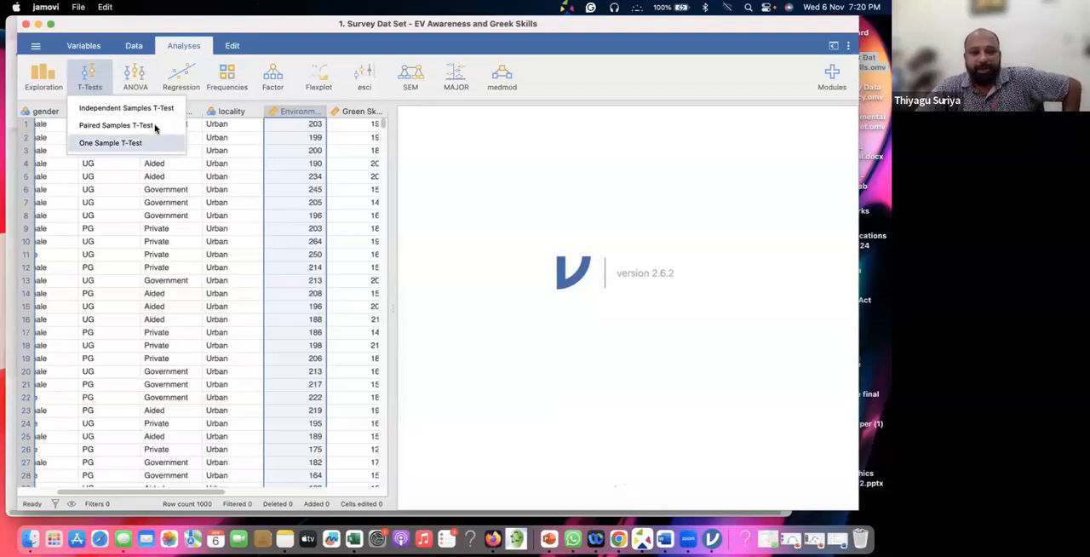
{"action": "left_click", "coordinate": [93, 85]}
{"action": "left_click", "coordinate": [94, 88]}
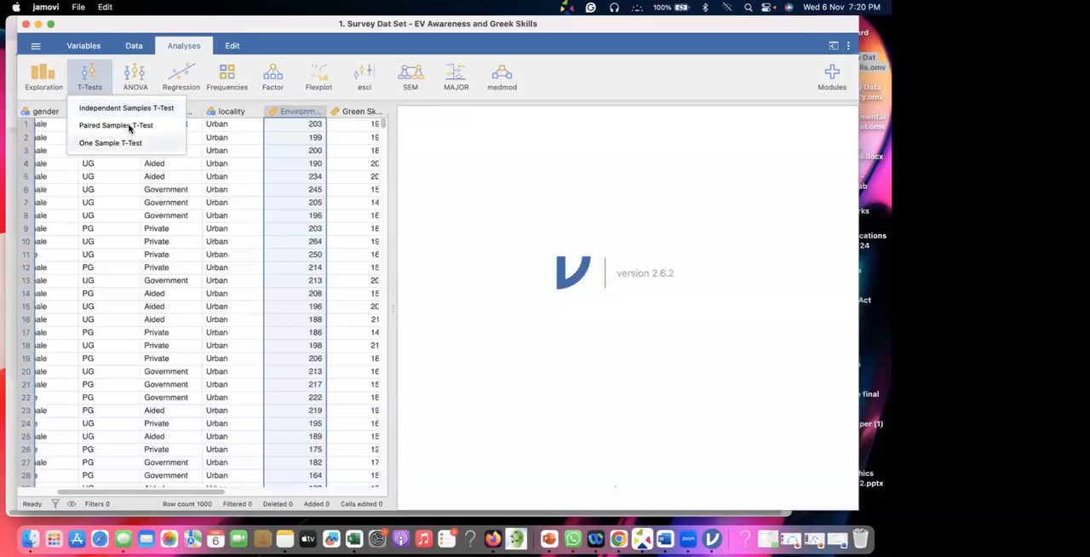
{"action": "left_click", "coordinate": [115, 143]}
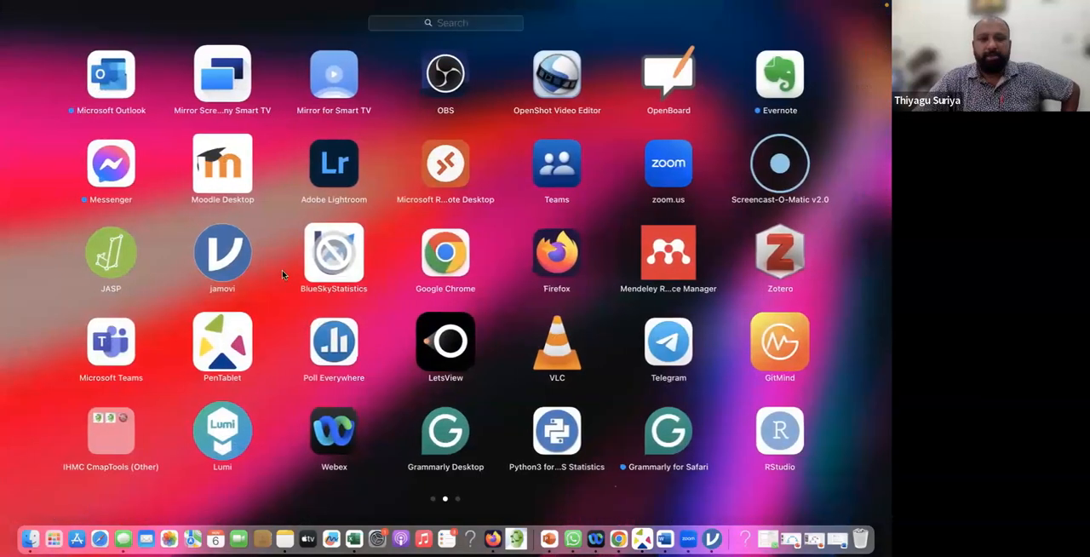
{"action": "scroll", "coordinate": [284, 274], "scroll_direction": "right", "scroll_amount": 5}
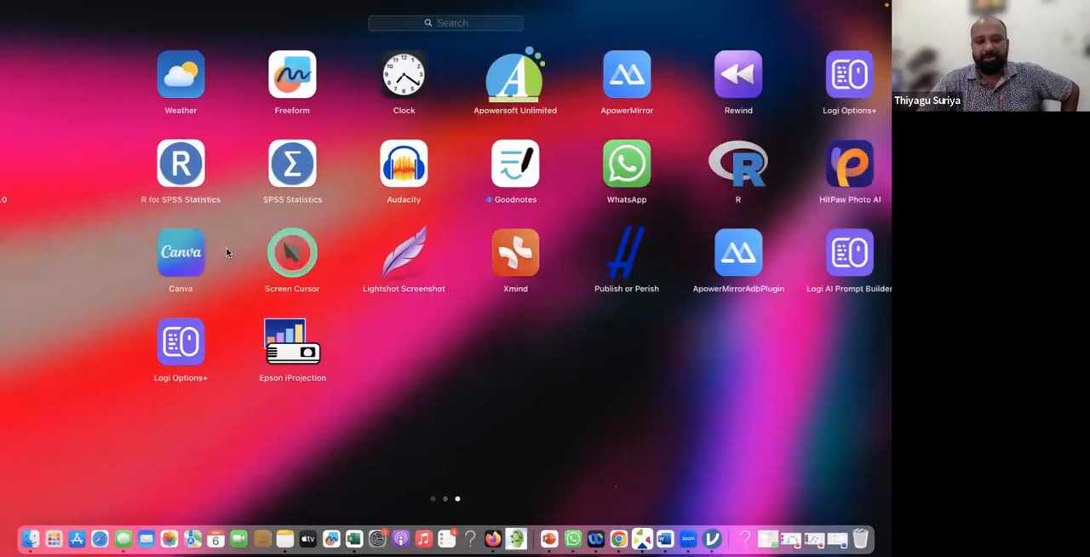
{"action": "left_click", "coordinate": [226, 251]}
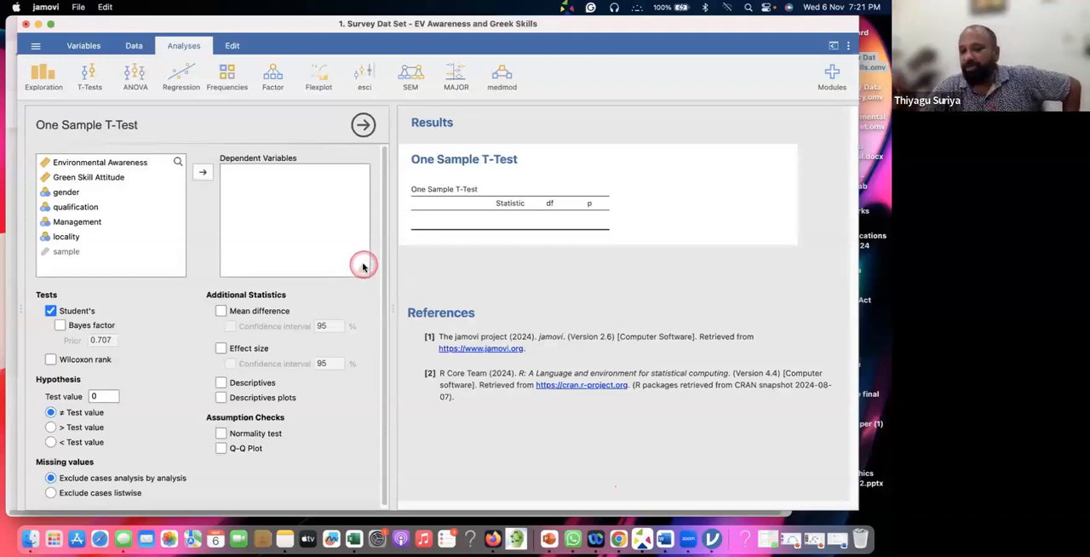
Assign Environmental Awareness as the dependent variable of the One Sample T-Test
{"action": "left_click", "coordinate": [116, 162]}
{"action": "left_click", "coordinate": [205, 173]}
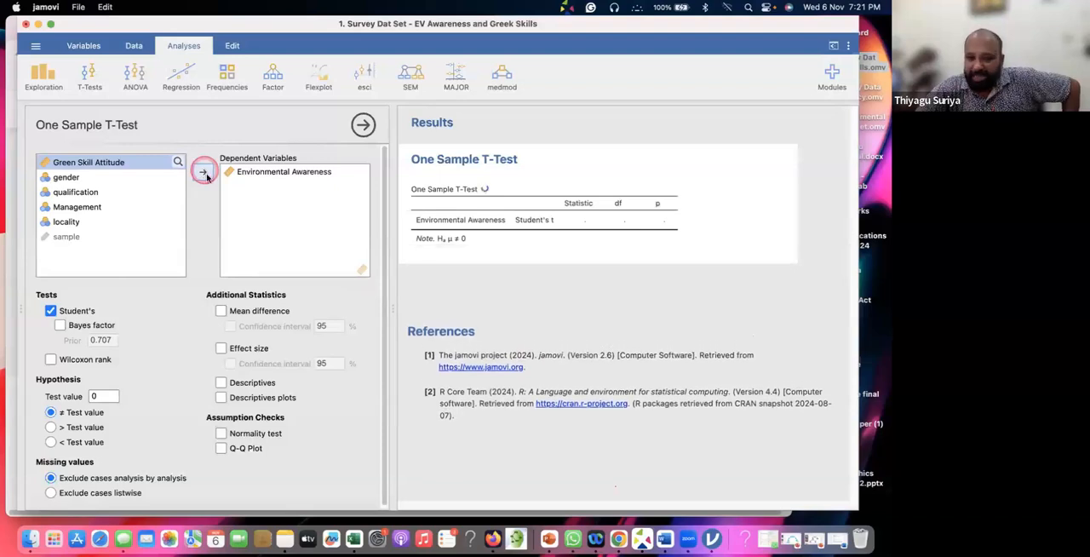
{"action": "left_click", "coordinate": [246, 258]}
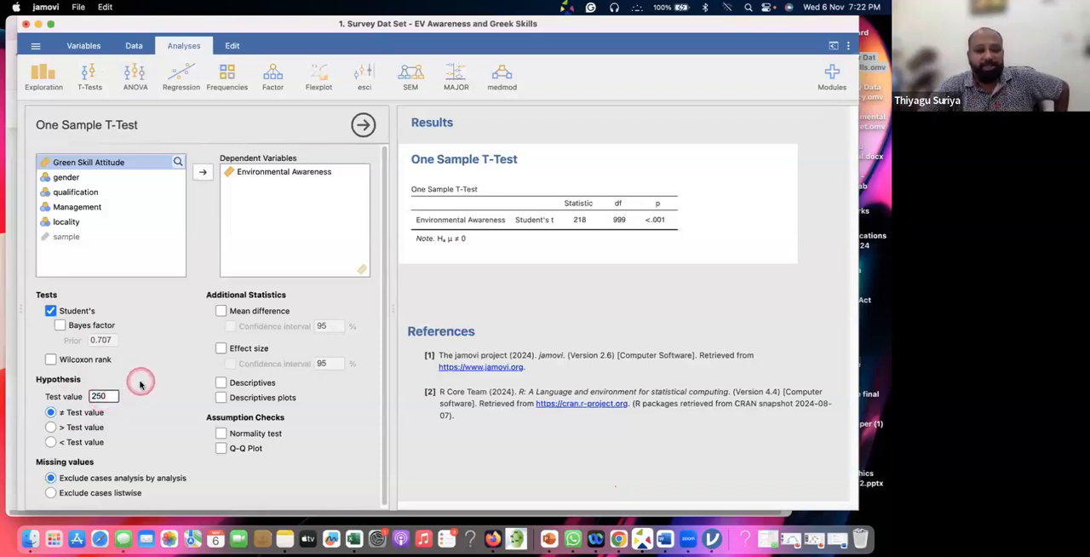
Apply the test value of 250 and add descriptives and the mean difference to the One Sample T-Test output
{"action": "left_click", "coordinate": [141, 385]}
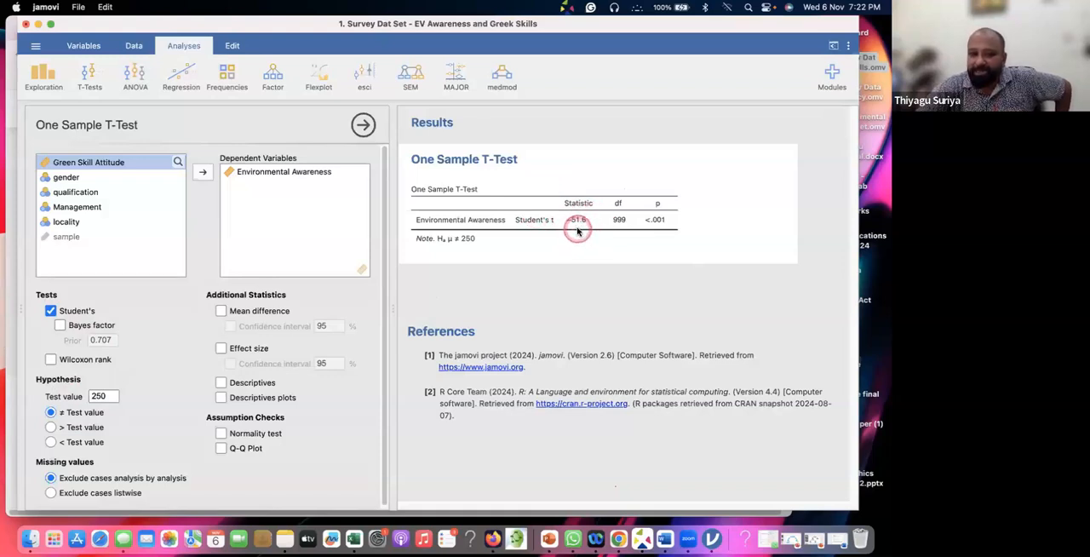
{"action": "left_click", "coordinate": [220, 384]}
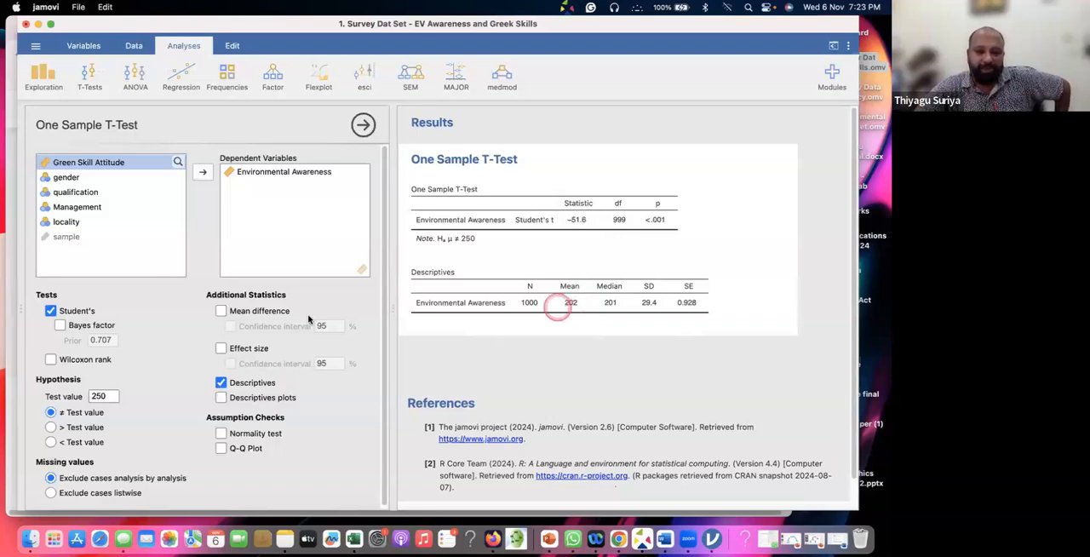
{"action": "left_click", "coordinate": [220, 311]}
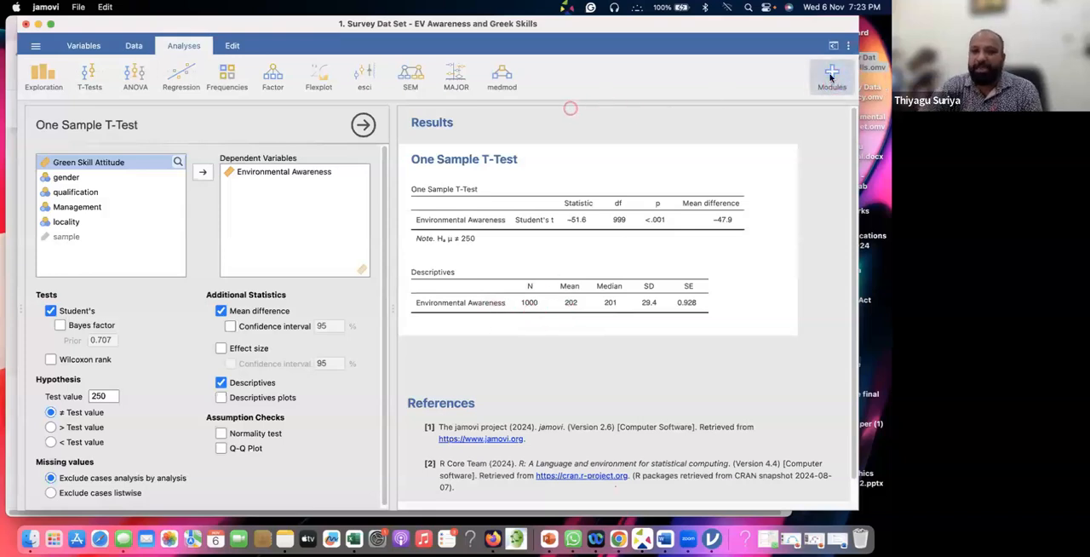
Set the results number format to 2 dp and return to the t-test results
{"action": "left_click", "coordinate": [848, 49]}
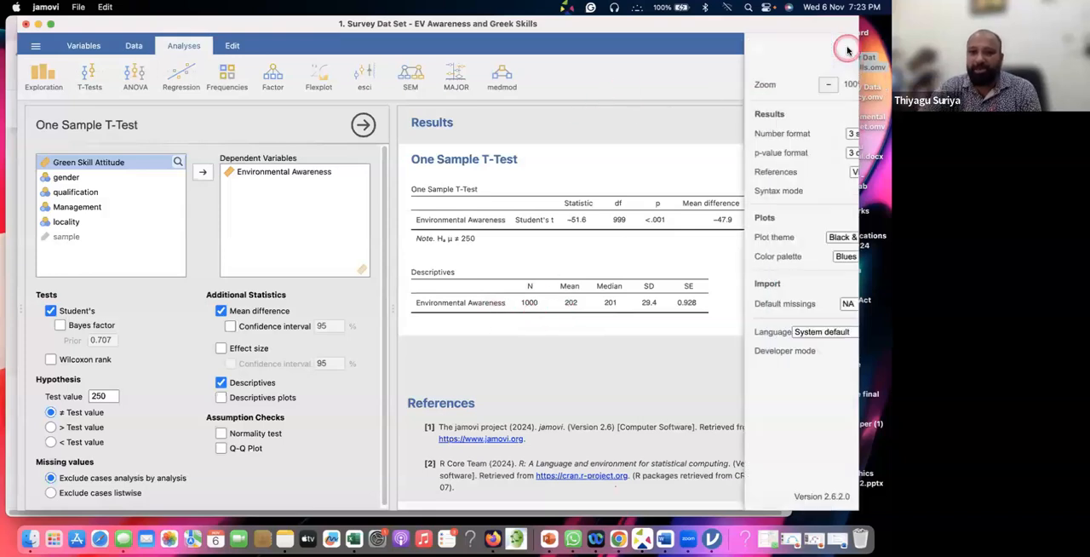
{"action": "left_click", "coordinate": [835, 136]}
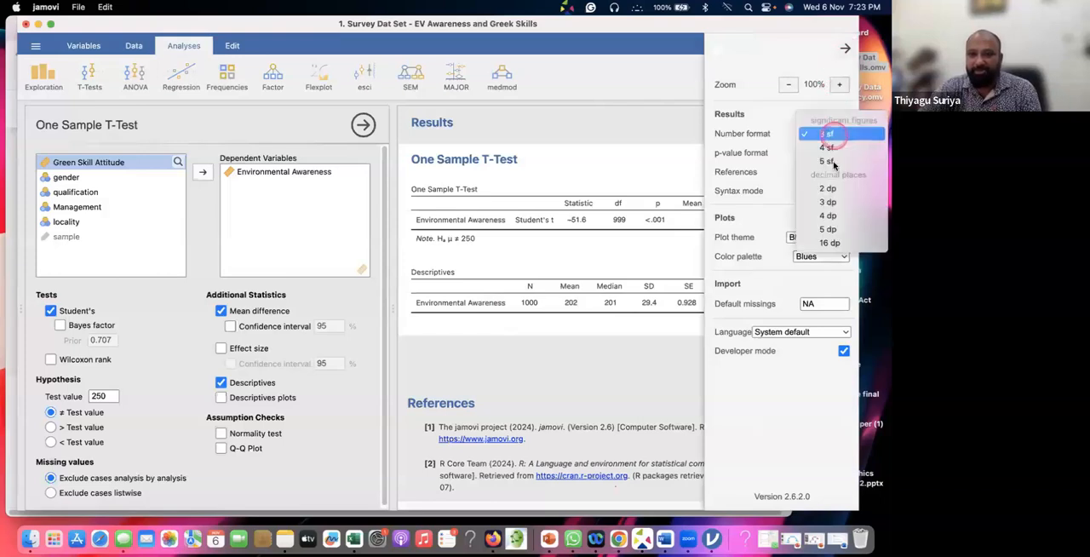
{"action": "left_click", "coordinate": [829, 191]}
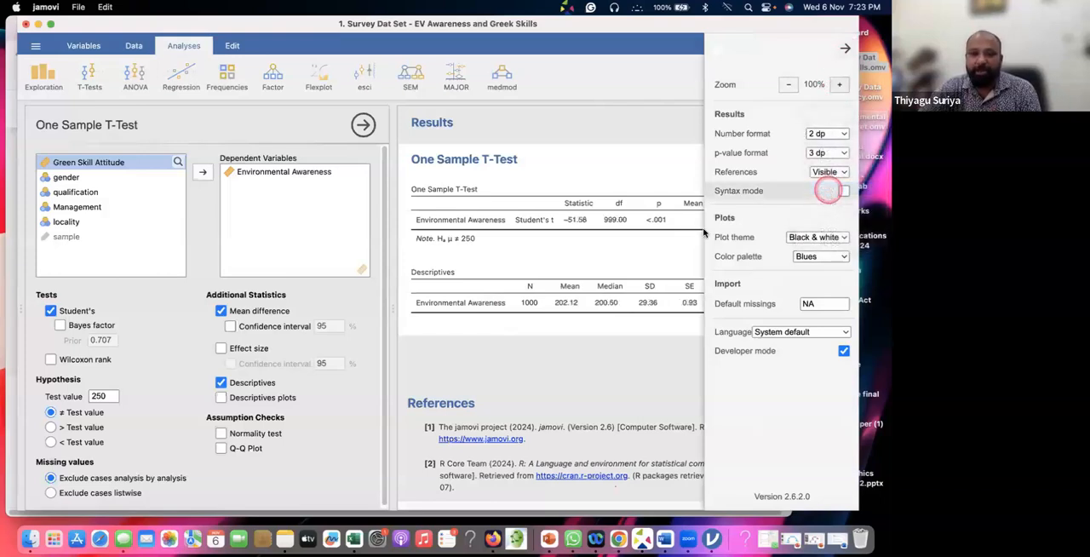
{"action": "left_click", "coordinate": [600, 239]}
{"action": "left_click", "coordinate": [647, 242]}
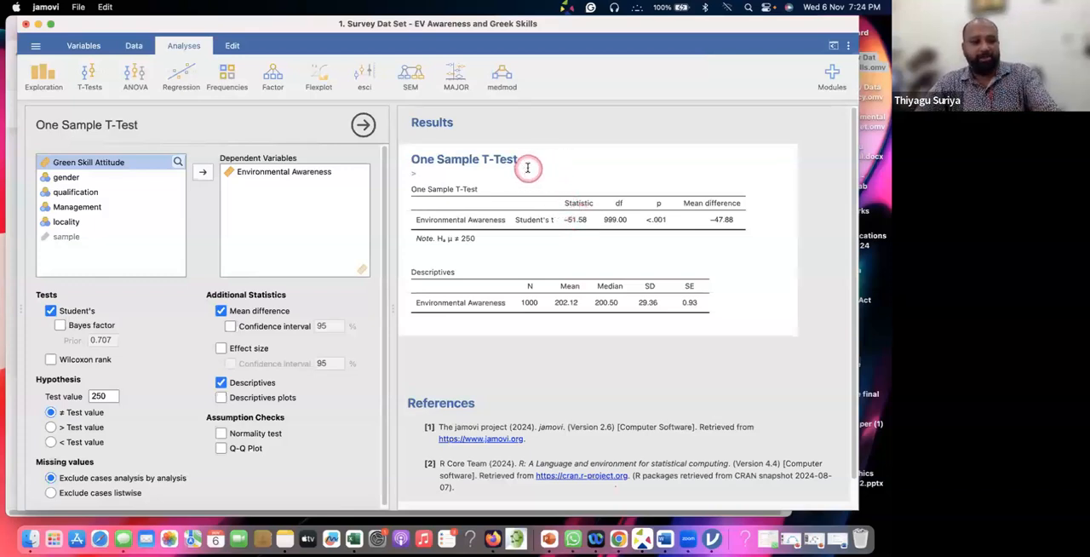
Start the screen annotation tool, circle the t statistic in the One Sample T-Test table and handwrite 51.58 above it
{"action": "key", "text": "alt+a"}
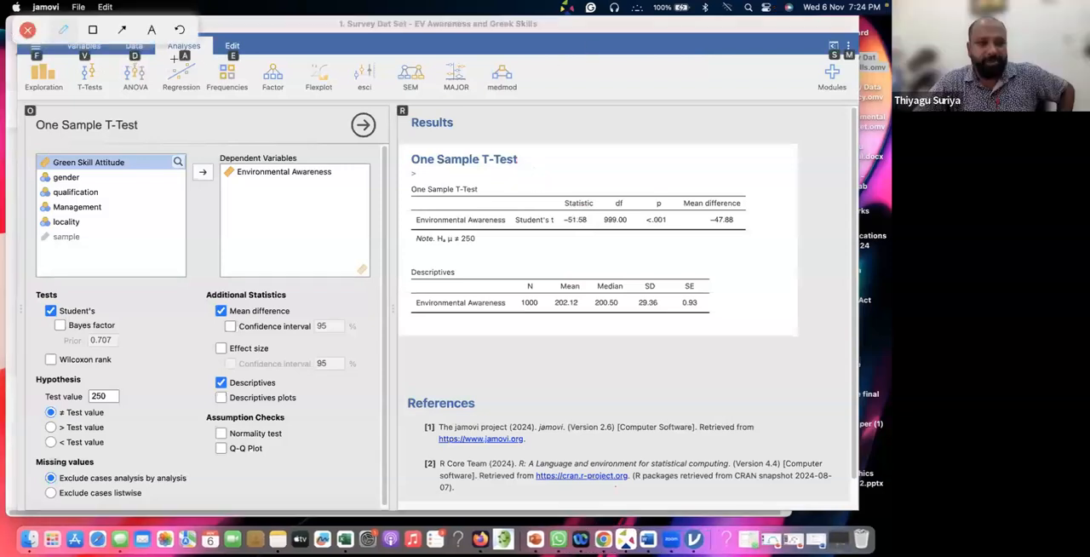
{"action": "mouse_move", "coordinate": [567, 208]}
{"action": "left_mouse_down"}
{"action": "mouse_move", "coordinate": [556, 224]}
{"action": "mouse_move", "coordinate": [581, 207]}
{"action": "mouse_move", "coordinate": [564, 209]}
{"action": "left_mouse_up"}
{"action": "left_click", "coordinate": [572, 160]}
{"action": "left_click_drag", "start_coordinate": [573, 170], "coordinate": [611, 160]}
{"action": "left_click", "coordinate": [590, 165]}
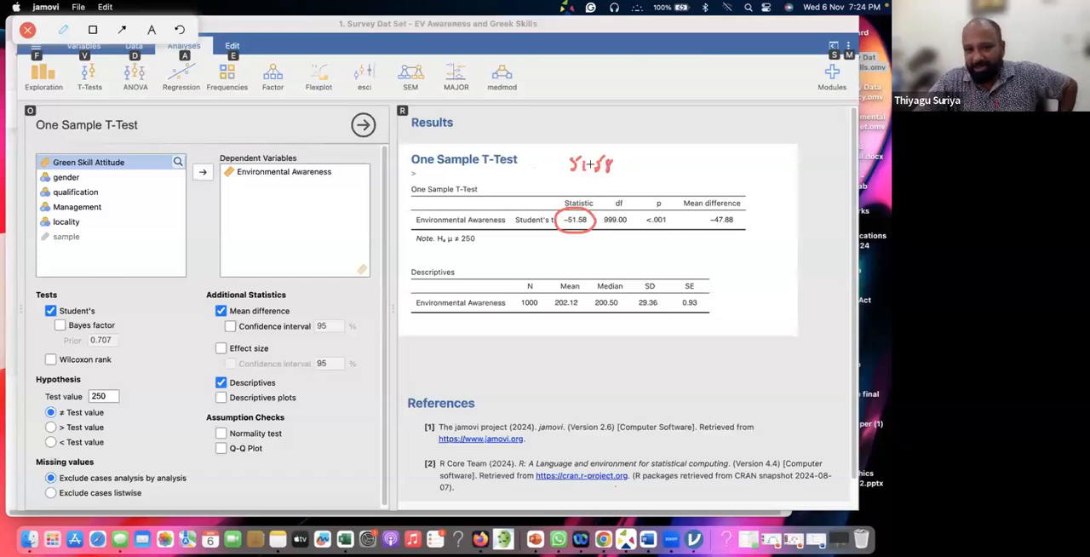
Circle the handwritten 51.58 and sketch the mean difference formula m1 − m2 above it, with tick marks and the two means beneath
{"action": "mouse_move", "coordinate": [620, 139]}
{"action": "left_mouse_down"}
{"action": "mouse_move", "coordinate": [553, 189]}
{"action": "mouse_move", "coordinate": [625, 143]}
{"action": "left_mouse_up"}
{"action": "left_click_drag", "start_coordinate": [591, 81], "coordinate": [590, 109]}
{"action": "left_click_drag", "start_coordinate": [610, 99], "coordinate": [692, 90]}
{"action": "left_click_drag", "start_coordinate": [704, 63], "coordinate": [702, 109]}
{"action": "left_click_drag", "start_coordinate": [610, 68], "coordinate": [697, 48]}
{"action": "mouse_move", "coordinate": [628, 123]}
{"action": "left_mouse_down"}
{"action": "mouse_move", "coordinate": [639, 133]}
{"action": "mouse_move", "coordinate": [652, 116]}
{"action": "mouse_move", "coordinate": [654, 132]}
{"action": "mouse_move", "coordinate": [703, 110]}
{"action": "left_mouse_up"}
{"action": "mouse_move", "coordinate": [627, 95]}
{"action": "left_mouse_down"}
{"action": "mouse_move", "coordinate": [580, 132]}
{"action": "mouse_move", "coordinate": [684, 64]}
{"action": "left_mouse_up"}
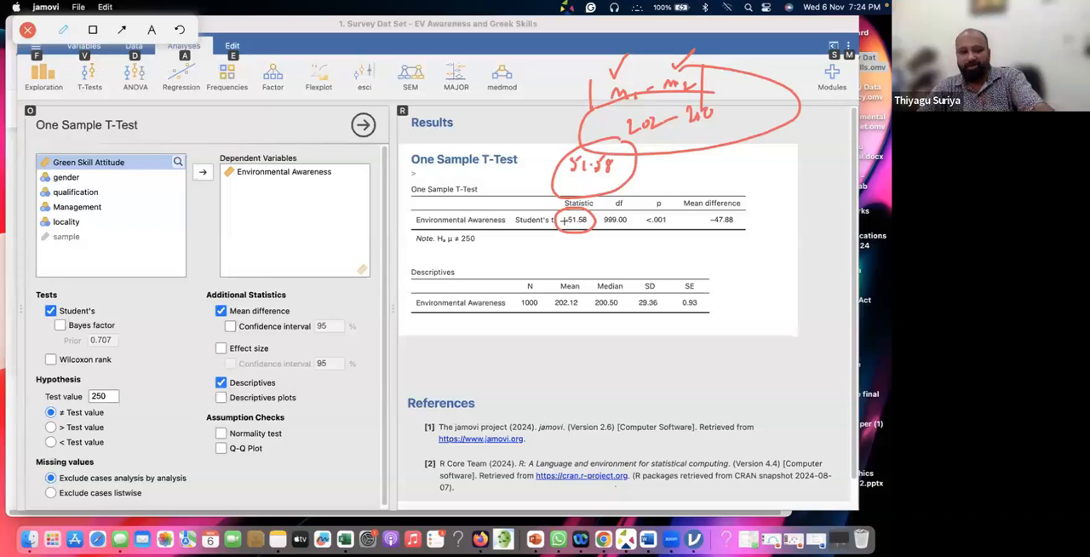
Close the screen annotation tool to clear all drawings from the t-test results
{"action": "key", "text": "super+Tab"}
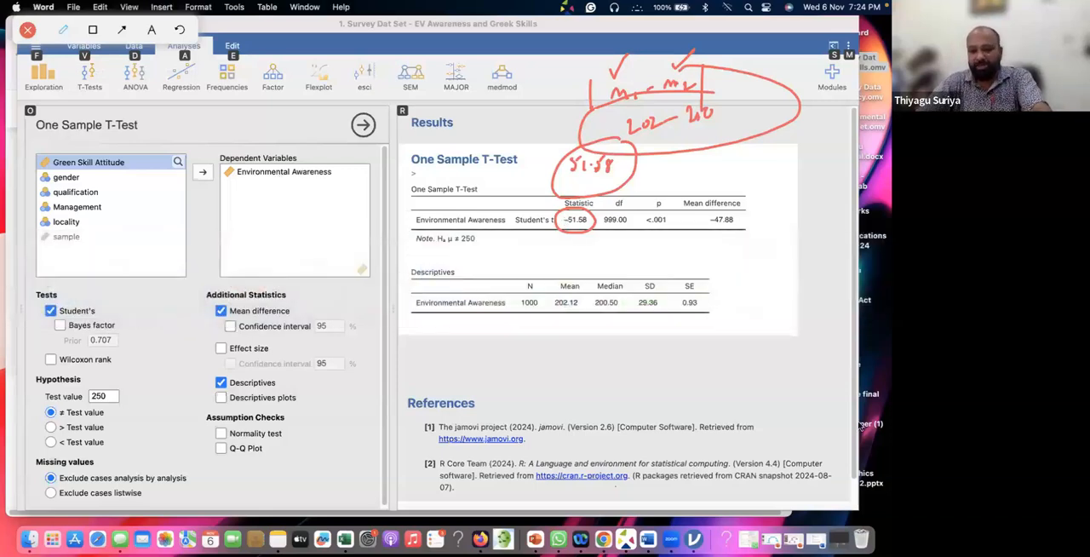
{"action": "left_click_drag", "start_coordinate": [317, 481], "coordinate": [552, 208]}
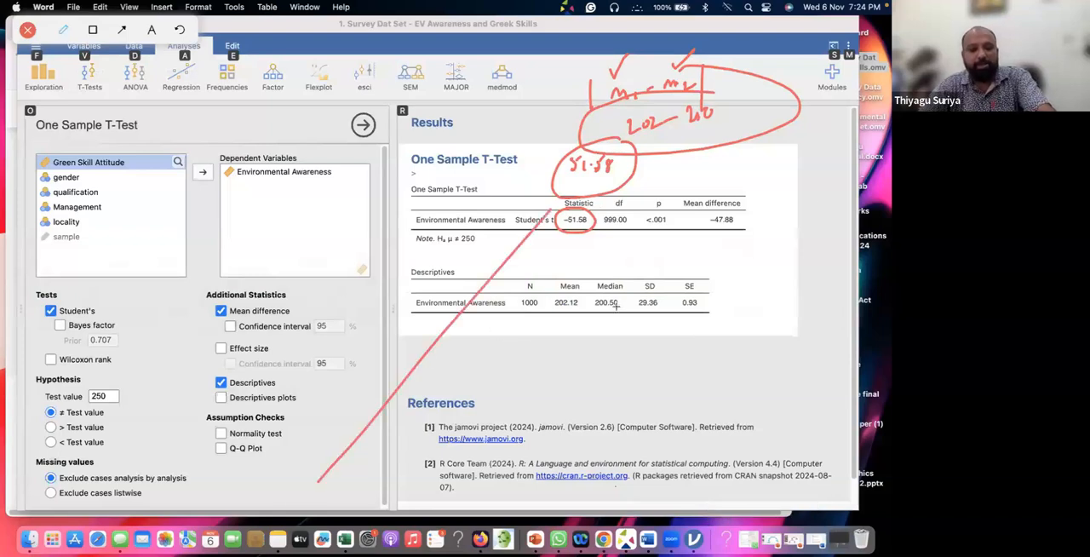
{"action": "left_click", "coordinate": [28, 30]}
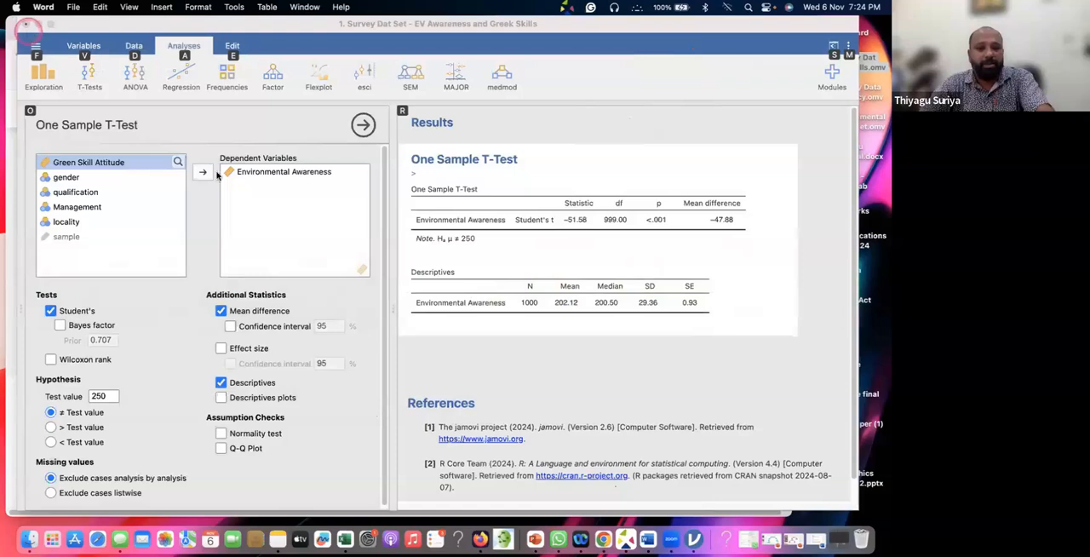
Return to the One Sample T-Test options in jamovi and add the normality test for Environmental Awareness
{"action": "left_click", "coordinate": [375, 402]}
{"action": "key", "text": "super+Tab"}
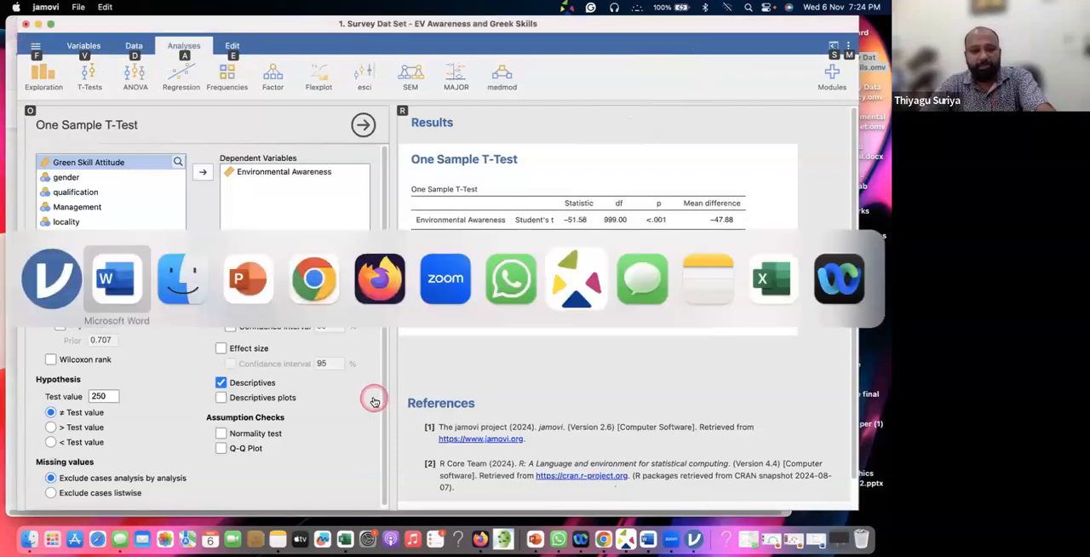
{"action": "scroll", "coordinate": [652, 327], "scroll_direction": "down", "scroll_amount": 1}
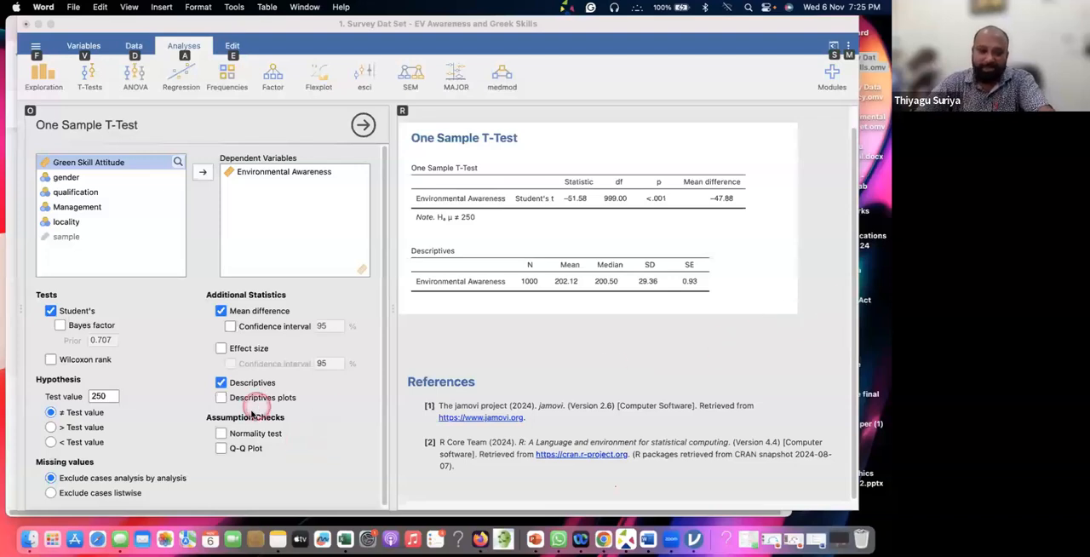
{"action": "left_click", "coordinate": [257, 435]}
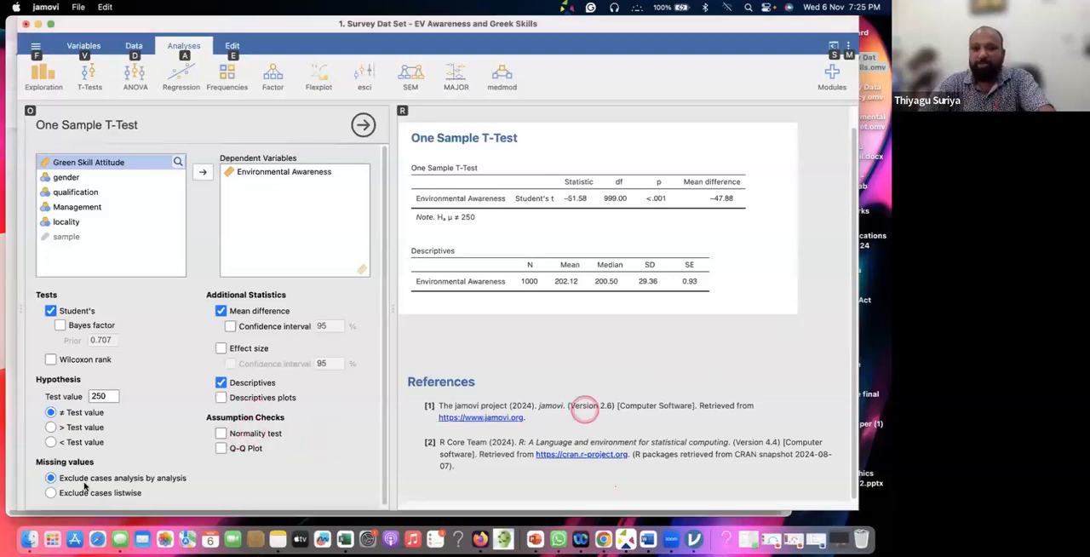
{"action": "left_click", "coordinate": [221, 434]}
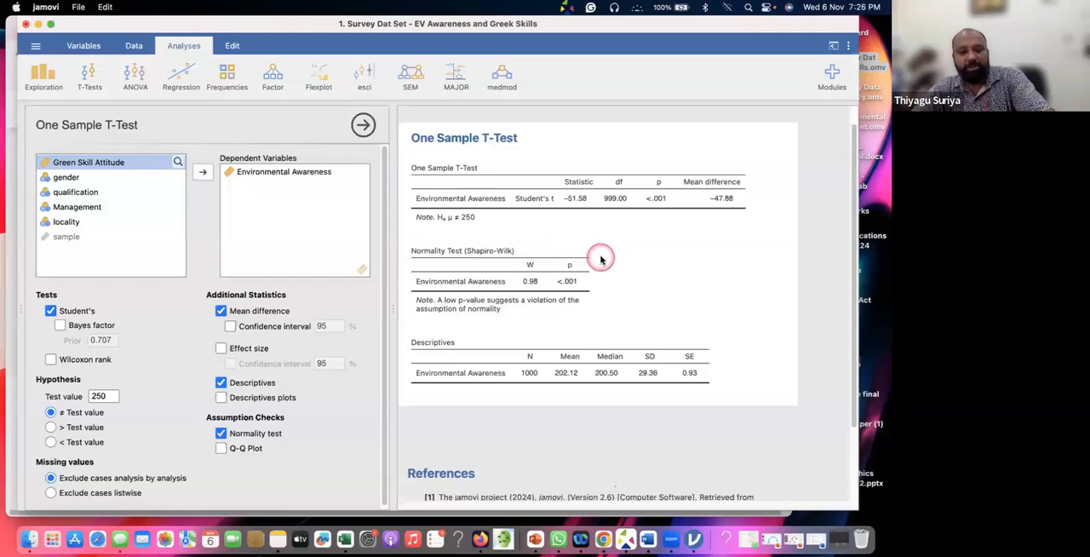
Switch to the t-test Word document and highlight the One Sample T-Test results table above the findings
{"action": "key", "text": "super+Tab"}
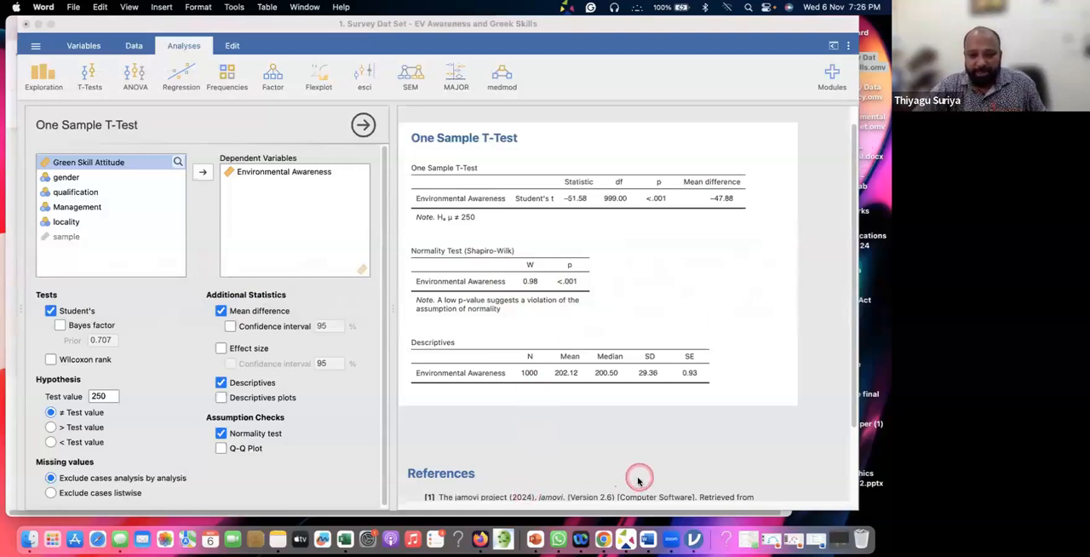
{"action": "left_click", "coordinate": [797, 539]}
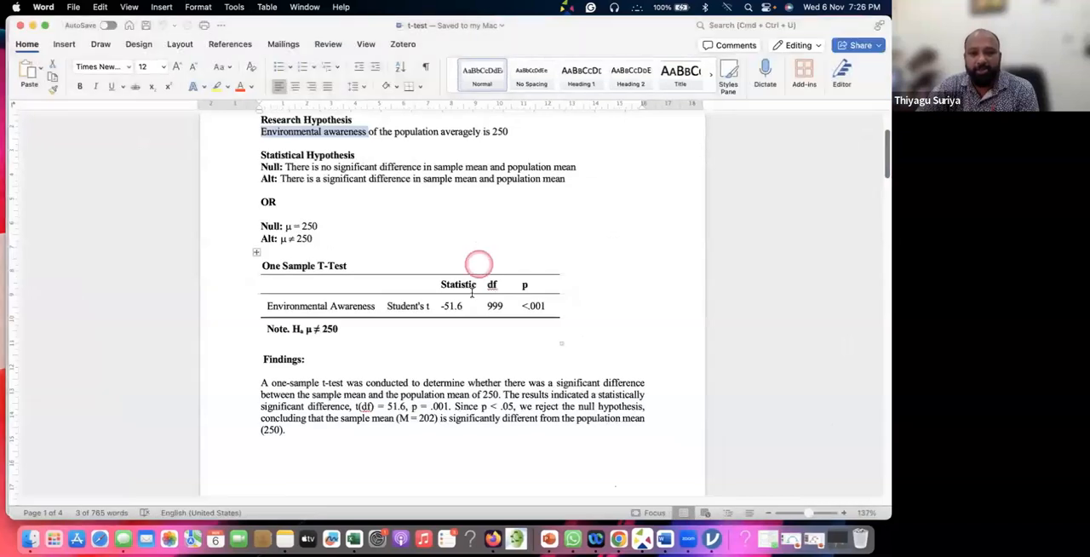
{"action": "scroll", "coordinate": [459, 238], "scroll_direction": "down", "scroll_amount": 3}
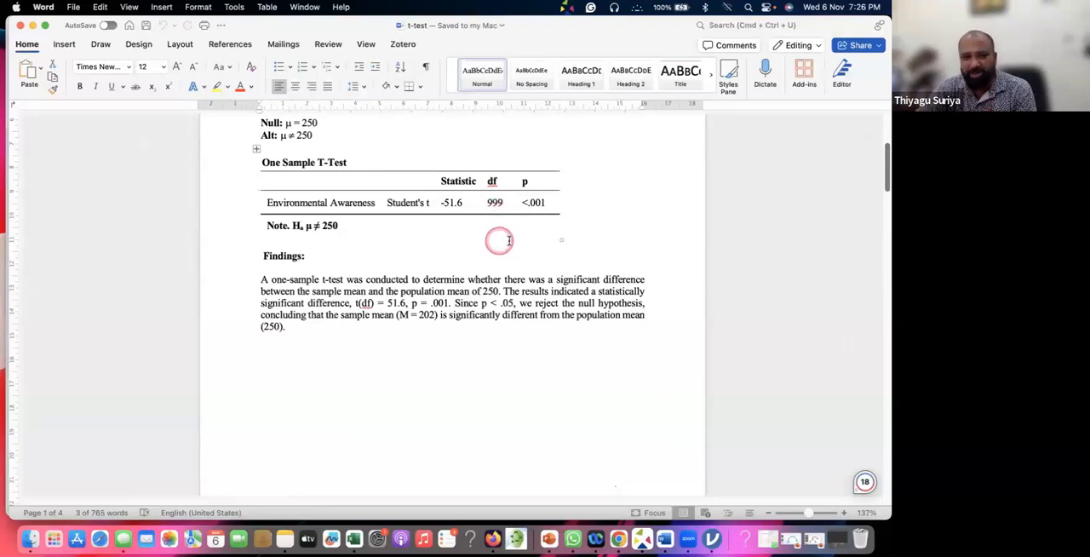
{"action": "scroll", "coordinate": [520, 234], "scroll_direction": "down", "scroll_amount": 1}
{"action": "left_click_drag", "start_coordinate": [529, 188], "coordinate": [531, 239]}
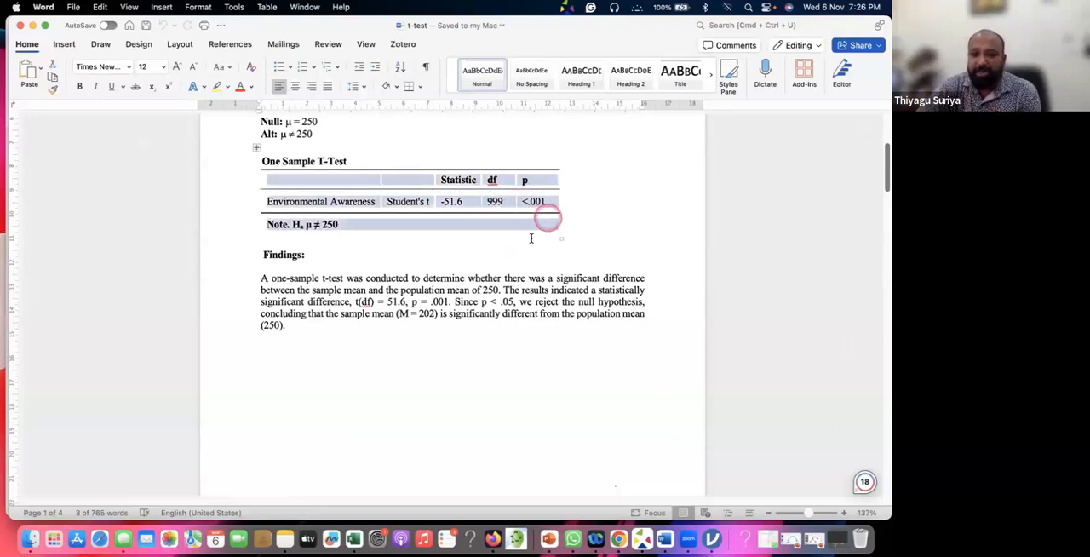
{"action": "left_click", "coordinate": [531, 240]}
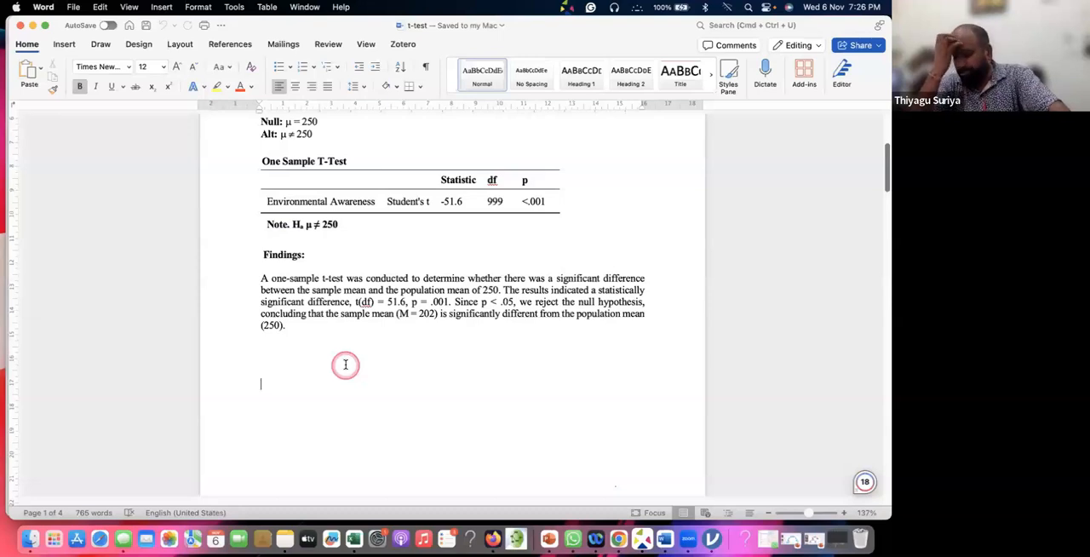
Below the findings paragraph, write two bold lines reading "P >0.05 ----" and "P < 0.05 --"
{"action": "type", "text": "P"}
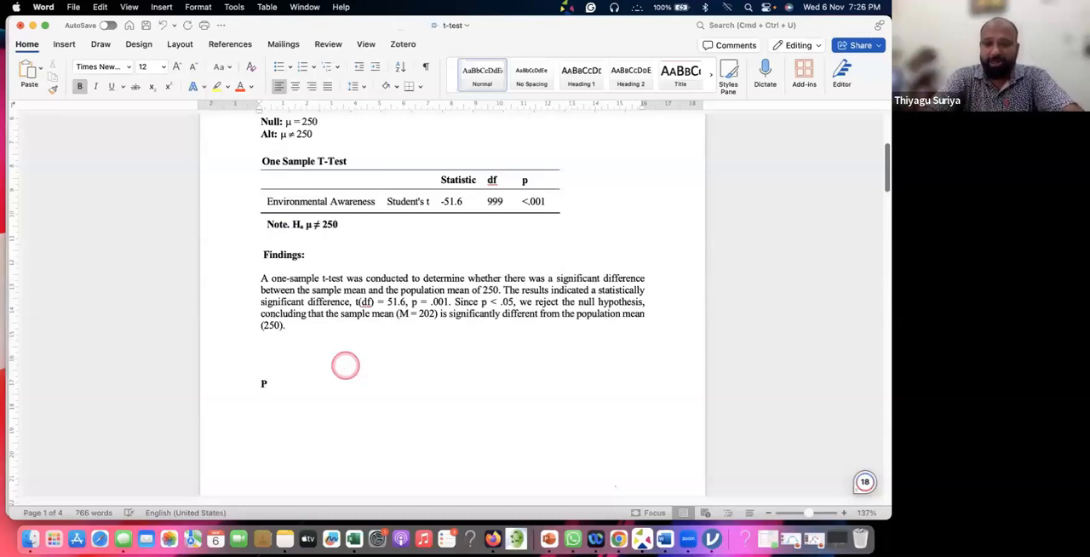
{"action": "type", "text": " >"}
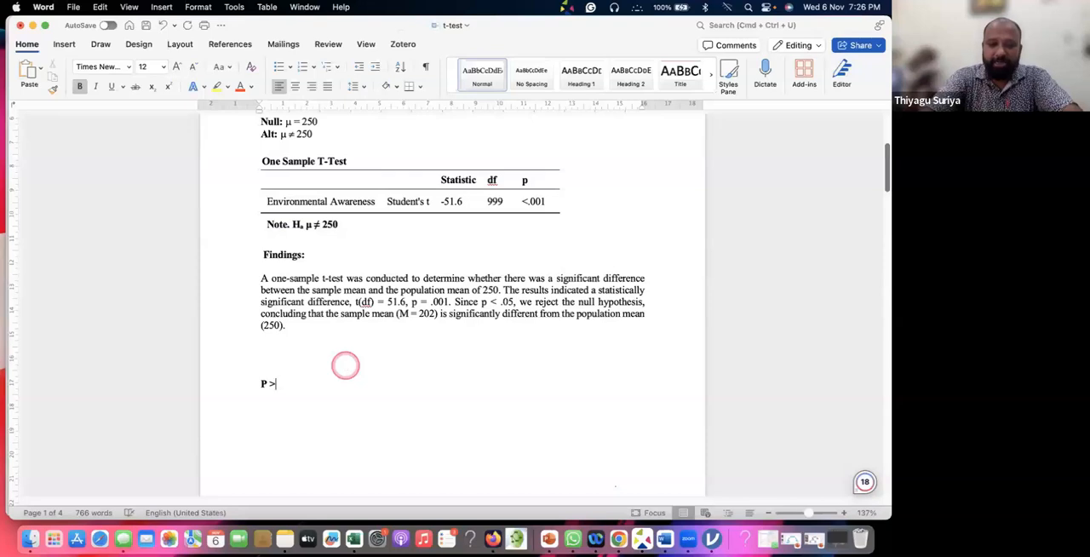
{"action": "type", "text": "0.05 ----"}
{"action": "type", "text": "P"}
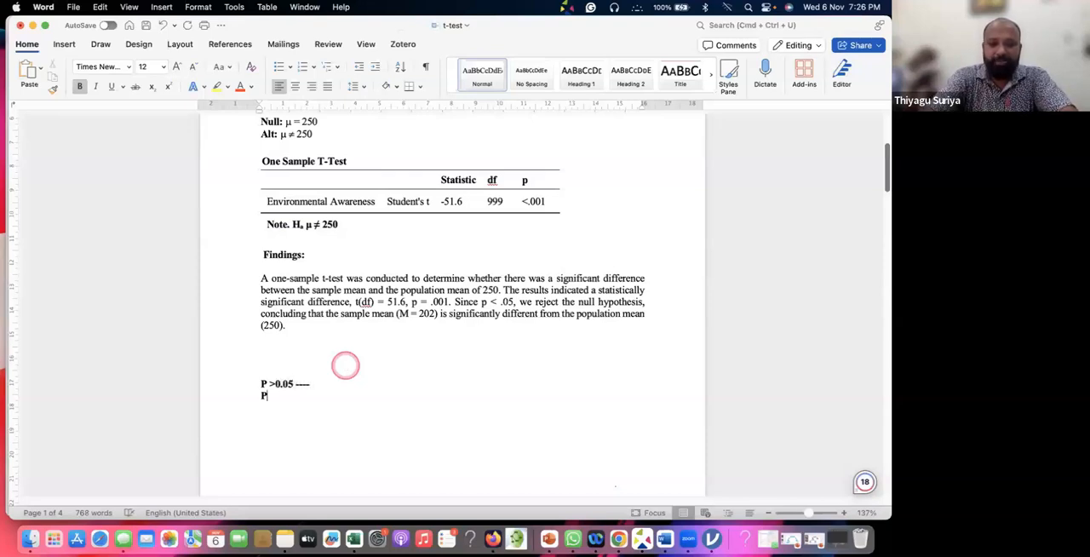
{"action": "type", "text": " <"}
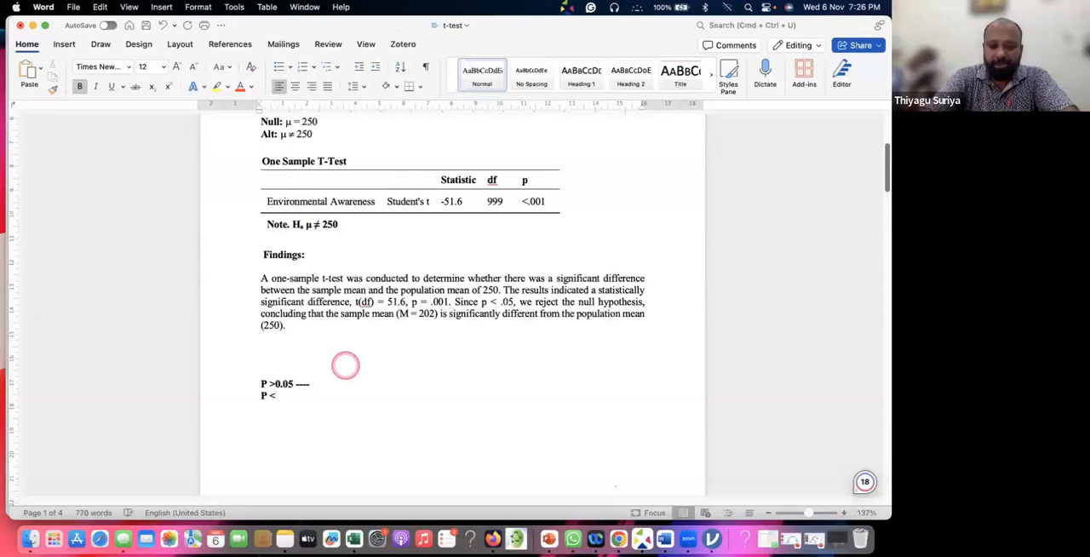
{"action": "type", "text": " 0"}
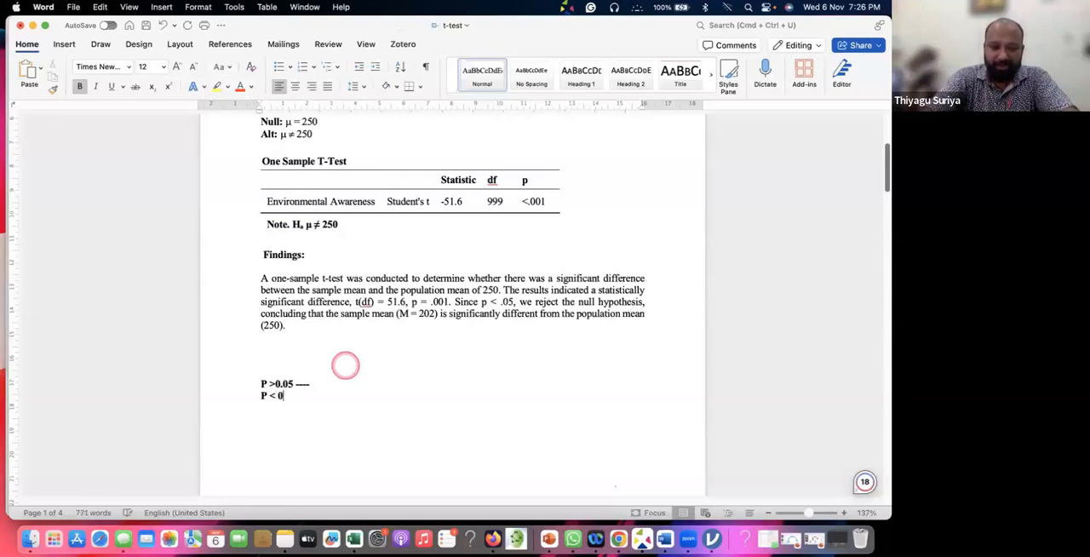
{"action": "type", "text": "/0"}
{"action": "type", "text": "5"}
{"action": "type", "text": " -"}
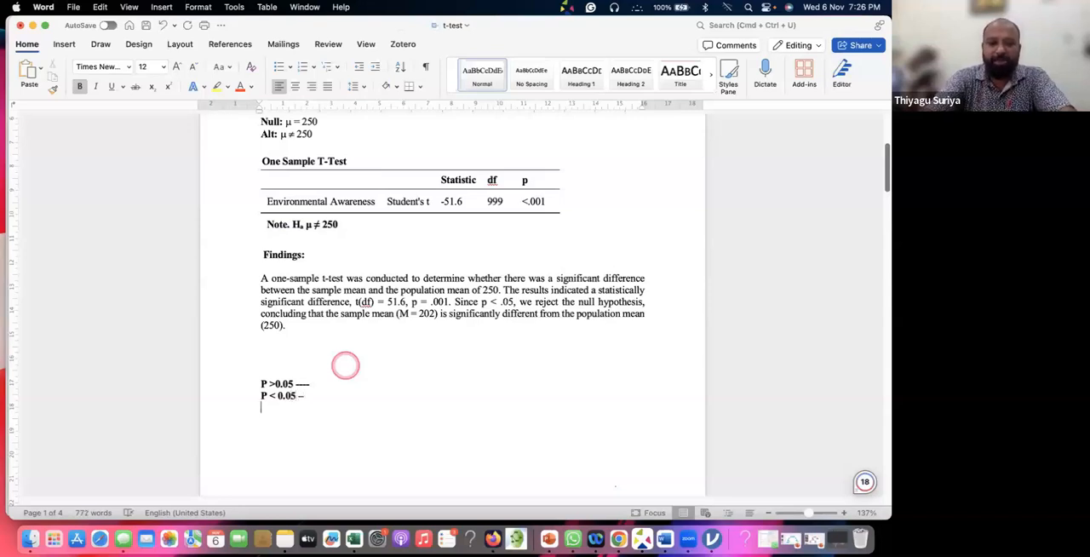
Add a third line reading "P = 0.05 ---" and lengthen the dash after "P < 0.05"
{"action": "key", "text": "Return"}
{"action": "type", "text": "P "}
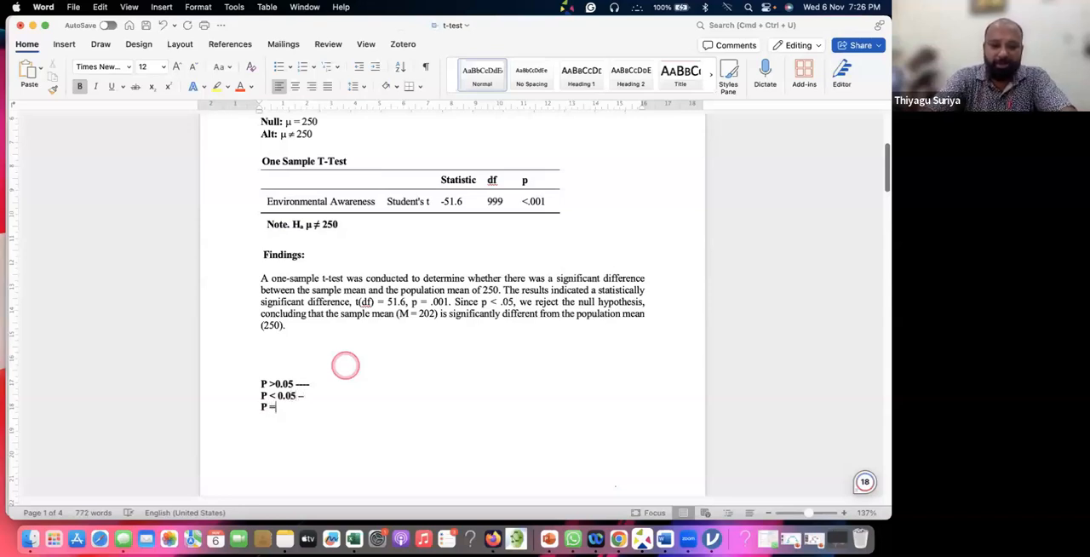
{"action": "type", "text": "= 0.0"}
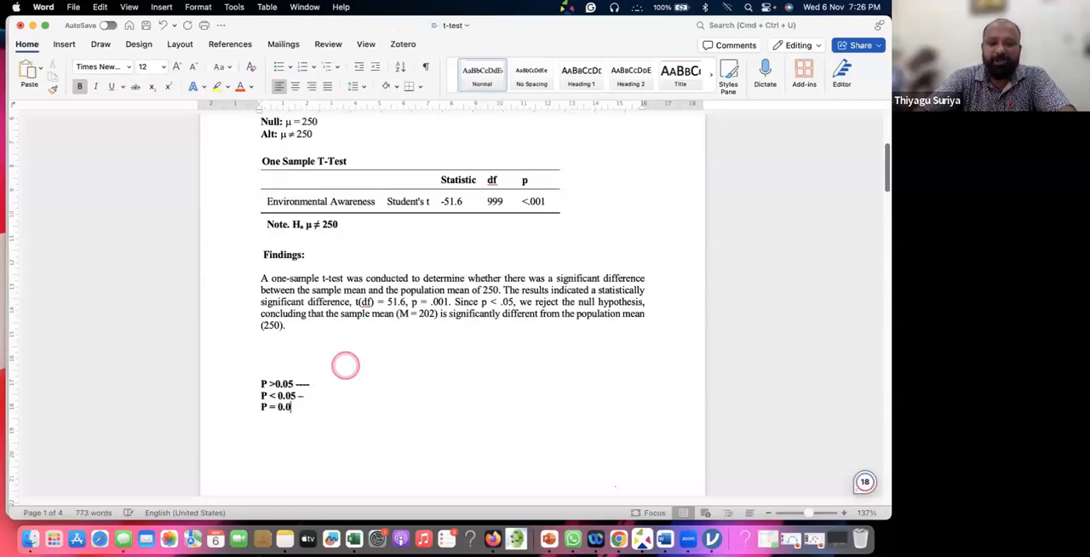
{"action": "type", "text": "5 ---"}
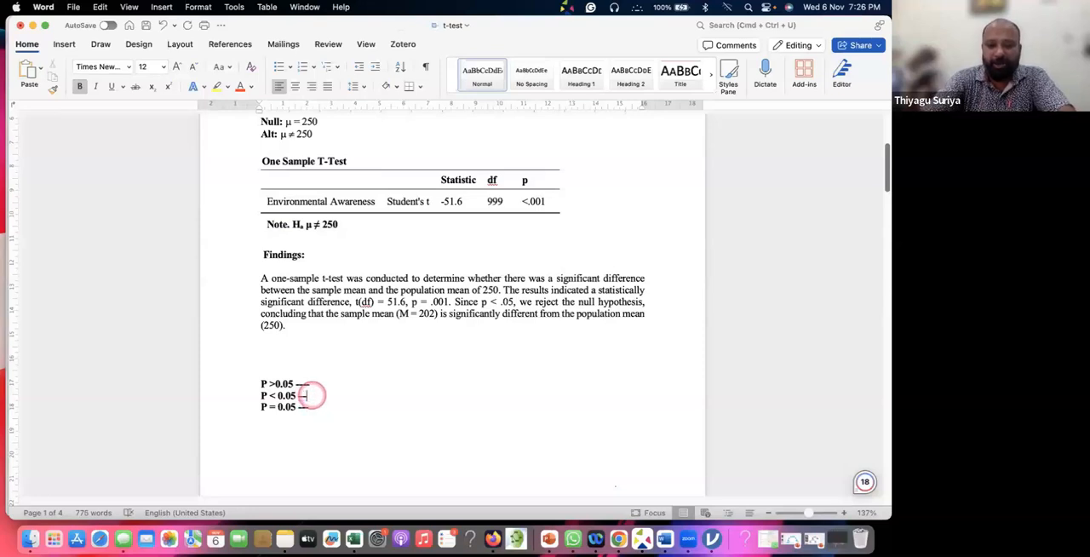
Write "Not Significant" after the dashes on the "P >0.05" line
{"action": "left_click", "coordinate": [336, 382]}
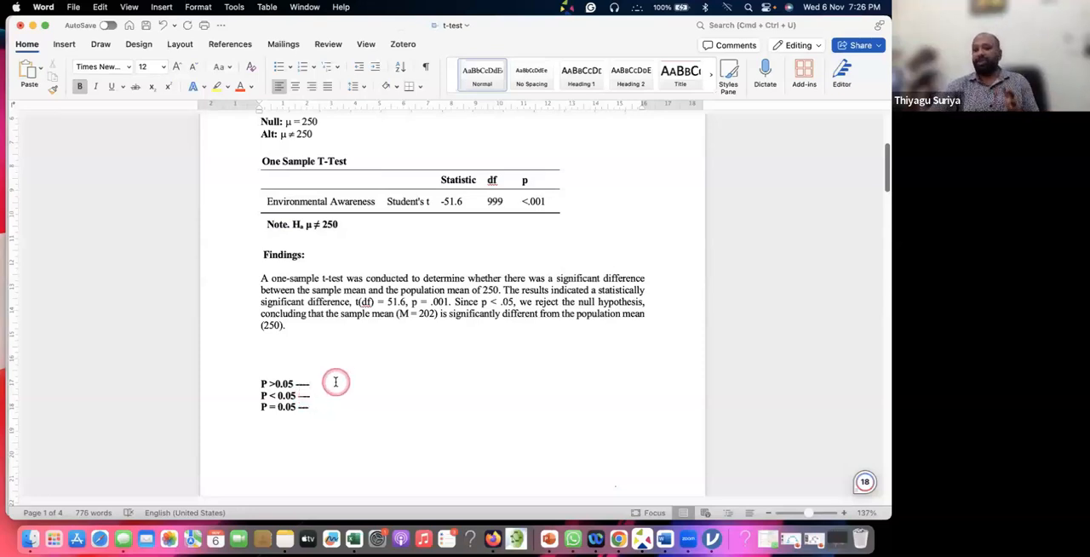
{"action": "left_click", "coordinate": [474, 380]}
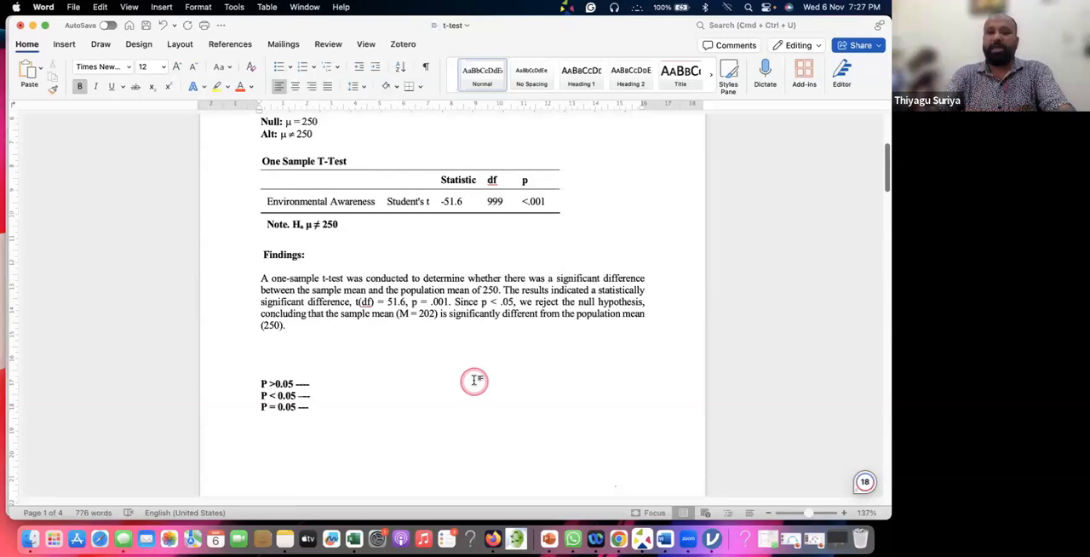
{"action": "type", "text": "No"}
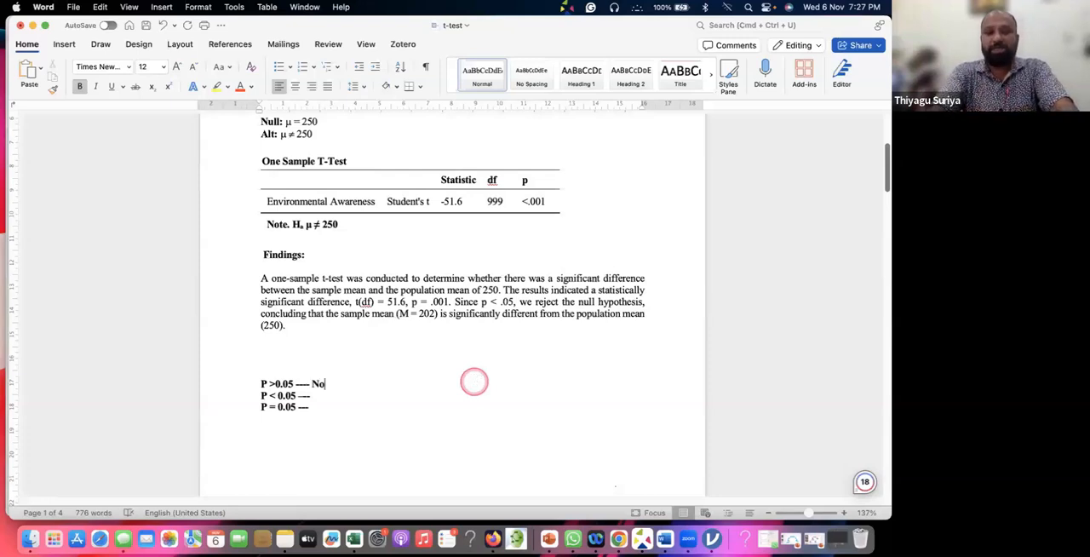
{"action": "type", "text": "t Significant -"}
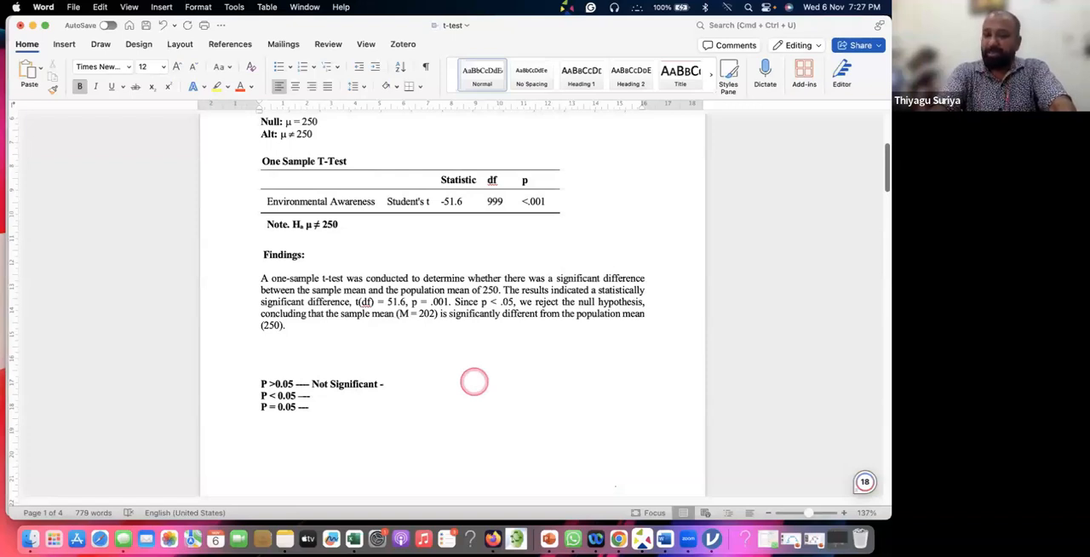
Continue the "P >0.05" line with "Null hypothesis – Fail to reject" after "Not Significant –"
{"action": "type", "text": "- Null"}
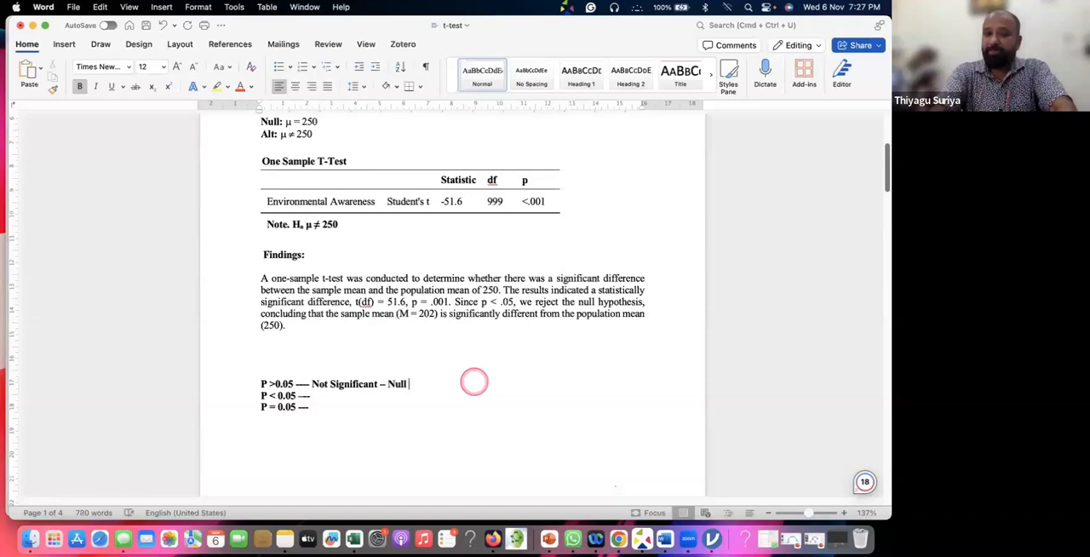
{"action": "type", "text": " hypotheis"}
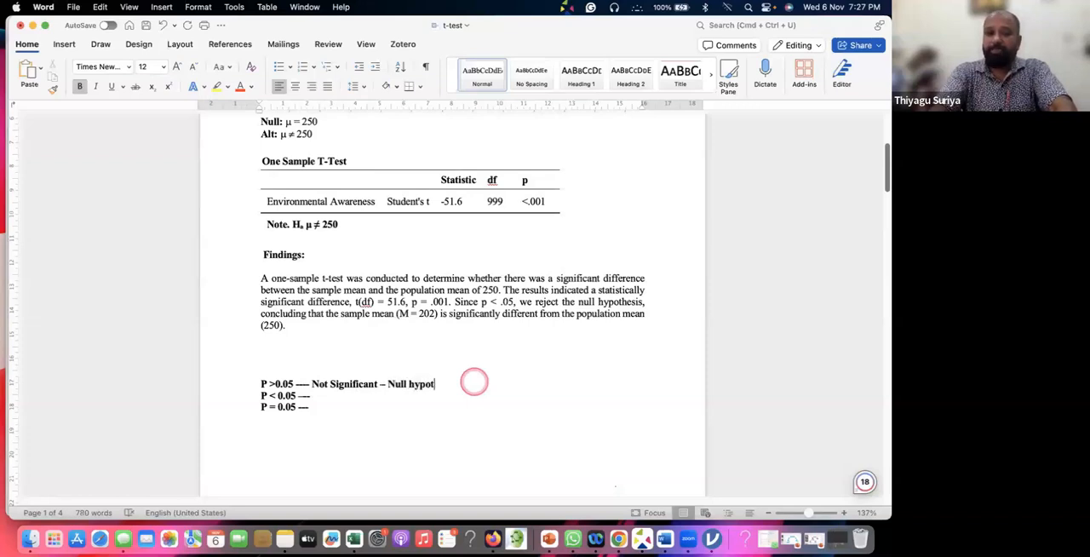
{"action": "key", "text": "BackSpace"}
{"action": "key", "text": "BackSpace"}
{"action": "key", "text": "BackSpace"}
{"action": "type", "text": "isi"}
{"action": "key", "text": "BackSpace"}
{"action": "key", "text": "BackSpace"}
{"action": "key", "text": "BackSpace"}
{"action": "type", "text": "esis –"}
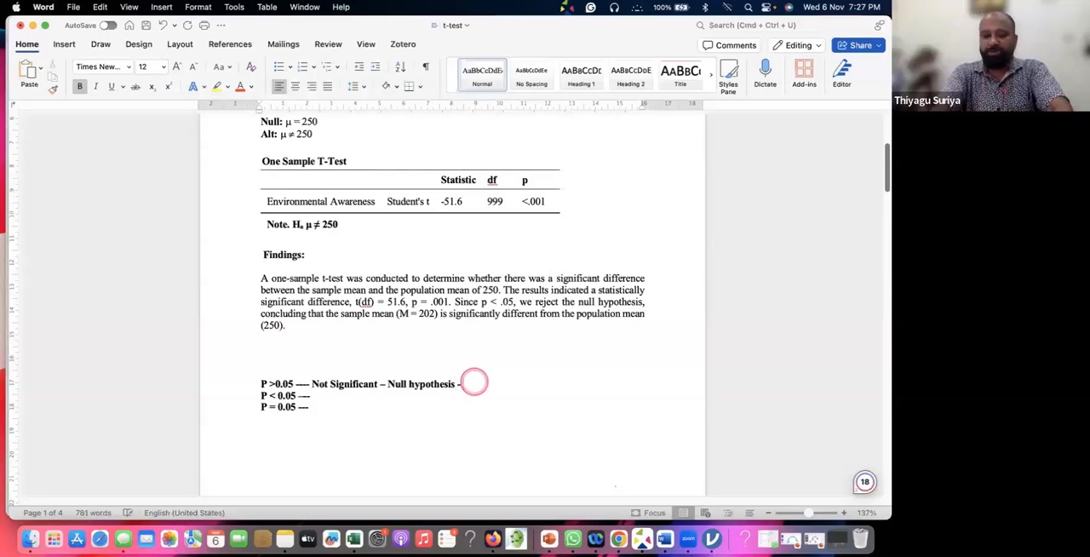
{"action": "type", "text": "- Fail to reject"}
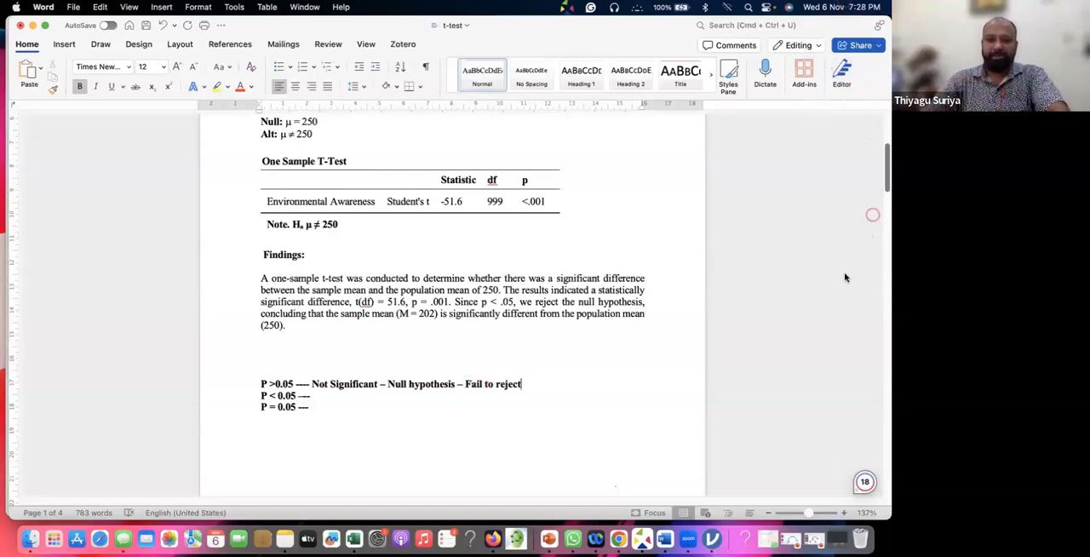
Write "Significant" after the dashes on the "P < 0.05" line
{"action": "left_click", "coordinate": [316, 395]}
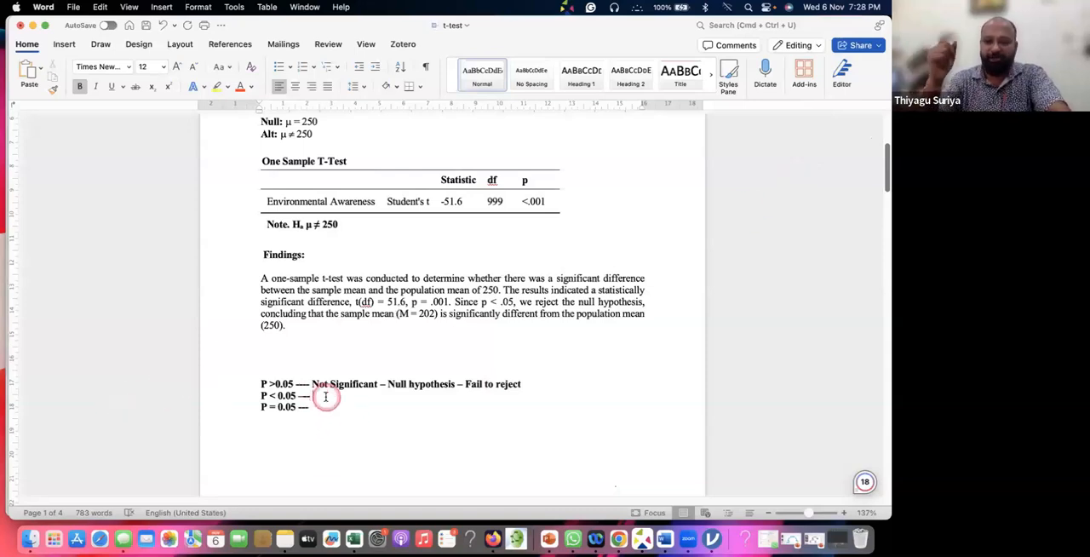
{"action": "type", "text": "S"}
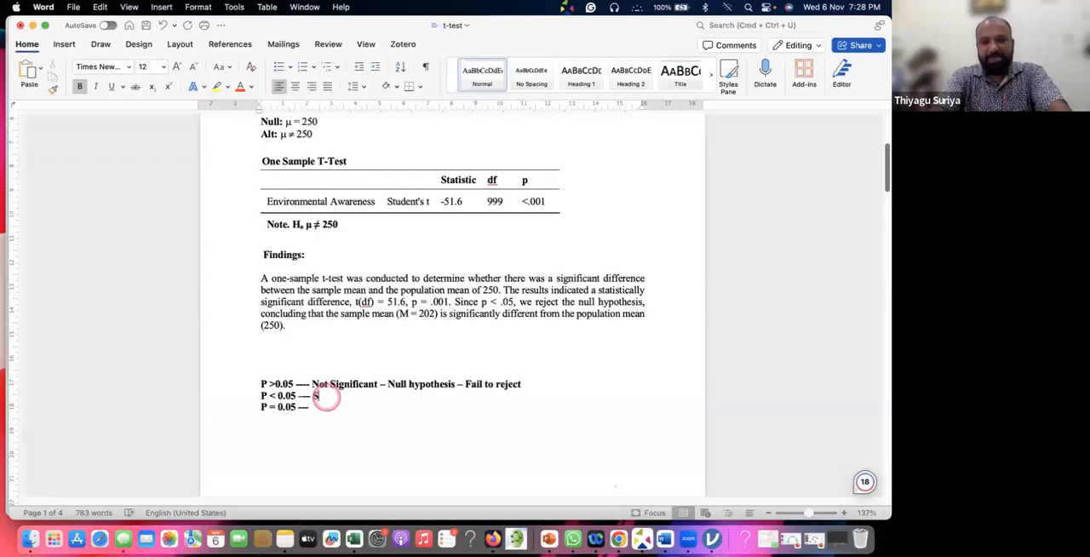
{"action": "type", "text": "ignifi"}
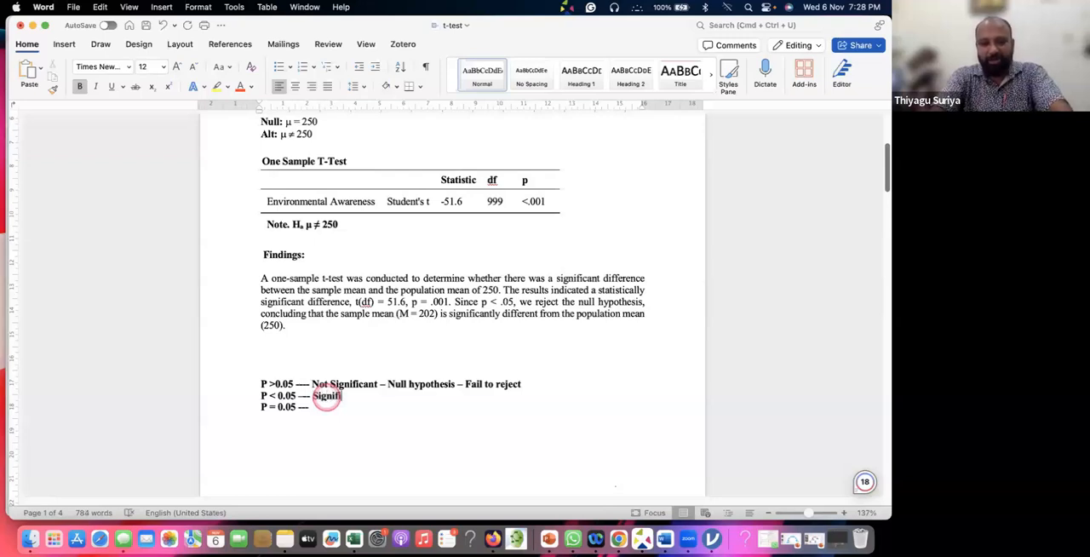
{"action": "type", "text": "cant"}
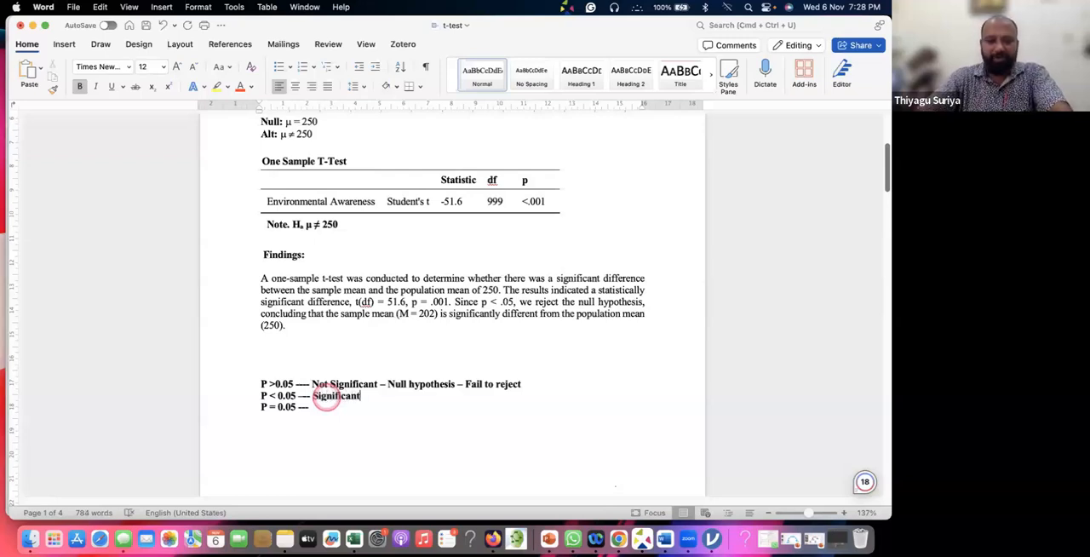
Delete the dash between "Null hypothesis" and "Fail to reject" on the "P >0.05" line
{"action": "scroll", "coordinate": [384, 381], "scroll_direction": "down", "scroll_amount": 1}
{"action": "double_click", "coordinate": [433, 377]}
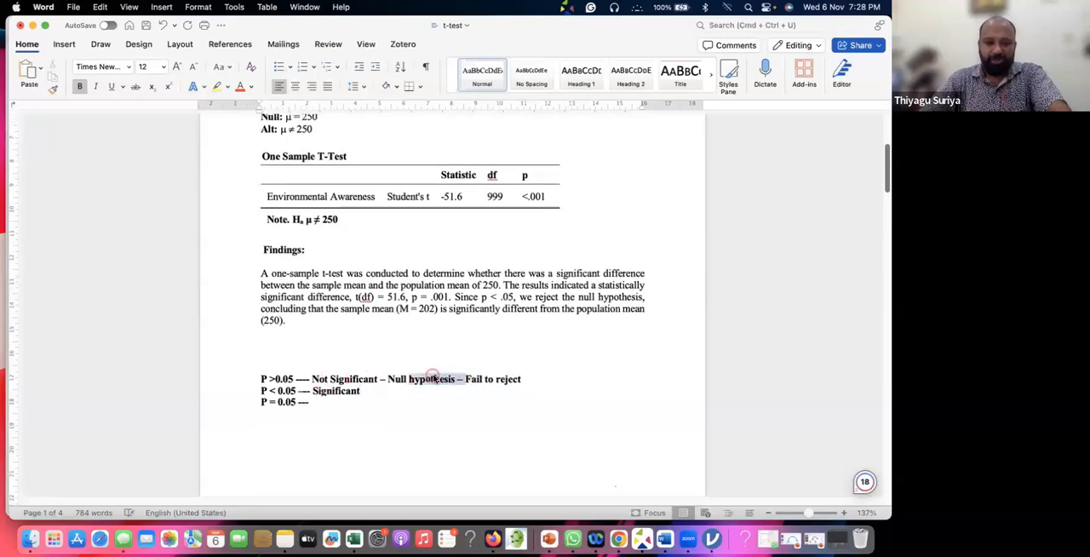
{"action": "scroll", "coordinate": [468, 381], "scroll_direction": "up", "scroll_amount": 1}
{"action": "left_click", "coordinate": [460, 382]}
{"action": "key", "text": "Delete"}
Append "– Null Hypothes Rejected" after "Significant" on the "P < 0.05" line
{"action": "left_click", "coordinate": [379, 399]}
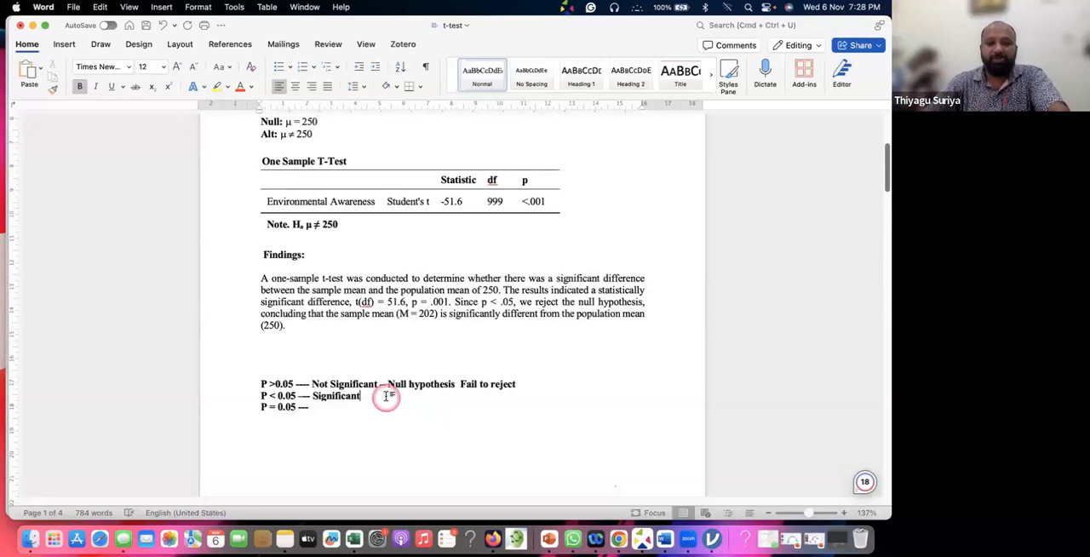
{"action": "type", "text": "---- Significant – Null "}
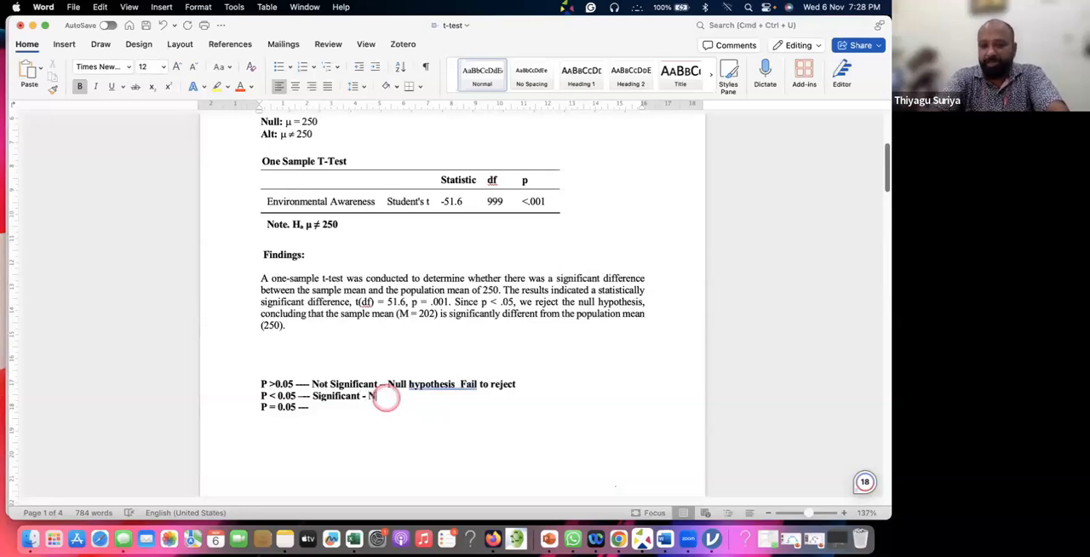
{"action": "type", "text": "Hypo"}
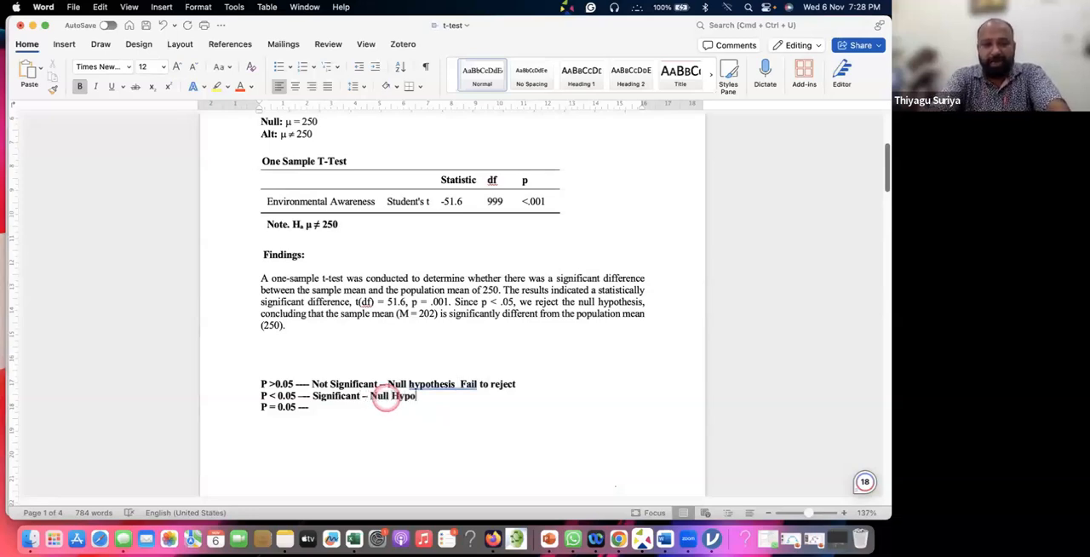
{"action": "type", "text": "thes Rejected"}
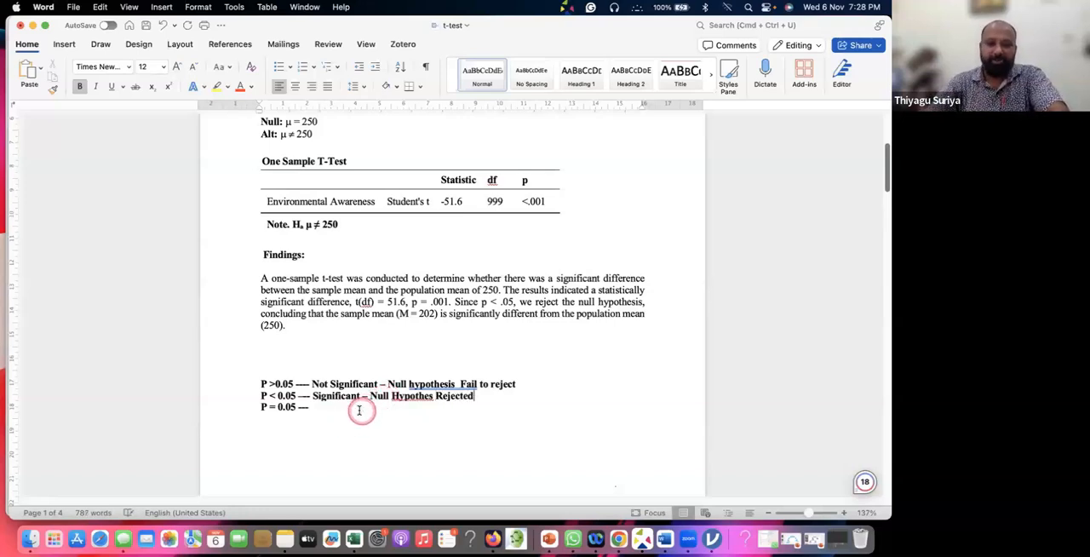
Add an empty line below the "P = 0.05" line and correct "Hypothes" to "Hypothesis" on the "P < 0.05" line
{"action": "left_click", "coordinate": [314, 412]}
{"action": "key", "text": "Return"}
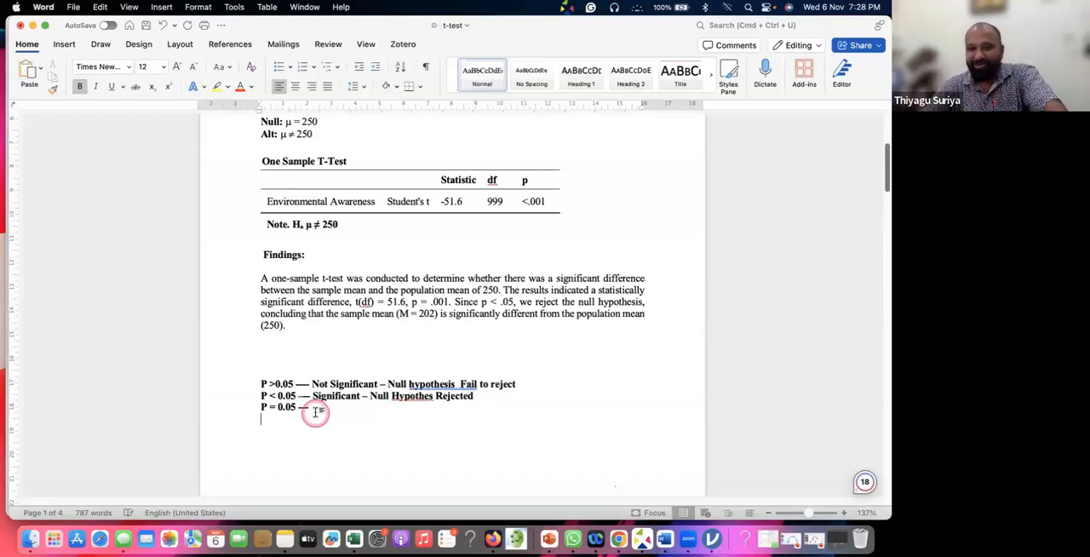
{"action": "left_click", "coordinate": [324, 409]}
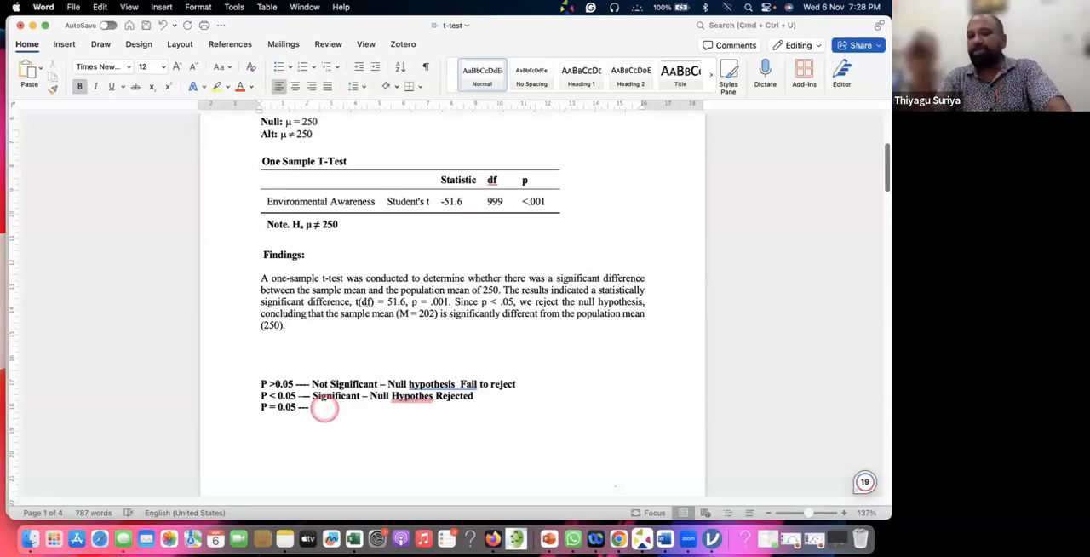
{"action": "left_click", "coordinate": [433, 396]}
{"action": "type", "text": "is"}
Write "Significant. – Null hypothes rejected" after the dashes on the "P = 0.05" line
{"action": "left_click", "coordinate": [332, 410]}
{"action": "type", "text": "Sig"}
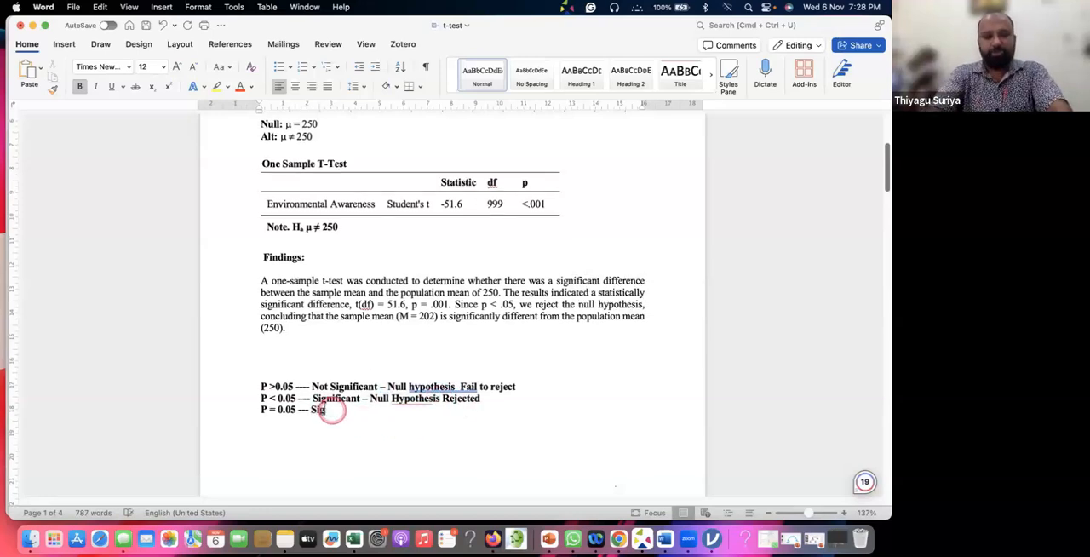
{"action": "type", "text": "nificant"}
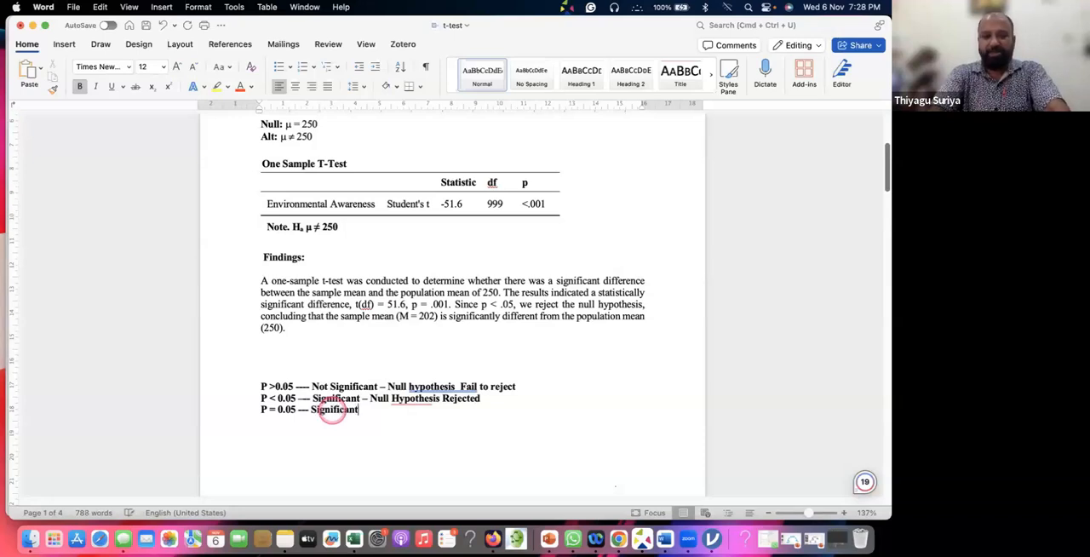
{"action": "type", "text": ". - Null"}
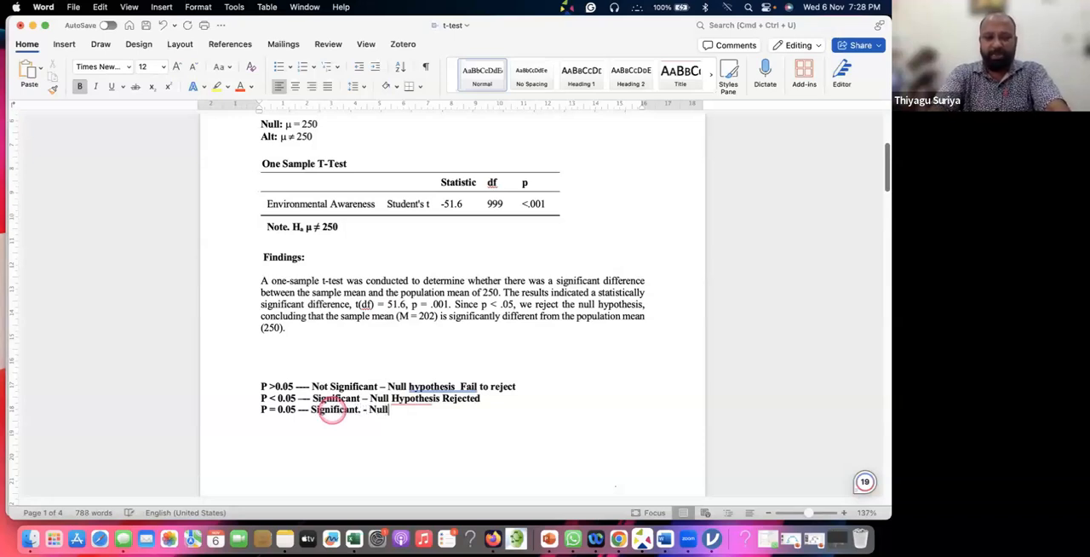
{"action": "type", "text": " hypothes r"}
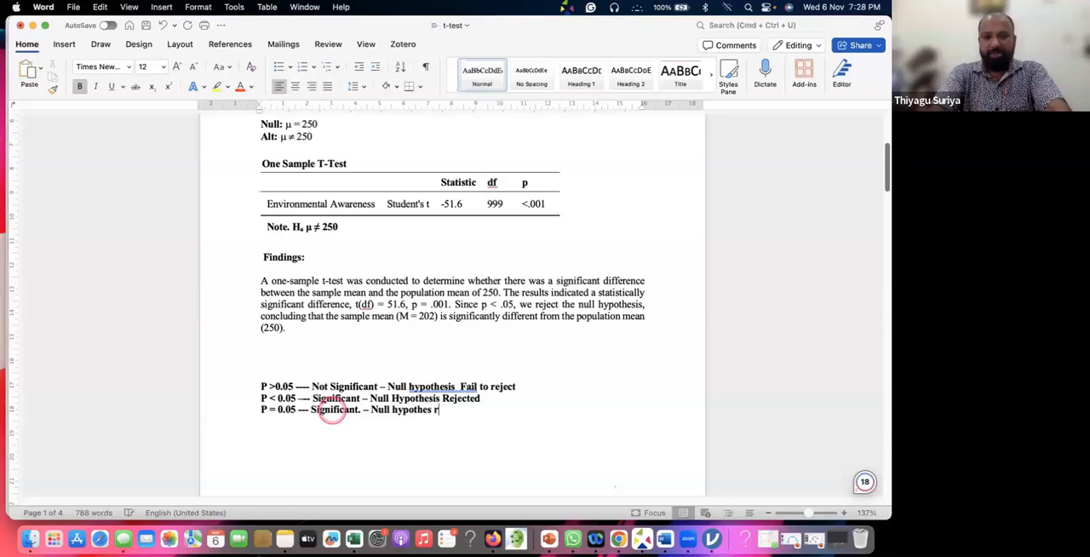
{"action": "type", "text": "ejected"}
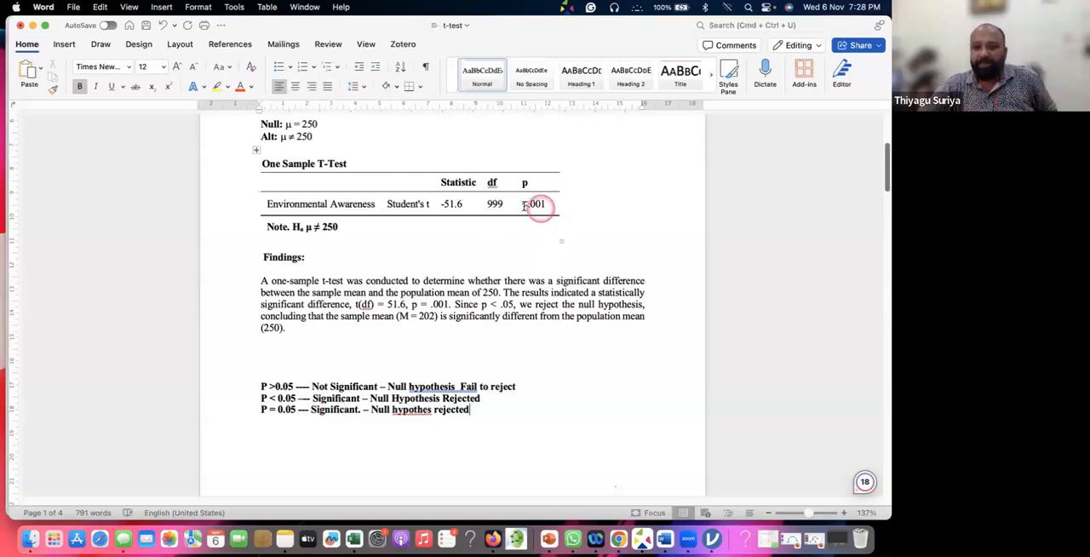
Highlight the p-value in the One Sample T-Test table, then the test purpose and result text in the findings paragraph
{"action": "left_click_drag", "start_coordinate": [518, 209], "coordinate": [543, 205]}
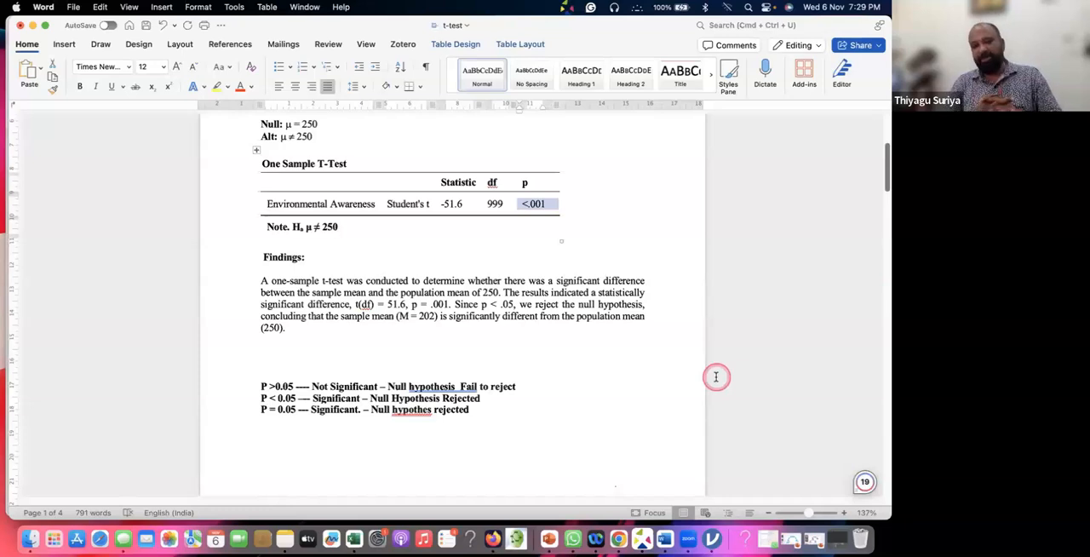
{"action": "scroll", "coordinate": [377, 212], "scroll_direction": "up", "scroll_amount": 2}
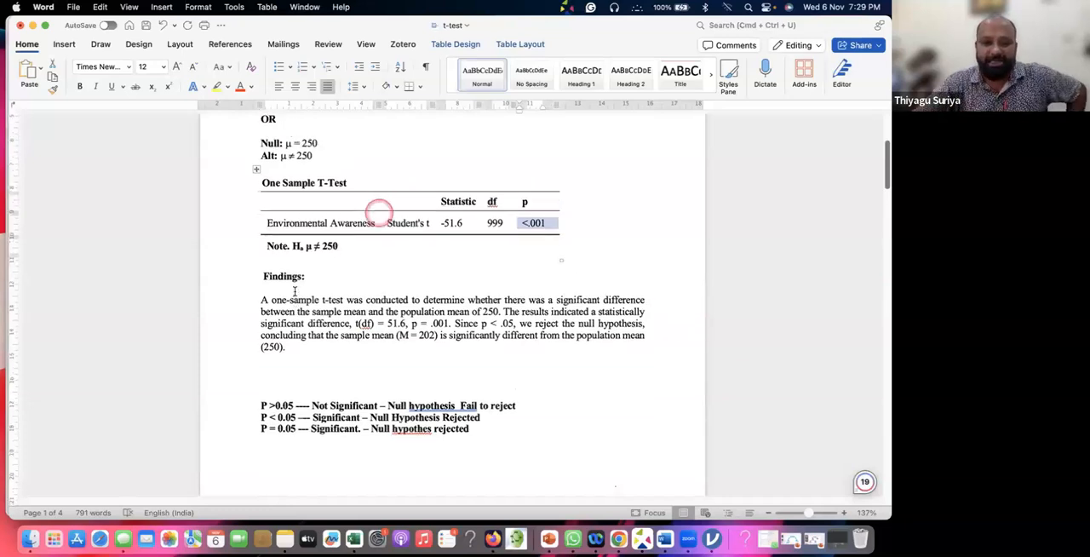
{"action": "scroll", "coordinate": [271, 294], "scroll_direction": "down", "scroll_amount": 4}
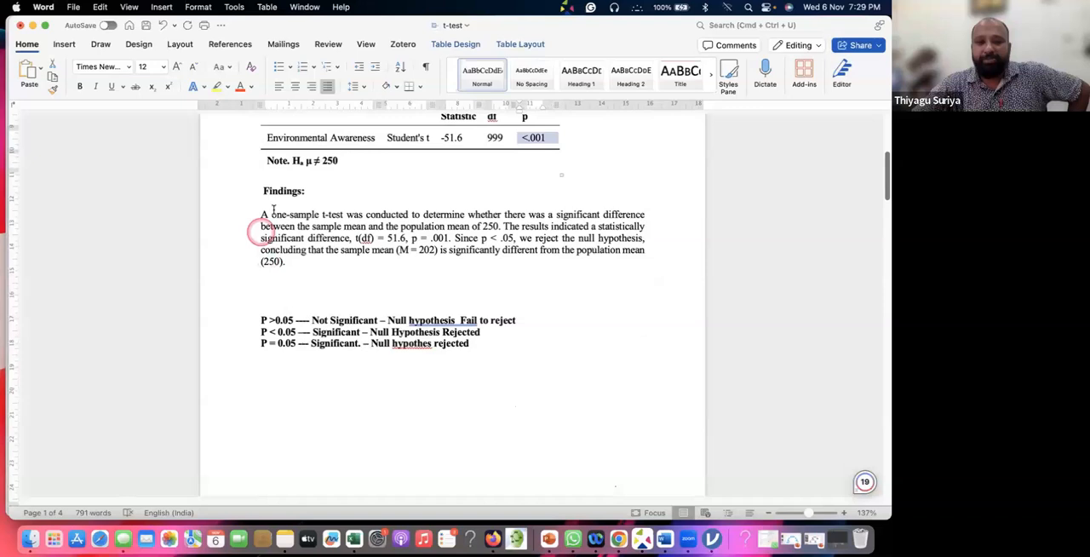
{"action": "left_click_drag", "start_coordinate": [443, 215], "coordinate": [365, 238]}
{"action": "left_click", "coordinate": [368, 240]}
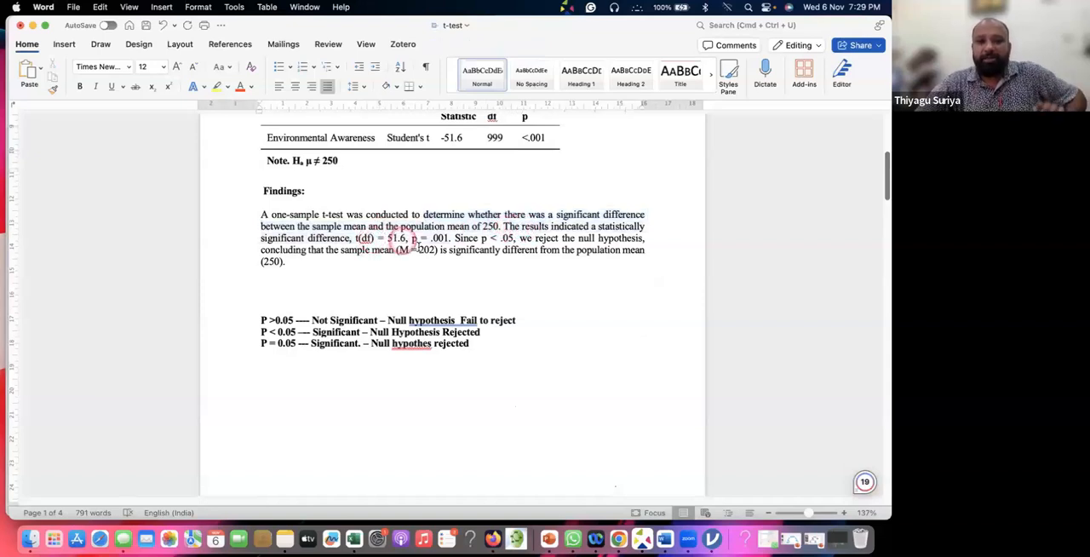
Colour the findings text from "t(df)" through "Since p < .05," red and replace "df" in the parentheses with 999
{"action": "left_click_drag", "start_coordinate": [354, 238], "coordinate": [516, 239]}
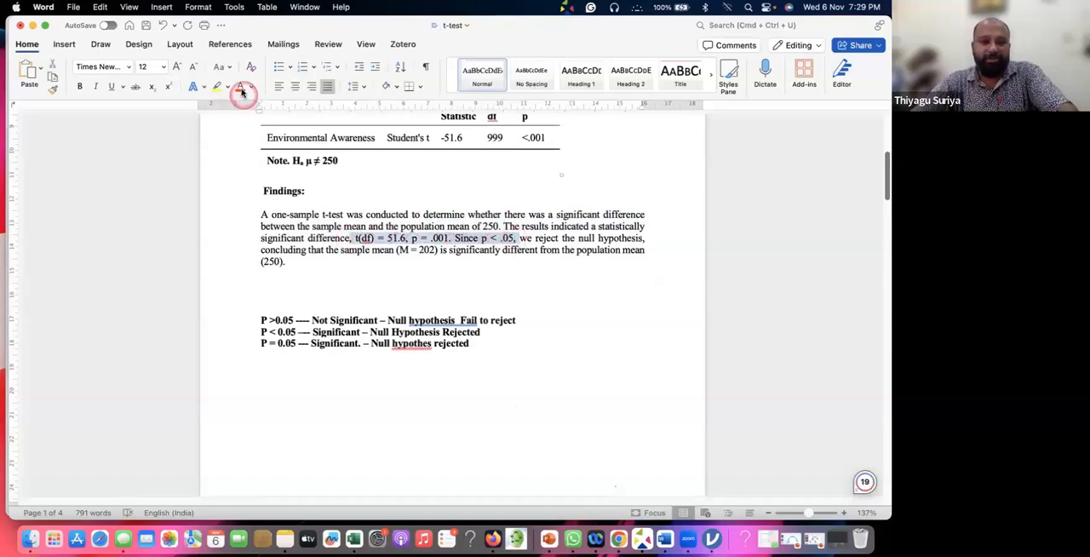
{"action": "left_click", "coordinate": [368, 239]}
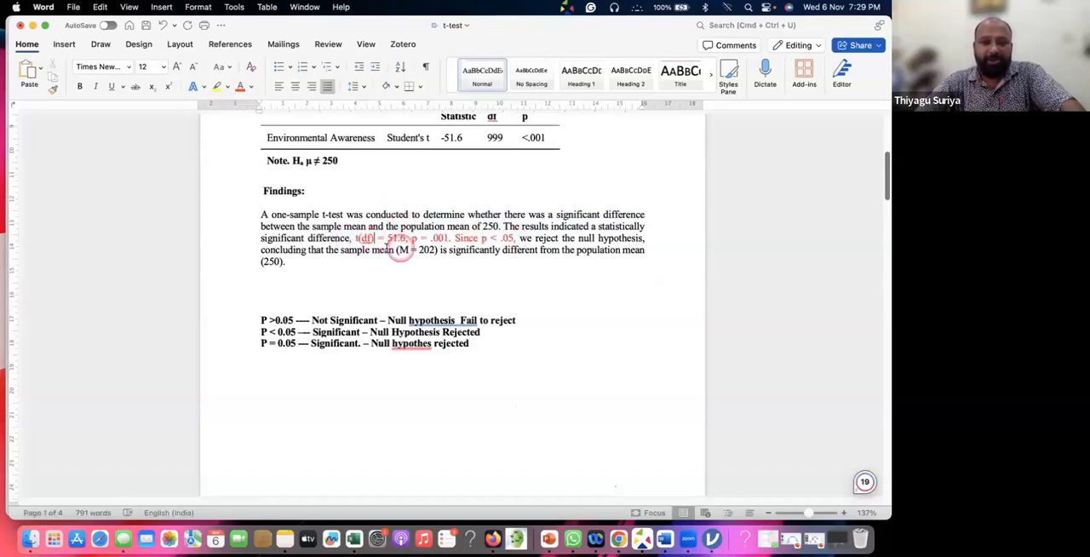
{"action": "key", "text": "BackSpace"}
{"action": "key", "text": "BackSpace"}
{"action": "type", "text": "999"}
{"action": "key", "text": "Right"}
{"action": "key", "text": "Right"}
{"action": "key", "text": "Right"}
{"action": "key", "text": "Right"}
{"action": "type", "text": "-"}
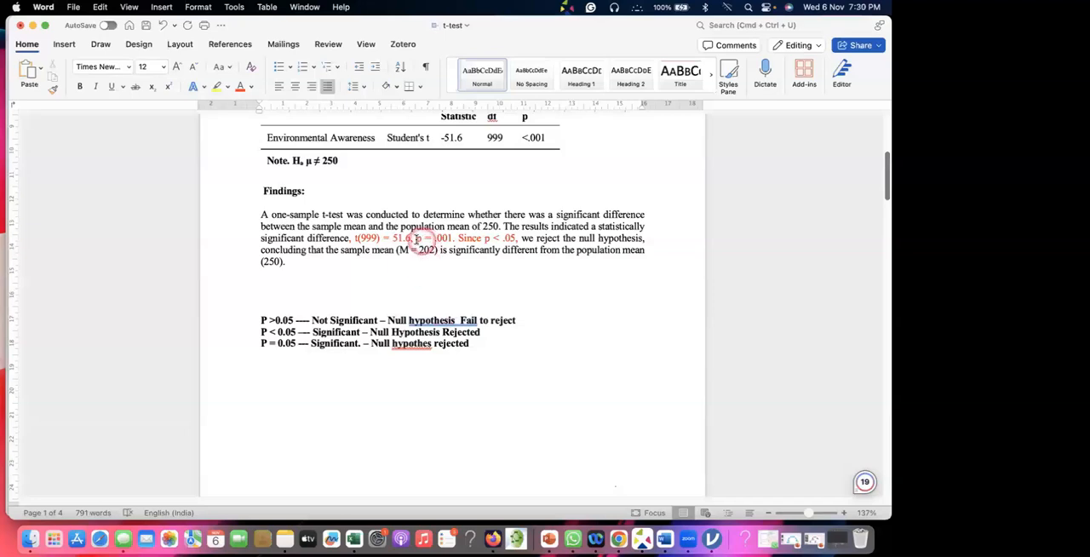
Highlight in turn the p-value, the "Since p < .05" clause, "null hypothesis" and the concluding sentence of the findings
{"action": "left_click_drag", "start_coordinate": [416, 238], "coordinate": [458, 240]}
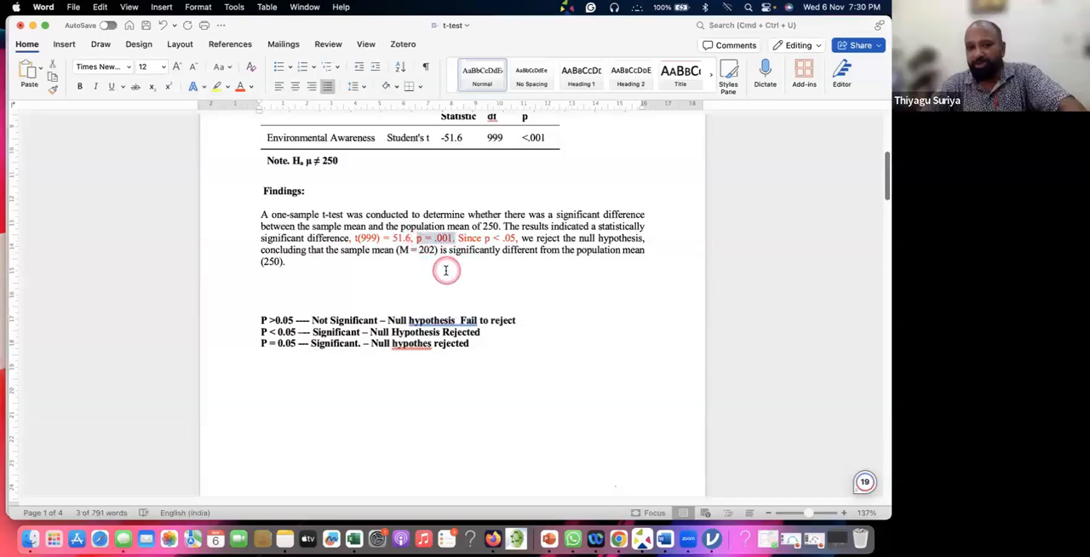
{"action": "left_click_drag", "start_coordinate": [458, 238], "coordinate": [518, 239]}
{"action": "left_click_drag", "start_coordinate": [584, 238], "coordinate": [649, 239]}
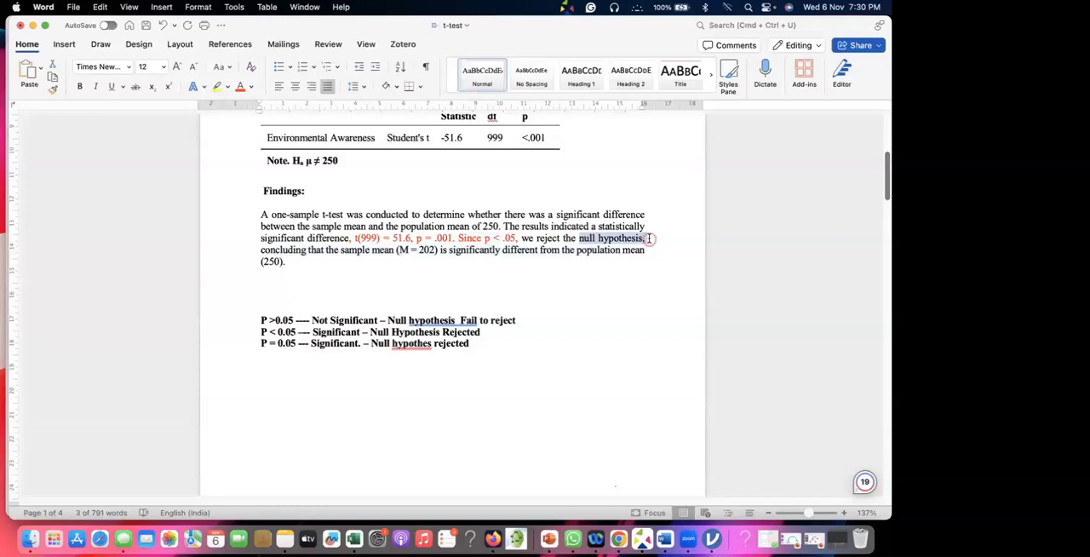
{"action": "left_click_drag", "start_coordinate": [289, 250], "coordinate": [548, 261]}
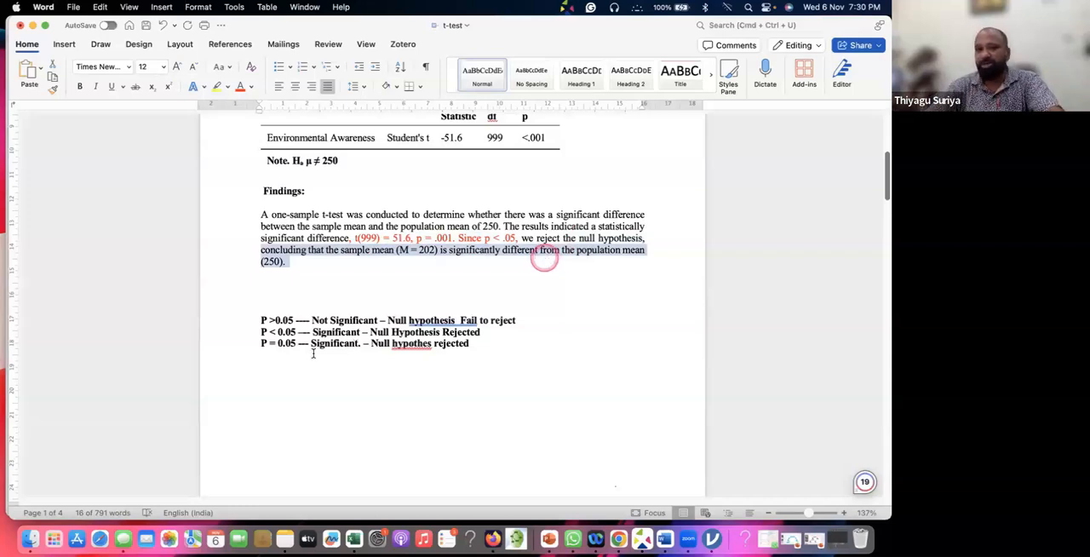
{"action": "scroll", "coordinate": [319, 341], "scroll_direction": "down", "scroll_amount": 1}
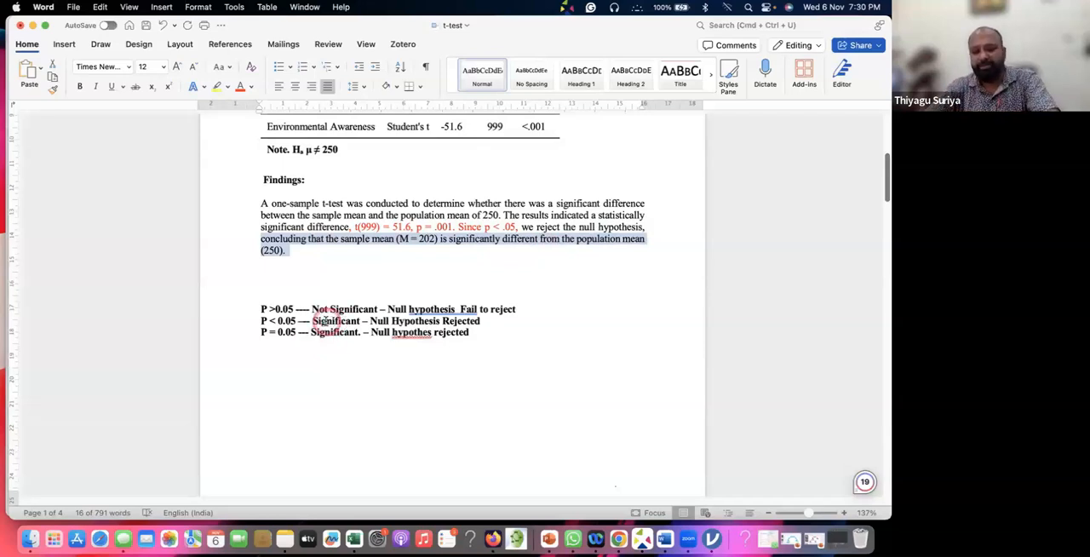
Switch to jamovi and close the options of the One Sample T-Test on Environmental Awareness
{"action": "key", "text": "super+Tab"}
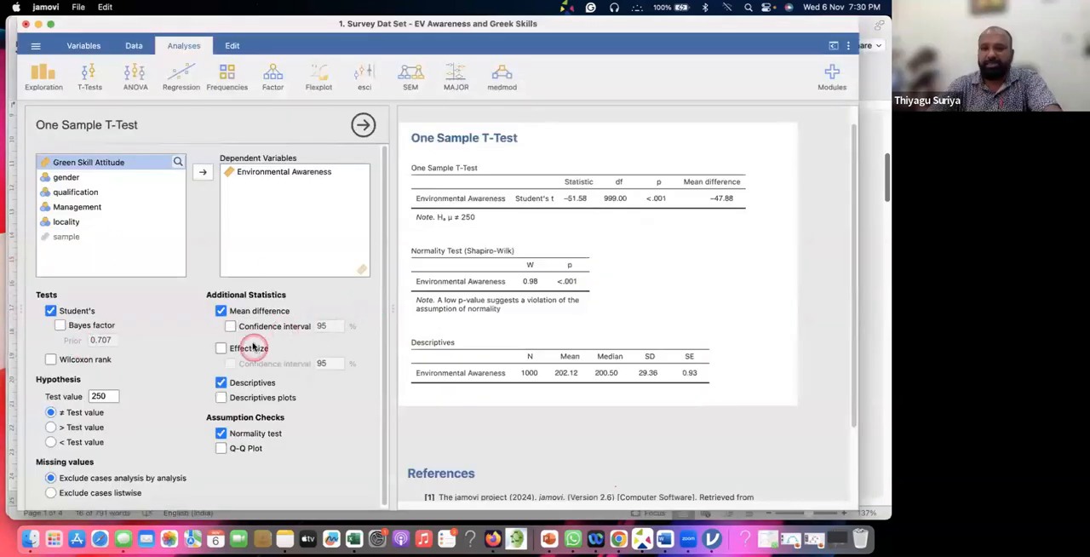
{"action": "scroll", "coordinate": [244, 312], "scroll_direction": "down", "scroll_amount": 1}
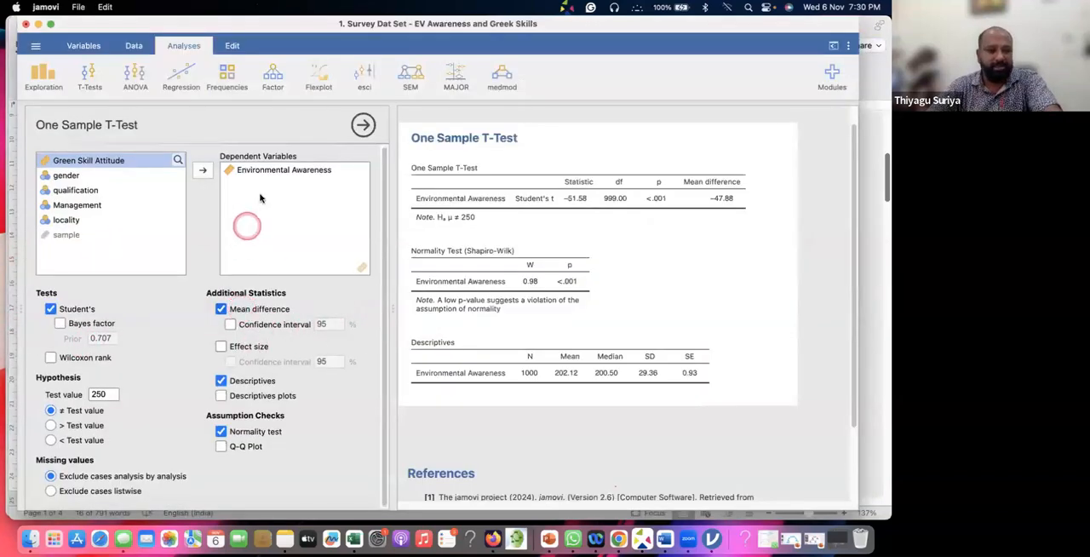
{"action": "left_click", "coordinate": [231, 171]}
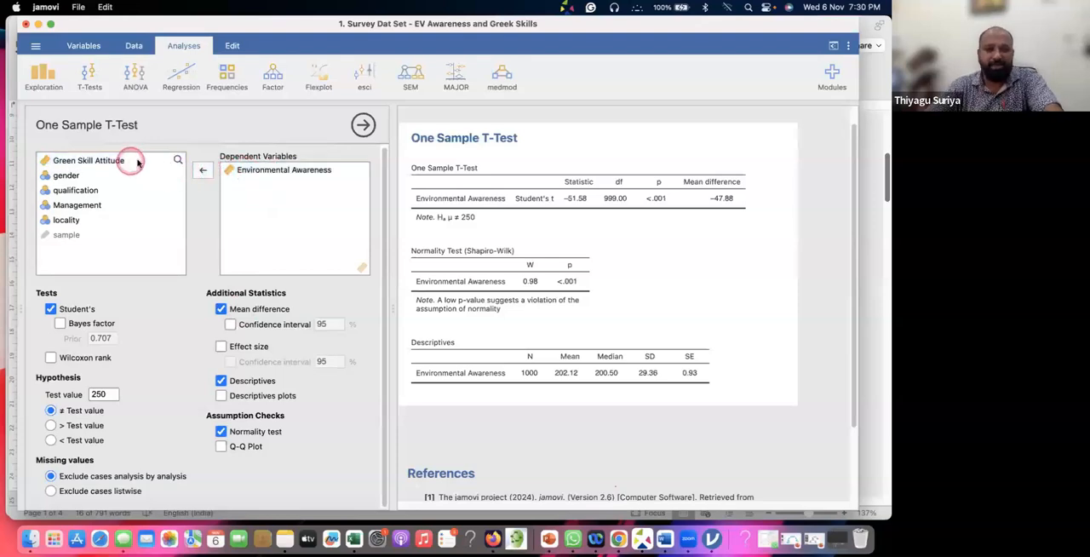
{"action": "left_click", "coordinate": [264, 171]}
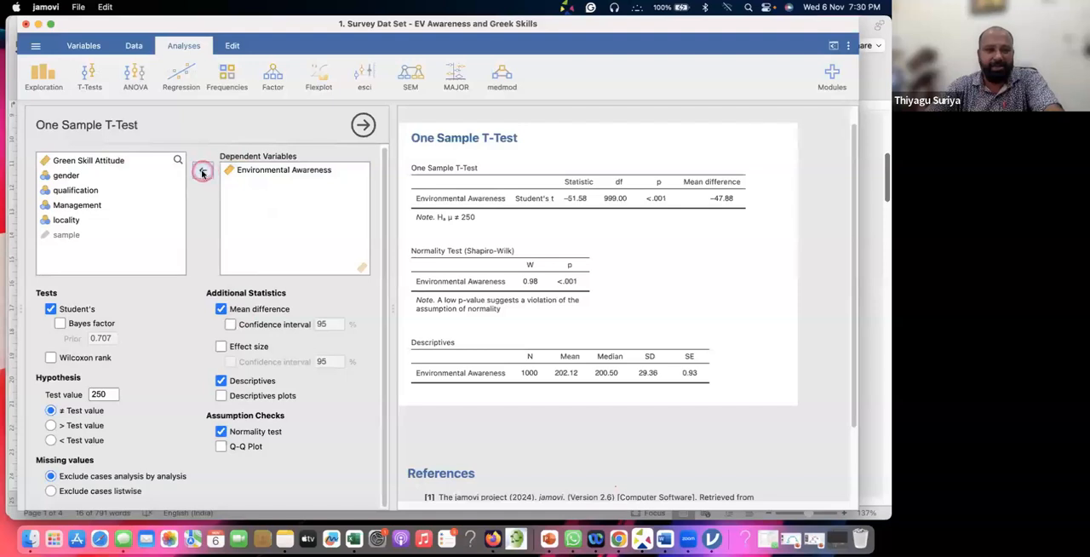
{"action": "left_click", "coordinate": [250, 170]}
{"action": "left_click_drag", "start_coordinate": [686, 32], "coordinate": [678, 56]}
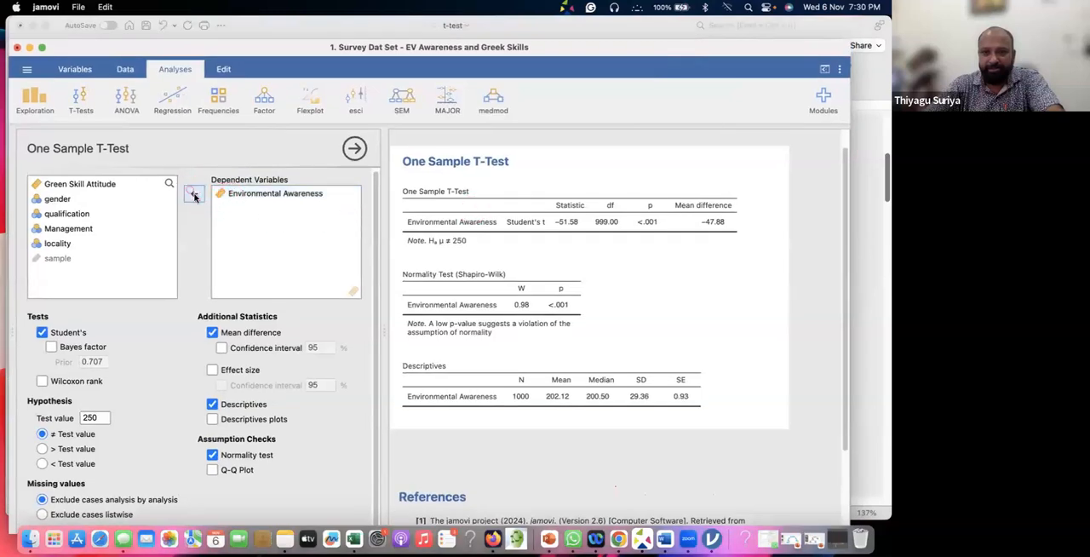
{"action": "left_click", "coordinate": [354, 150]}
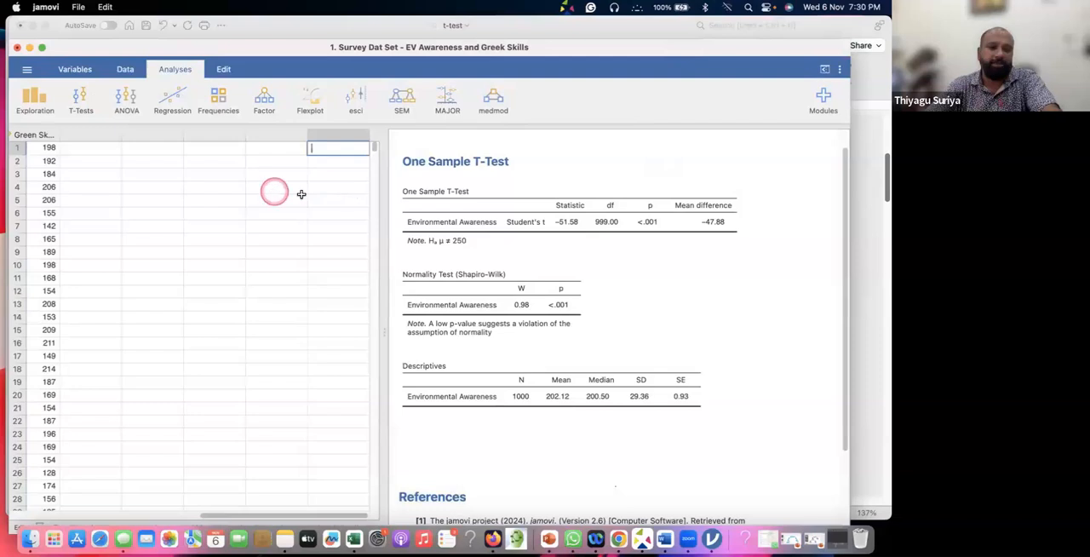
Create another One Sample T-Test with Green Skill Attitude as the dependent variable and include Descriptives
{"action": "left_click", "coordinate": [79, 107]}
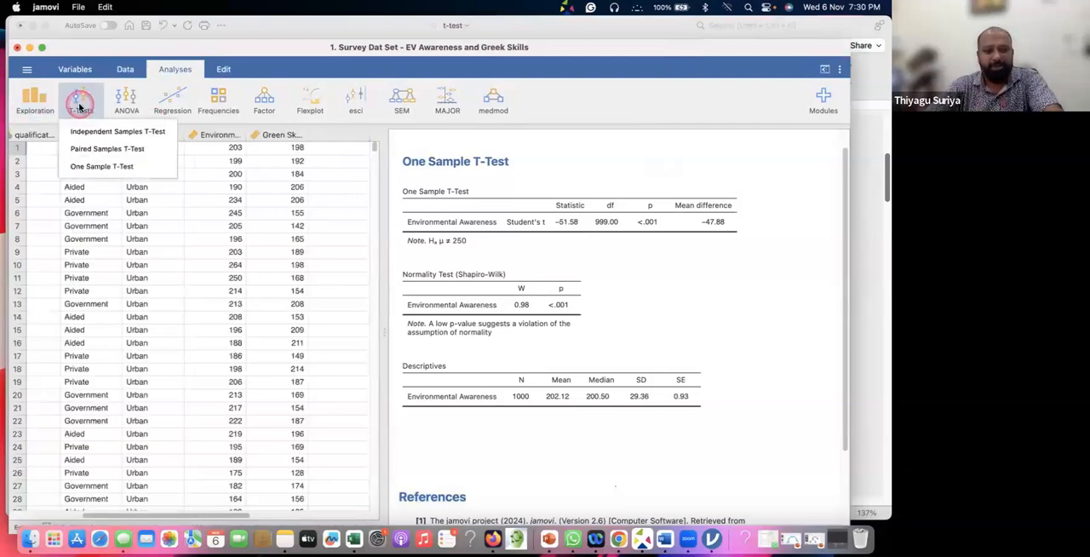
{"action": "left_click", "coordinate": [94, 172]}
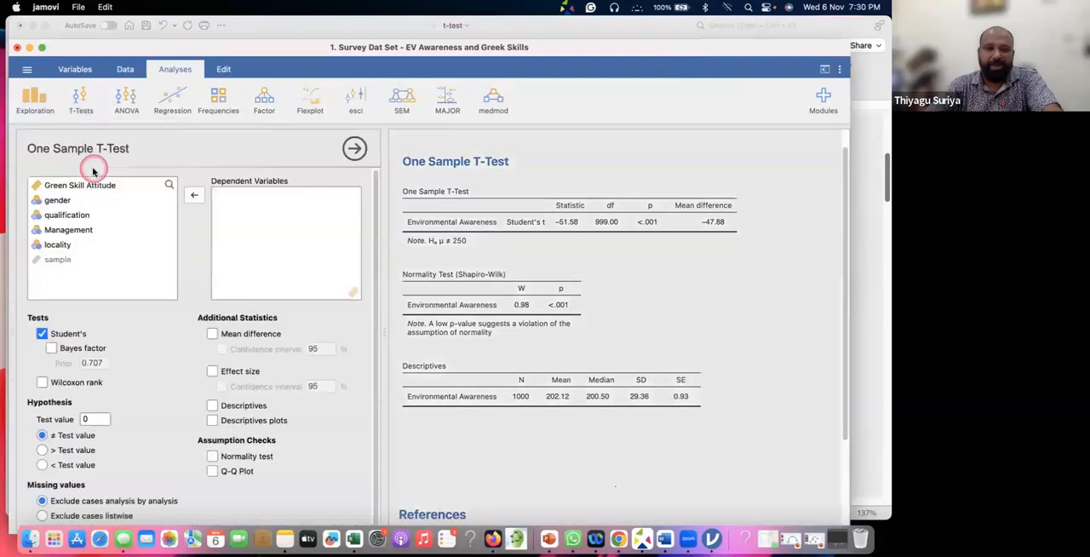
{"action": "left_click", "coordinate": [91, 201]}
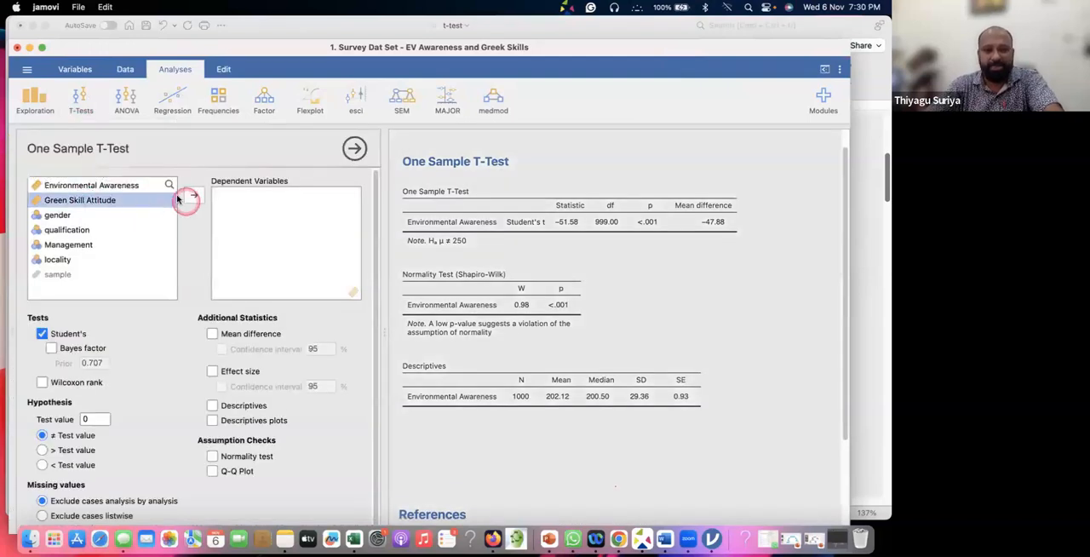
{"action": "left_click", "coordinate": [194, 195]}
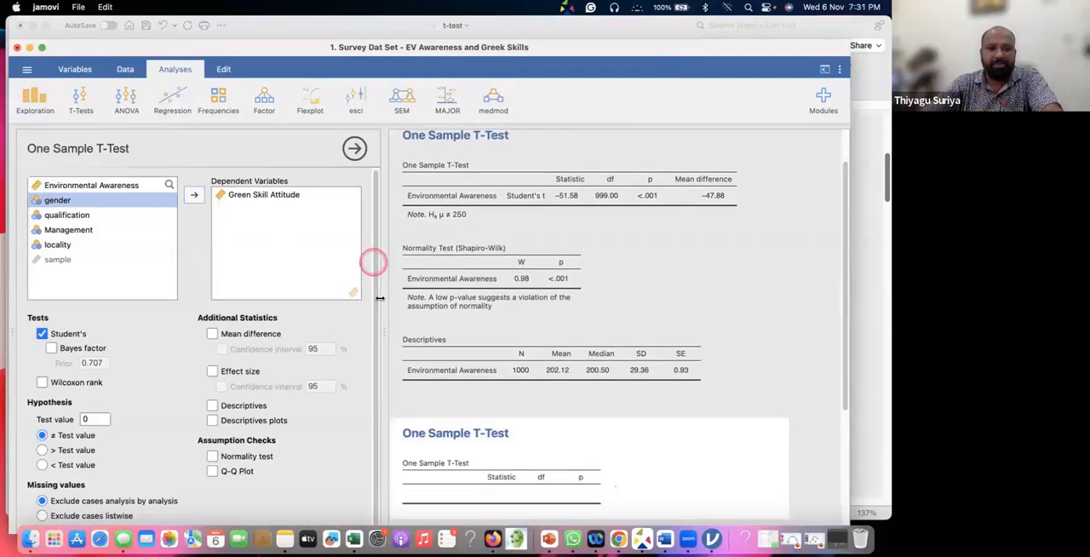
{"action": "scroll", "coordinate": [600, 336], "scroll_direction": "down", "scroll_amount": 4}
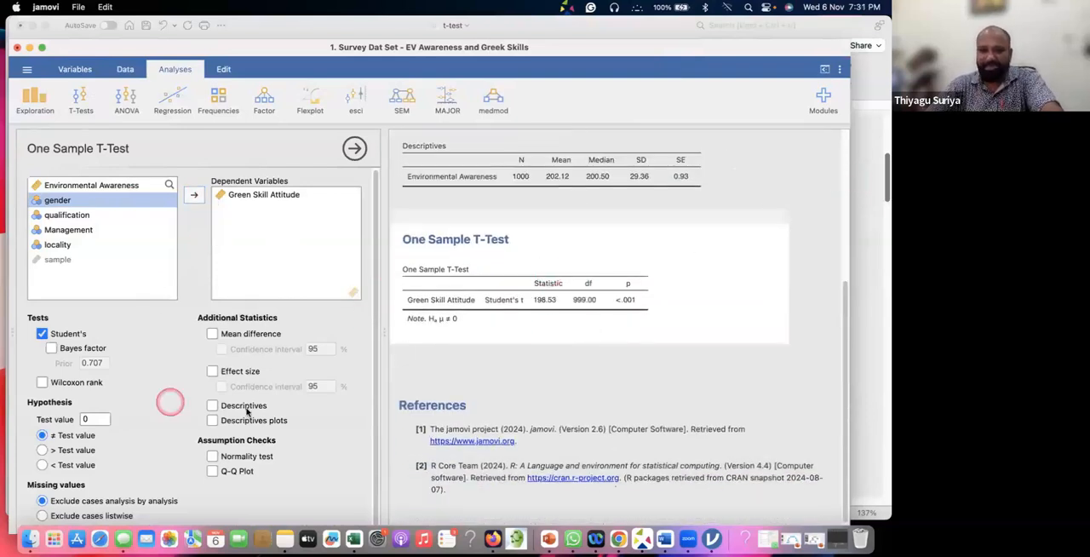
{"action": "left_click", "coordinate": [212, 405]}
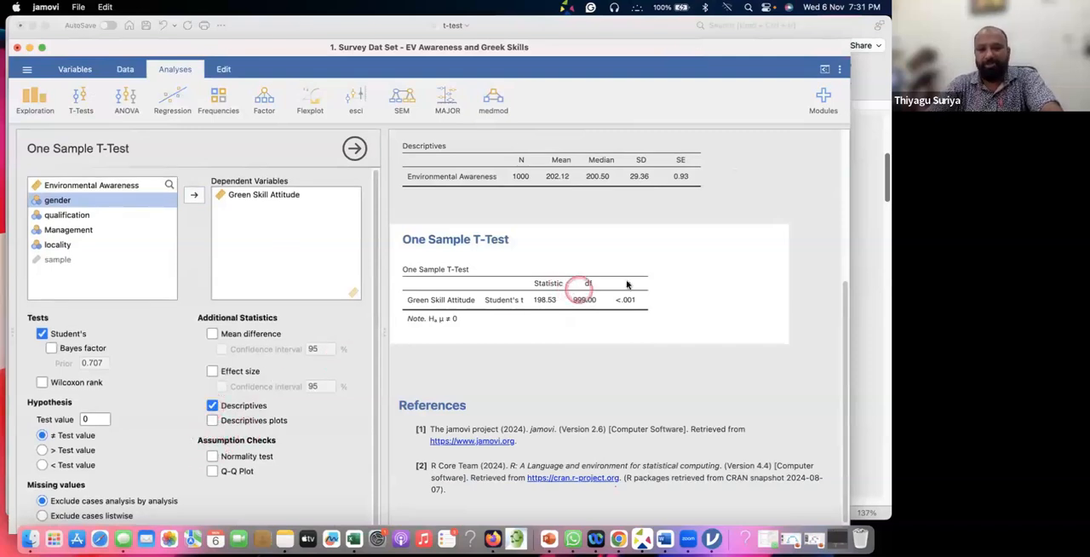
{"action": "scroll", "coordinate": [609, 332], "scroll_direction": "down", "scroll_amount": 1}
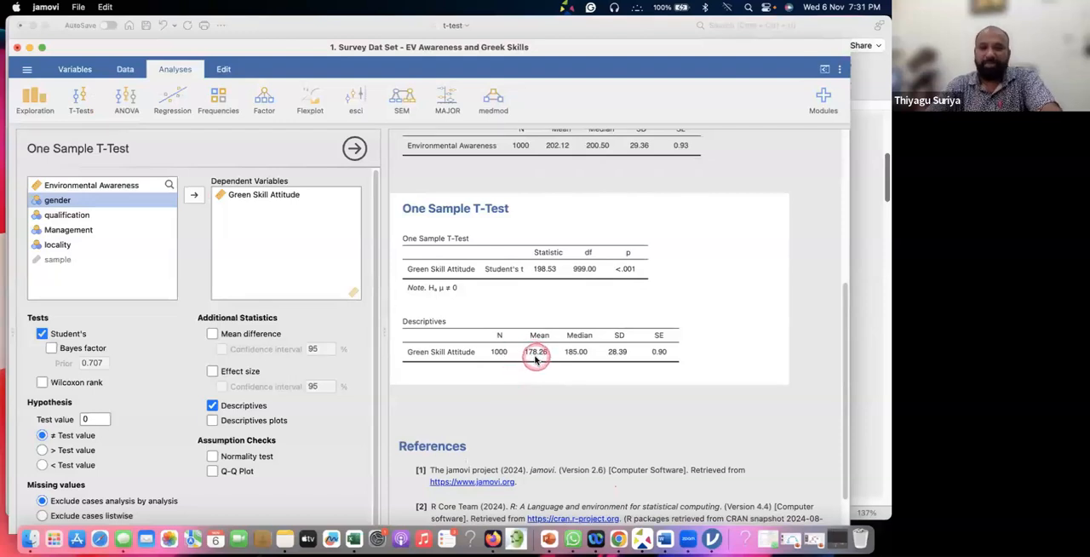
Set the test value of the Green Skill Attitude t-test to 178 and update the results
{"action": "left_click", "coordinate": [95, 420]}
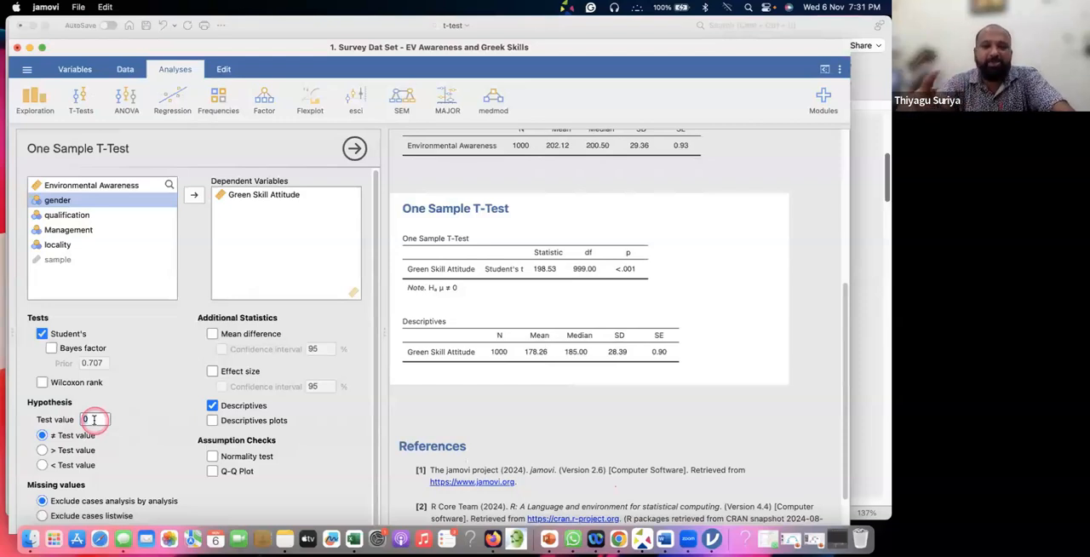
{"action": "key", "text": "BackSpace"}
{"action": "type", "text": "19"}
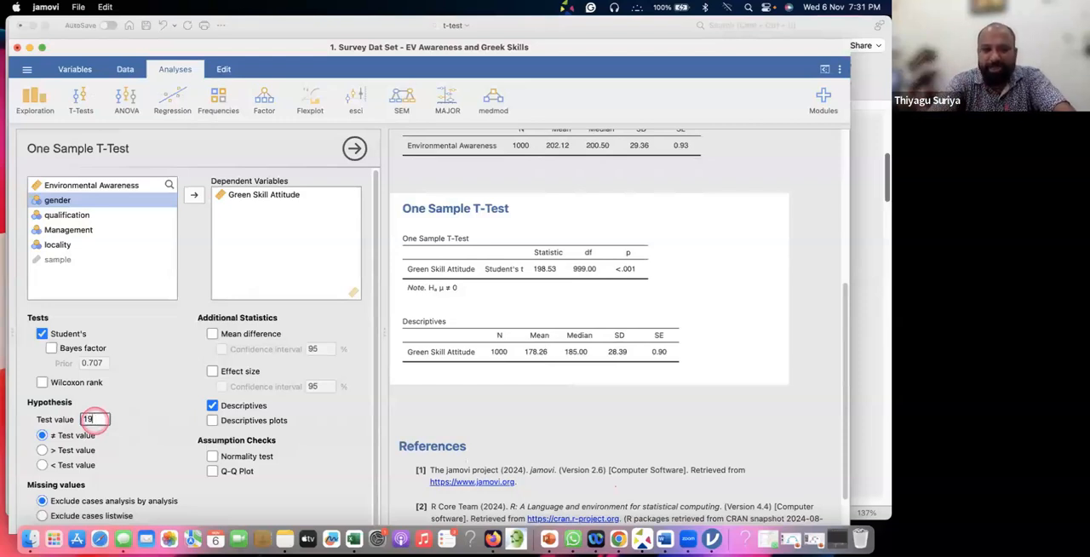
{"action": "key", "text": "BackSpace"}
{"action": "type", "text": "78"}
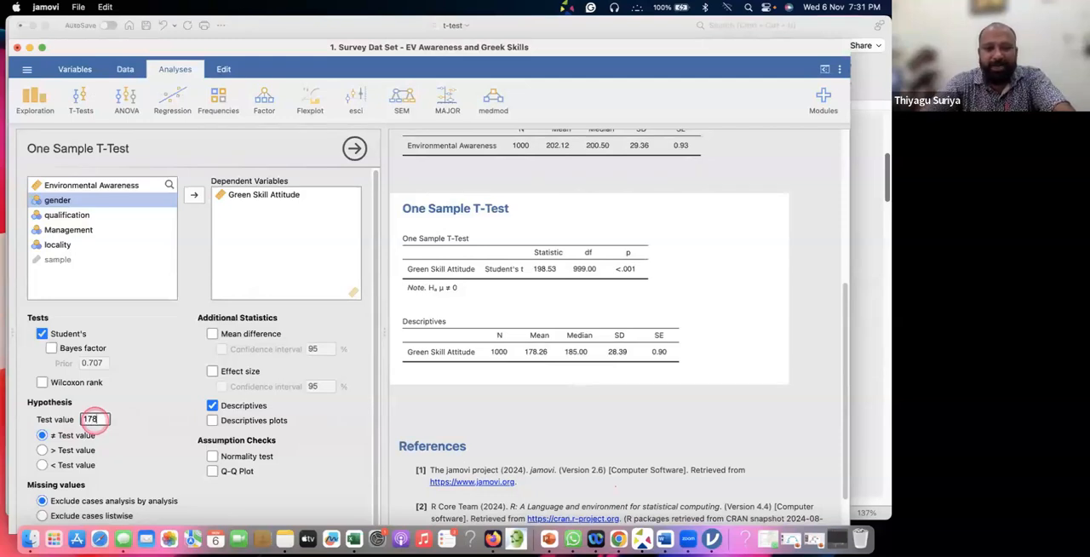
{"action": "left_click", "coordinate": [515, 306]}
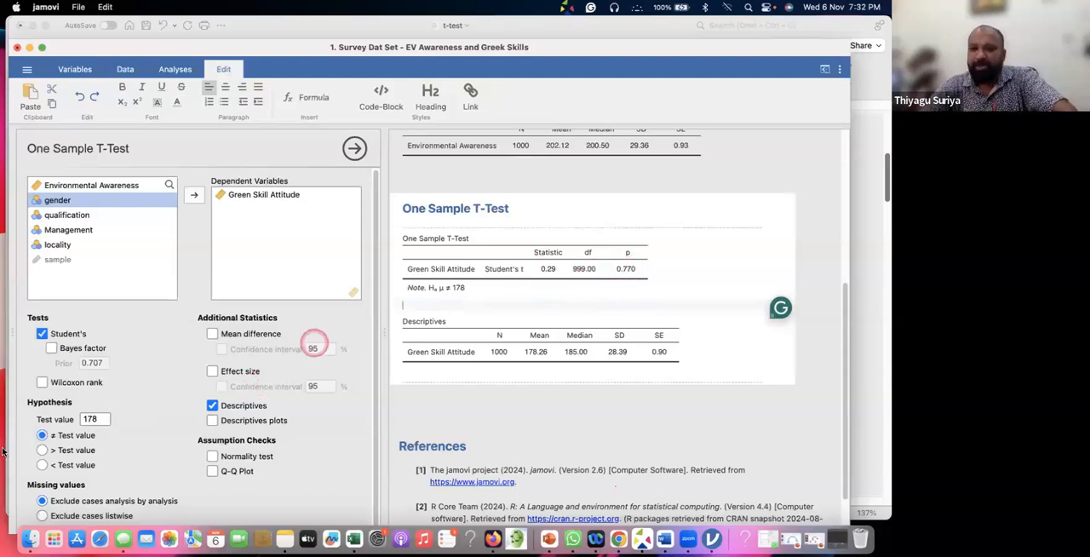
Change the test value of the Green Skill Attitude t-test to 150 and update the results
{"action": "left_click", "coordinate": [83, 419]}
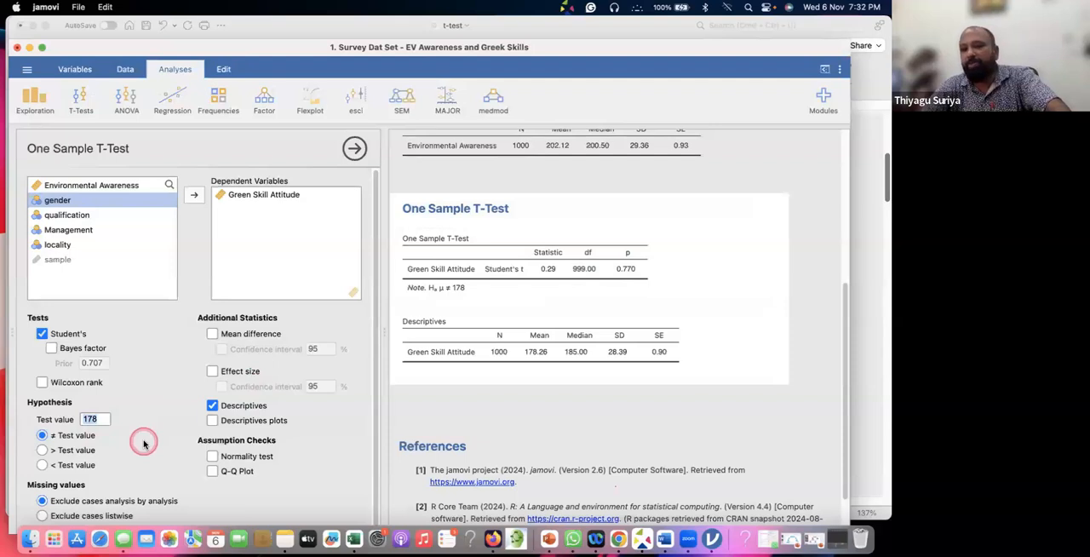
{"action": "type", "text": "1"}
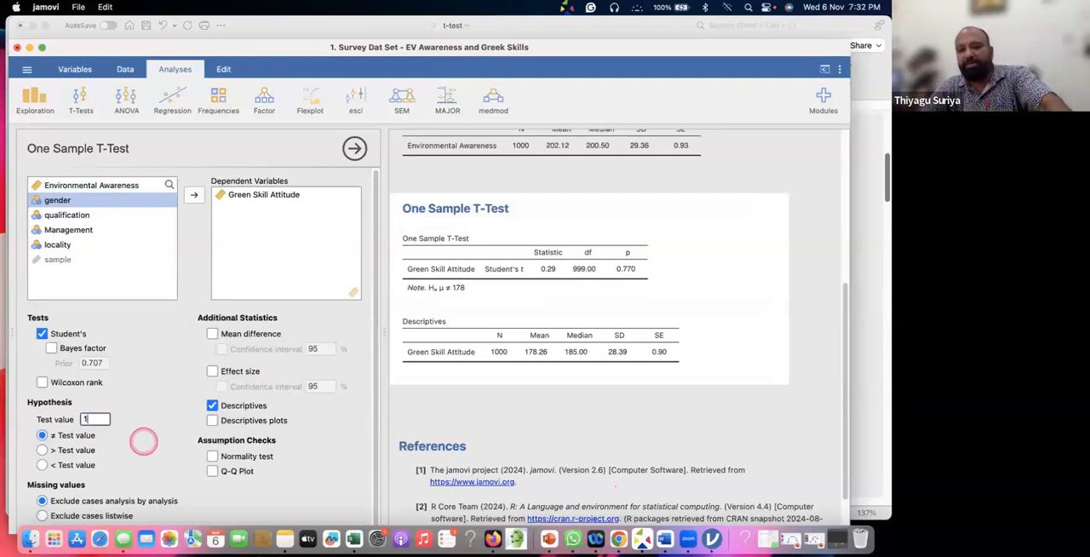
{"action": "type", "text": "50"}
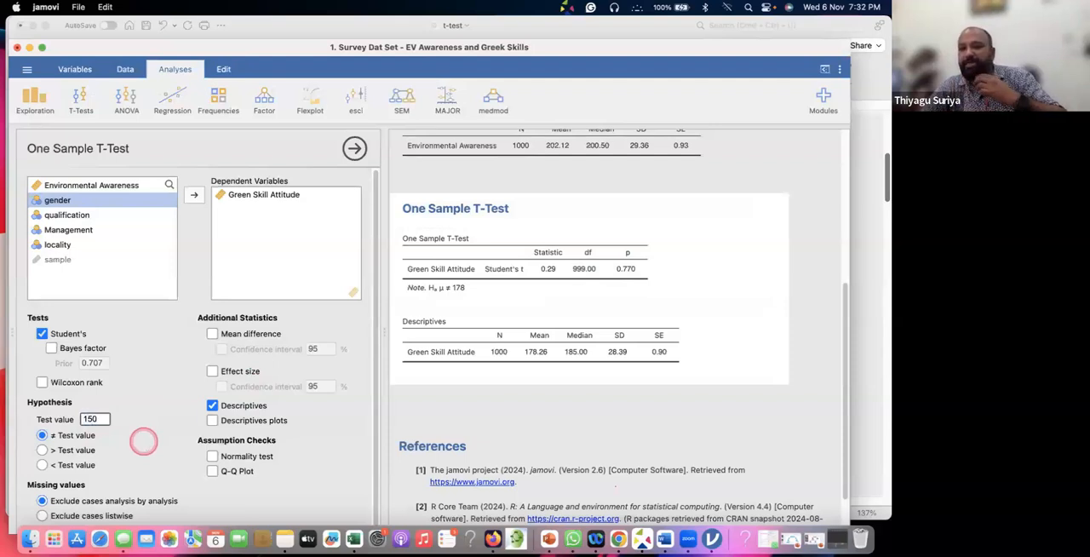
{"action": "left_click", "coordinate": [477, 317]}
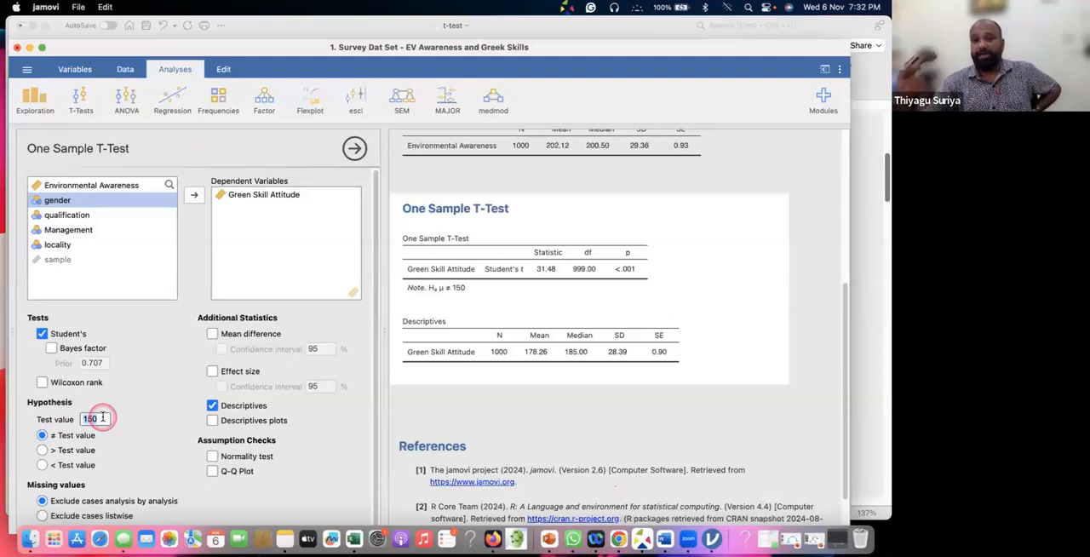
Change the test value of the Green Skill Attitude t-test to 190 and update the results
{"action": "type", "text": "19"}
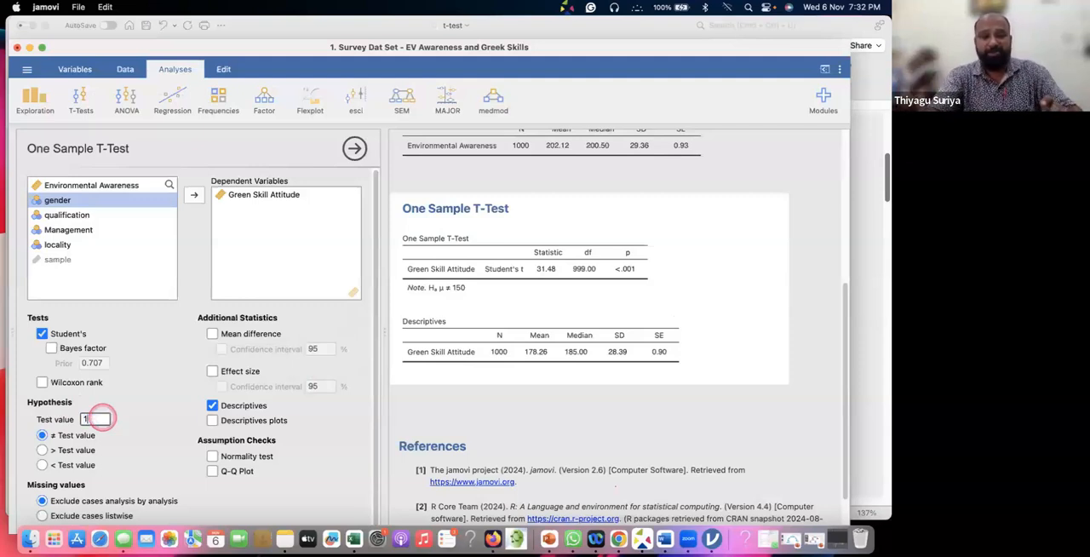
{"action": "type", "text": "0"}
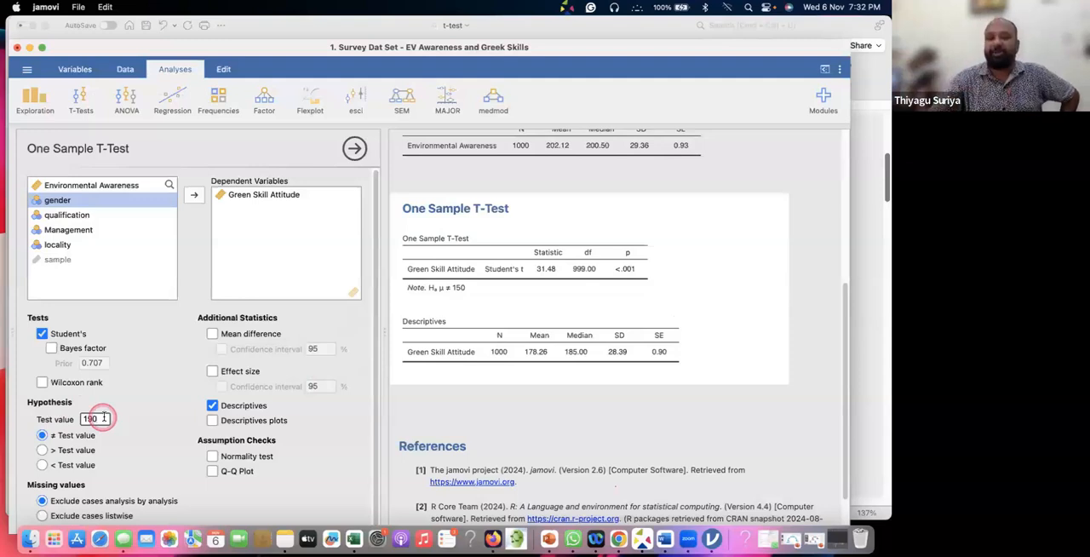
{"action": "left_click", "coordinate": [502, 304]}
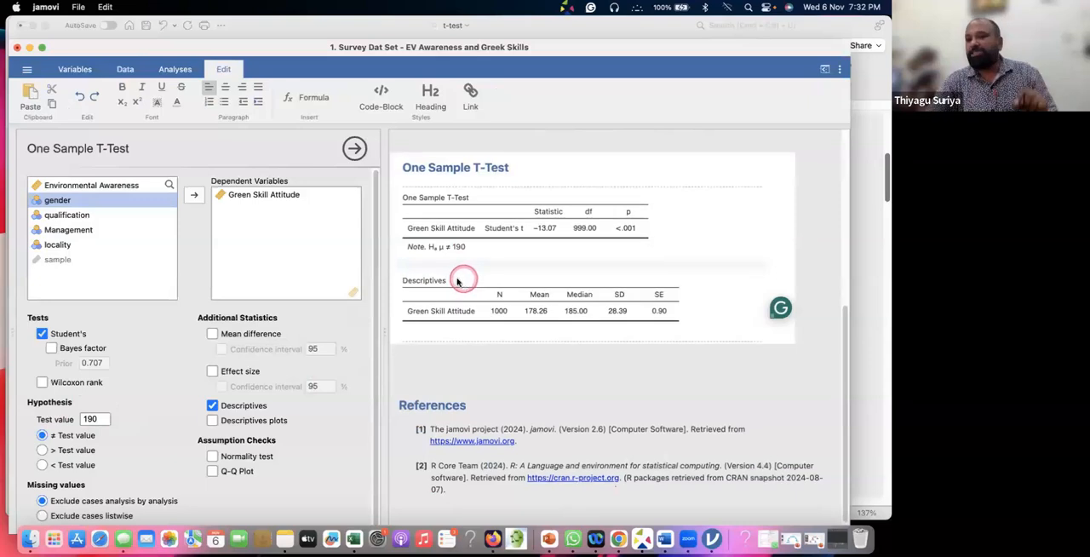
{"action": "left_click", "coordinate": [516, 262]}
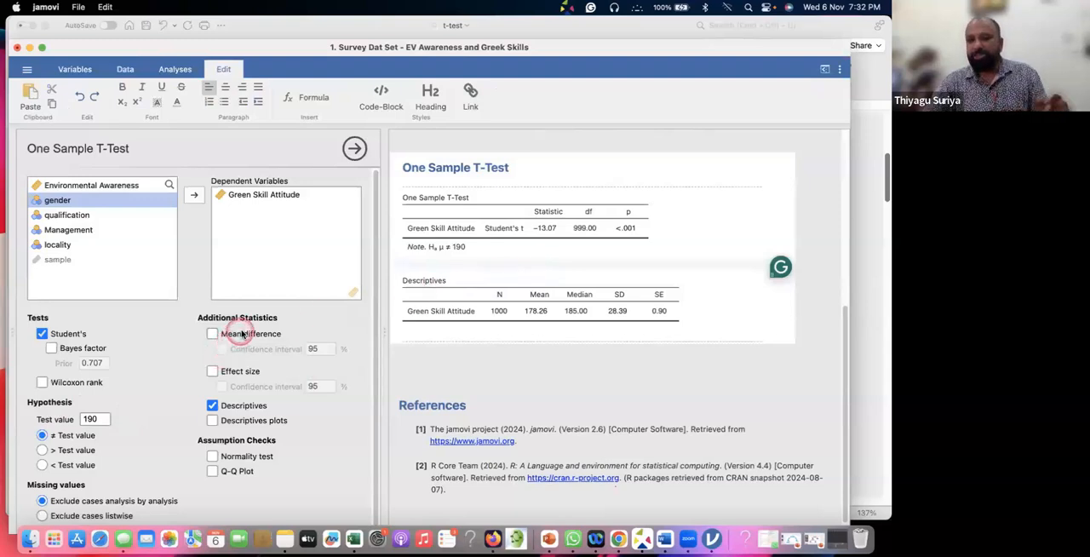
Add the Wilcoxon rank test to the Green Skill Attitude analysis, turning Student's test off and back on for comparison
{"action": "left_click", "coordinate": [44, 383]}
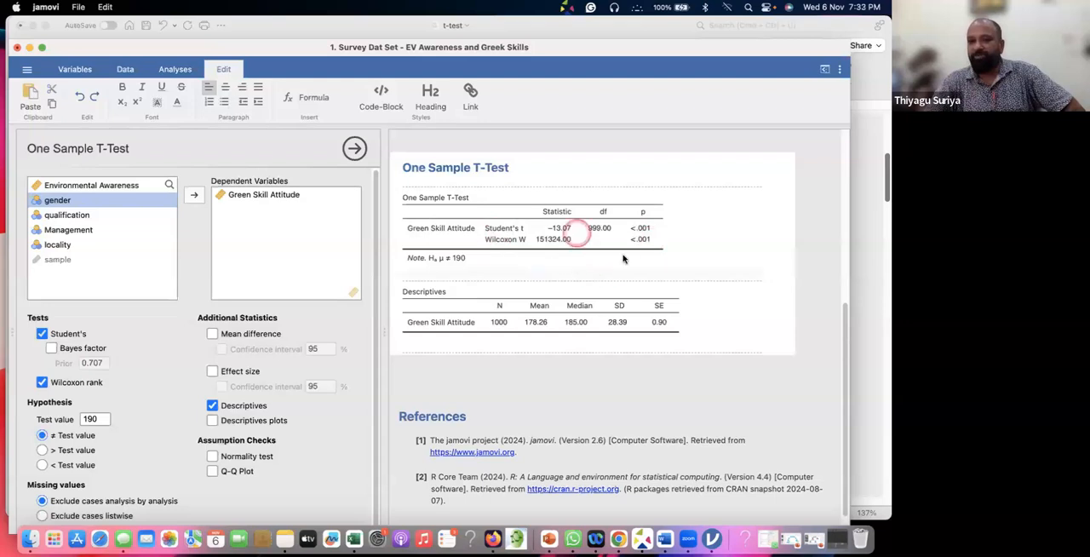
{"action": "left_click", "coordinate": [42, 334]}
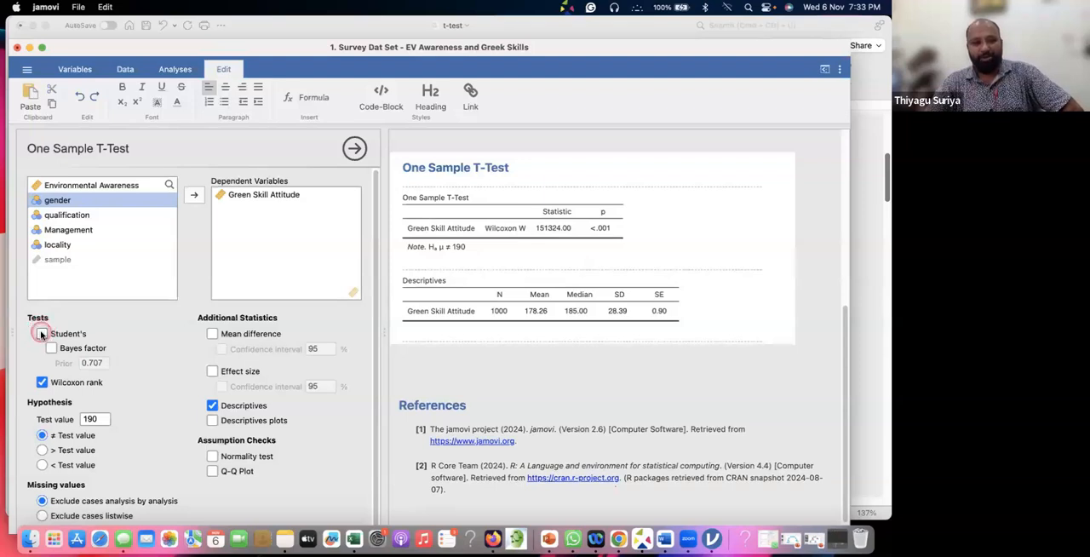
{"action": "left_click", "coordinate": [41, 334]}
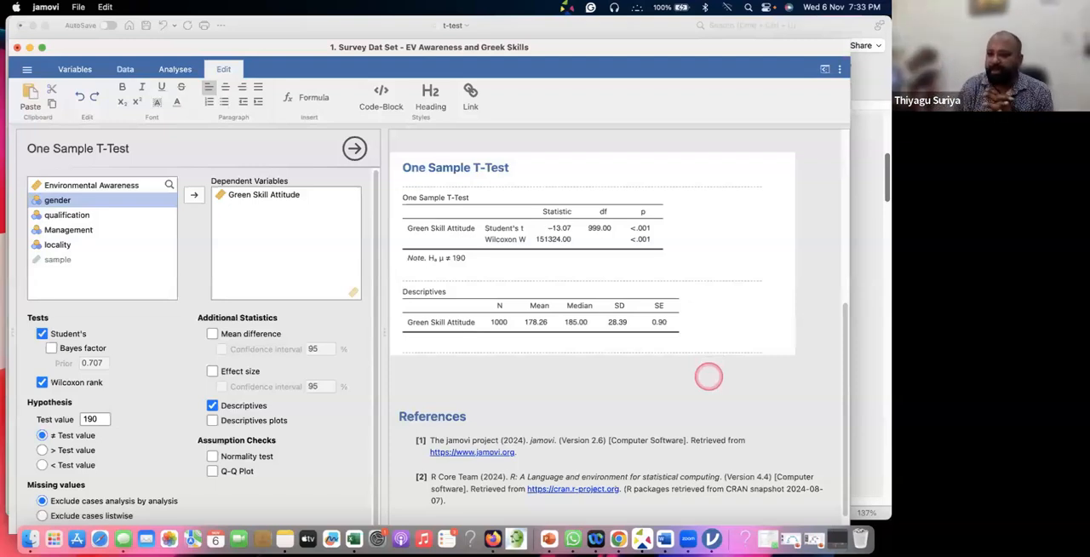
Switch to the t-test document in Word and highlight the research hypothesis sentence in the Independent Sample t-test section
{"action": "left_click", "coordinate": [858, 127]}
{"action": "scroll", "coordinate": [437, 239], "scroll_direction": "down", "scroll_amount": 10}
{"action": "scroll", "coordinate": [437, 239], "scroll_direction": "down", "scroll_amount": 5}
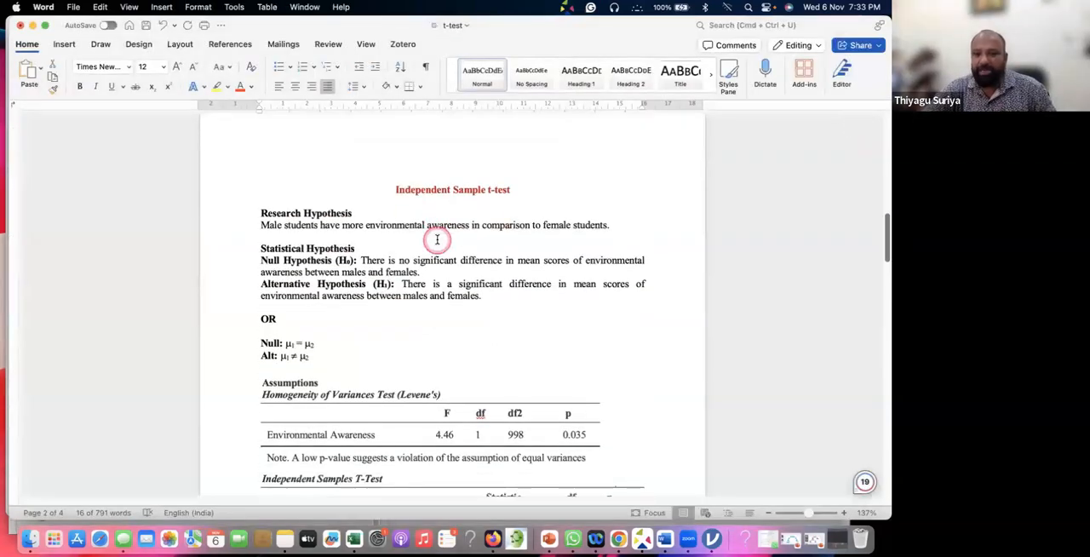
{"action": "left_click", "coordinate": [329, 226]}
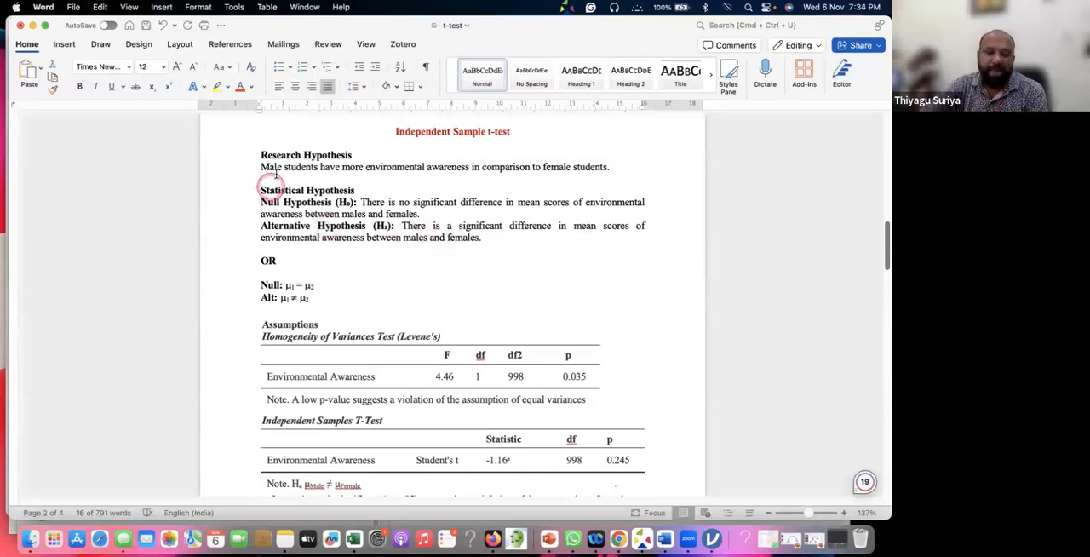
{"action": "left_click_drag", "start_coordinate": [262, 167], "coordinate": [613, 170]}
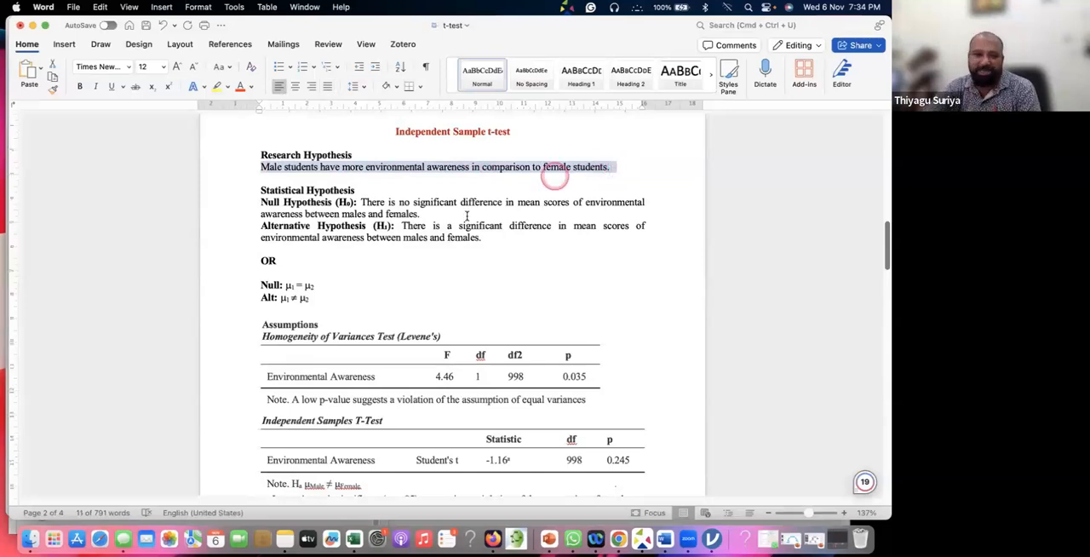
Highlight the null hypothesis equation μ₁ = μ₂ and the alternative equation μ₁ ≠ μ₂ above the assumptions
{"action": "scroll", "coordinate": [466, 216], "scroll_direction": "down", "scroll_amount": 3}
{"action": "scroll", "coordinate": [466, 216], "scroll_direction": "up", "scroll_amount": 1}
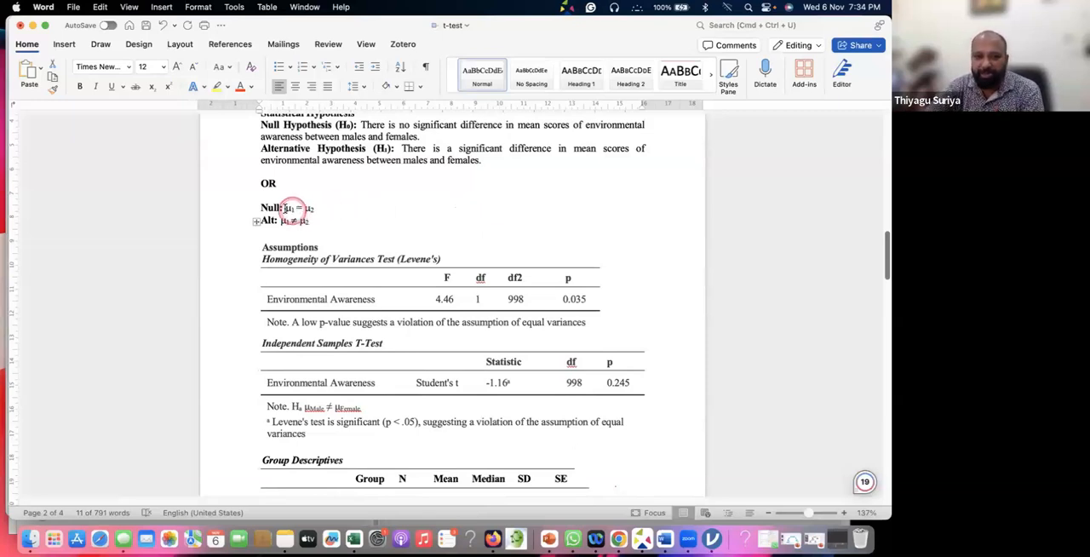
{"action": "left_click_drag", "start_coordinate": [286, 209], "coordinate": [320, 207]}
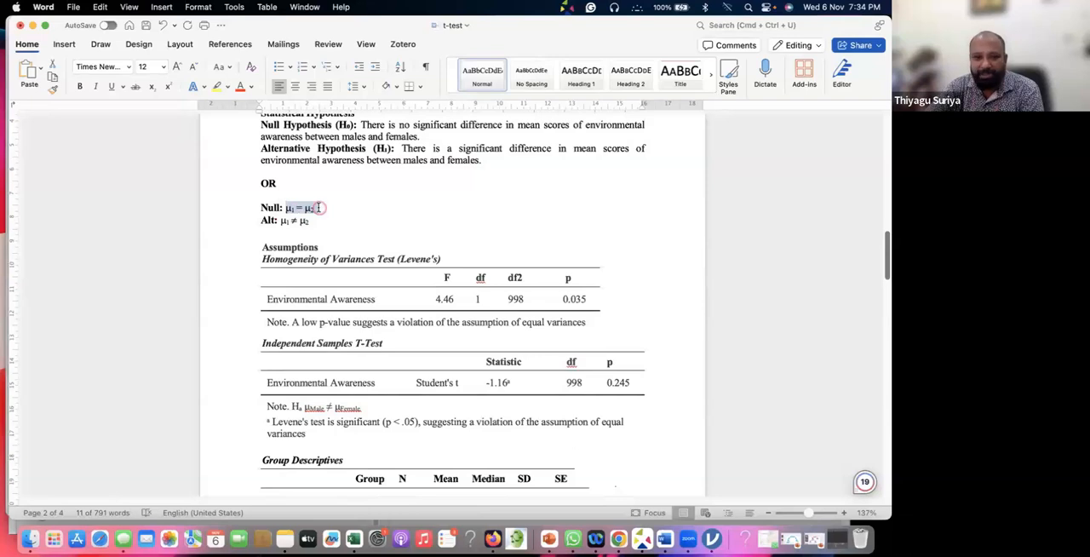
{"action": "left_click_drag", "start_coordinate": [287, 209], "coordinate": [330, 211]}
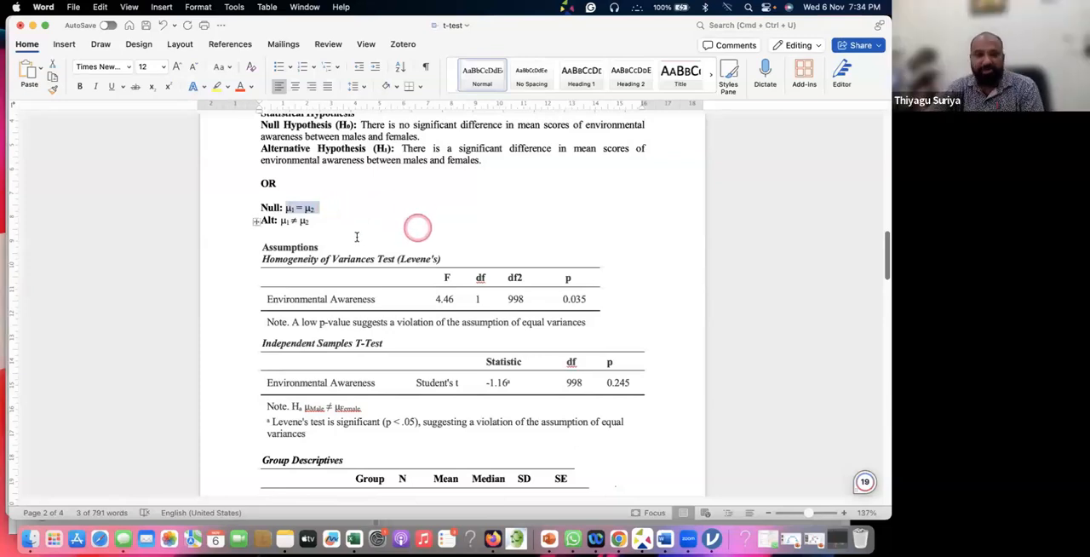
{"action": "scroll", "coordinate": [355, 236], "scroll_direction": "down", "scroll_amount": 1}
{"action": "left_click_drag", "start_coordinate": [282, 206], "coordinate": [318, 206]}
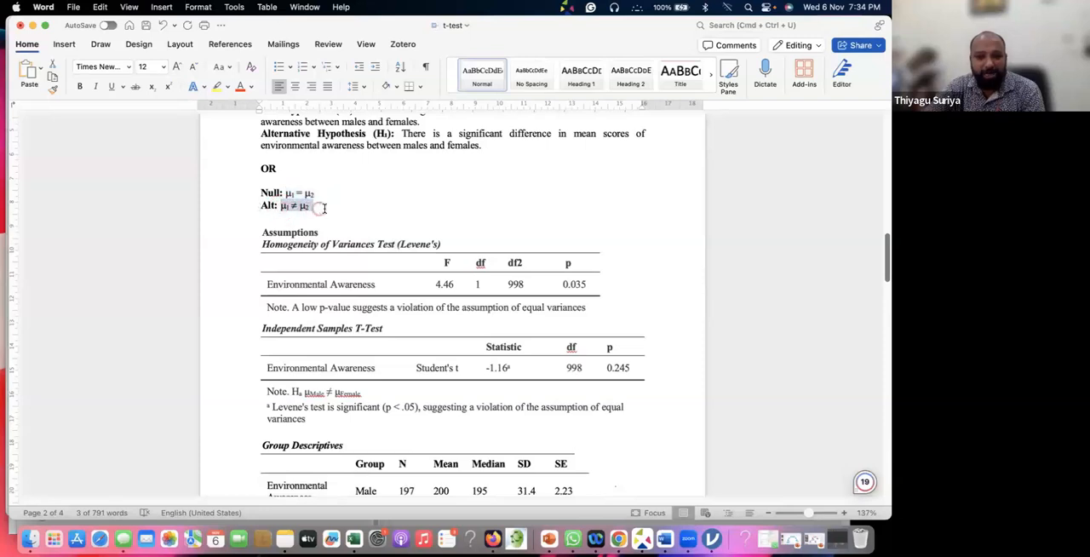
Switch to the survey data set in jamovi and add an Independent Samples T-Test analysis
{"action": "scroll", "coordinate": [412, 221], "scroll_direction": "down", "scroll_amount": 1}
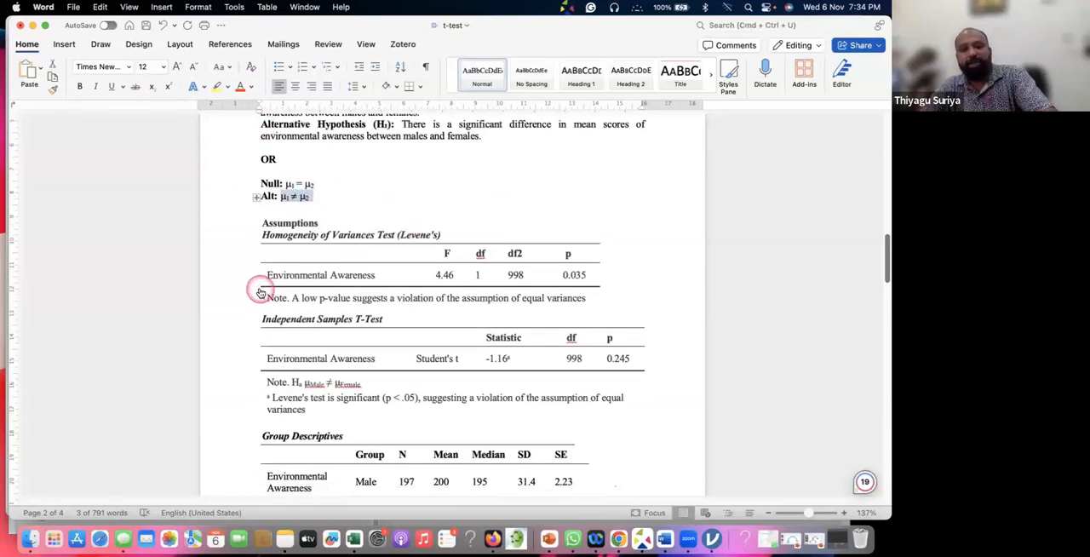
{"action": "key", "text": "super+Tab"}
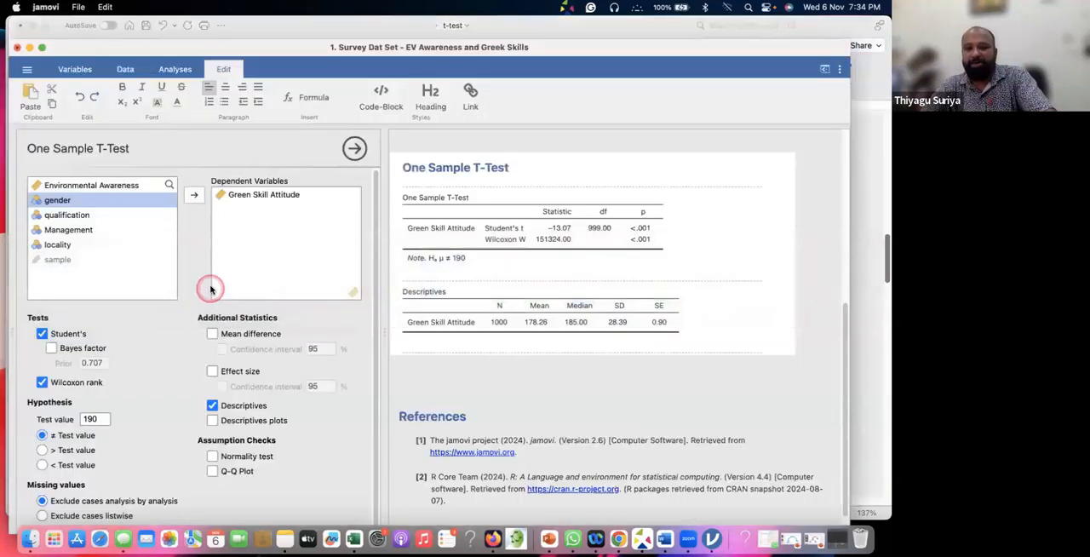
{"action": "mouse_move", "coordinate": [333, 47]}
{"action": "left_mouse_down"}
{"action": "mouse_move", "coordinate": [345, 25]}
{"action": "mouse_move", "coordinate": [336, 30]}
{"action": "left_mouse_up"}
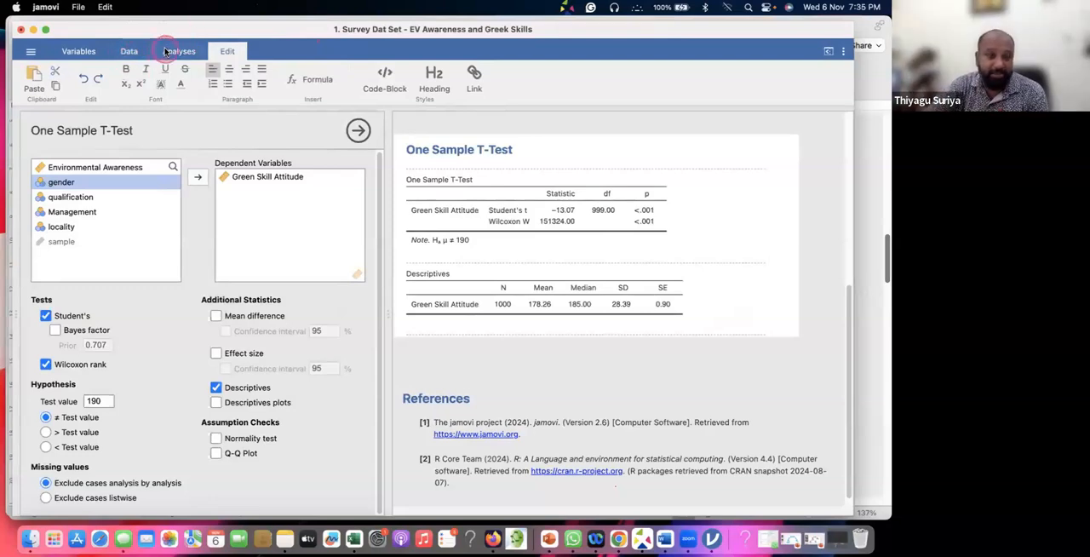
{"action": "left_click", "coordinate": [163, 51]}
{"action": "left_click", "coordinate": [81, 82]}
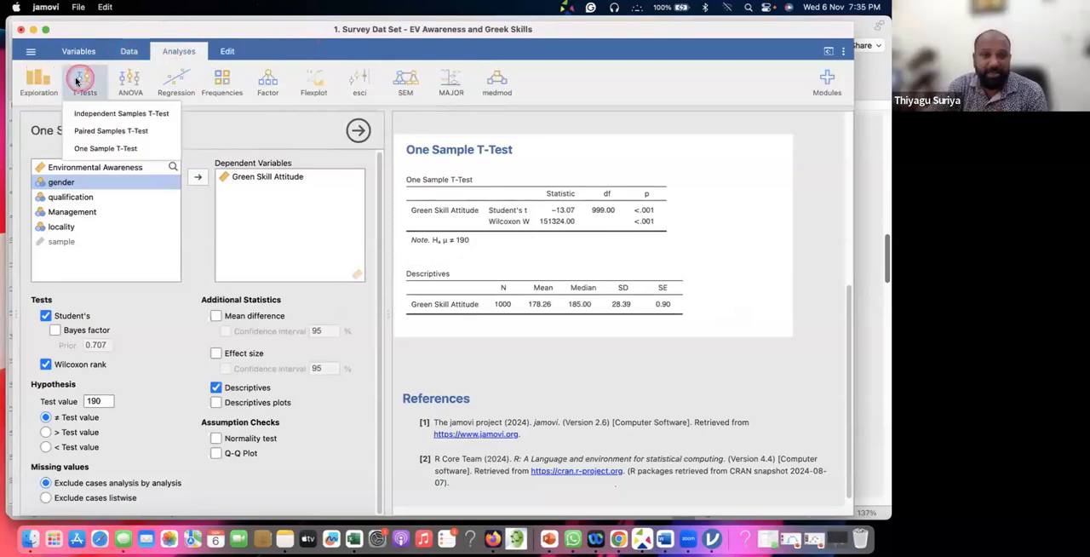
{"action": "left_click", "coordinate": [99, 112]}
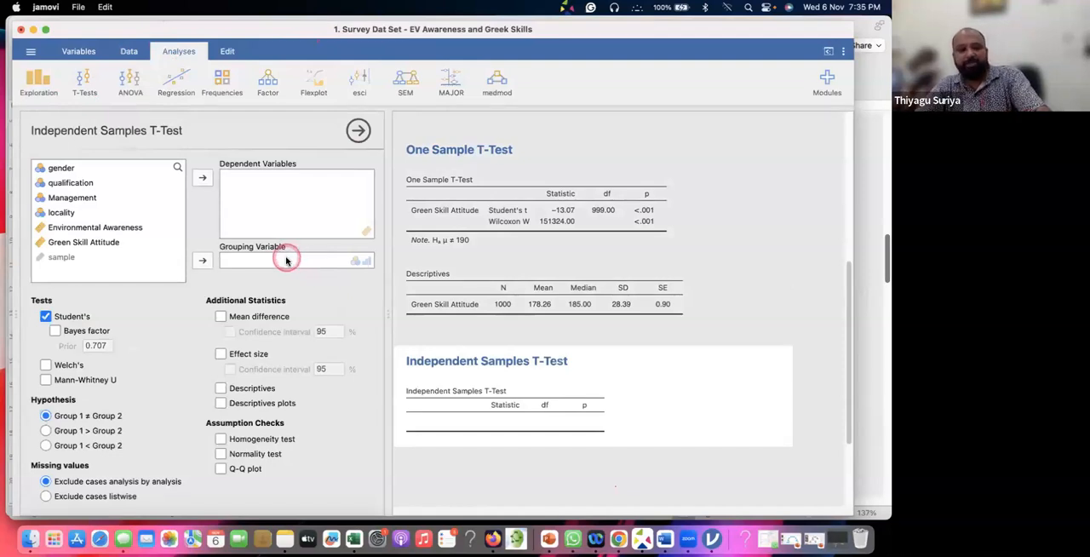
Return to the t-test document in Word and highlight the null hypothesis sentence about environmental awareness between males and females
{"action": "key", "text": "super+Tab"}
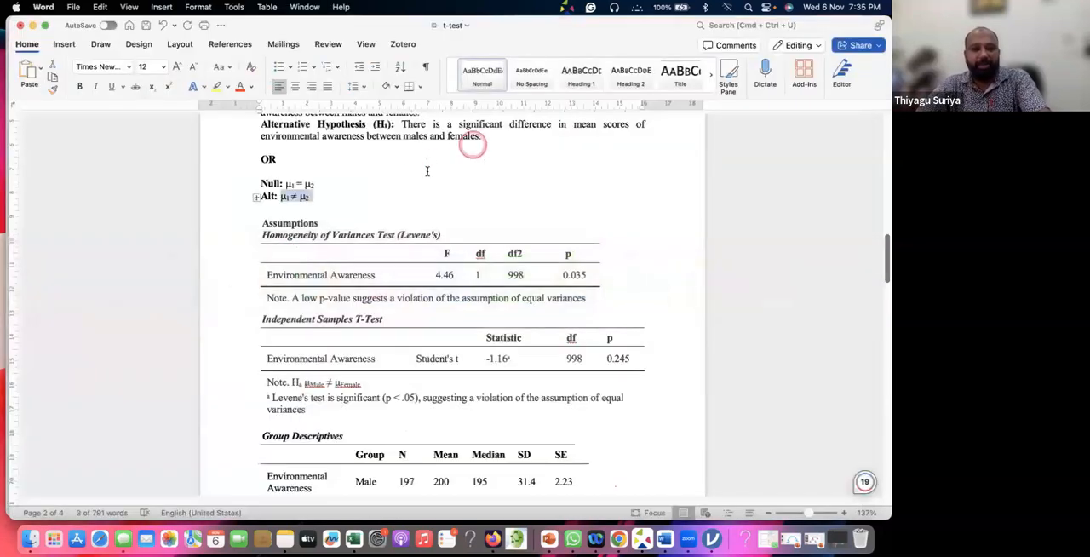
{"action": "scroll", "coordinate": [427, 171], "scroll_direction": "up", "scroll_amount": 3}
{"action": "left_click_drag", "start_coordinate": [362, 159], "coordinate": [422, 170]}
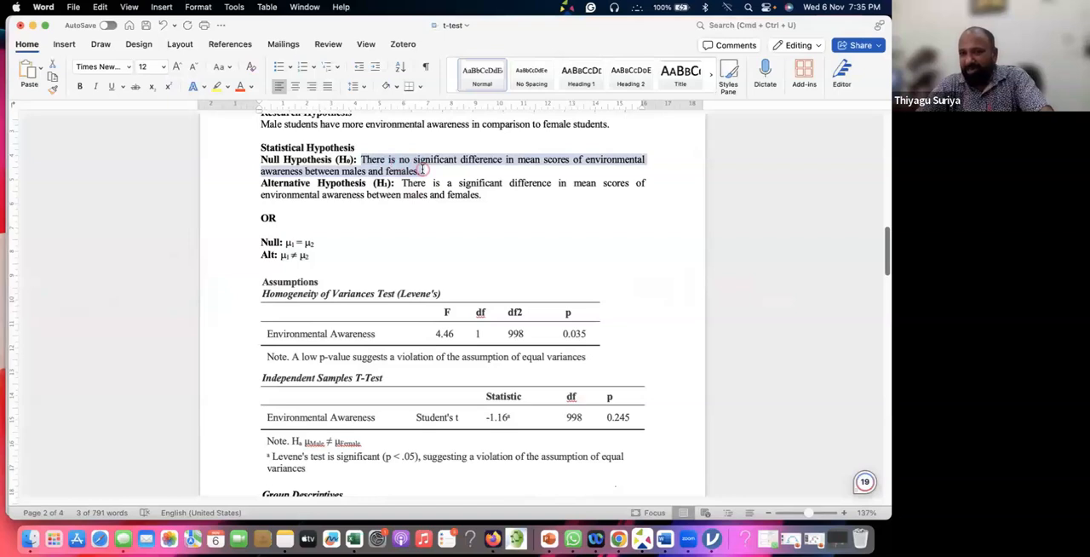
{"action": "left_click_drag", "start_coordinate": [421, 169], "coordinate": [423, 173]}
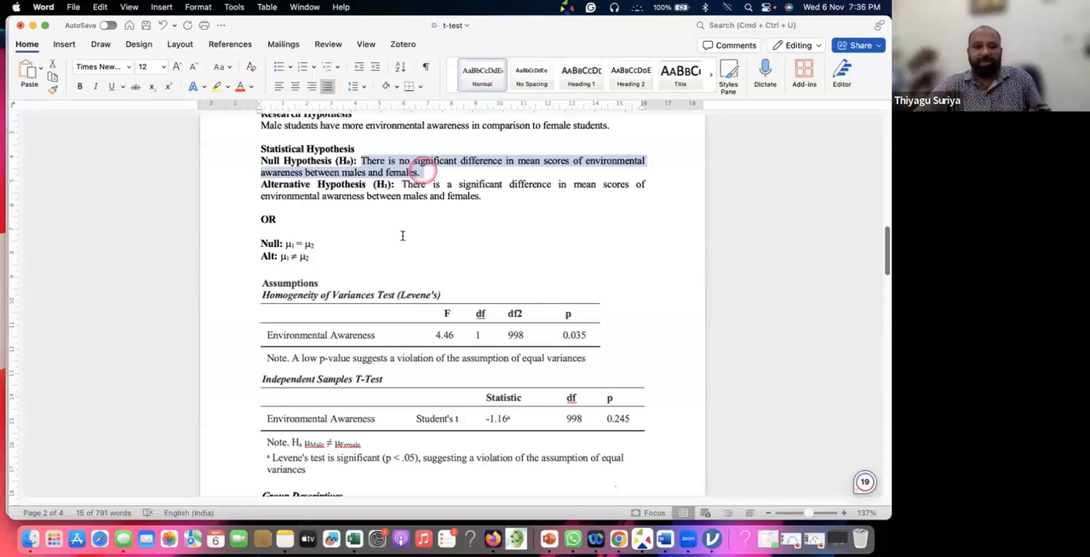
{"action": "left_click", "coordinate": [367, 231]}
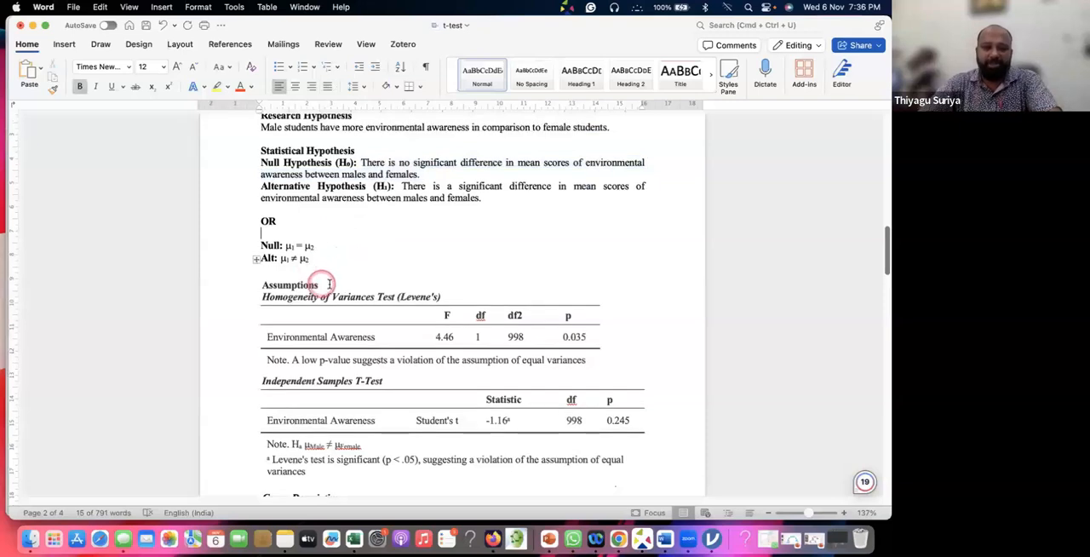
Add "(DV – Continuous , IV- nominal – two groups)" after the Assumptions heading and highlight the word "two"
{"action": "left_click", "coordinate": [332, 286]}
{"action": "type", "text": "("}
{"action": "type", "text": "TC"}
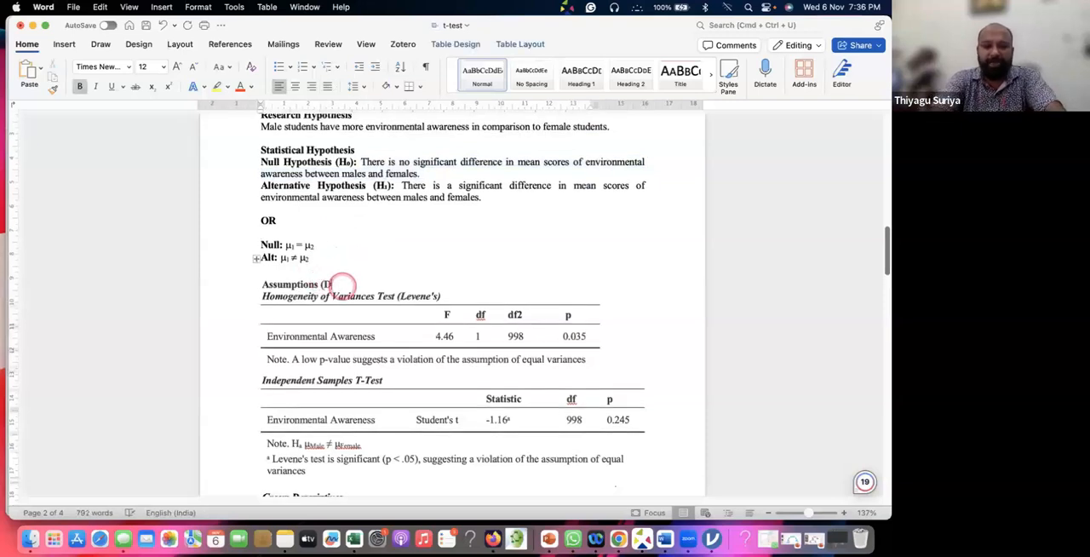
{"action": "type", "text": "V"}
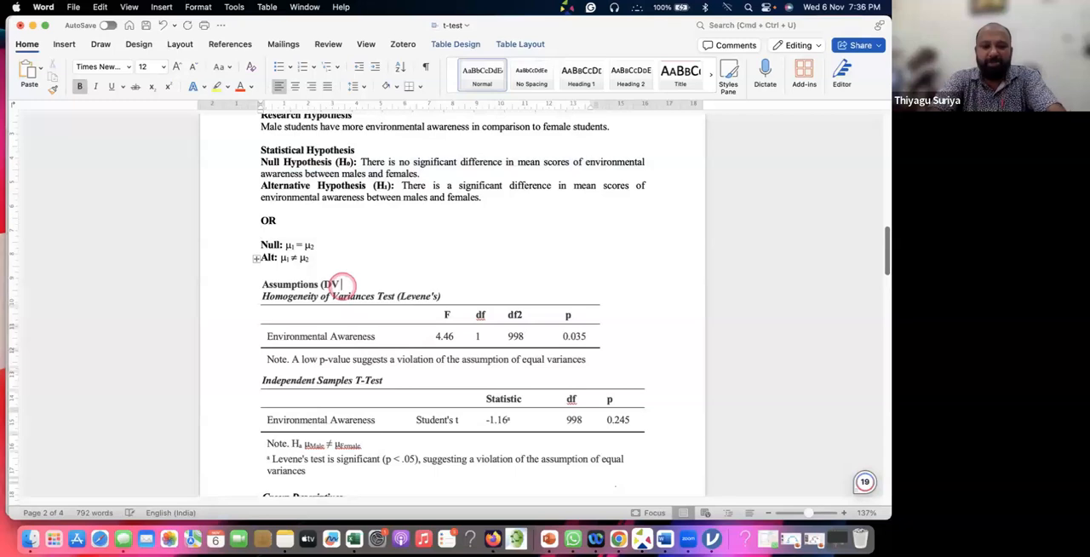
{"action": "type", "text": " - ontinuous"}
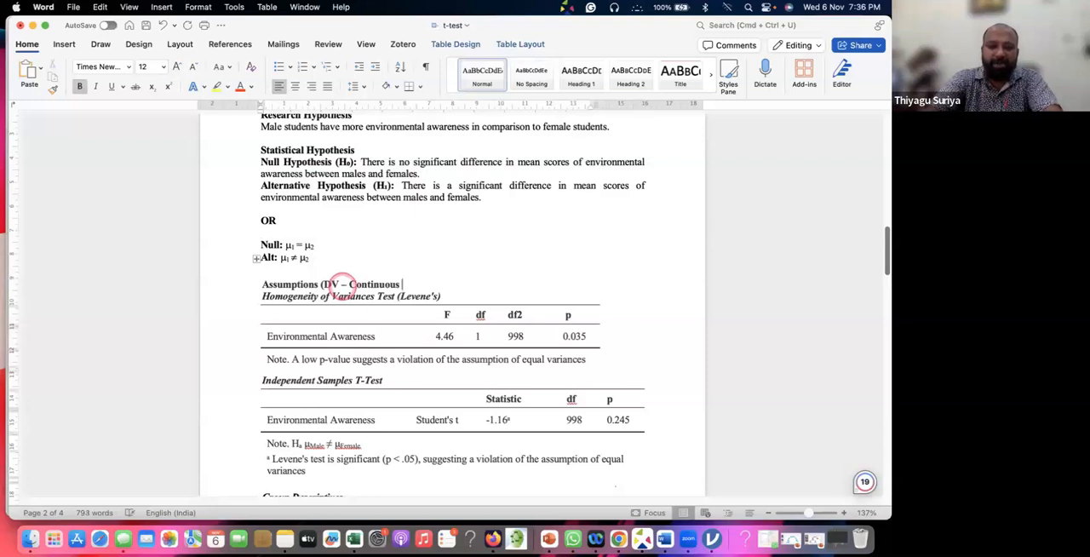
{"action": "type", "text": " , IV- no"}
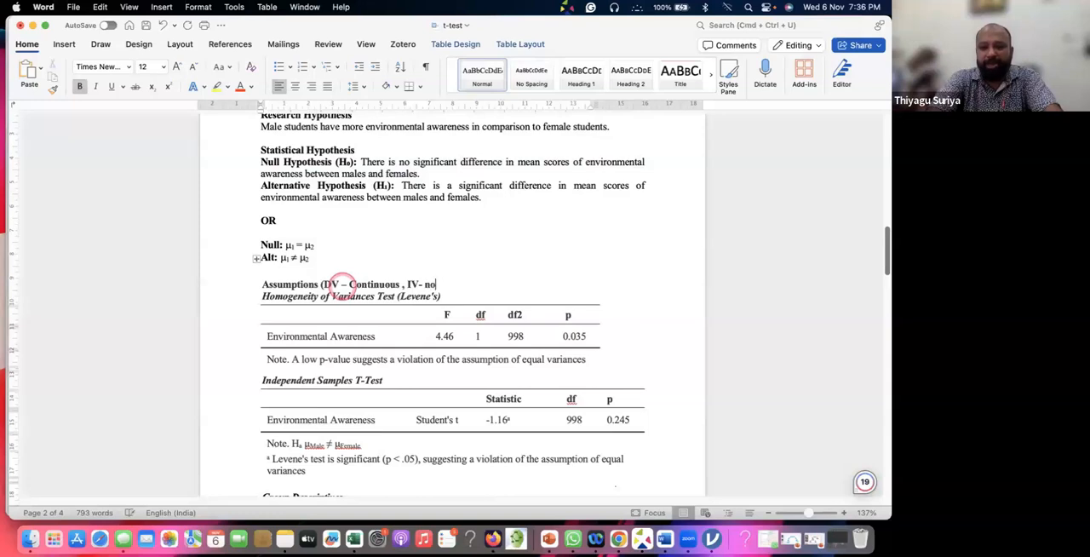
{"action": "type", "text": "minal -"}
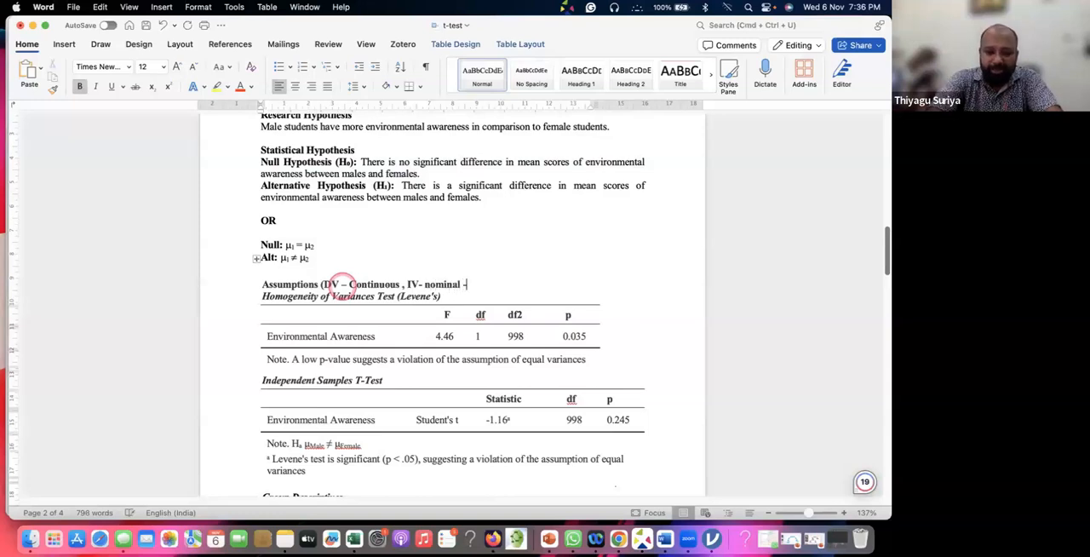
{"action": "type", "text": " two g"}
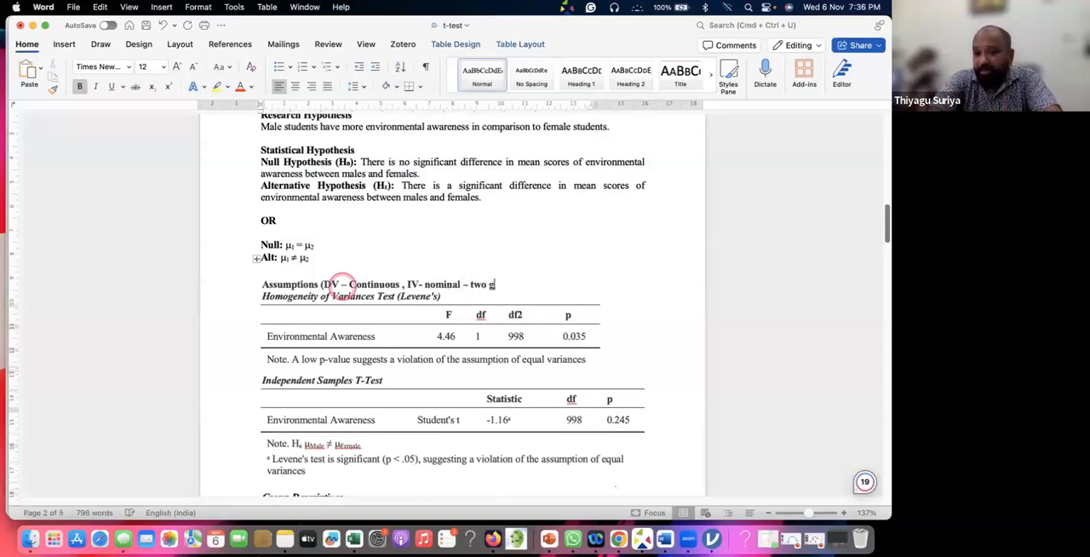
{"action": "type", "text": "roups)"}
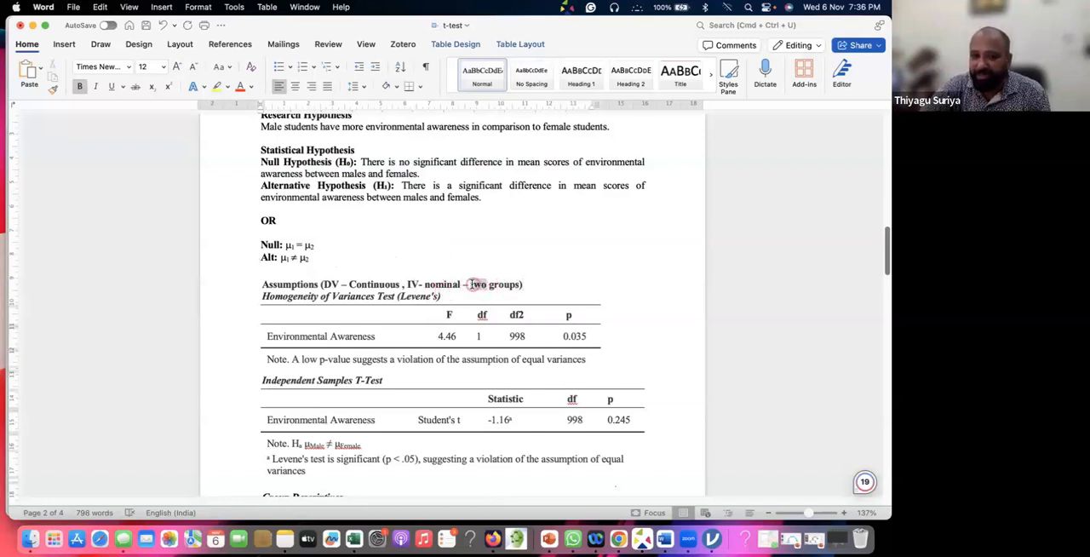
{"action": "double_click", "coordinate": [471, 285]}
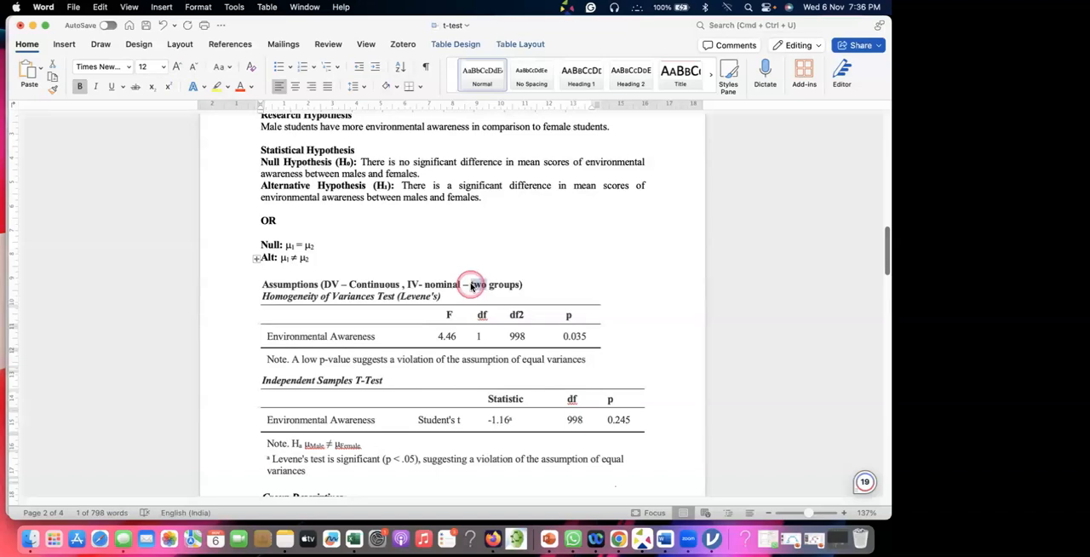
In jamovi, assign Environmental Awareness as the dependent variable and gender as the grouping variable of the independent samples t-test
{"action": "key", "text": "super+Tab"}
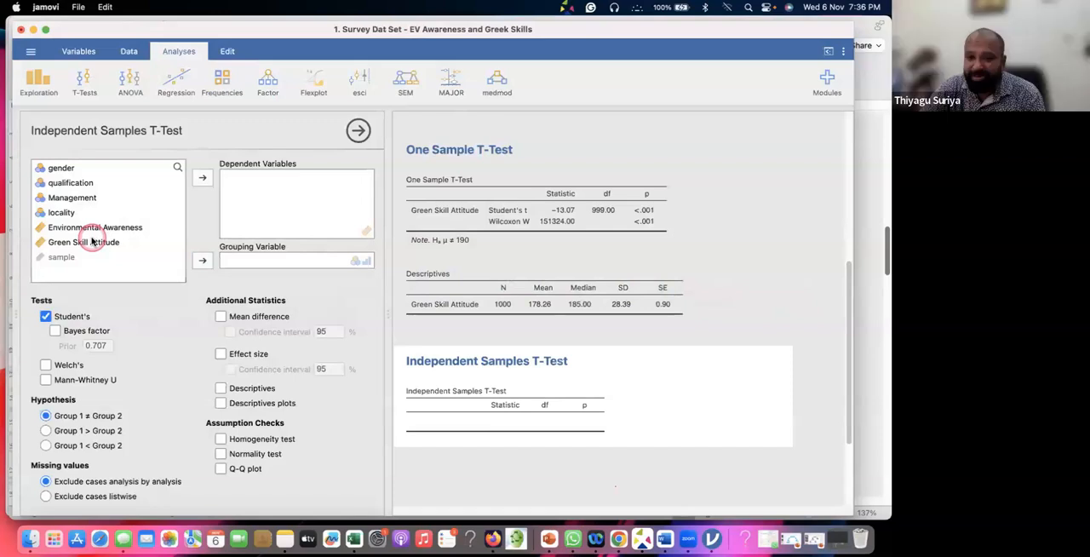
{"action": "left_click", "coordinate": [90, 226]}
{"action": "left_click", "coordinate": [200, 179]}
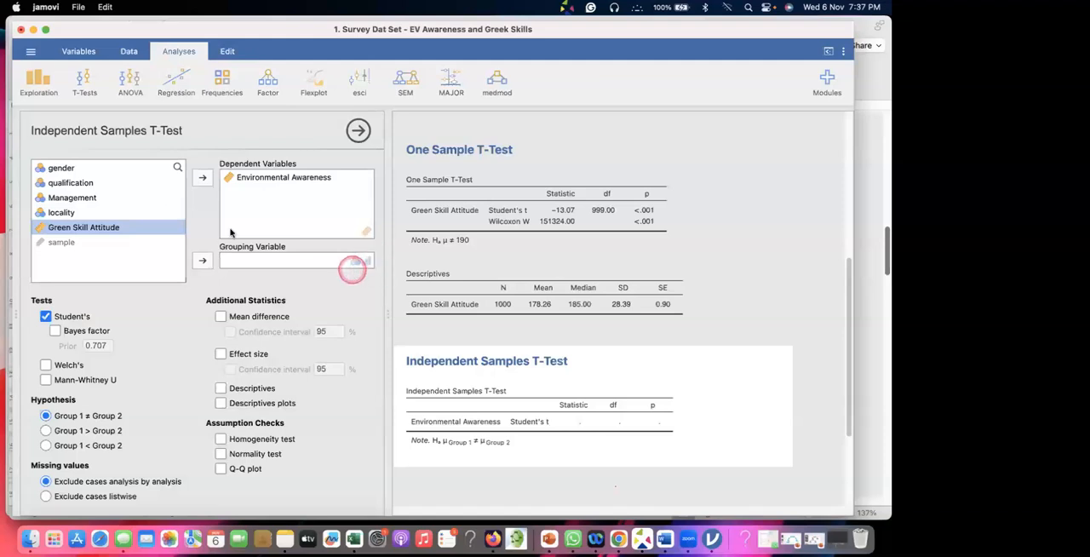
{"action": "left_click", "coordinate": [83, 168]}
{"action": "left_click", "coordinate": [202, 263]}
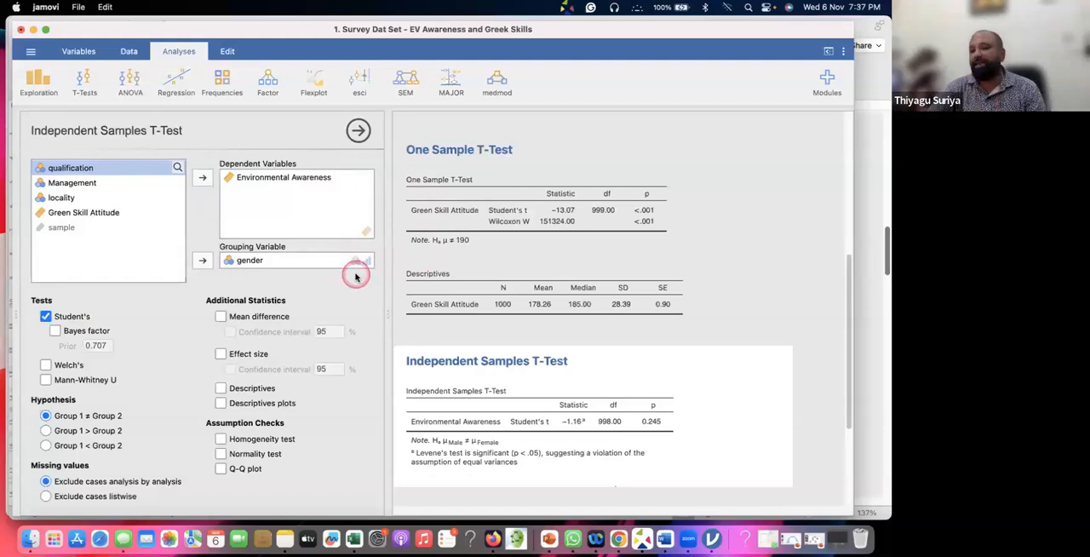
{"action": "scroll", "coordinate": [630, 264], "scroll_direction": "down", "scroll_amount": 5}
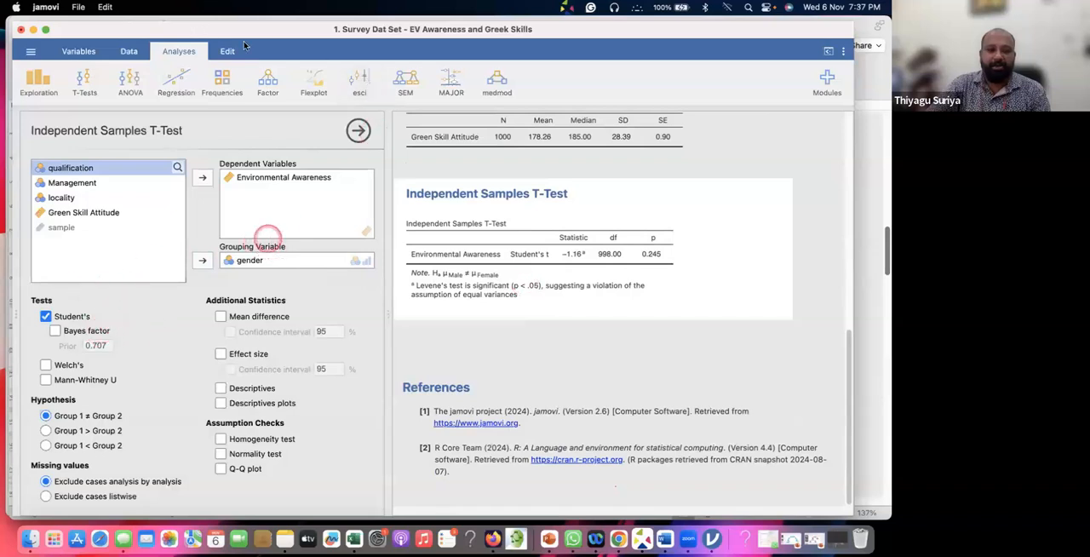
Switch to the t-test presentation in PowerPoint and start the slide show from the Normality Check flowchart slide
{"action": "key", "text": "super+Tab"}
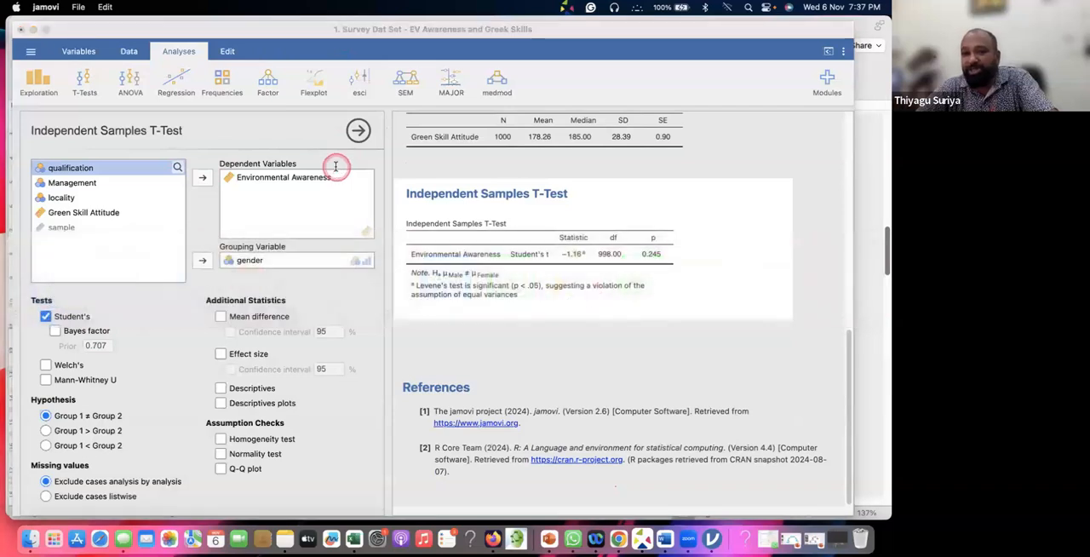
{"action": "key", "text": "super+Tab"}
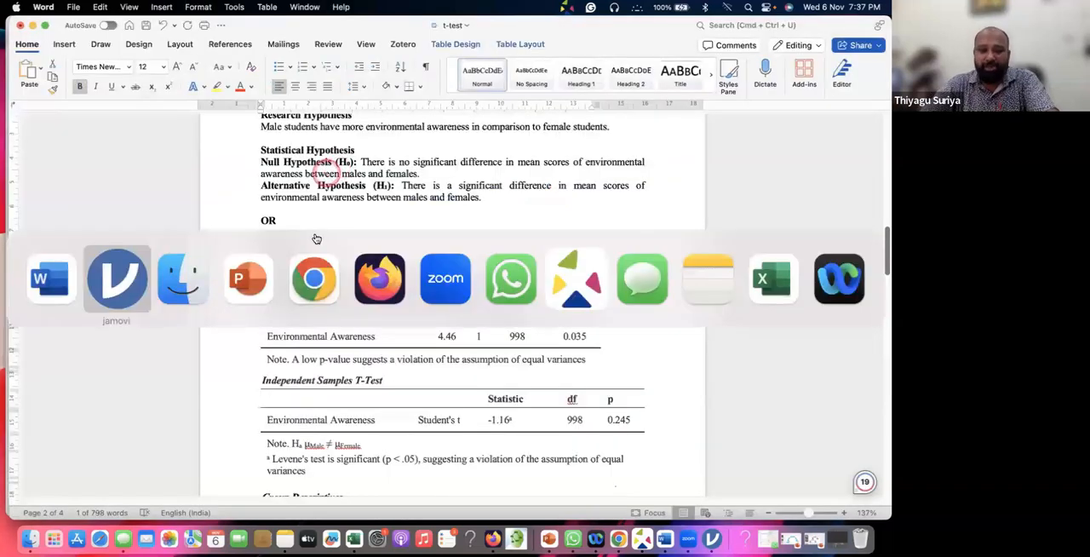
{"action": "key", "text": "super+Tab"}
{"action": "key", "text": "super+Tab"}
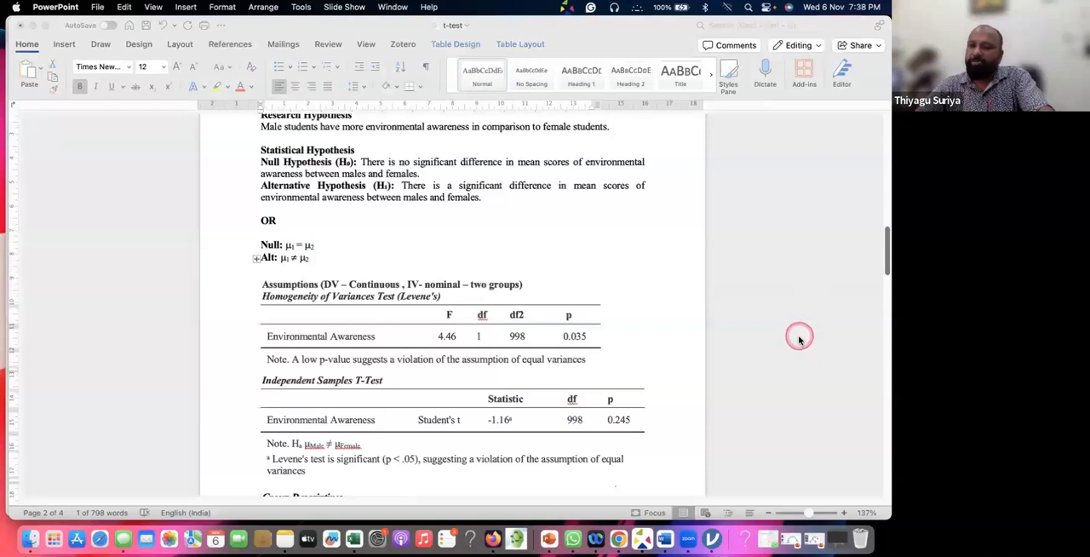
{"action": "key", "text": "super+Tab"}
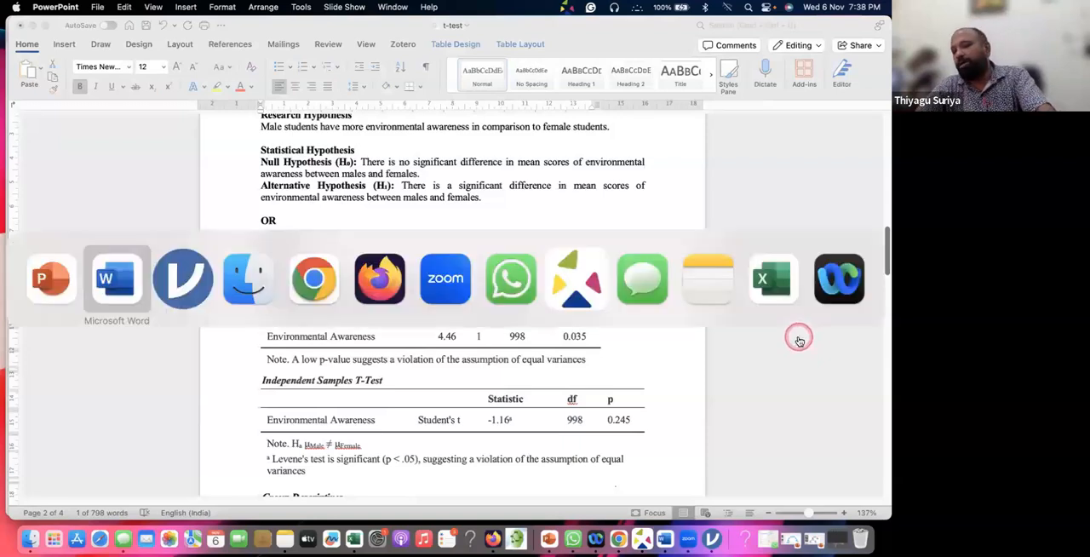
{"action": "key", "text": "super+Tab"}
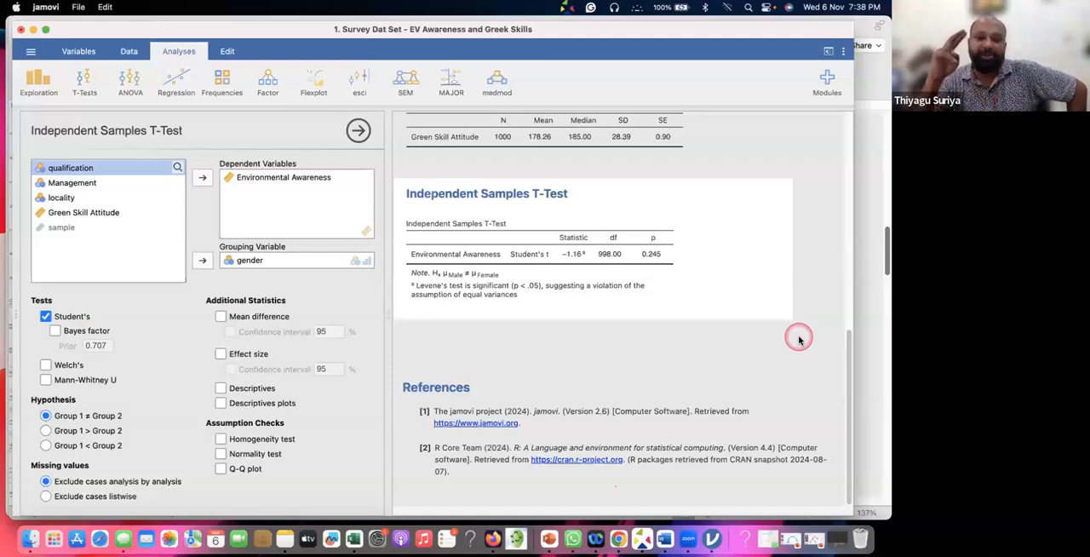
{"action": "key", "text": "super+Tab"}
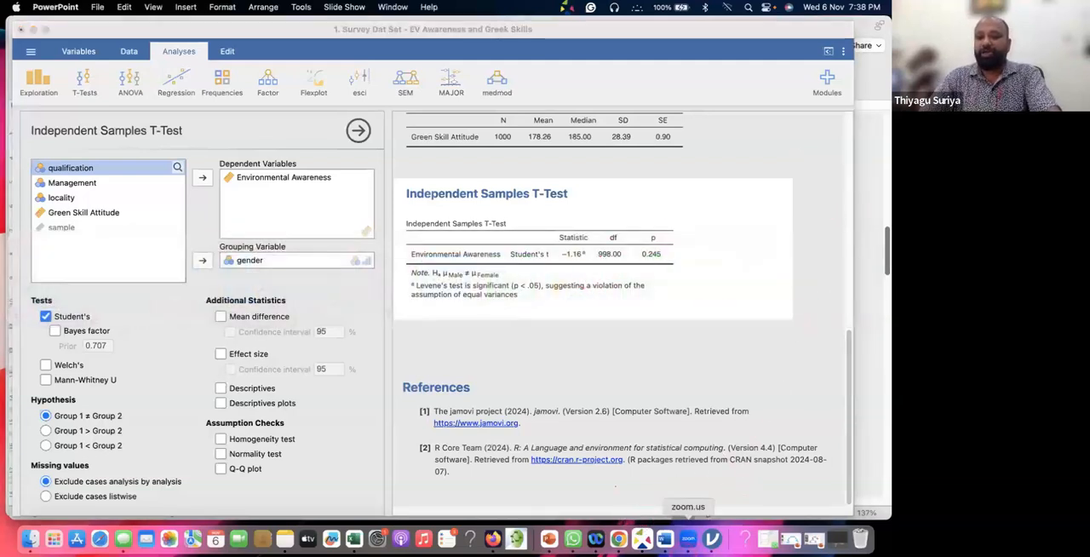
{"action": "left_click", "coordinate": [554, 540]}
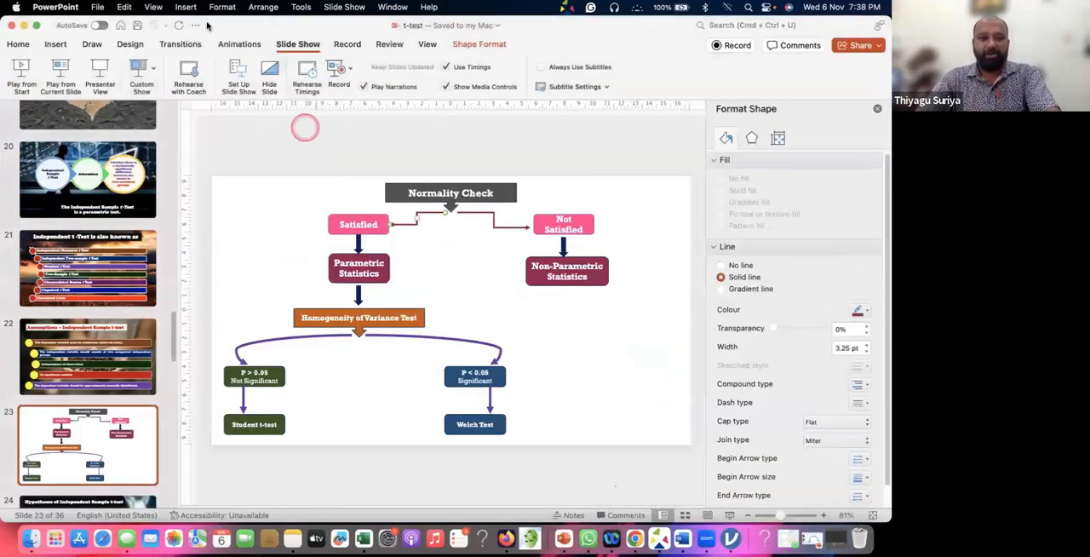
{"action": "left_click", "coordinate": [69, 81]}
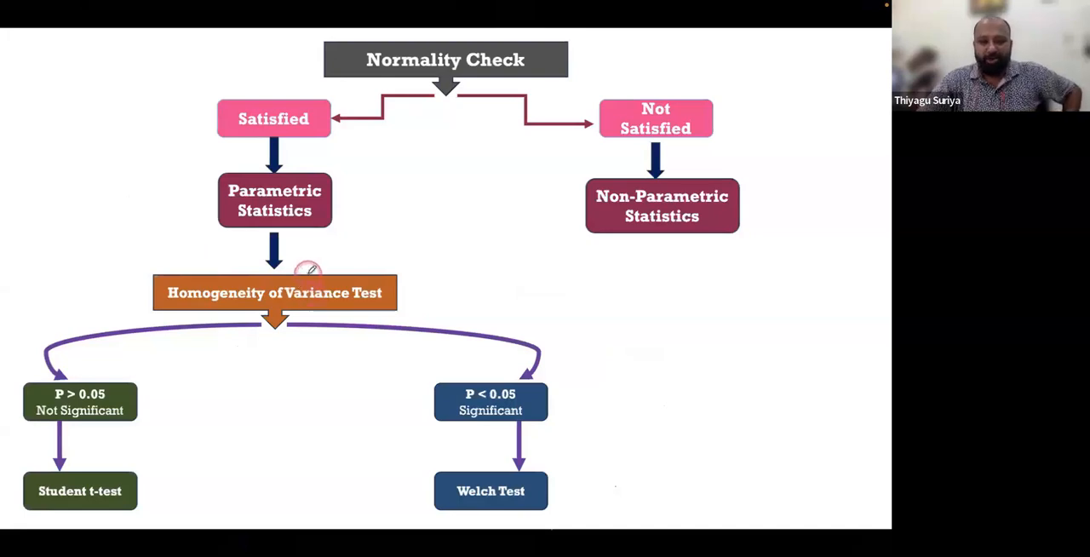
Annotate the flowchart in red ink with a Levene's note at Homogeneity of Variance Test, and circle and tick P > 0.05
{"action": "mouse_move", "coordinate": [345, 232]}
{"action": "left_mouse_down"}
{"action": "mouse_move", "coordinate": [317, 274]}
{"action": "mouse_move", "coordinate": [404, 240]}
{"action": "mouse_move", "coordinate": [409, 252]}
{"action": "left_mouse_up"}
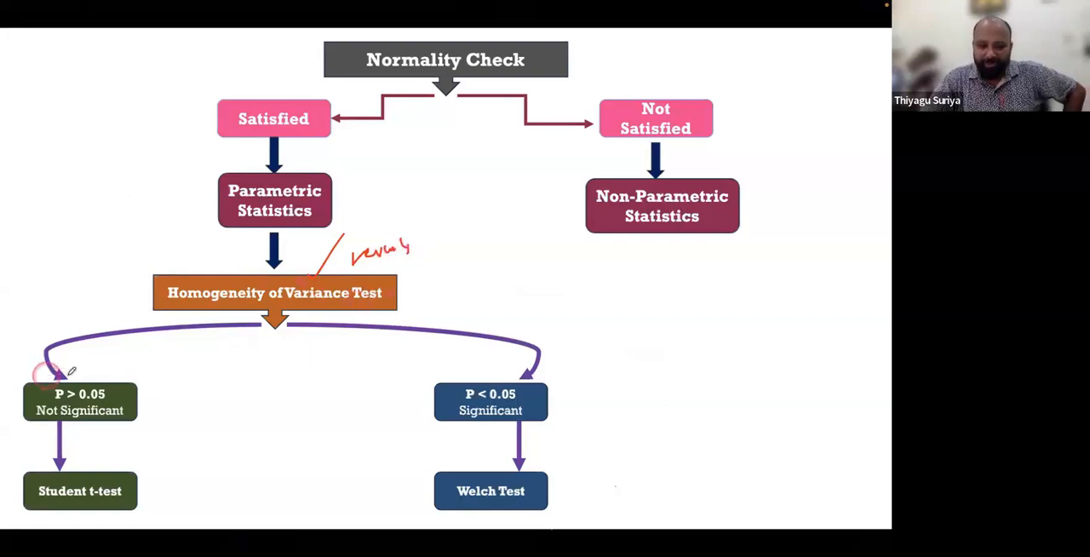
{"action": "mouse_move", "coordinate": [107, 383]}
{"action": "left_mouse_down"}
{"action": "mouse_move", "coordinate": [39, 385]}
{"action": "mouse_move", "coordinate": [161, 389]}
{"action": "left_mouse_up"}
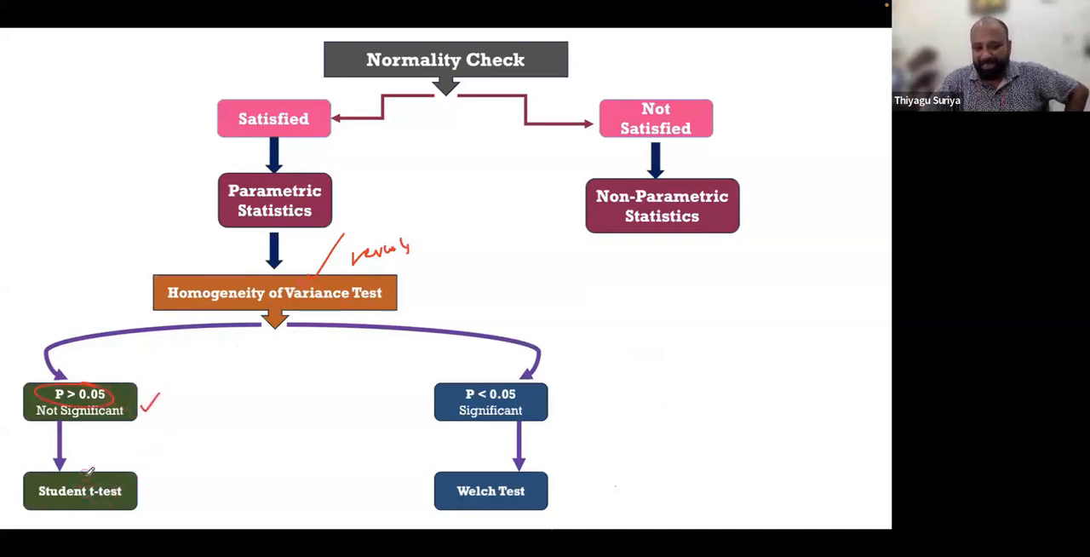
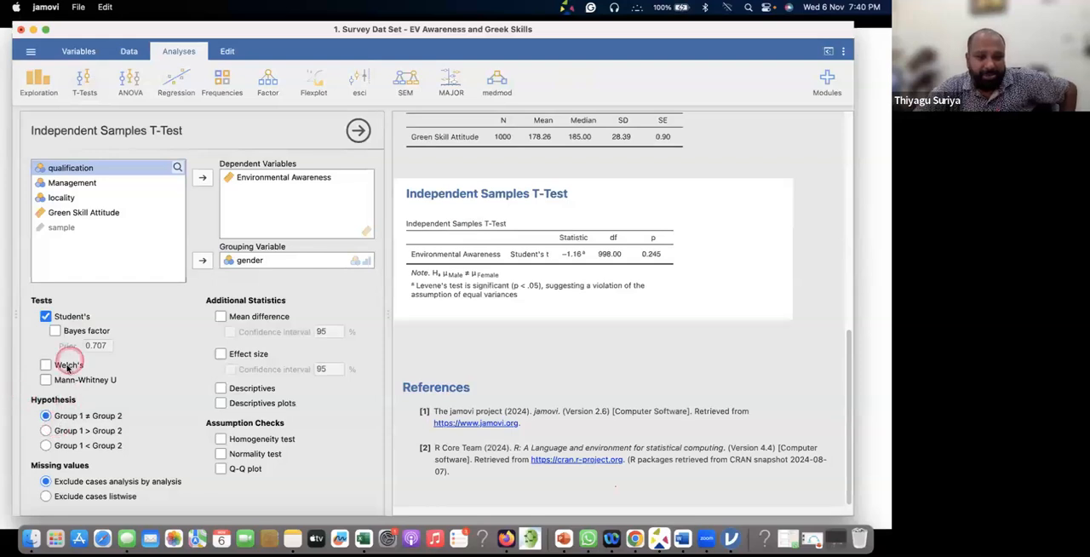
Add the homogeneity test as an assumption check for the t-test, keeping Student's as the selected test
{"action": "left_click", "coordinate": [45, 316]}
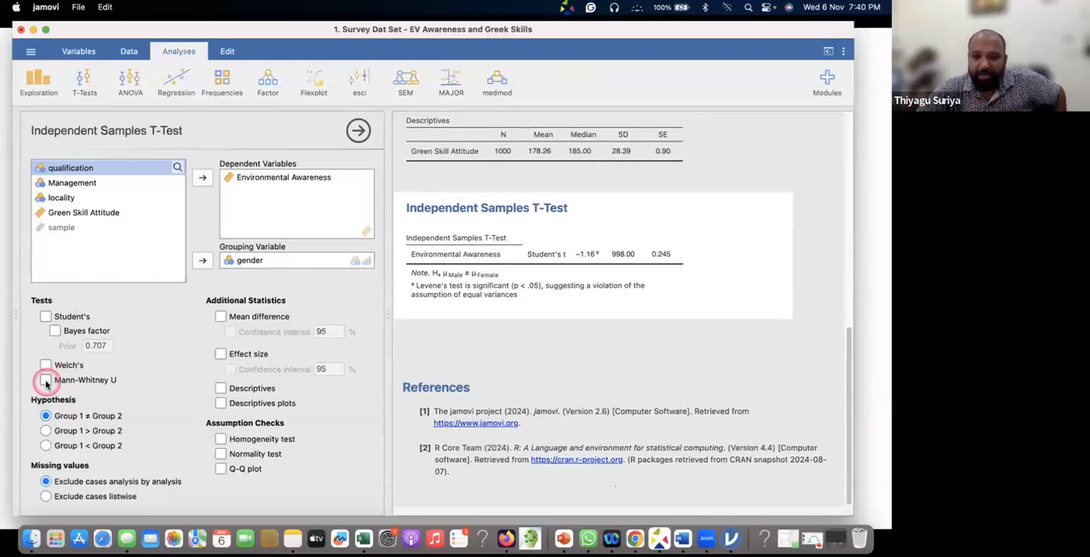
{"action": "left_click", "coordinate": [46, 315]}
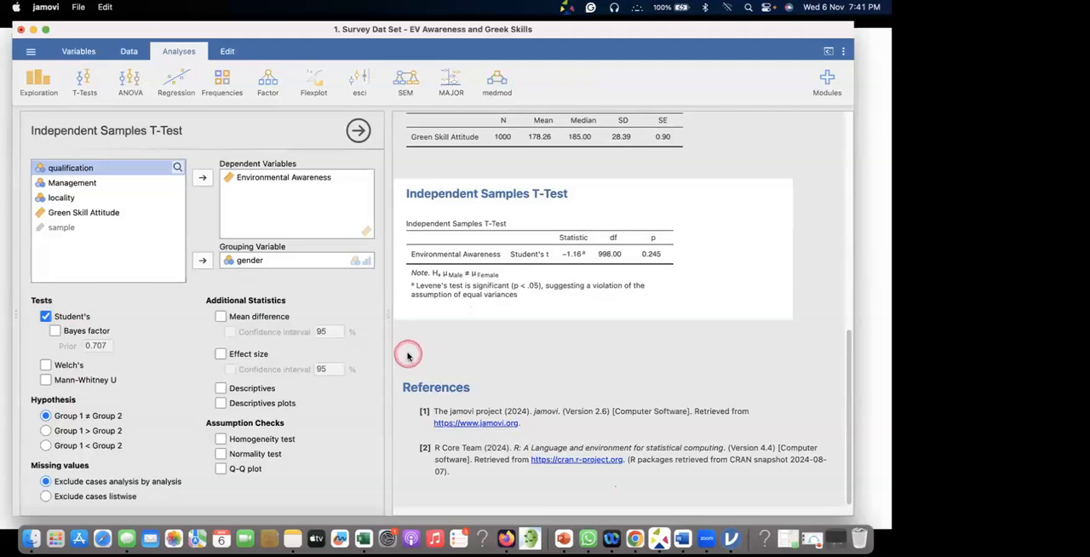
{"action": "left_click", "coordinate": [219, 440]}
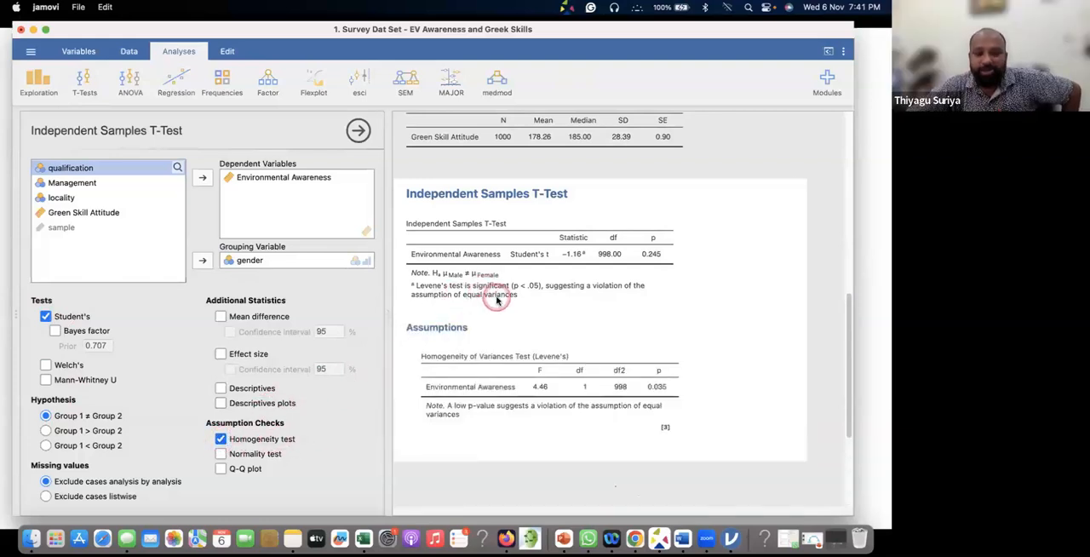
{"action": "scroll", "coordinate": [493, 302], "scroll_direction": "down", "scroll_amount": 3}
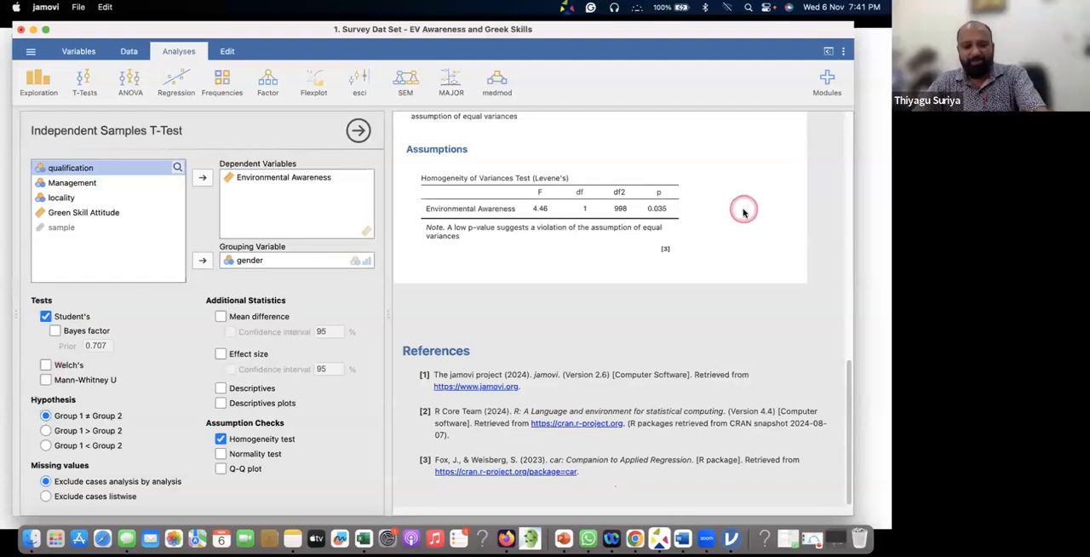
Switch to the PowerPoint flowchart slide show and mark the P < 0.05 box with a red ink dot
{"action": "key", "text": "super+Tab"}
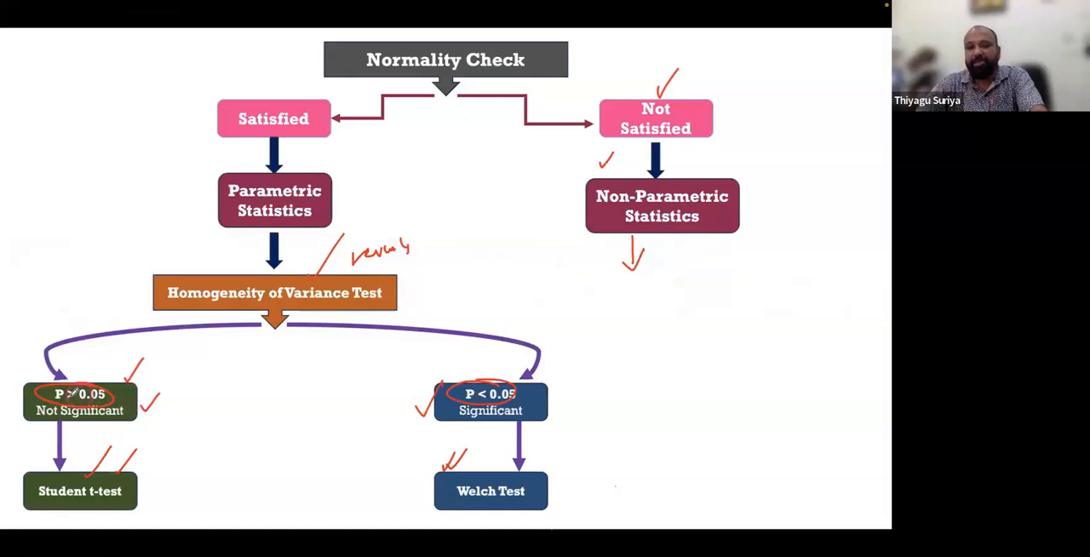
{"action": "left_click", "coordinate": [500, 371]}
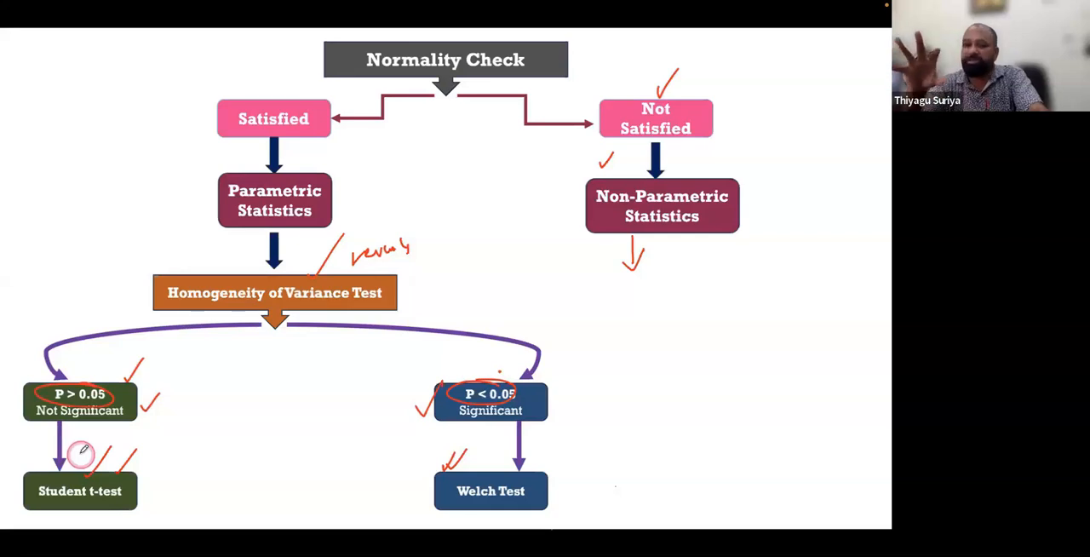
Return to jamovi and add the Welch's and Mann-Whitney U tests alongside Student's
{"action": "key", "text": "super+Tab"}
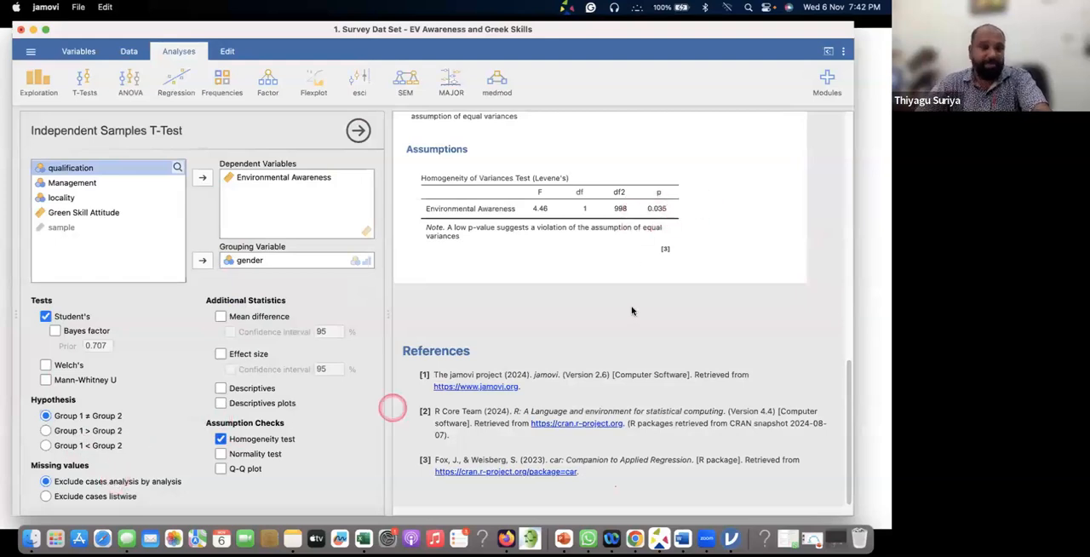
{"action": "left_click", "coordinate": [47, 365]}
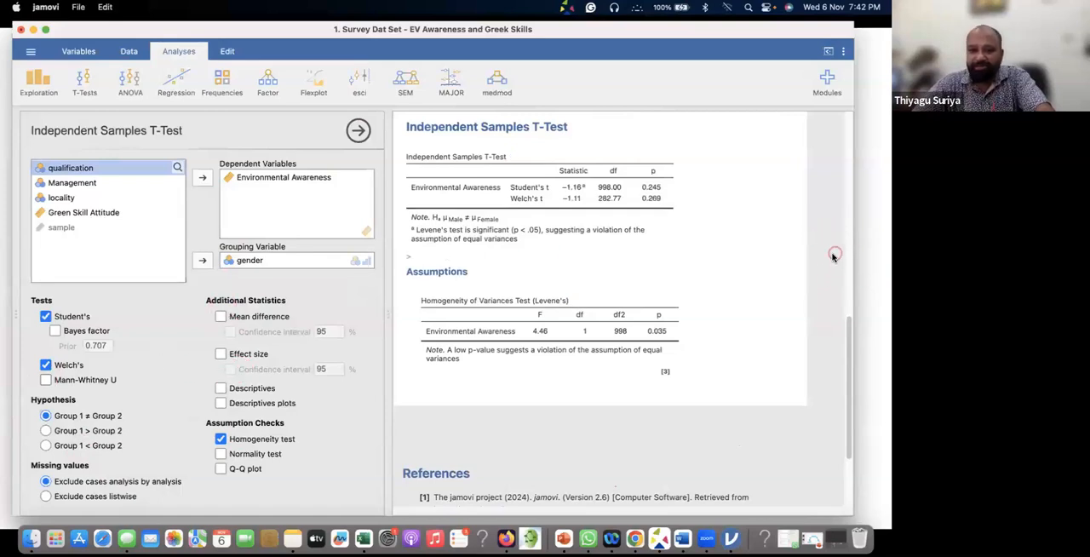
{"action": "left_click", "coordinate": [46, 380]}
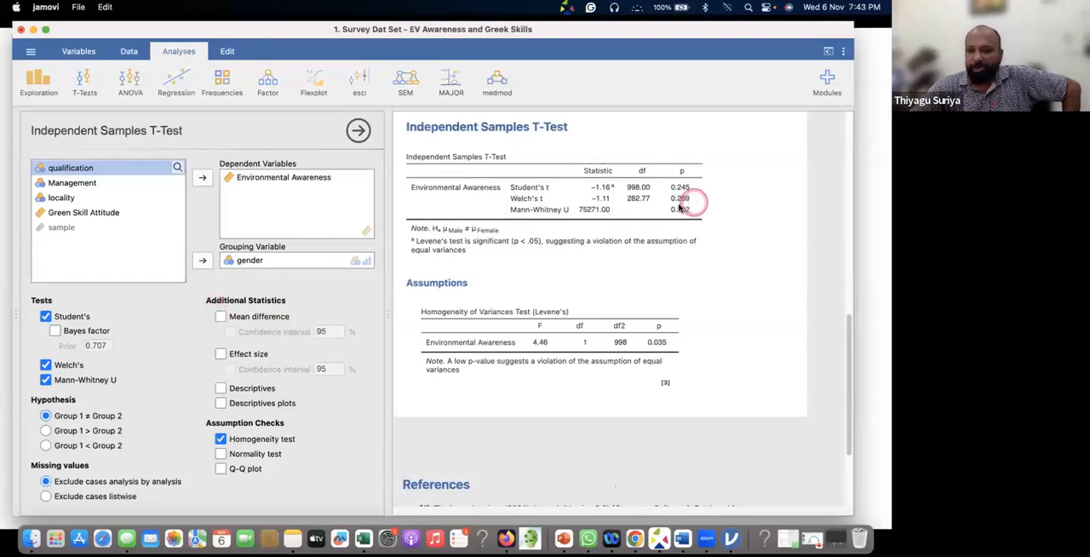
Remove Student's and Mann-Whitney U so that Welch's is the only test run
{"action": "left_click", "coordinate": [45, 364]}
{"action": "left_click", "coordinate": [45, 316]}
{"action": "left_click", "coordinate": [62, 379]}
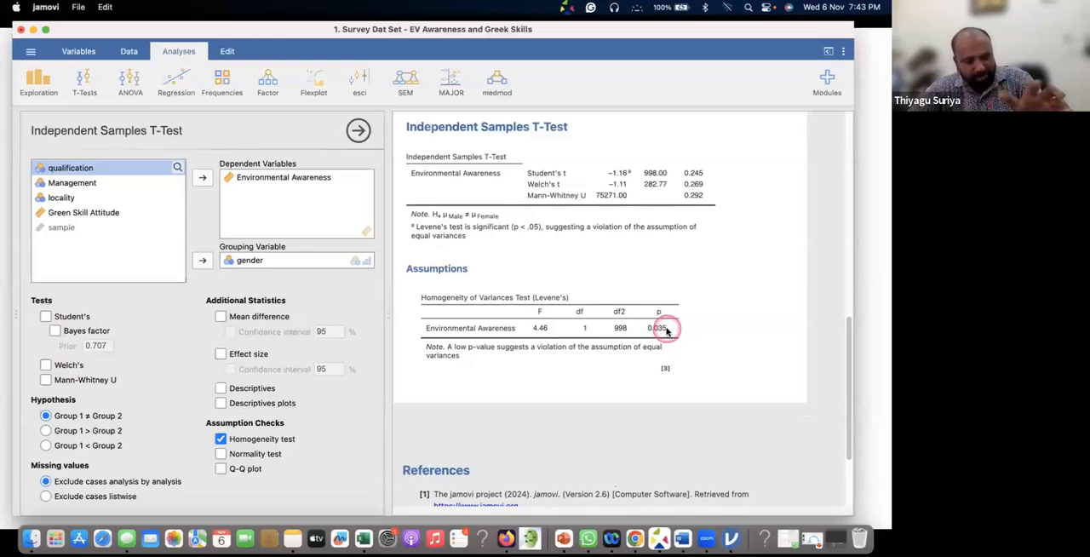
{"action": "scroll", "coordinate": [649, 328], "scroll_direction": "down", "scroll_amount": 1}
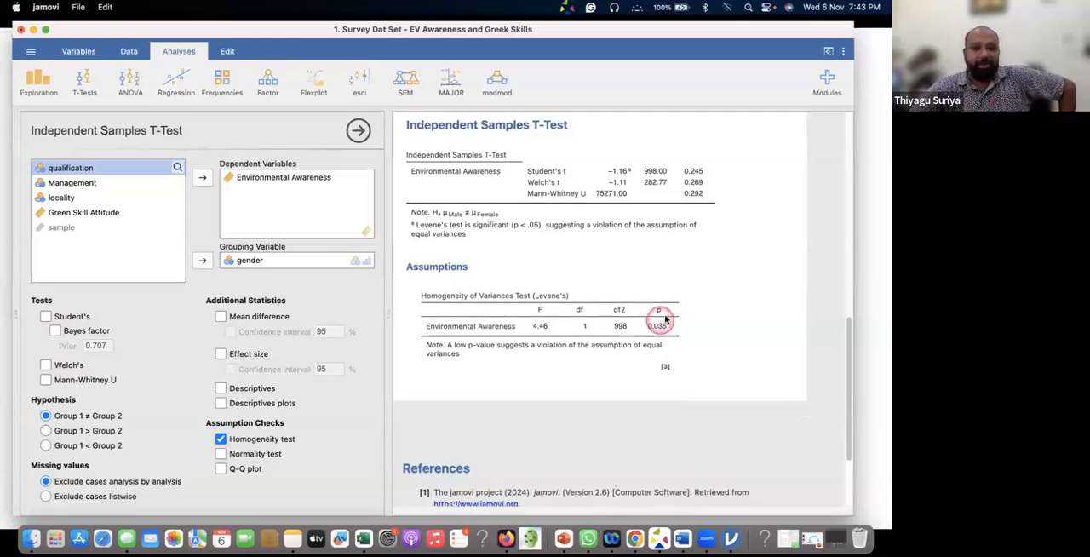
{"action": "left_click", "coordinate": [46, 366]}
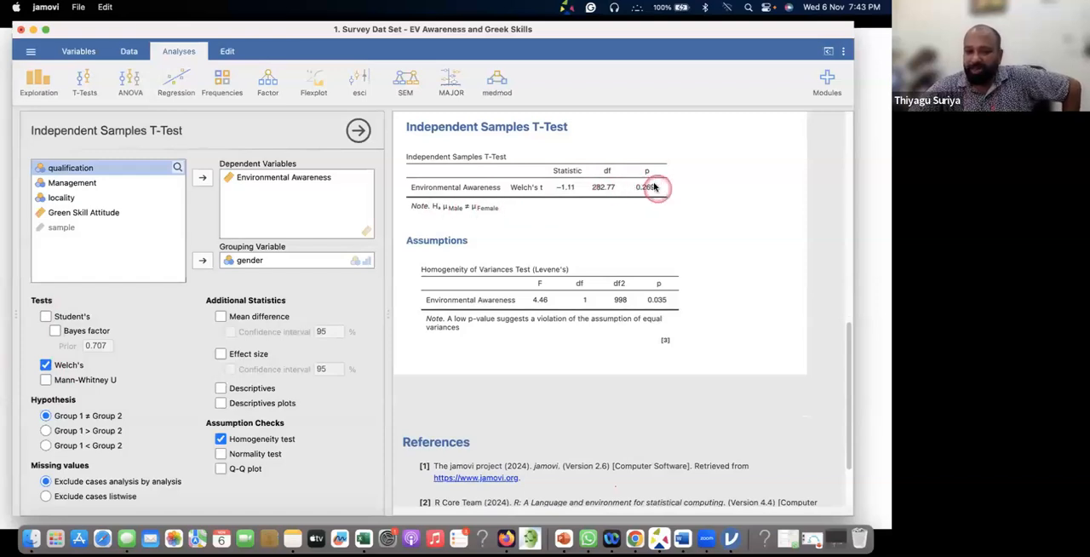
{"action": "scroll", "coordinate": [656, 203], "scroll_direction": "down", "scroll_amount": 2}
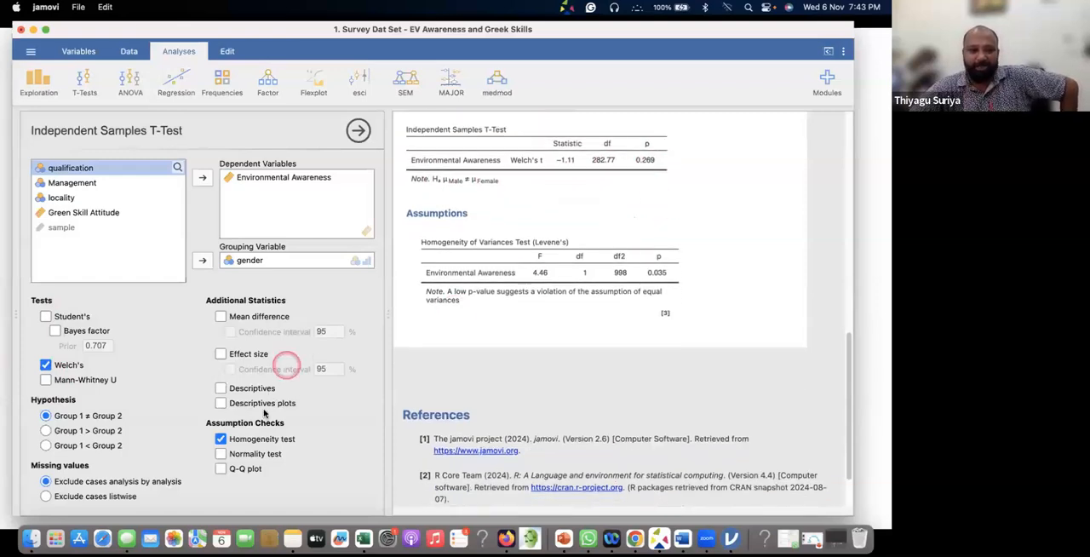
Add group descriptives, mean difference and effect size to the Welch's test output
{"action": "left_click", "coordinate": [221, 389]}
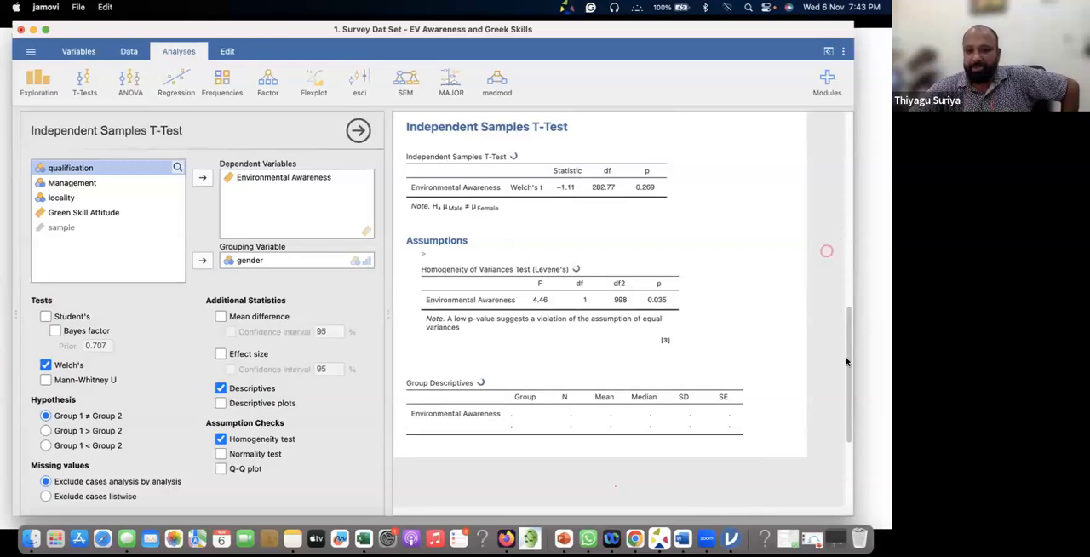
{"action": "scroll", "coordinate": [708, 255], "scroll_direction": "down", "scroll_amount": 1}
{"action": "scroll", "coordinate": [708, 255], "scroll_direction": "down", "scroll_amount": 4}
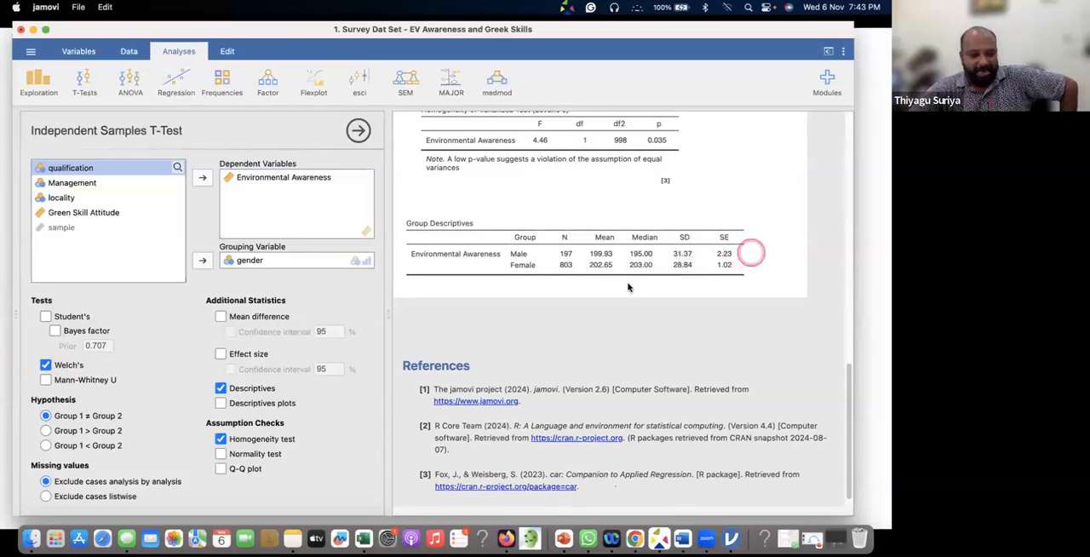
{"action": "left_click", "coordinate": [220, 317]}
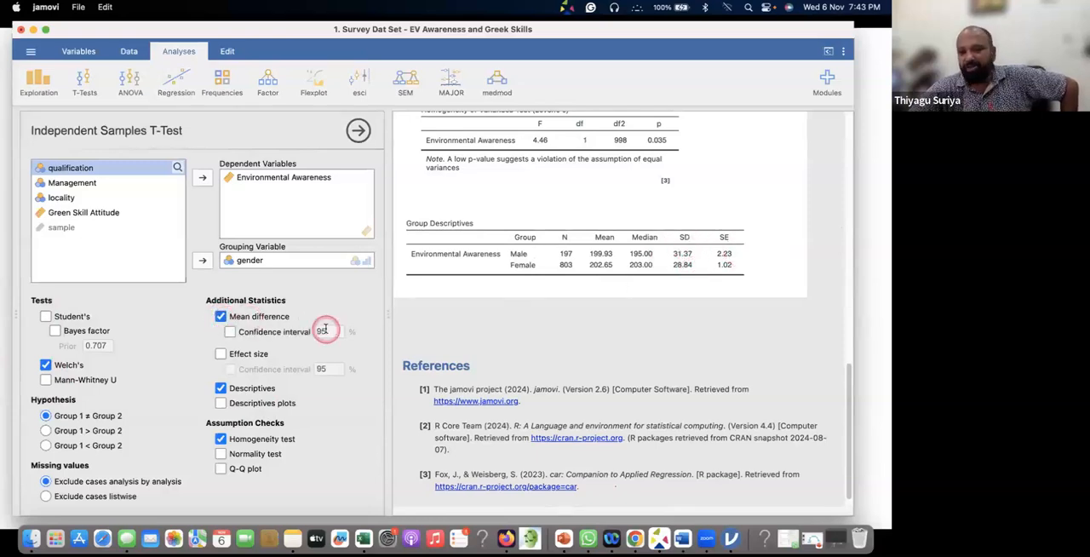
{"action": "scroll", "coordinate": [451, 307], "scroll_direction": "up", "scroll_amount": 5}
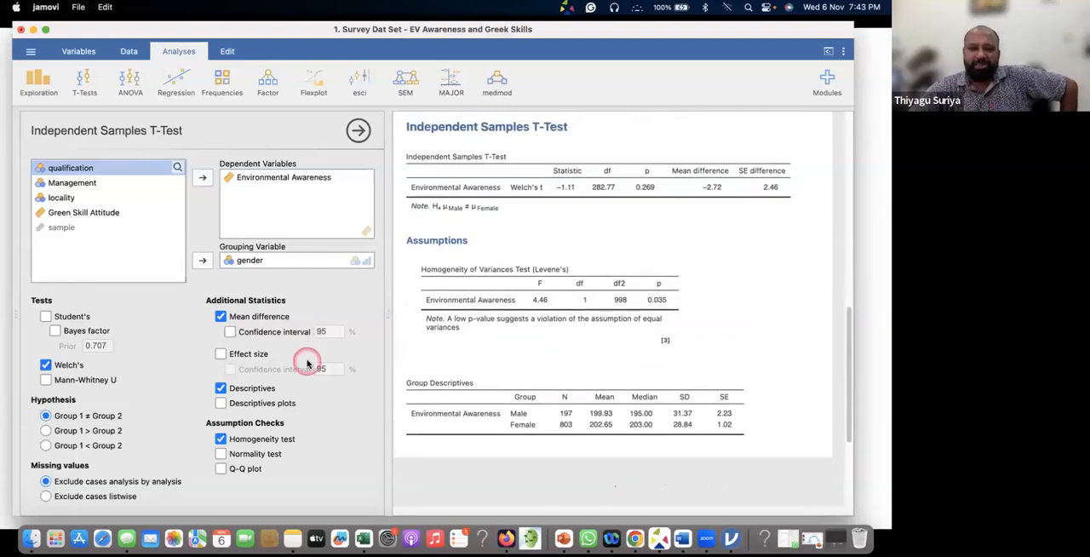
{"action": "left_click", "coordinate": [220, 354]}
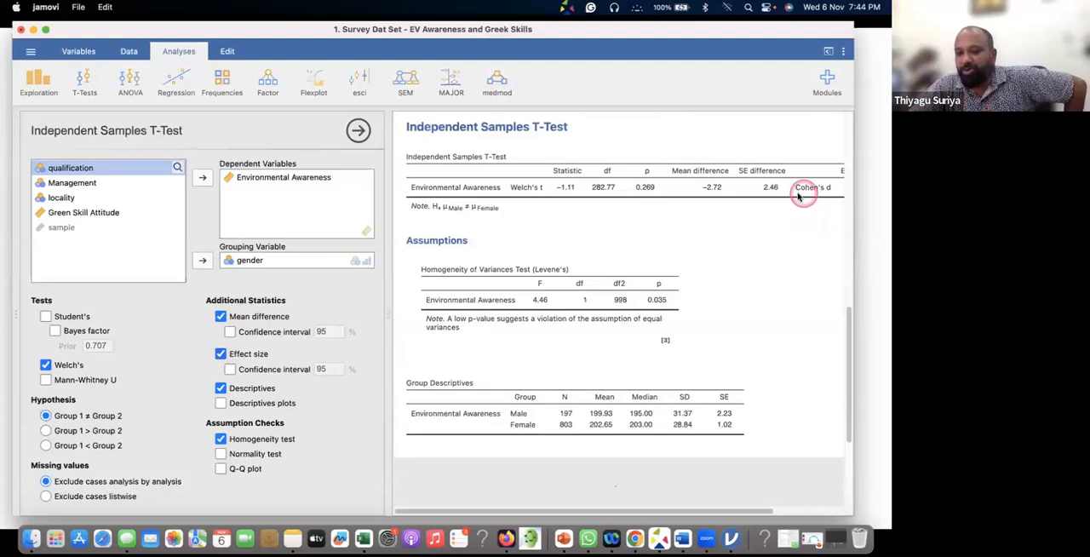
{"action": "scroll", "coordinate": [801, 192], "scroll_direction": "right", "scroll_amount": 3}
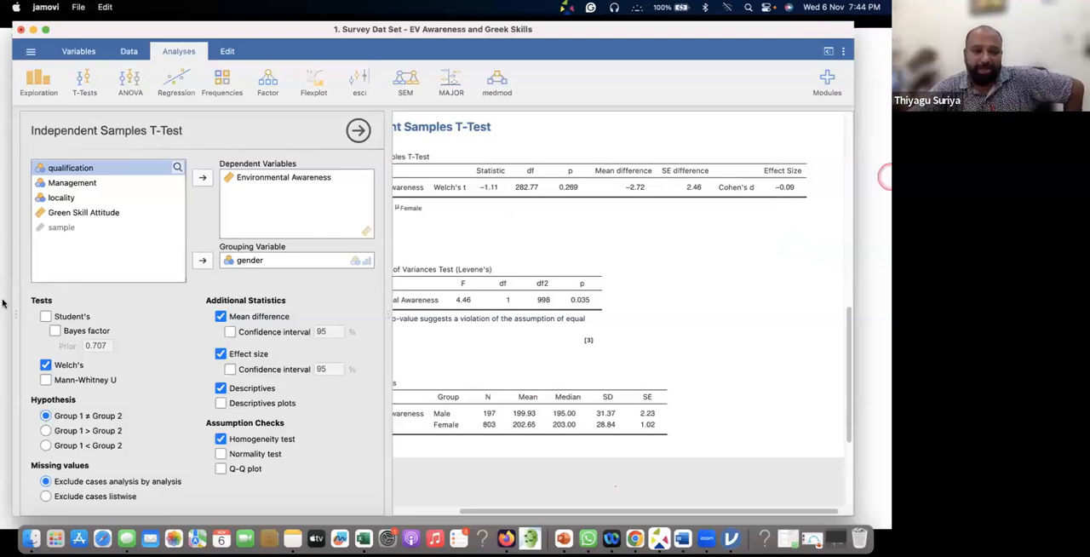
Replace Welch's with the Mann-Whitney U test and view its effect size in the results table
{"action": "left_click", "coordinate": [63, 379]}
{"action": "left_click", "coordinate": [53, 365]}
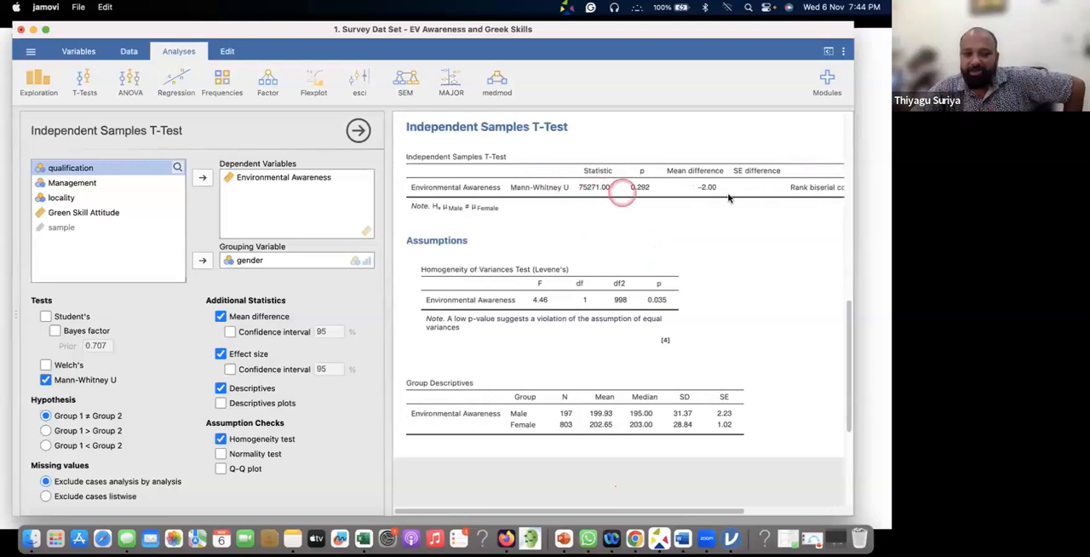
{"action": "scroll", "coordinate": [711, 198], "scroll_direction": "right", "scroll_amount": 3}
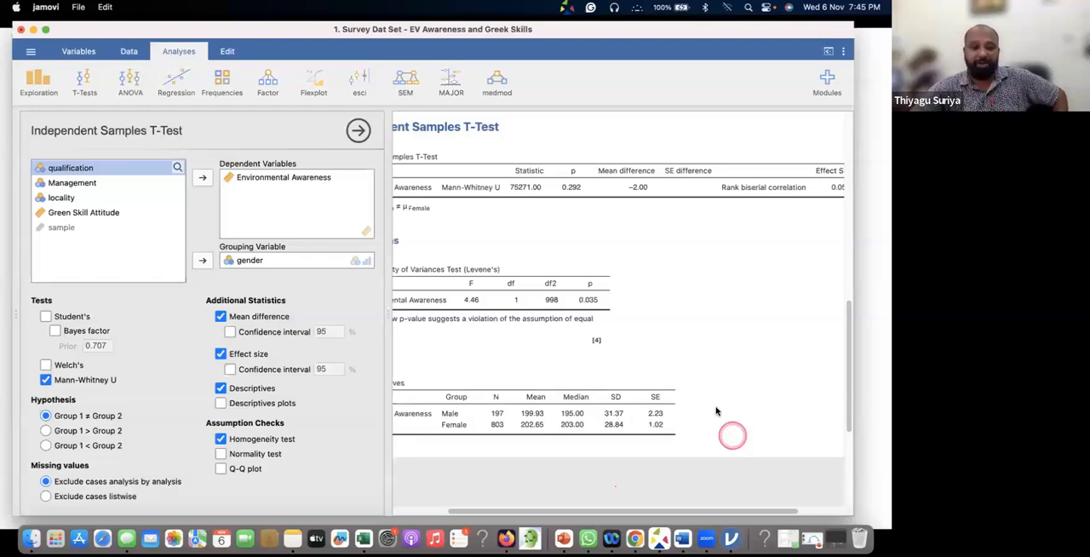
Run Student's and Welch's together with Mann-Whitney U and compare all columns of the results table through to the effect sizes
{"action": "left_click", "coordinate": [46, 316]}
{"action": "left_click", "coordinate": [46, 366]}
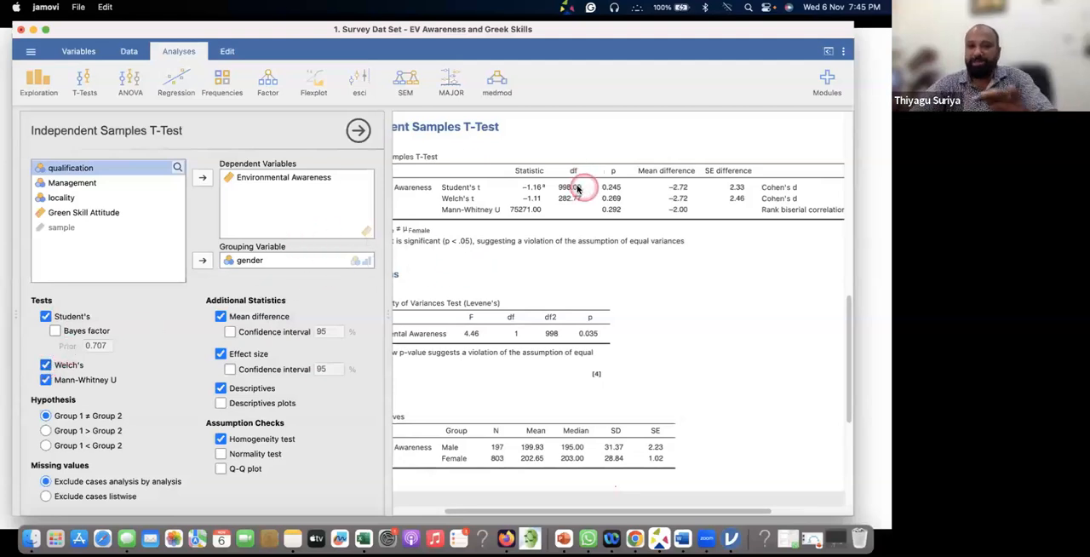
{"action": "scroll", "coordinate": [577, 187], "scroll_direction": "right", "scroll_amount": 3}
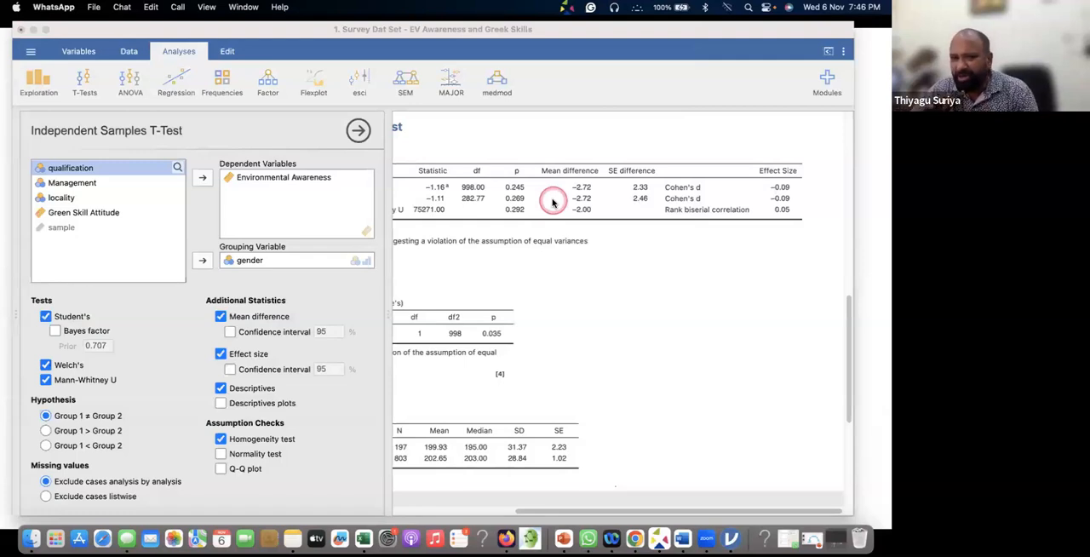
{"action": "scroll", "coordinate": [552, 202], "scroll_direction": "left", "scroll_amount": 5}
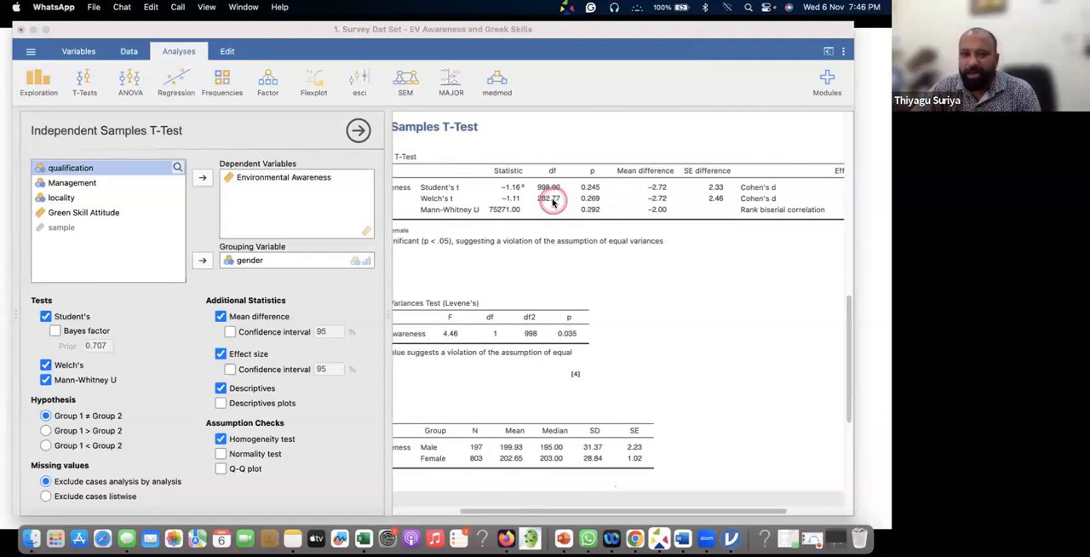
{"action": "scroll", "coordinate": [494, 198], "scroll_direction": "left", "scroll_amount": 3}
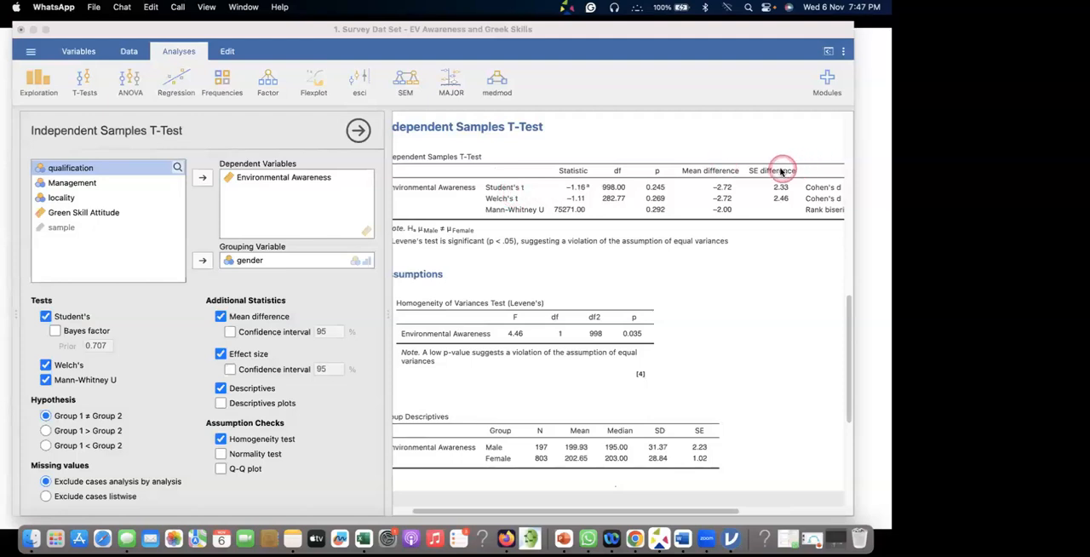
{"action": "scroll", "coordinate": [777, 171], "scroll_direction": "right", "scroll_amount": 3}
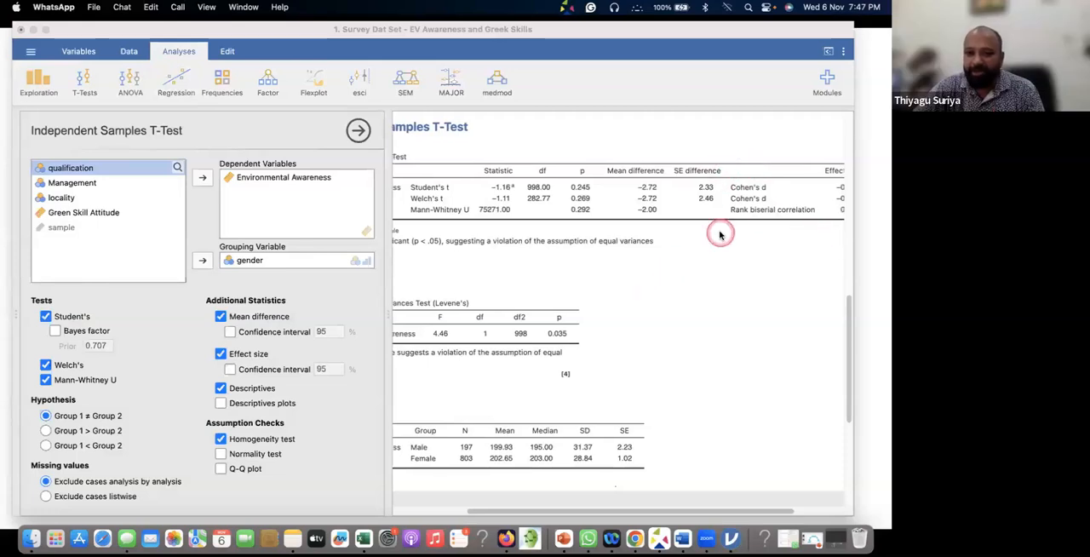
{"action": "scroll", "coordinate": [721, 234], "scroll_direction": "right", "scroll_amount": 3}
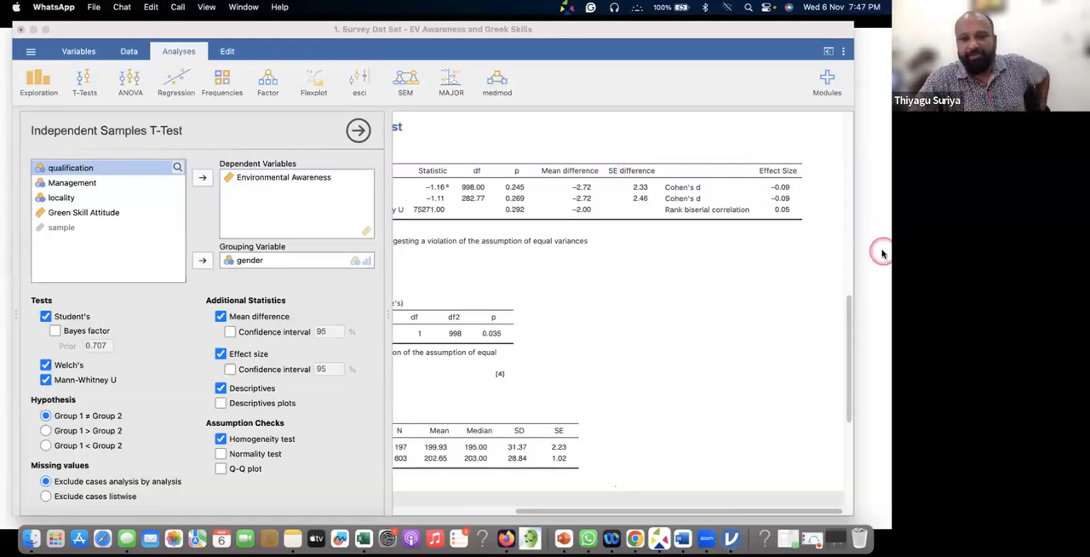
Switch to the t-test document in Word and review the Levene's, t-test and group descriptives tables down to the Findings
{"action": "key", "text": "super+Tab"}
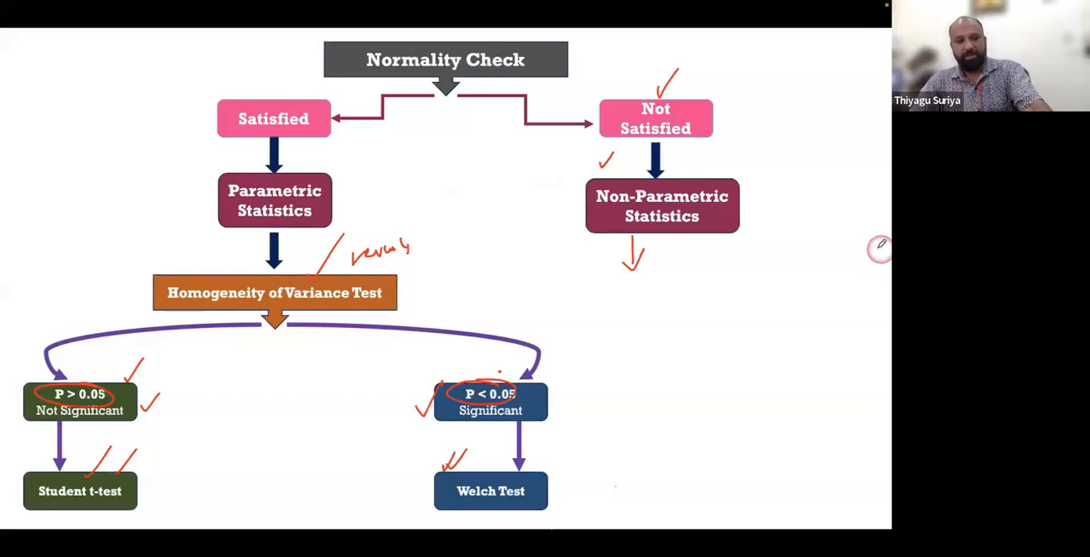
{"action": "key", "text": "super+Tab"}
{"action": "key", "text": "super+Tab"}
{"action": "key", "text": "super+Tab"}
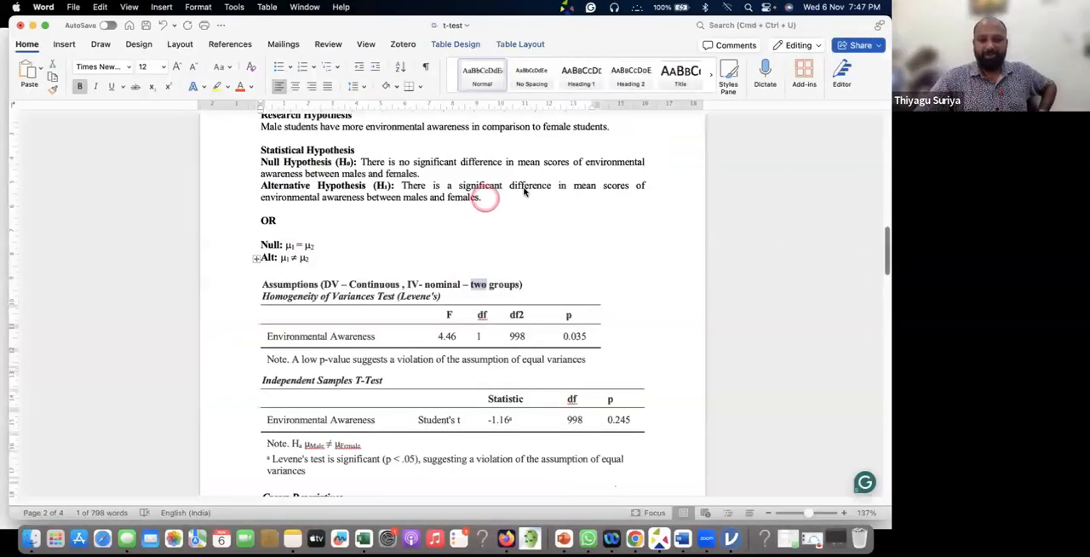
{"action": "scroll", "coordinate": [523, 237], "scroll_direction": "down", "scroll_amount": 5}
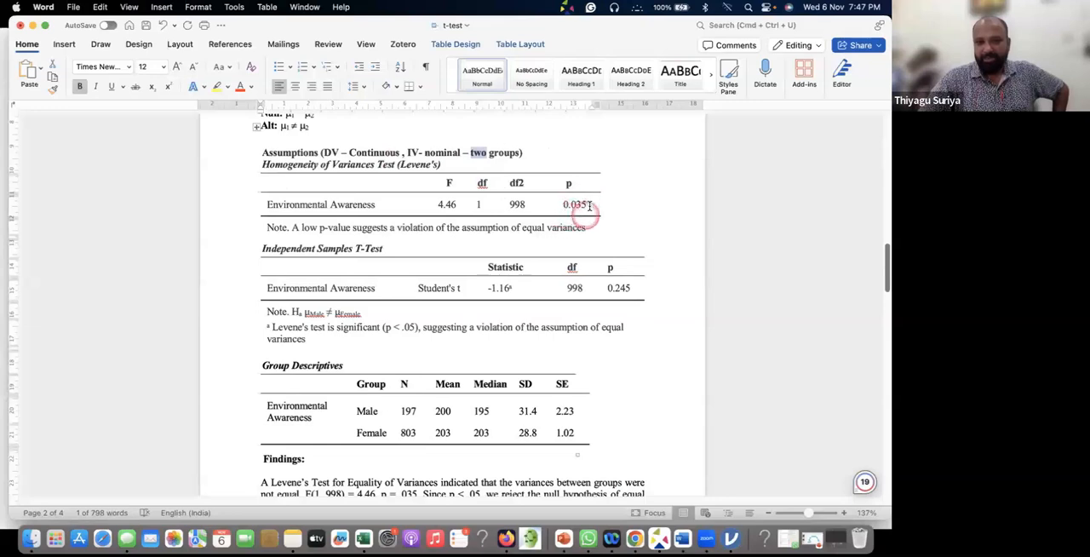
{"action": "scroll", "coordinate": [597, 205], "scroll_direction": "down", "scroll_amount": 2}
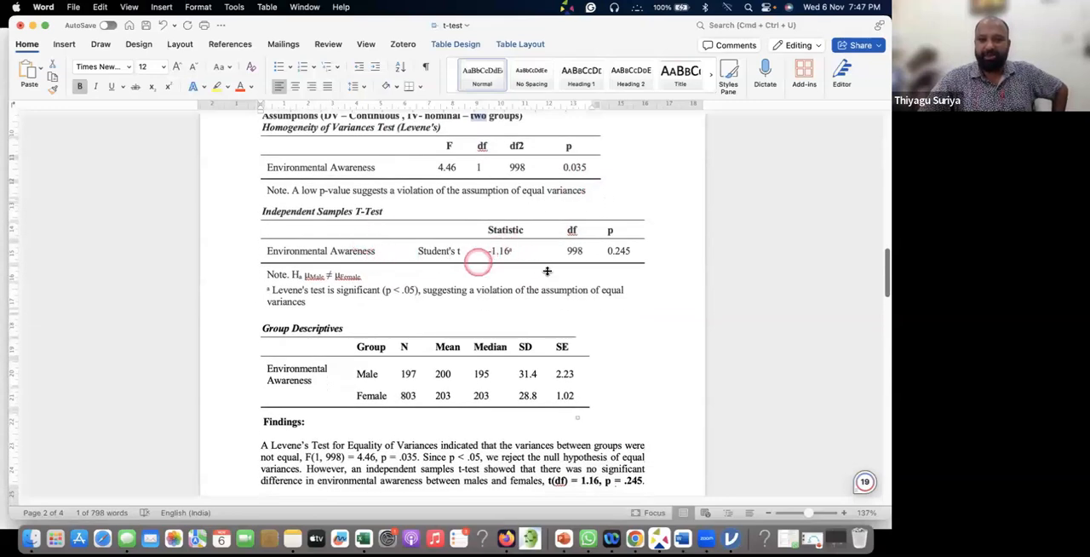
{"action": "scroll", "coordinate": [511, 281], "scroll_direction": "down", "scroll_amount": 5}
{"action": "scroll", "coordinate": [479, 312], "scroll_direction": "down", "scroll_amount": 5}
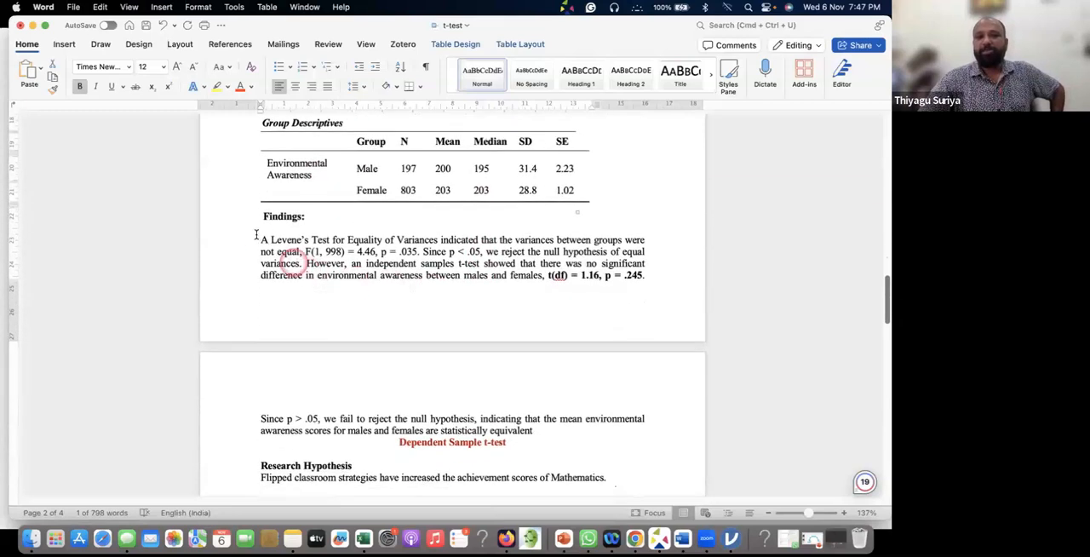
Highlight the opening Levene's test sentence in the Findings, then its degrees of freedom "1, 998" and the letter F
{"action": "left_click_drag", "start_coordinate": [261, 240], "coordinate": [350, 248]}
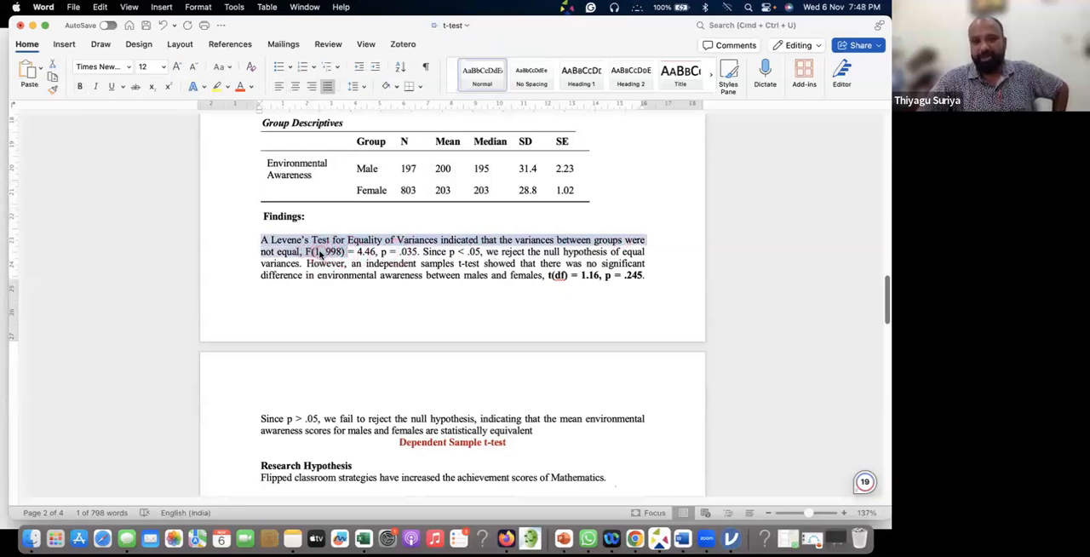
{"action": "left_click", "coordinate": [337, 251]}
{"action": "left_click_drag", "start_coordinate": [344, 252], "coordinate": [314, 252]}
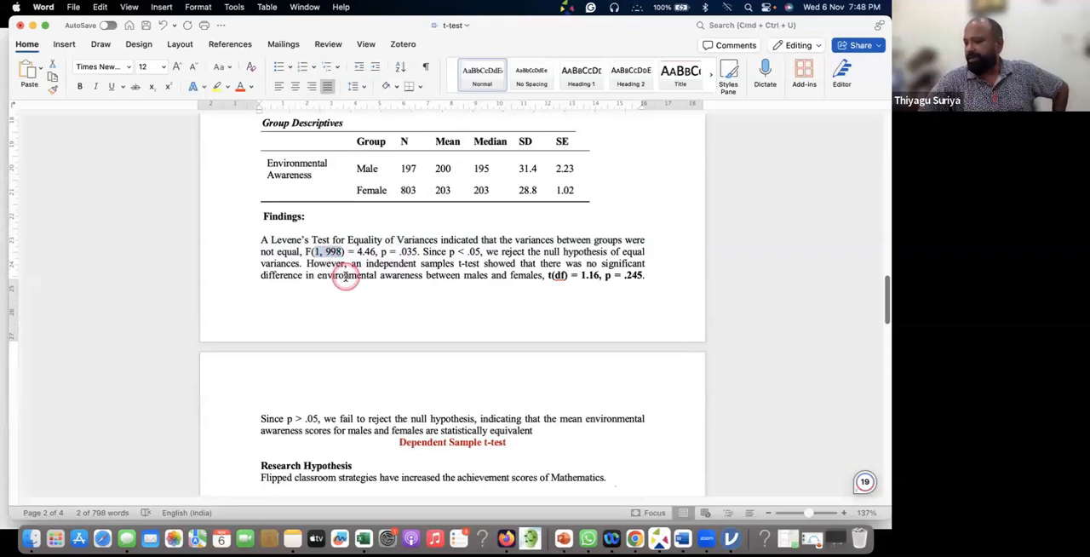
{"action": "double_click", "coordinate": [305, 251]}
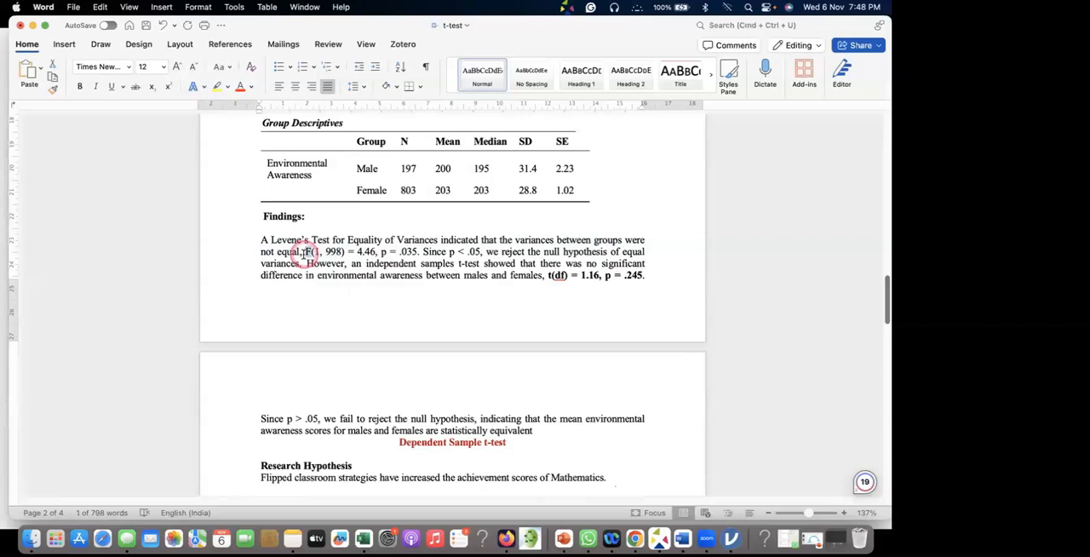
Highlight the F value, df and df2 in the Levene's table to trace where the Findings figures come from
{"action": "scroll", "coordinate": [305, 253], "scroll_direction": "up", "scroll_amount": 1}
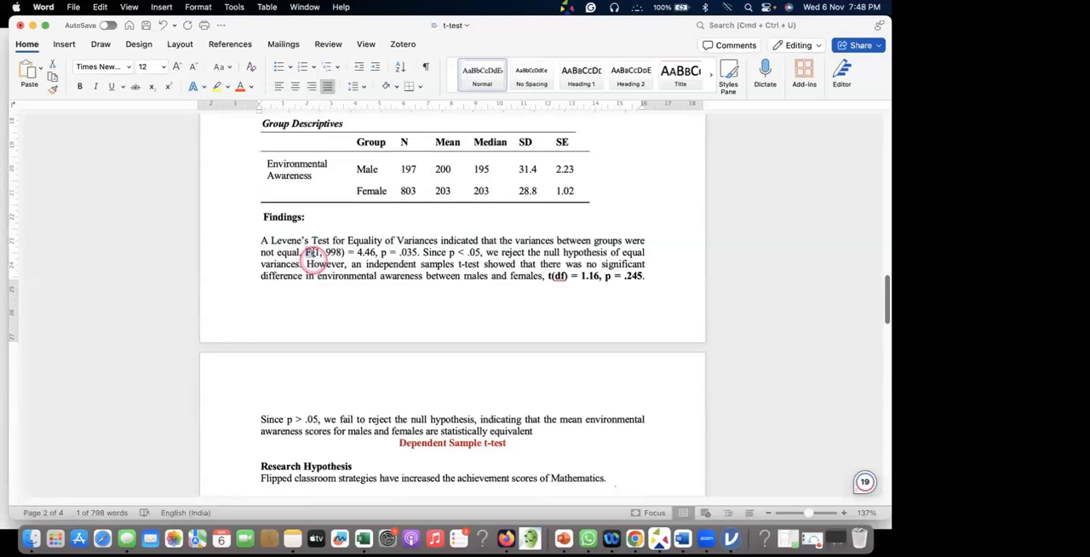
{"action": "left_click", "coordinate": [342, 310]}
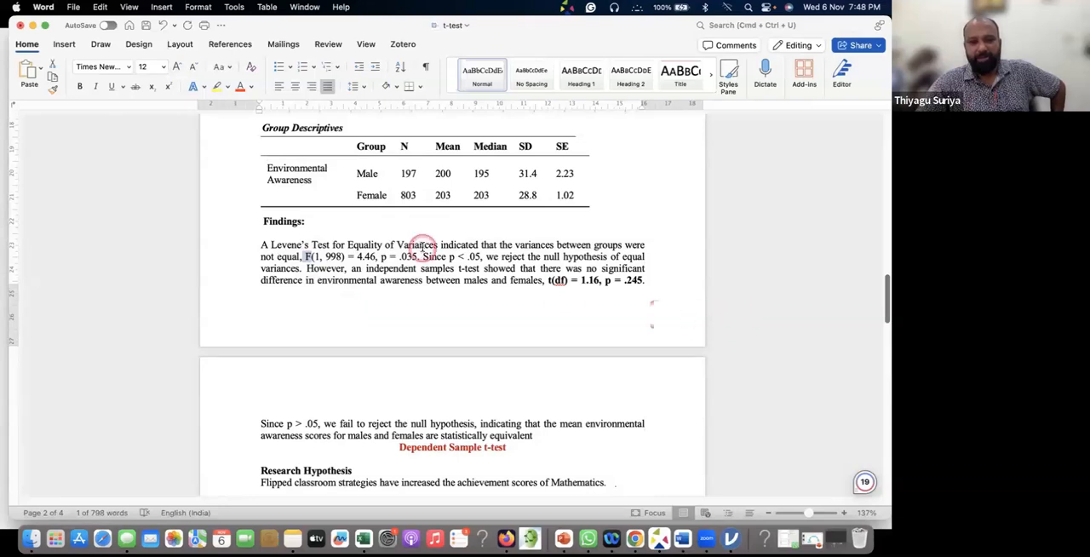
{"action": "scroll", "coordinate": [424, 246], "scroll_direction": "up", "scroll_amount": 10}
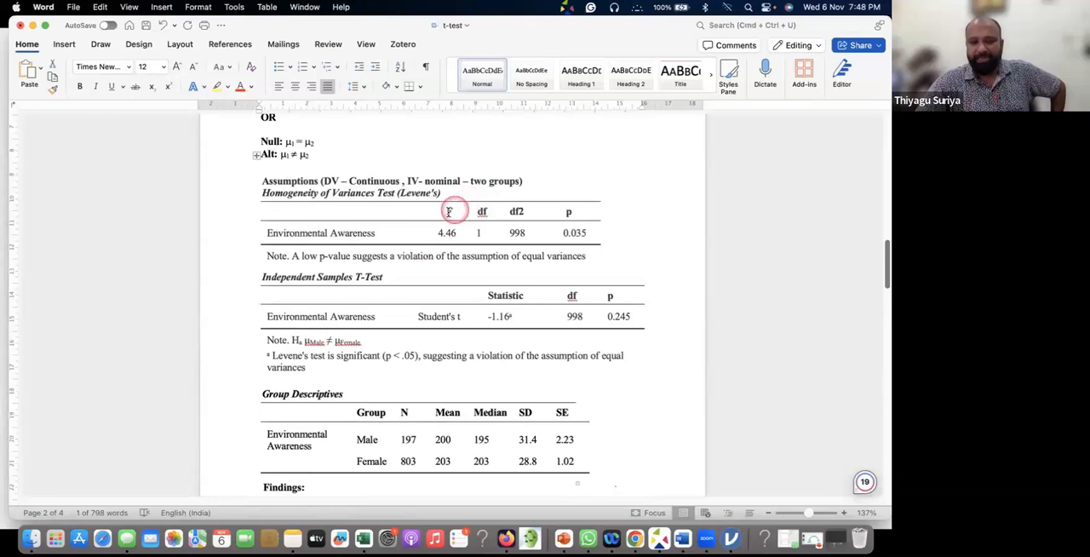
{"action": "left_click", "coordinate": [449, 211]}
{"action": "double_click", "coordinate": [444, 234]}
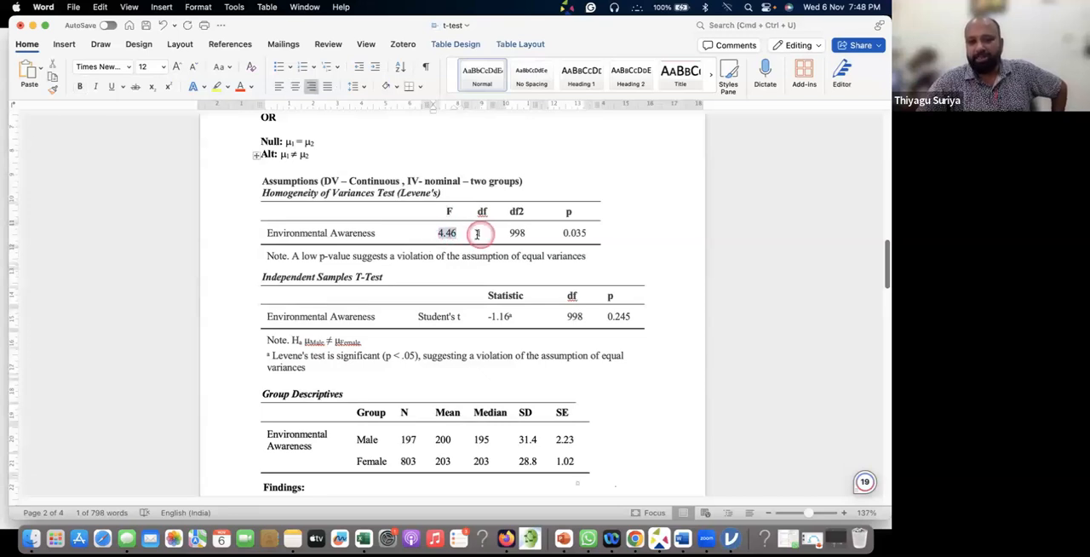
{"action": "double_click", "coordinate": [480, 234]}
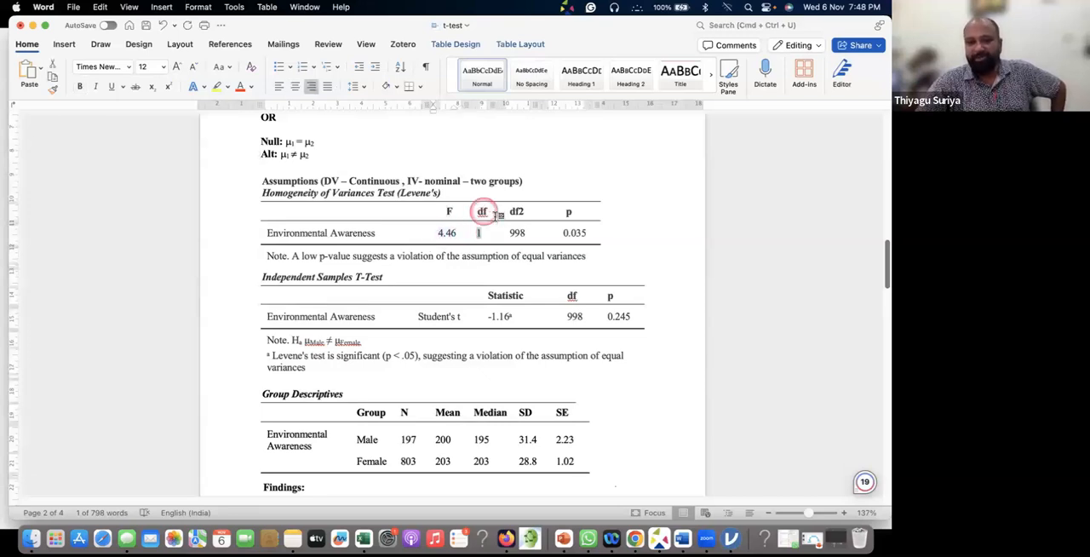
{"action": "double_click", "coordinate": [480, 233]}
{"action": "double_click", "coordinate": [516, 233]}
{"action": "left_click_drag", "start_coordinate": [530, 233], "coordinate": [521, 245]}
{"action": "scroll", "coordinate": [516, 242], "scroll_direction": "down", "scroll_amount": 10}
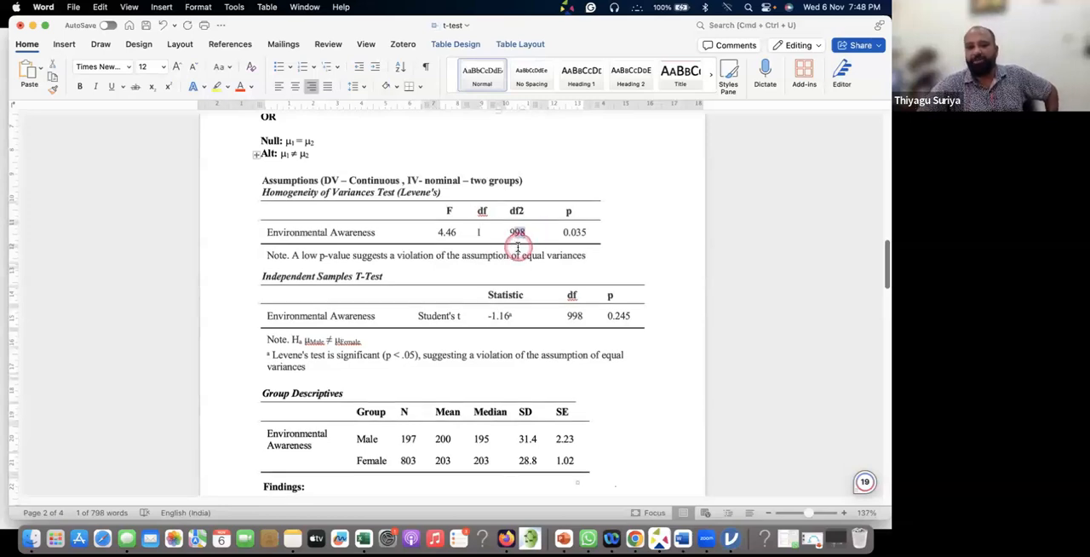
{"action": "scroll", "coordinate": [509, 258], "scroll_direction": "up", "scroll_amount": 2}
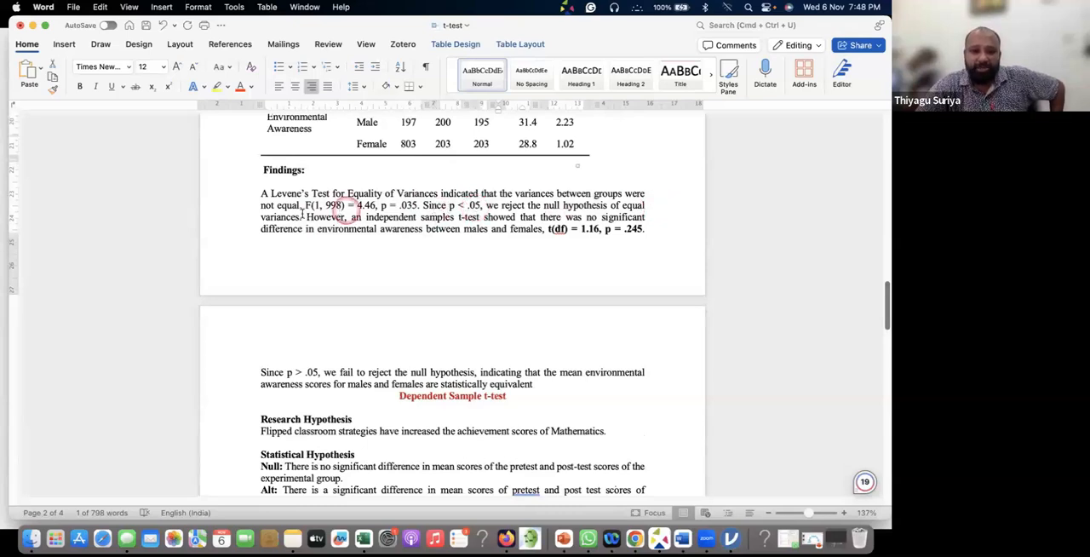
Replace the df placeholder in the t-test result of the Findings with 998, giving t(998) = 1.16
{"action": "left_click_drag", "start_coordinate": [306, 217], "coordinate": [553, 384]}
{"action": "left_click", "coordinate": [562, 228]}
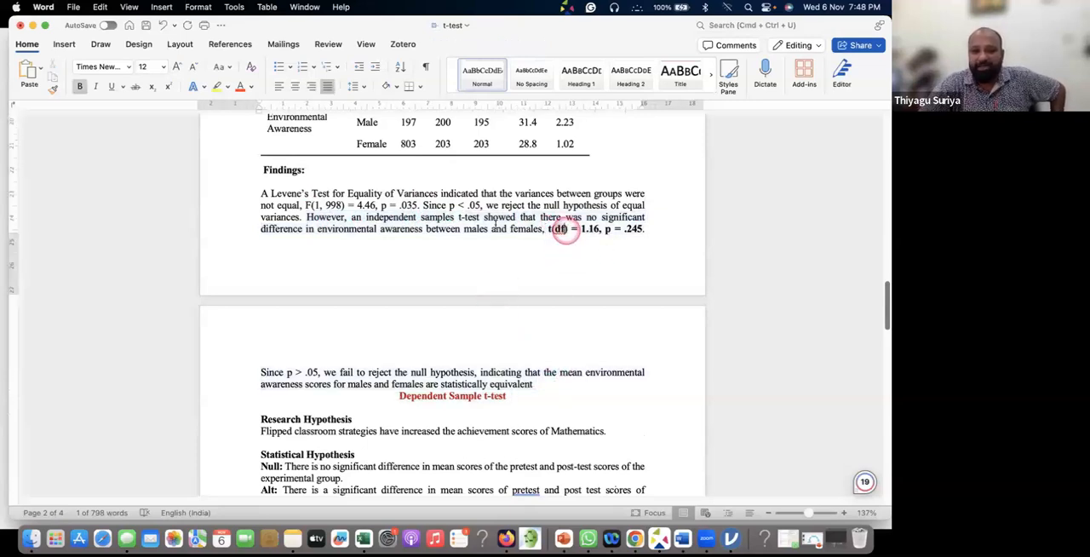
{"action": "scroll", "coordinate": [452, 228], "scroll_direction": "up", "scroll_amount": 8}
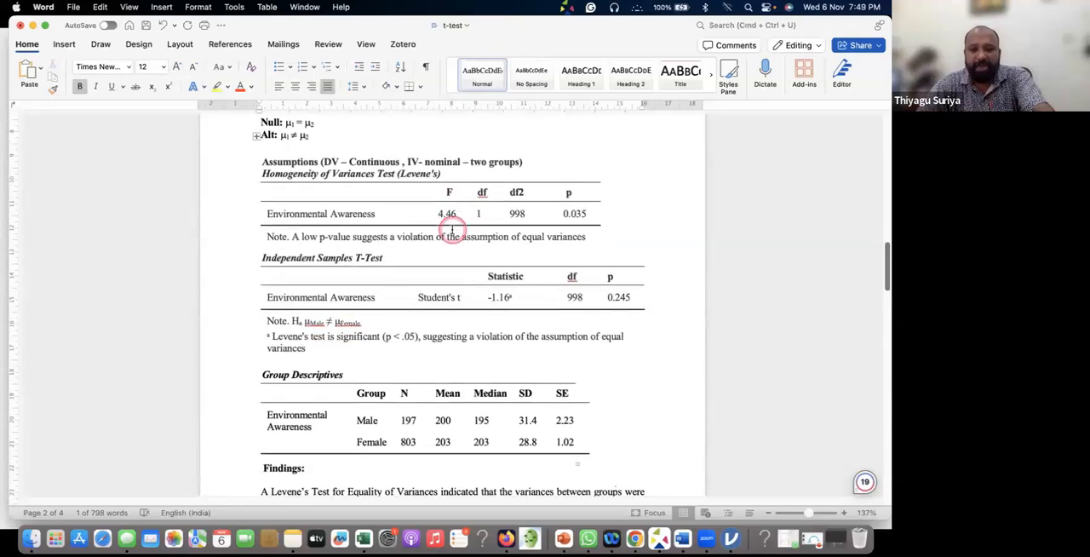
{"action": "scroll", "coordinate": [451, 228], "scroll_direction": "down", "scroll_amount": 6}
{"action": "key", "text": "BackSpace"}
{"action": "type", "text": "998"}
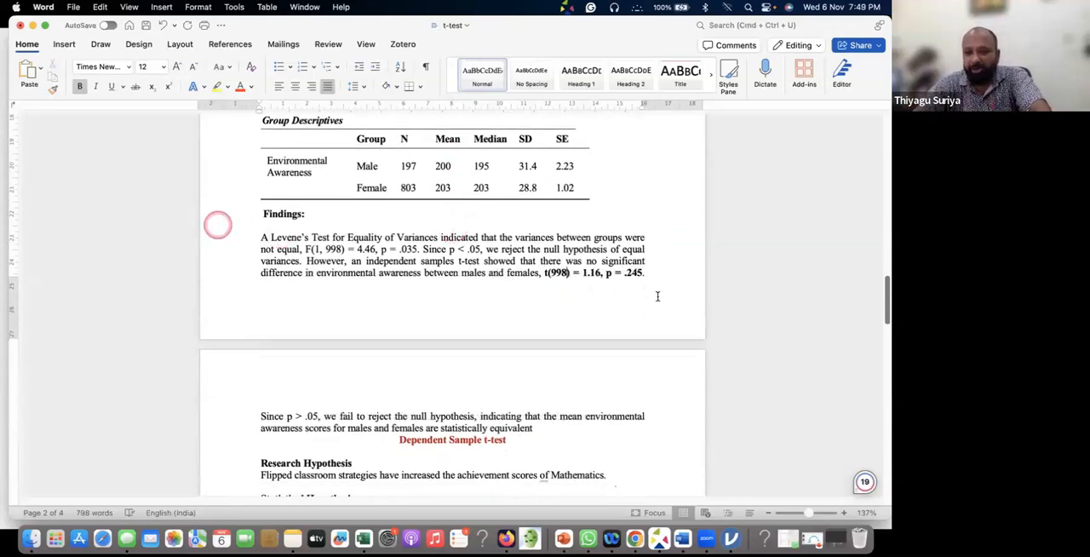
Insert a blank line between the Findings' closing sentence and the Dependent Sample t-test heading
{"action": "scroll", "coordinate": [621, 286], "scroll_direction": "down", "scroll_amount": 2}
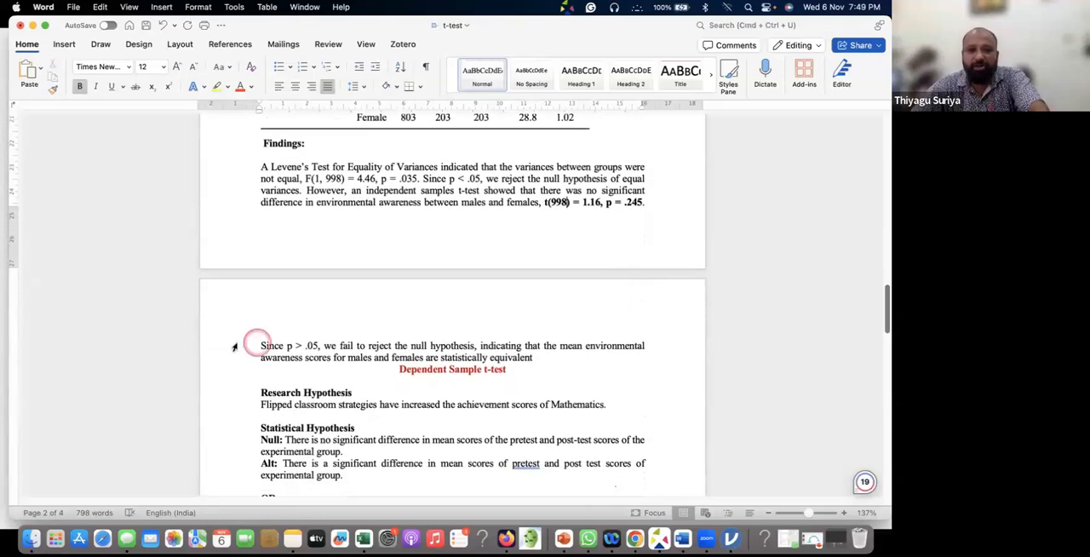
{"action": "scroll", "coordinate": [571, 261], "scroll_direction": "up", "scroll_amount": 3}
{"action": "scroll", "coordinate": [572, 259], "scroll_direction": "down", "scroll_amount": 1}
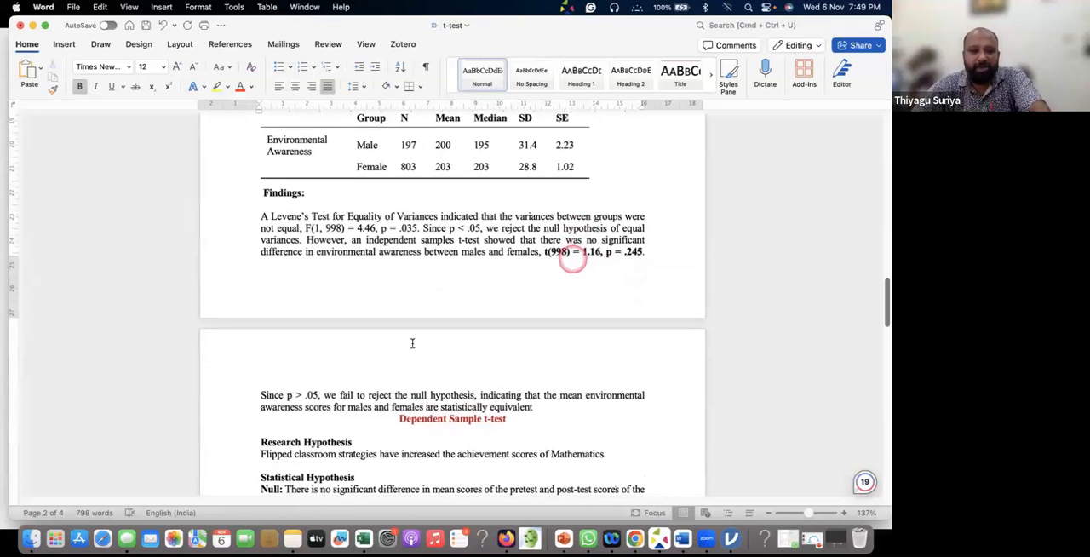
{"action": "left_click", "coordinate": [538, 407]}
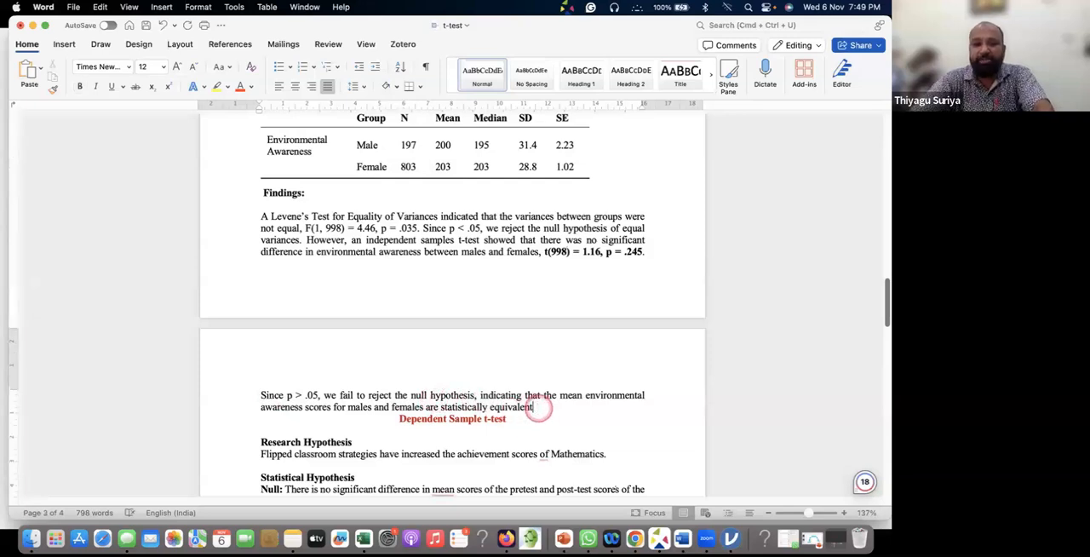
{"action": "key", "text": "Return"}
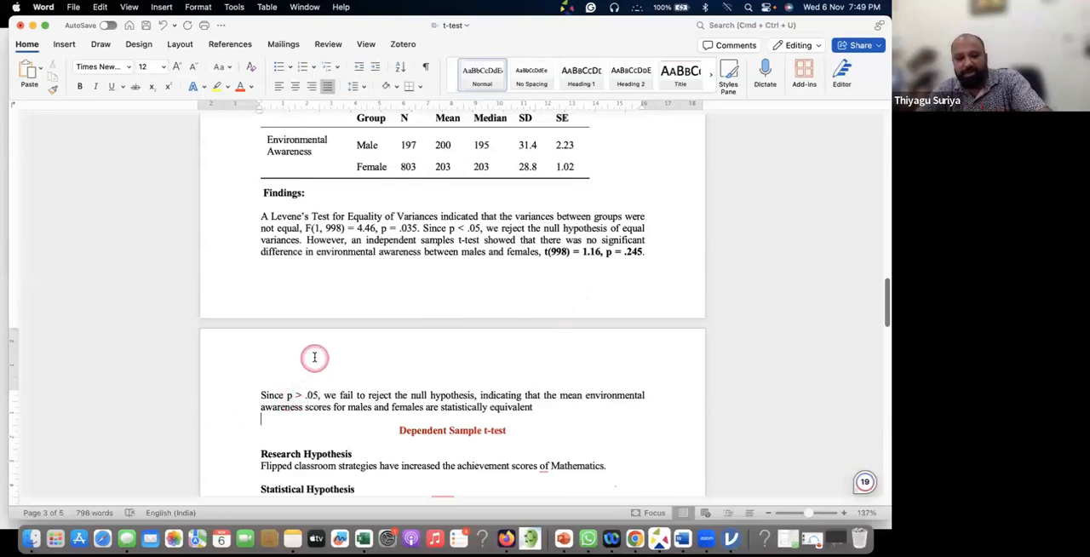
Switch to jamovi and set up a new independent samples t-test of Green Skill Attitude grouped by qualification
{"action": "key", "text": "super+Tab"}
{"action": "key", "text": "super+Tab"}
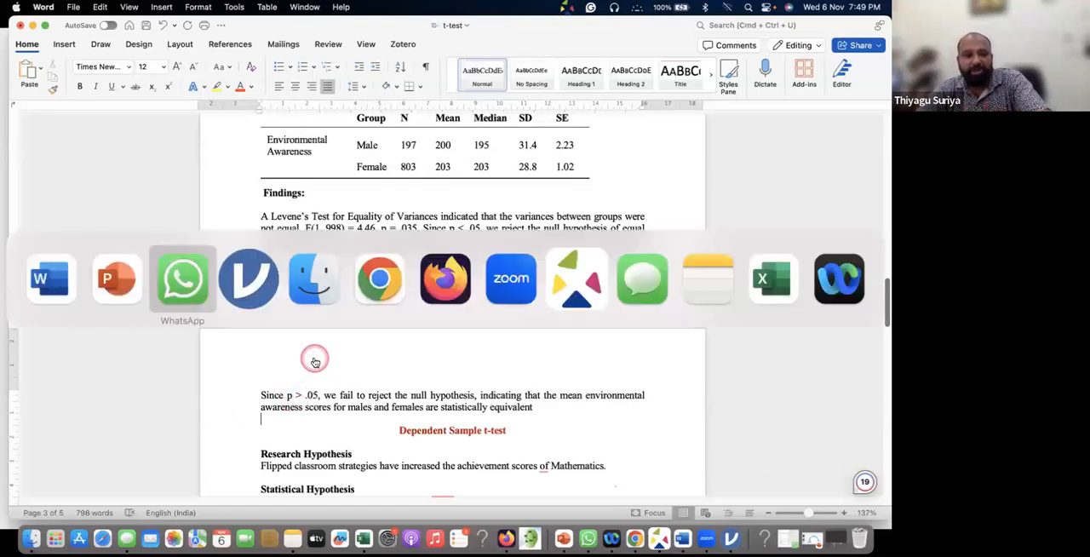
{"action": "key", "text": "super+Tab"}
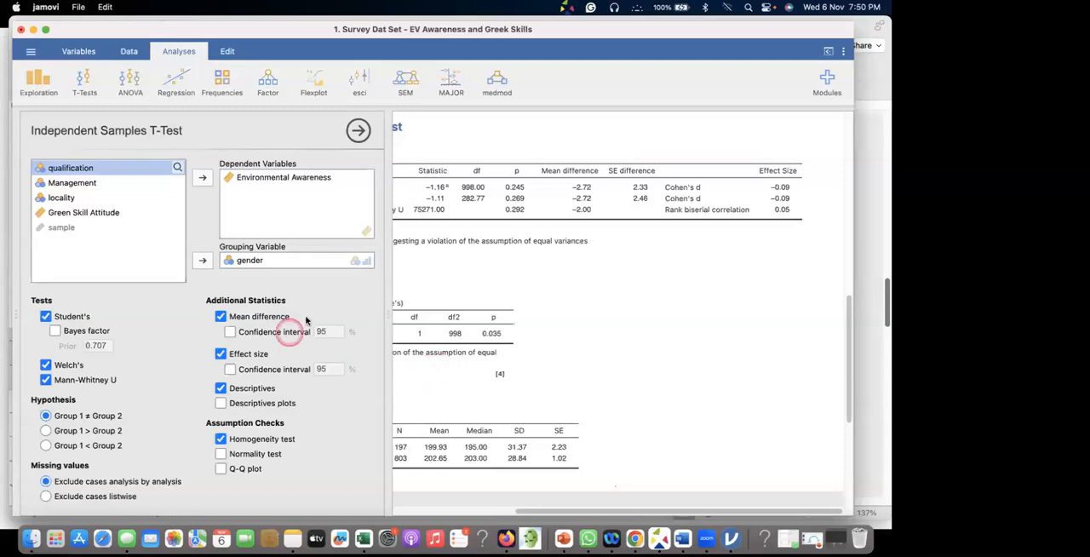
{"action": "left_click", "coordinate": [85, 83]}
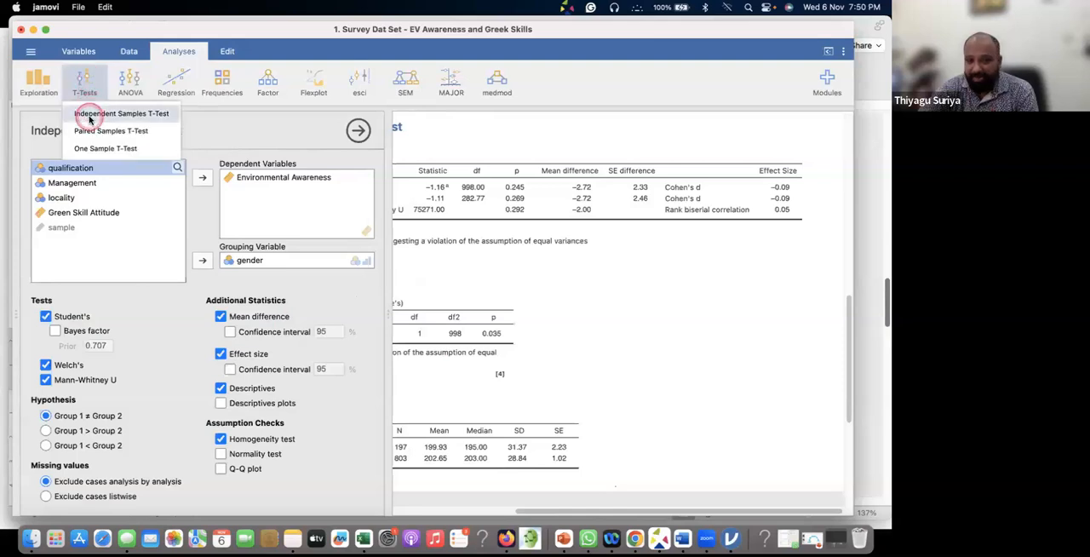
{"action": "left_click", "coordinate": [90, 115]}
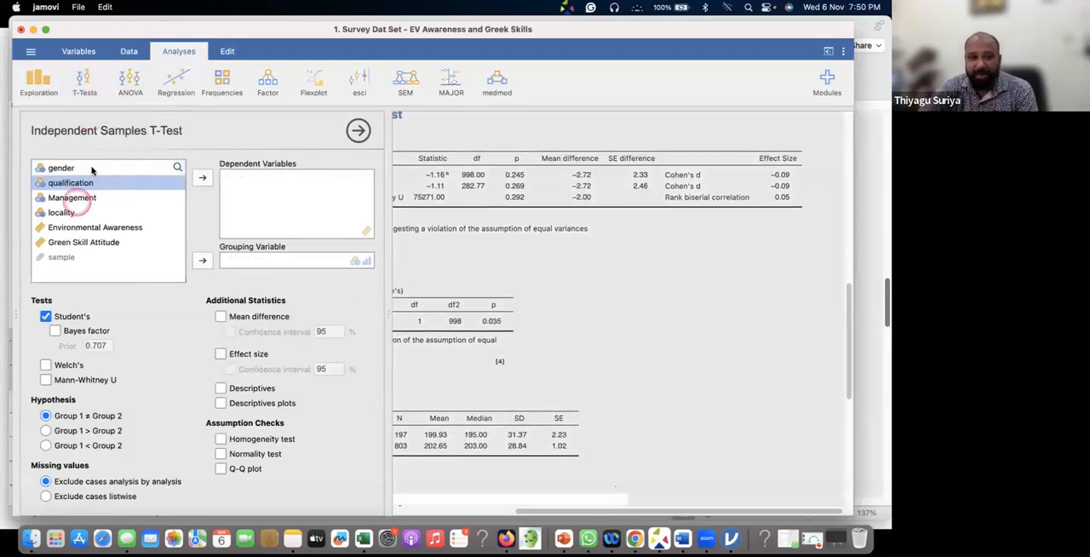
{"action": "left_click", "coordinate": [83, 242]}
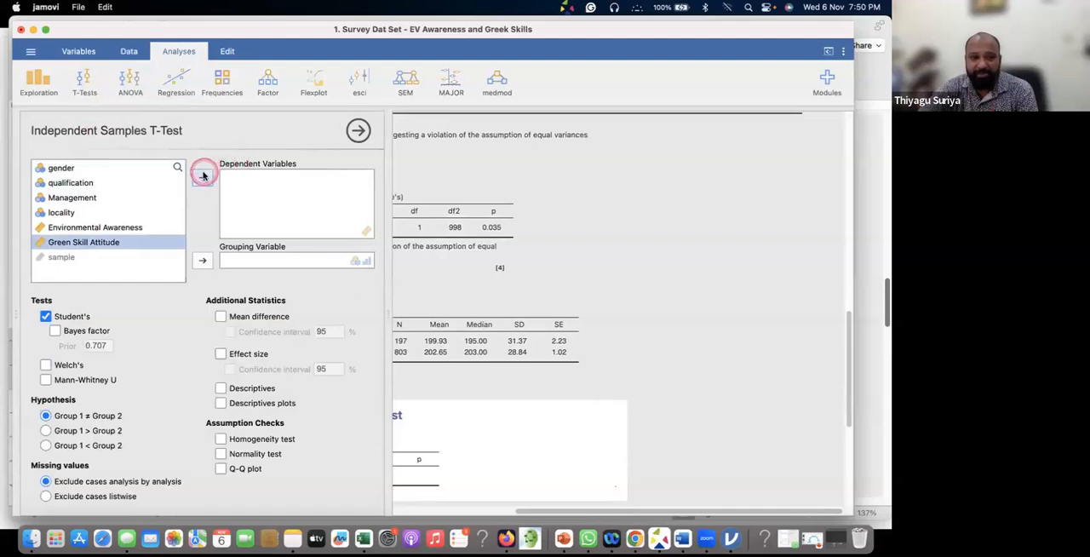
{"action": "left_click", "coordinate": [202, 177]}
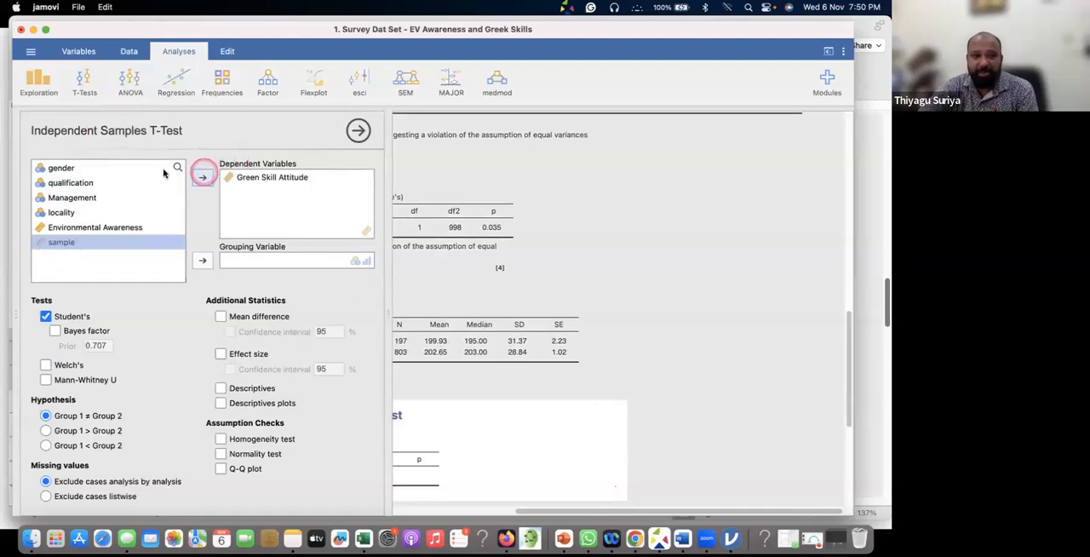
{"action": "left_click", "coordinate": [61, 182]}
{"action": "left_click", "coordinate": [200, 261]}
{"action": "left_click", "coordinate": [554, 220]}
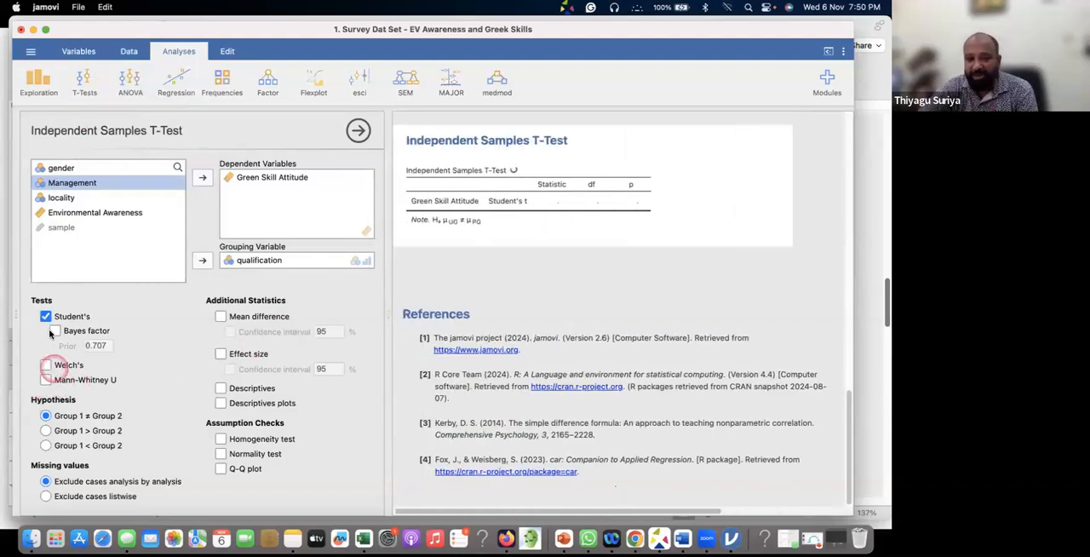
Add the homogeneity test to the Green Skill Attitude analysis and use Welch's test instead of Student's
{"action": "left_click", "coordinate": [221, 439]}
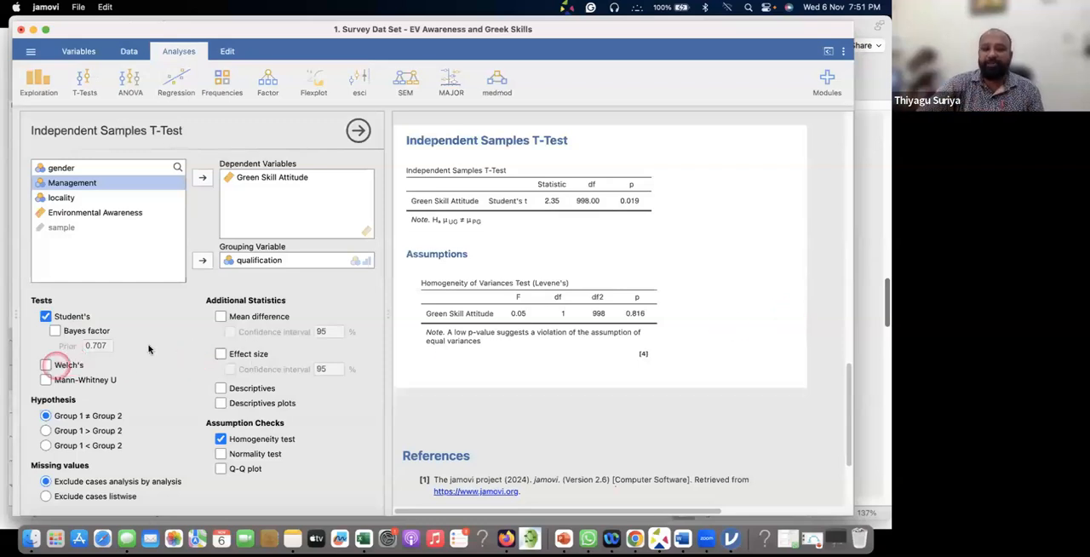
{"action": "left_click", "coordinate": [45, 364]}
{"action": "left_click", "coordinate": [45, 316]}
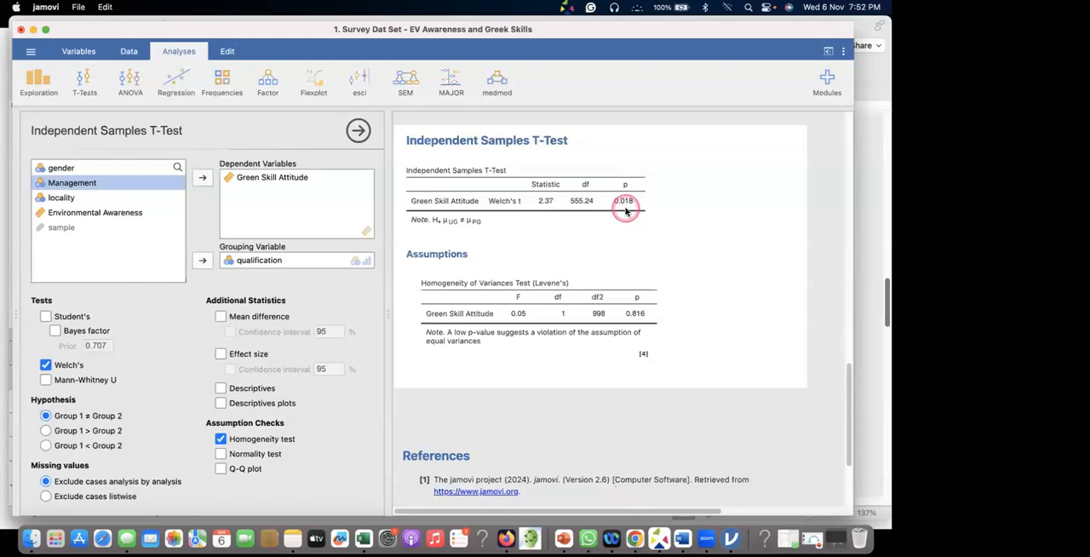
Add descriptives to the Green Skill Attitude analysis and view the Group Descriptives table
{"action": "left_click", "coordinate": [221, 389]}
{"action": "left_click", "coordinate": [423, 331]}
{"action": "scroll", "coordinate": [452, 320], "scroll_direction": "down", "scroll_amount": 3}
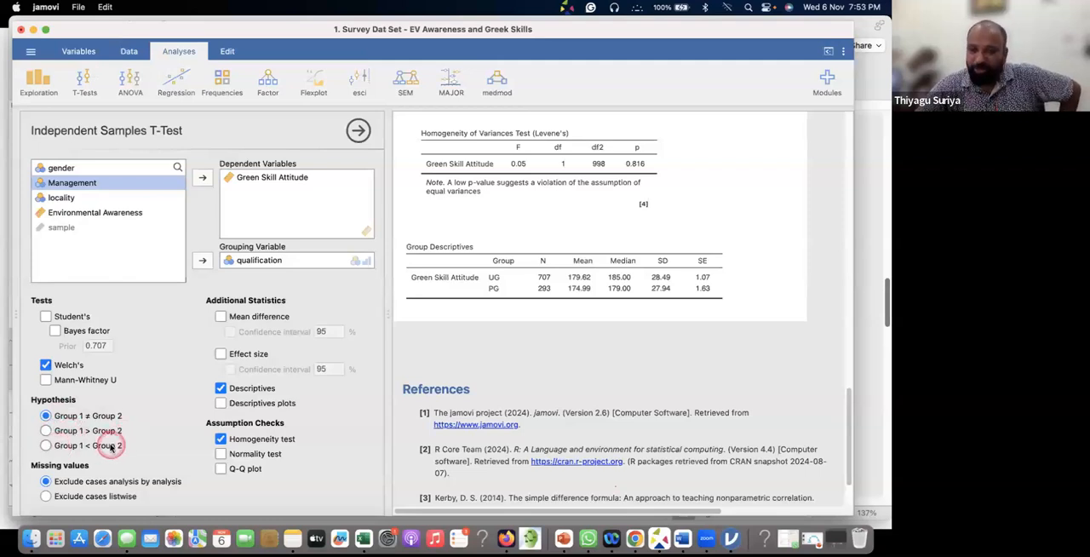
Try the one-sided hypothesis Group 1 > Group 2, and restore Group 1 ≠ Group 2
{"action": "left_click", "coordinate": [46, 430]}
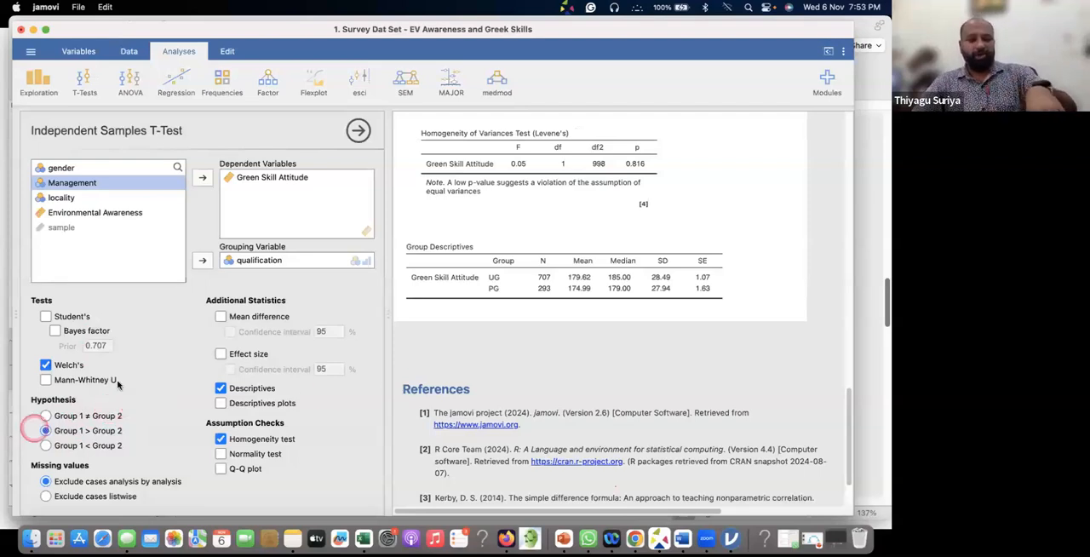
{"action": "left_click", "coordinate": [45, 416]}
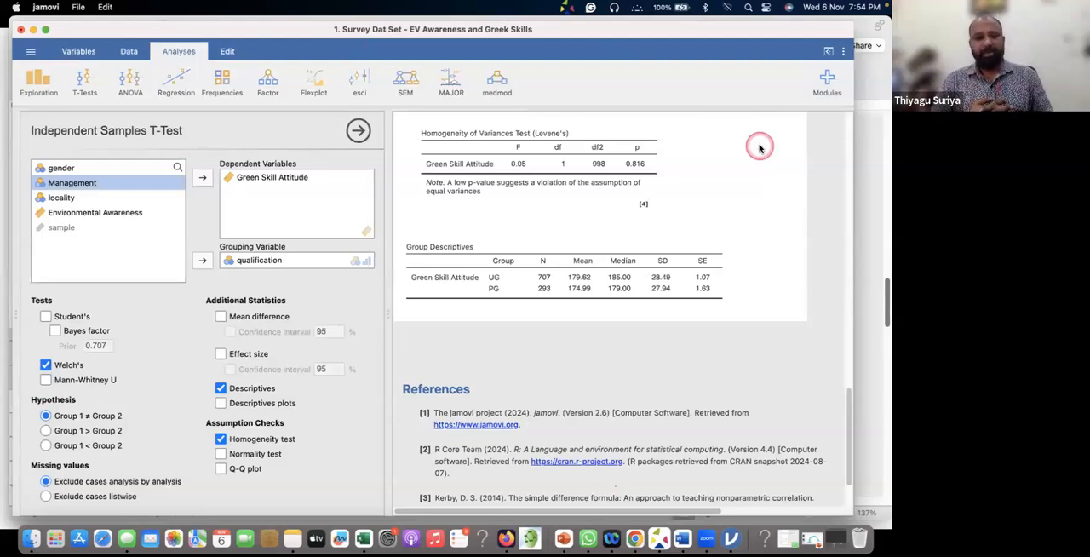
{"action": "left_click", "coordinate": [488, 229]}
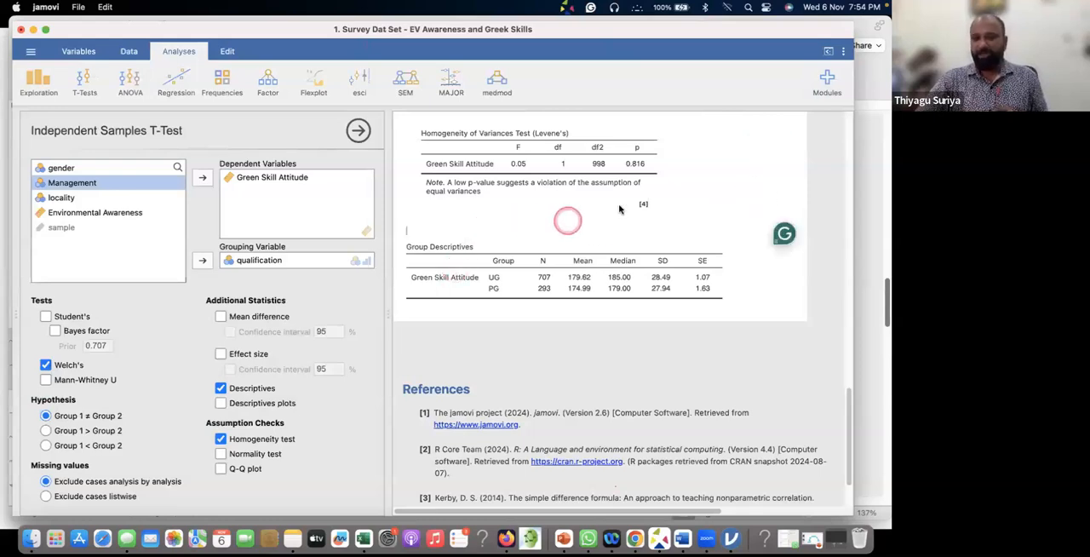
Minimize the jamovi and Word windows and end the slide show with the normality check flowchart
{"action": "left_click", "coordinate": [33, 30]}
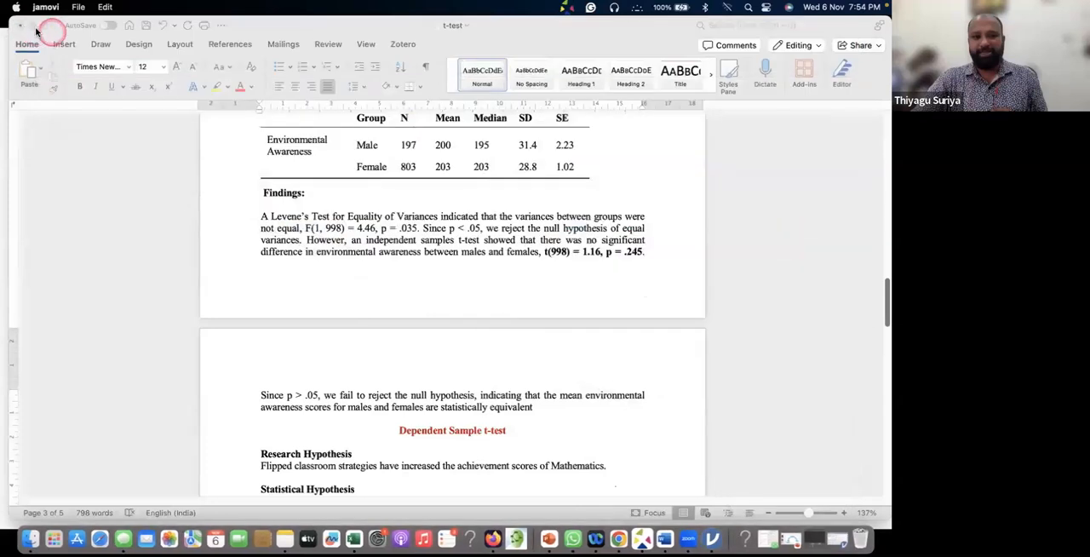
{"action": "left_click", "coordinate": [33, 30]}
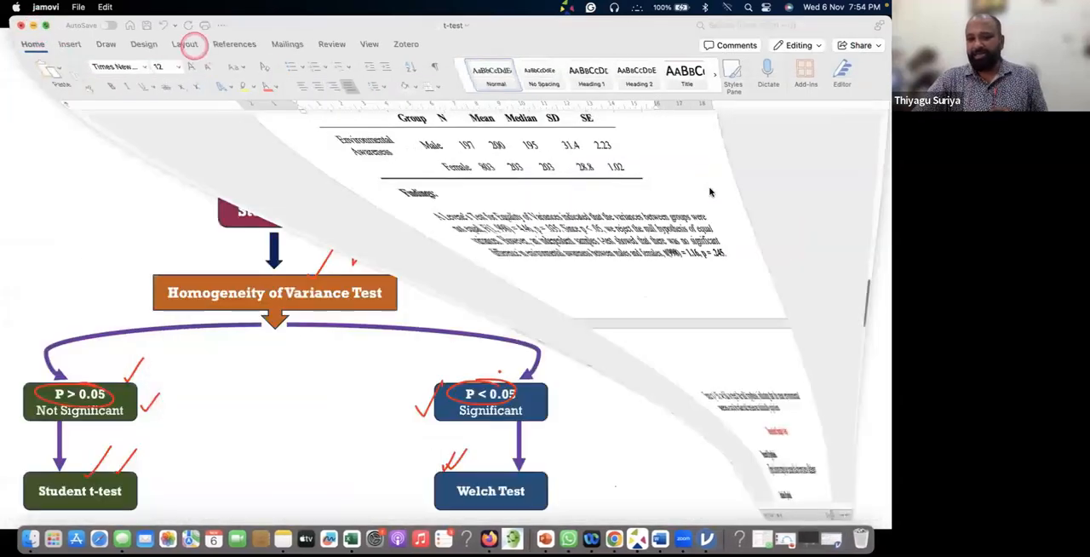
{"action": "right_click", "coordinate": [747, 187]}
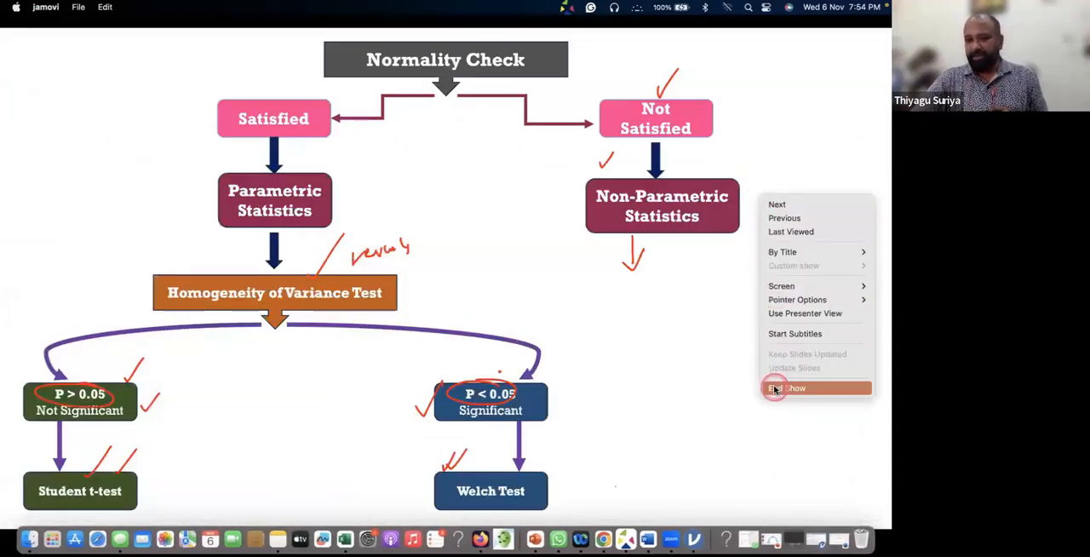
{"action": "left_click", "coordinate": [775, 389]}
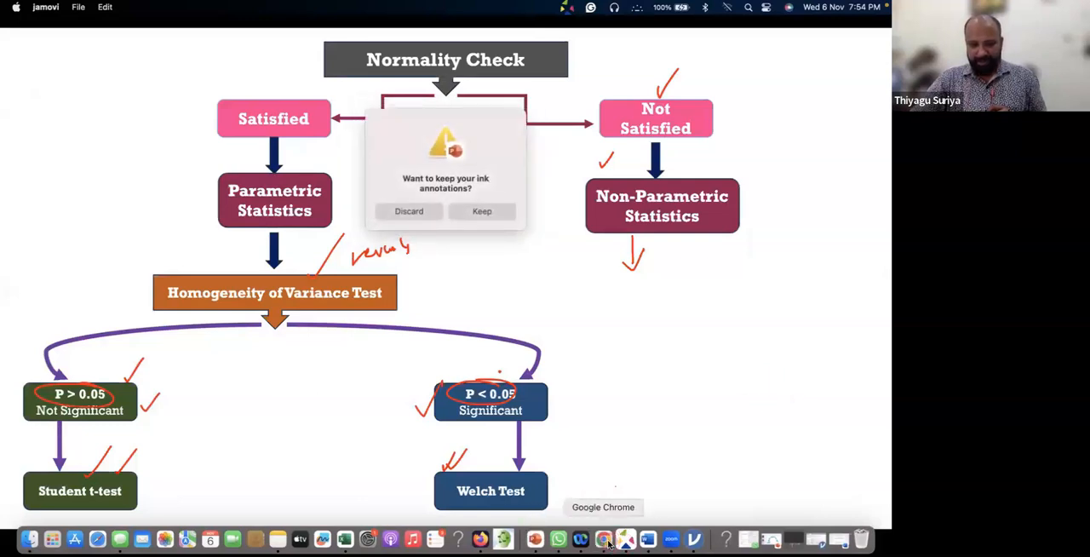
Switch to Chrome and open the JAMOVI Workshop Resources parent folder in Google Drive
{"action": "left_click", "coordinate": [603, 539]}
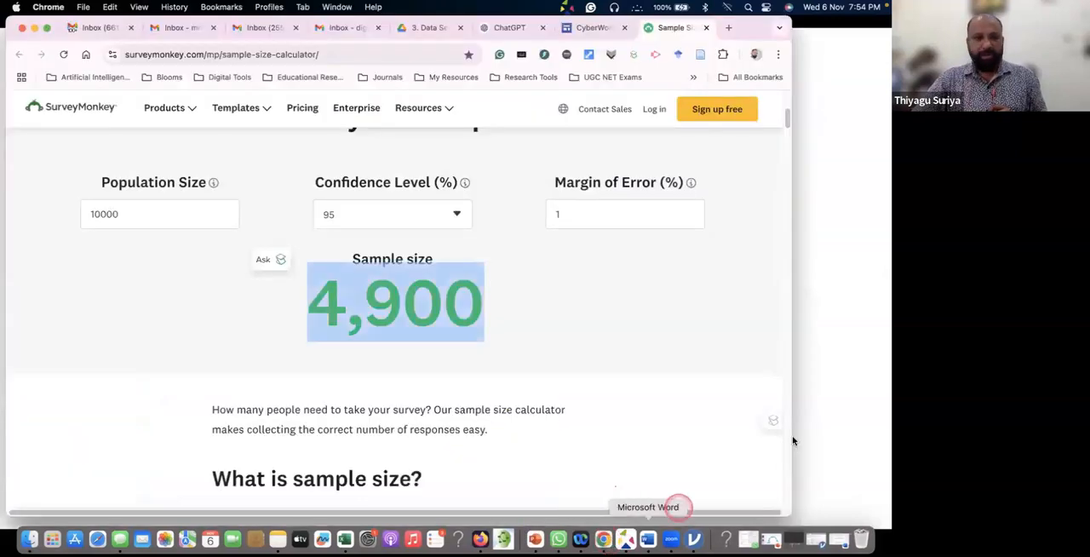
{"action": "left_click", "coordinate": [408, 28]}
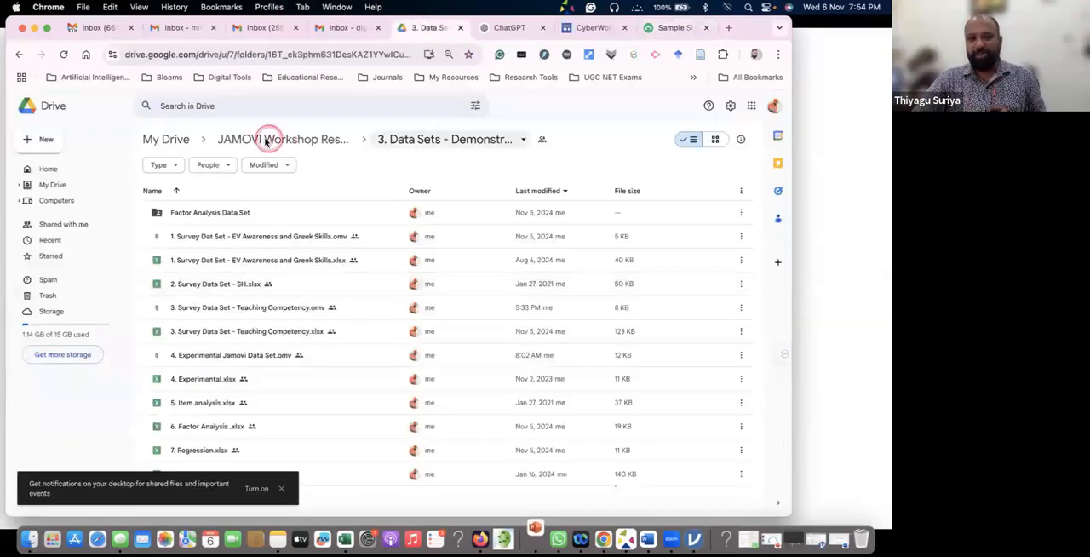
{"action": "left_click", "coordinate": [265, 143]}
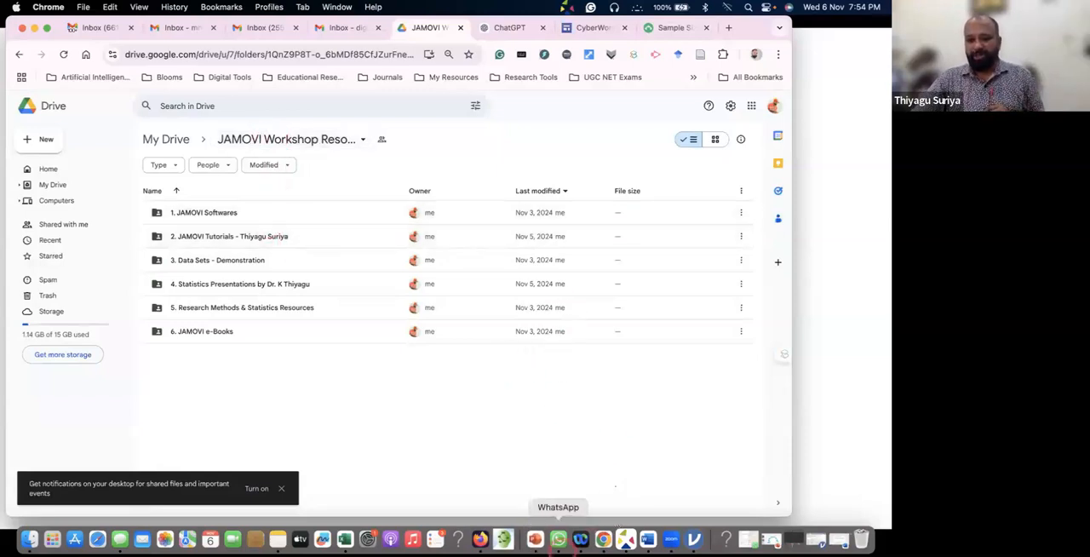
Switch to WhatsApp and find and highlight the Google Drive workshop resources link in the National Level e-Workshop group chat
{"action": "left_click", "coordinate": [558, 539]}
{"action": "left_click", "coordinate": [465, 238]}
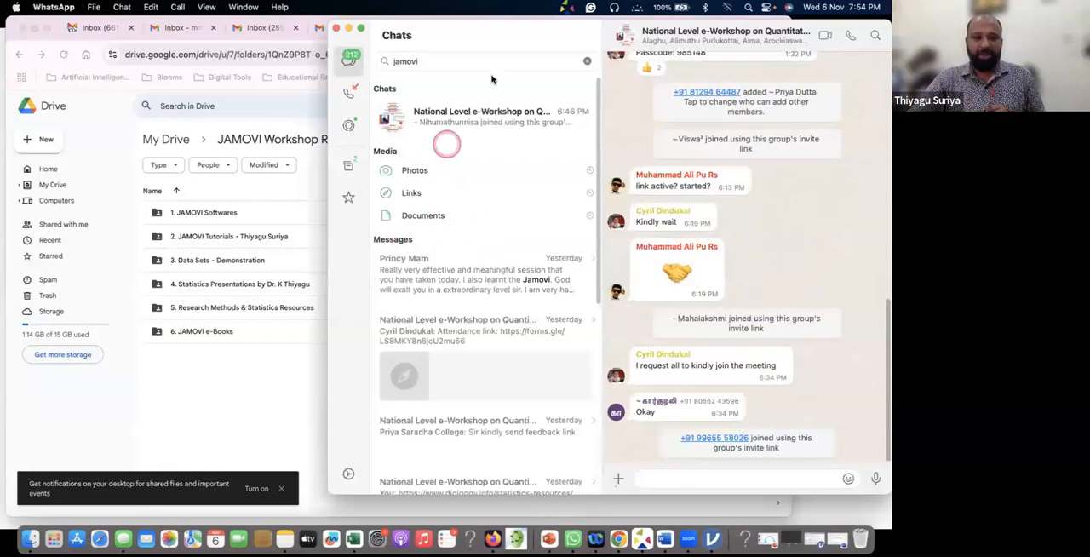
{"action": "left_click_drag", "start_coordinate": [661, 31], "coordinate": [342, 32]}
{"action": "scroll", "coordinate": [388, 192], "scroll_direction": "up", "scroll_amount": 3}
{"action": "scroll", "coordinate": [388, 193], "scroll_direction": "up", "scroll_amount": 10}
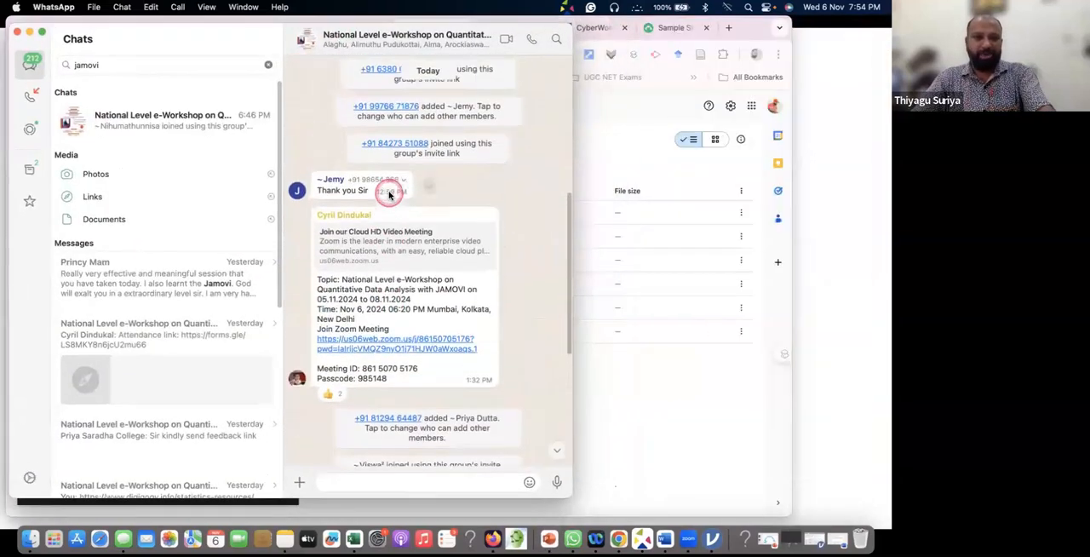
{"action": "scroll", "coordinate": [395, 189], "scroll_direction": "up", "scroll_amount": 10}
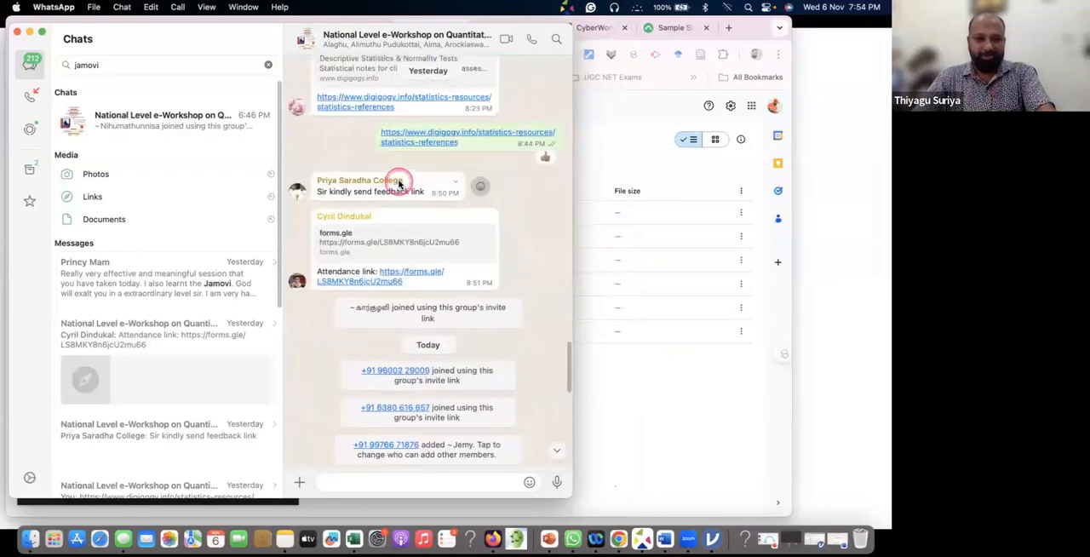
{"action": "left_click", "coordinate": [410, 182]}
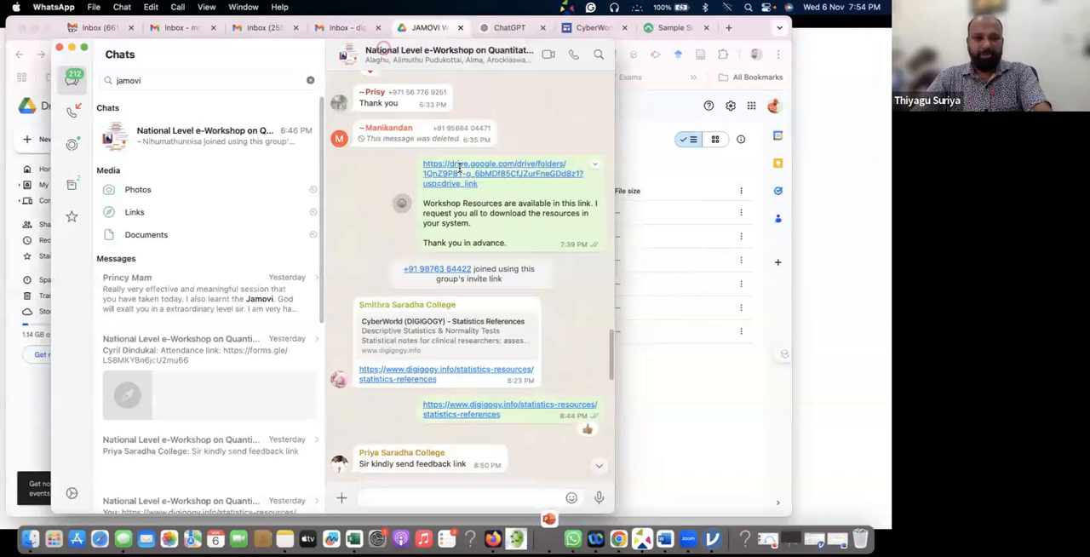
{"action": "left_click_drag", "start_coordinate": [383, 49], "coordinate": [375, 40]}
{"action": "left_click_drag", "start_coordinate": [449, 185], "coordinate": [408, 159]}
{"action": "left_click", "coordinate": [521, 364]}
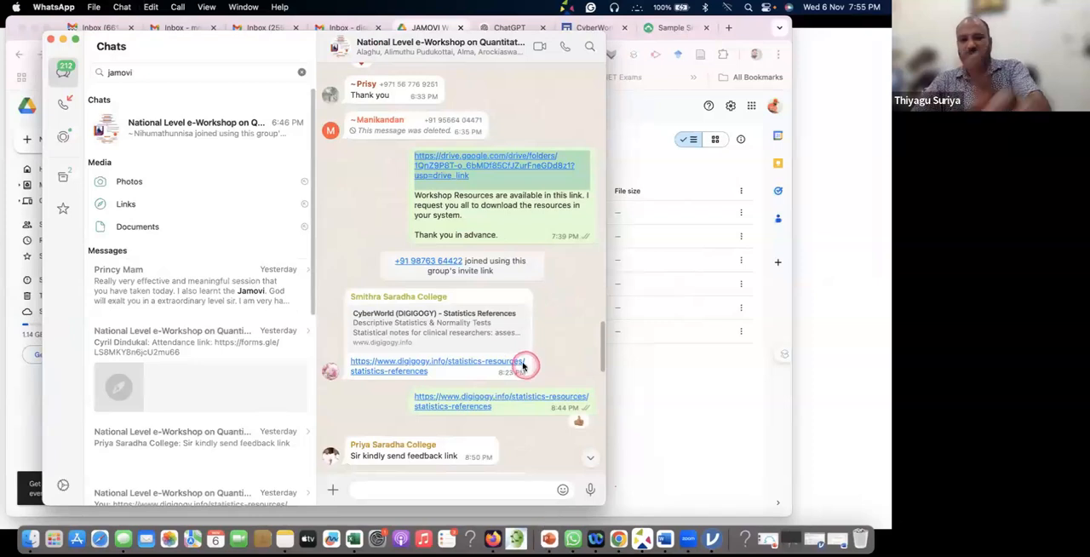
Return to Chrome, view the EV Awareness survey spreadsheet from the 3. Data Sets - Demonstration folder, and go back to the folder
{"action": "left_click", "coordinate": [638, 133]}
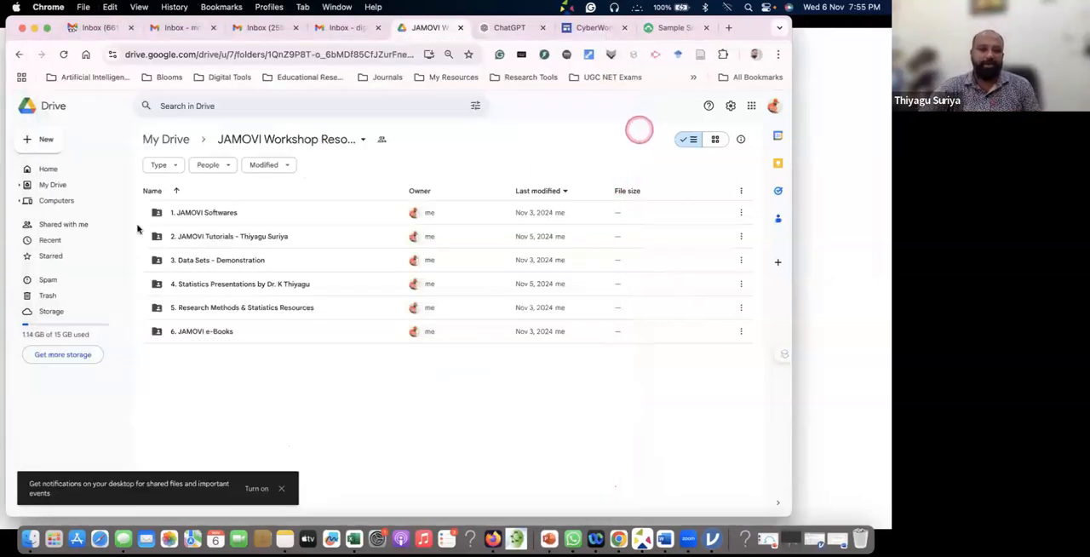
{"action": "left_click", "coordinate": [223, 268]}
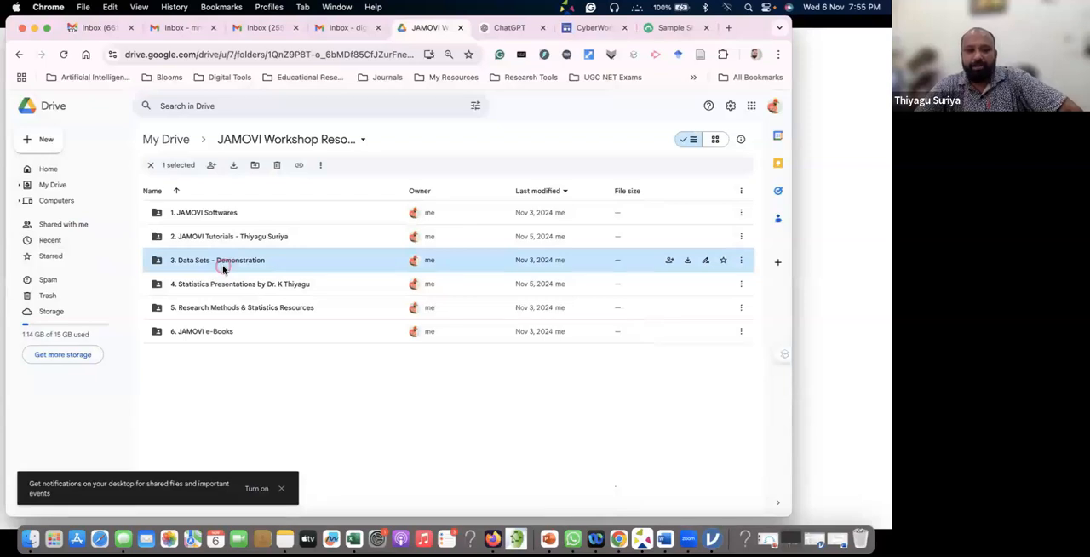
{"action": "double_click", "coordinate": [190, 259]}
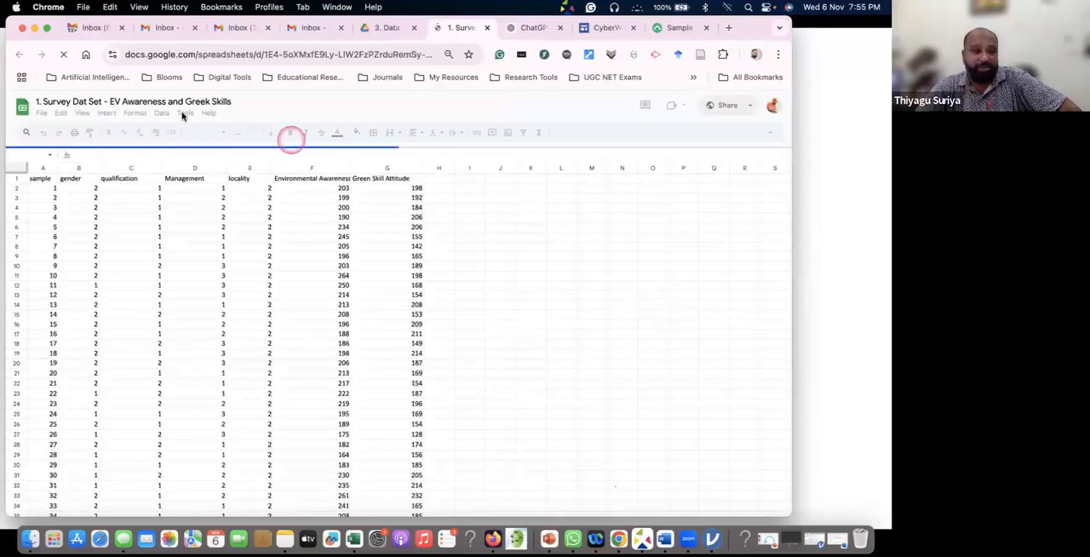
{"action": "left_click", "coordinate": [398, 29]}
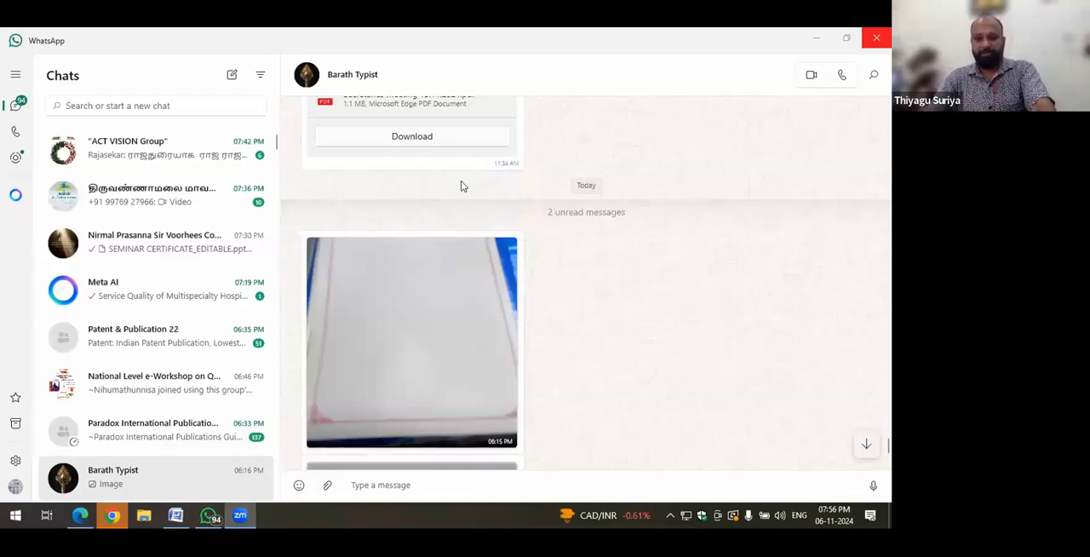
{"action": "scroll", "coordinate": [460, 183], "scroll_direction": "down", "scroll_amount": 1}
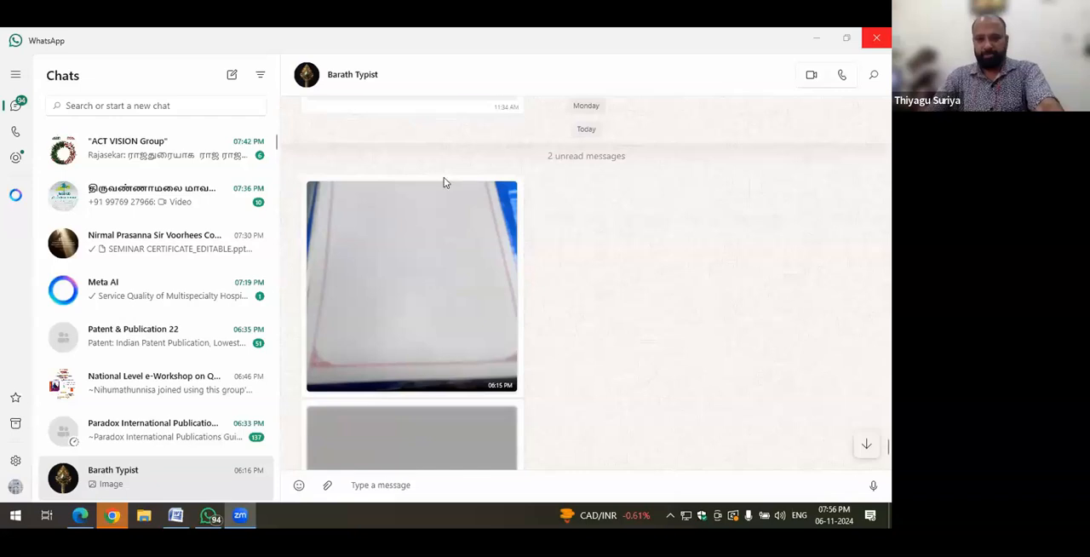
{"action": "scroll", "coordinate": [444, 182], "scroll_direction": "up", "scroll_amount": 4}
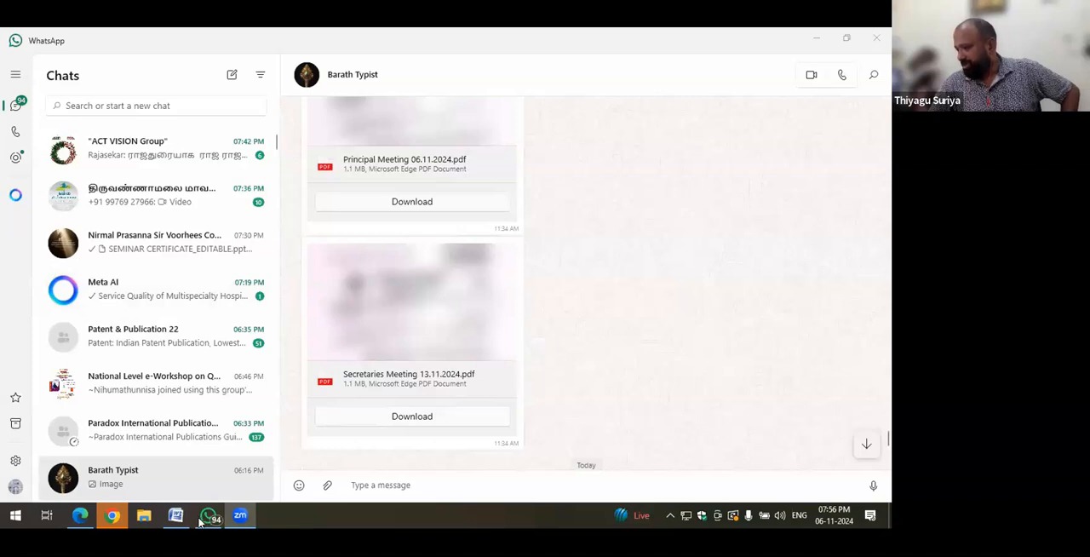
{"action": "mouse_move", "coordinate": [201, 521]}
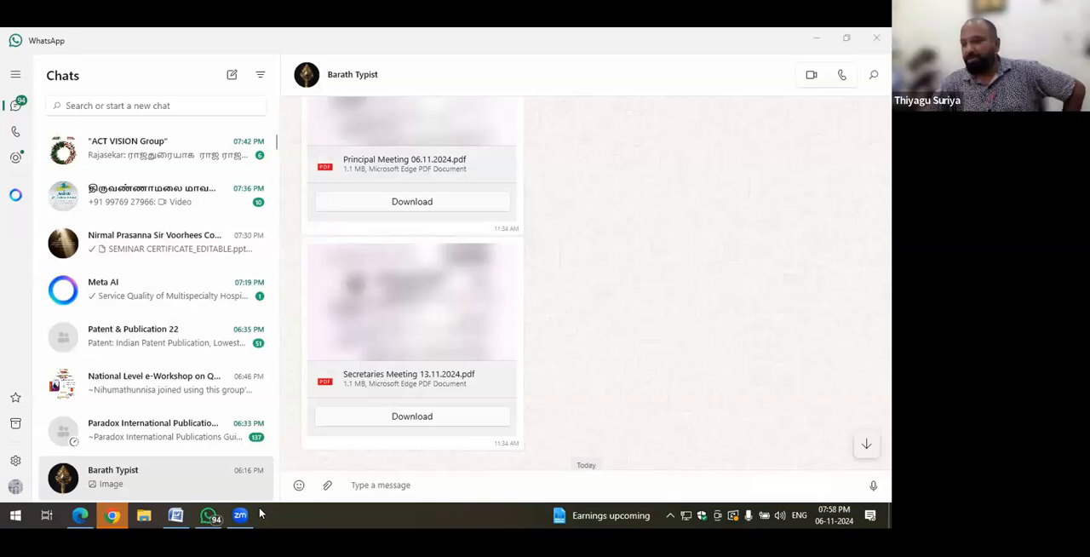
{"action": "mouse_move", "coordinate": [210, 518]}
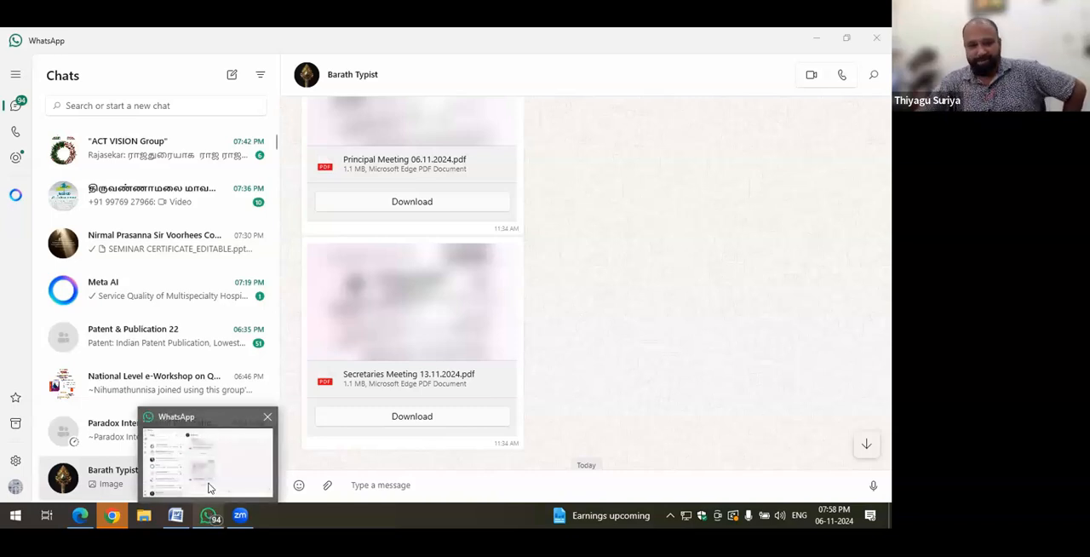
{"action": "left_click", "coordinate": [210, 487]}
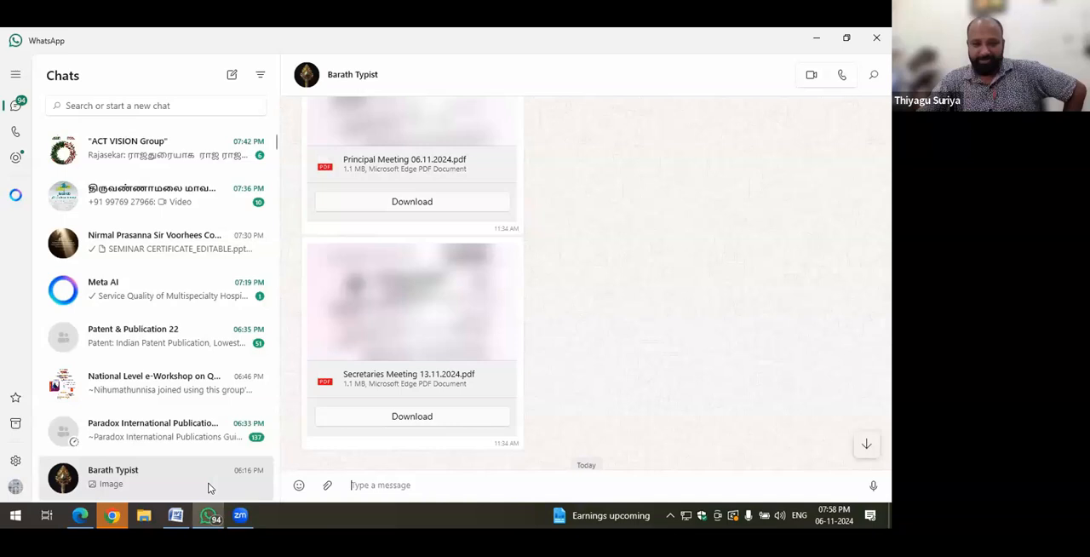
{"action": "left_click", "coordinate": [244, 514]}
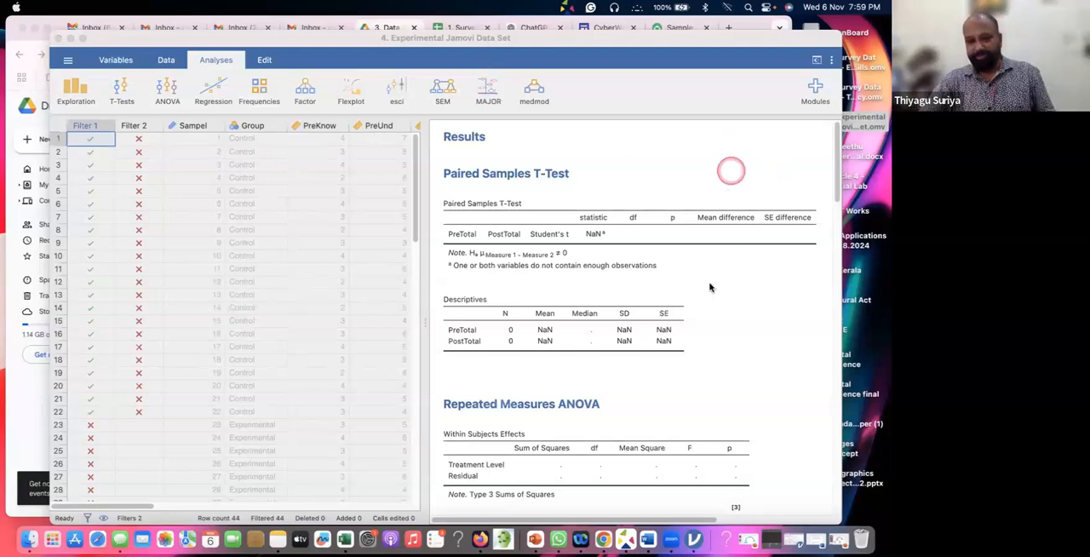
Examine the paired samples results and the Filter 1 and Filter 2 columns for the control and experimental rows
{"action": "scroll", "coordinate": [587, 409], "scroll_direction": "down", "scroll_amount": 2}
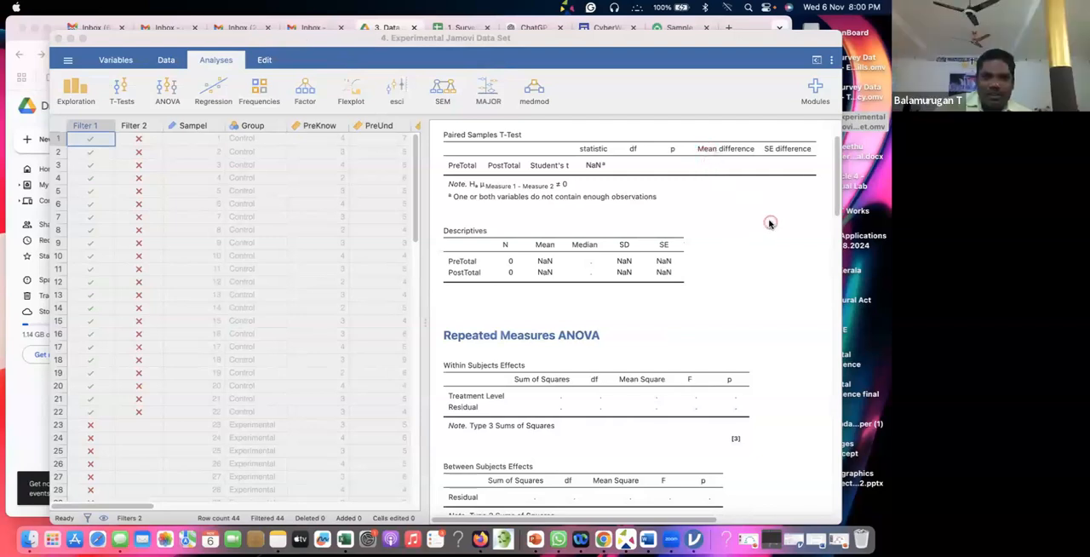
{"action": "scroll", "coordinate": [223, 241], "scroll_direction": "down", "scroll_amount": 4}
{"action": "scroll", "coordinate": [223, 241], "scroll_direction": "down", "scroll_amount": 6}
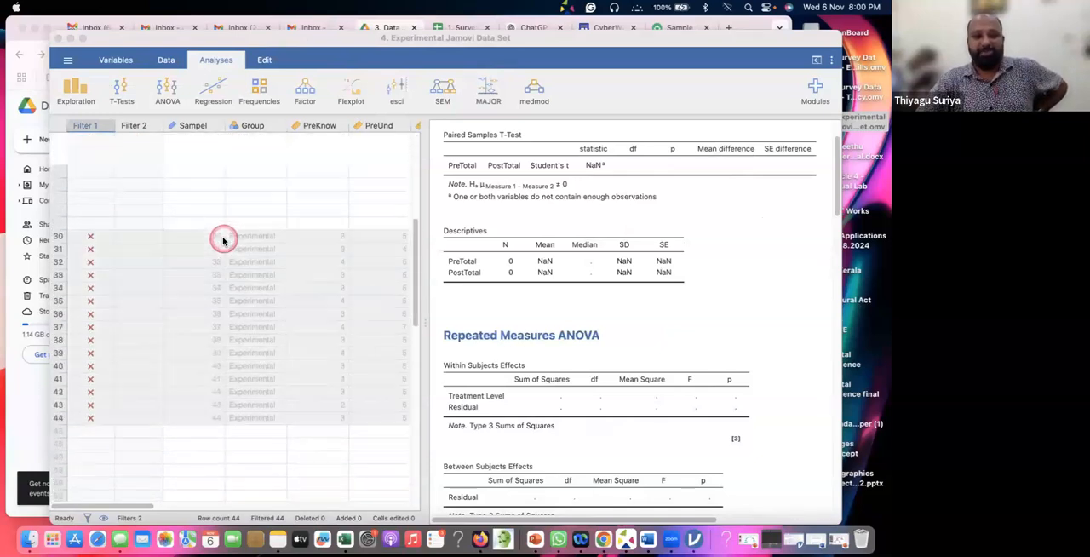
{"action": "scroll", "coordinate": [223, 241], "scroll_direction": "up", "scroll_amount": 10}
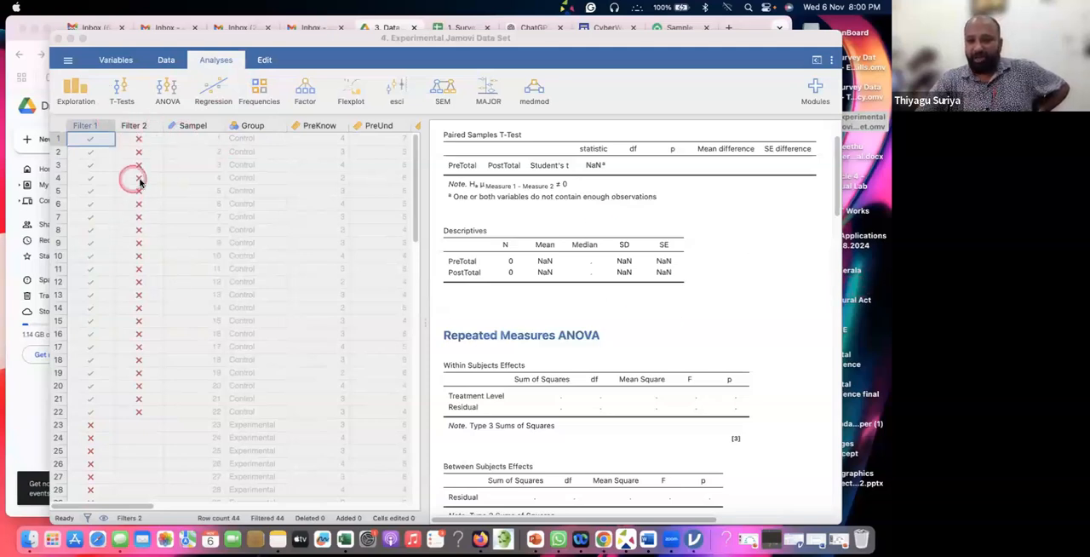
{"action": "scroll", "coordinate": [138, 288], "scroll_direction": "down", "scroll_amount": 1}
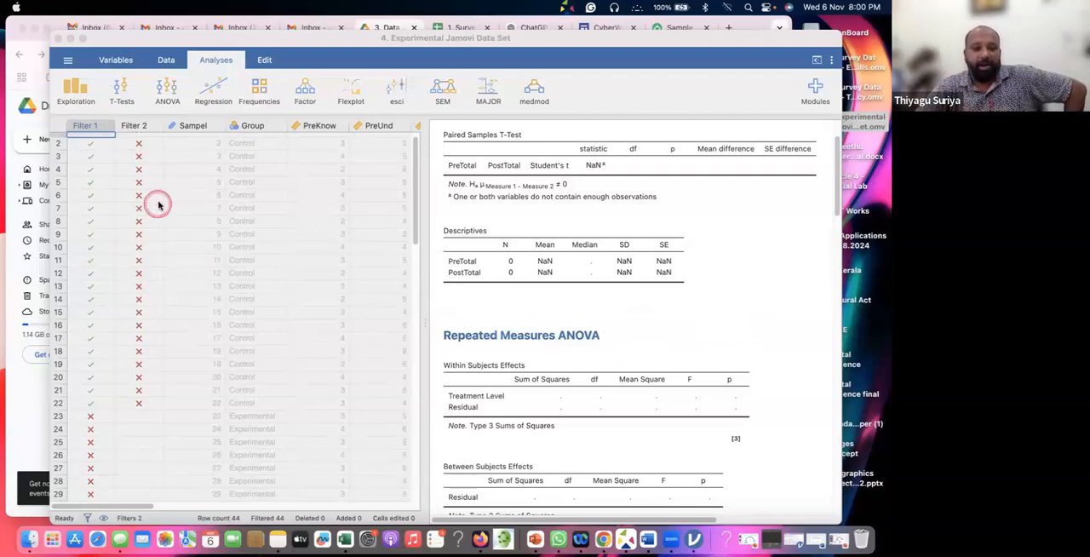
{"action": "scroll", "coordinate": [156, 205], "scroll_direction": "up", "scroll_amount": 1}
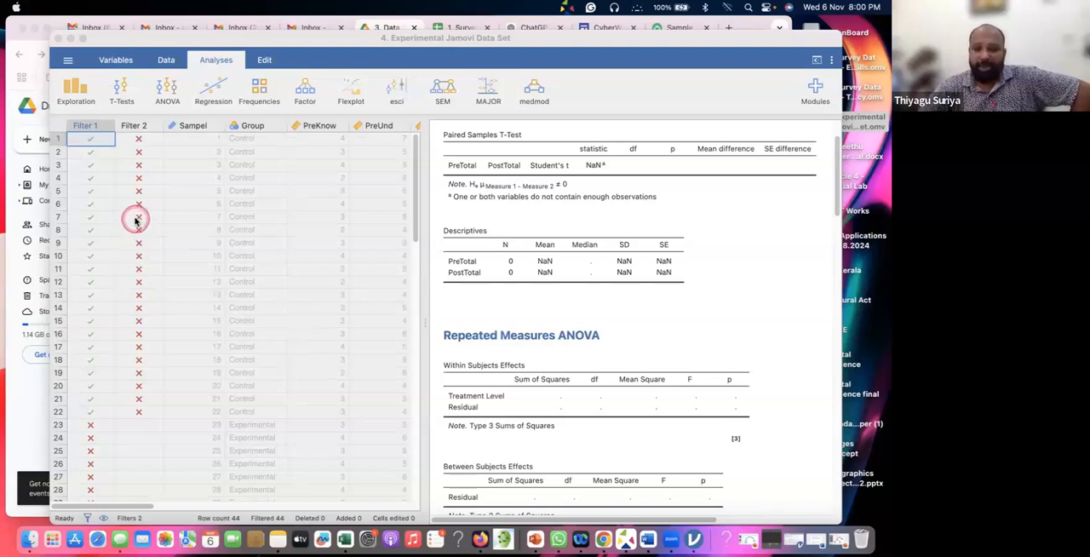
{"action": "scroll", "coordinate": [136, 223], "scroll_direction": "down", "scroll_amount": 3}
{"action": "scroll", "coordinate": [134, 216], "scroll_direction": "up", "scroll_amount": 3}
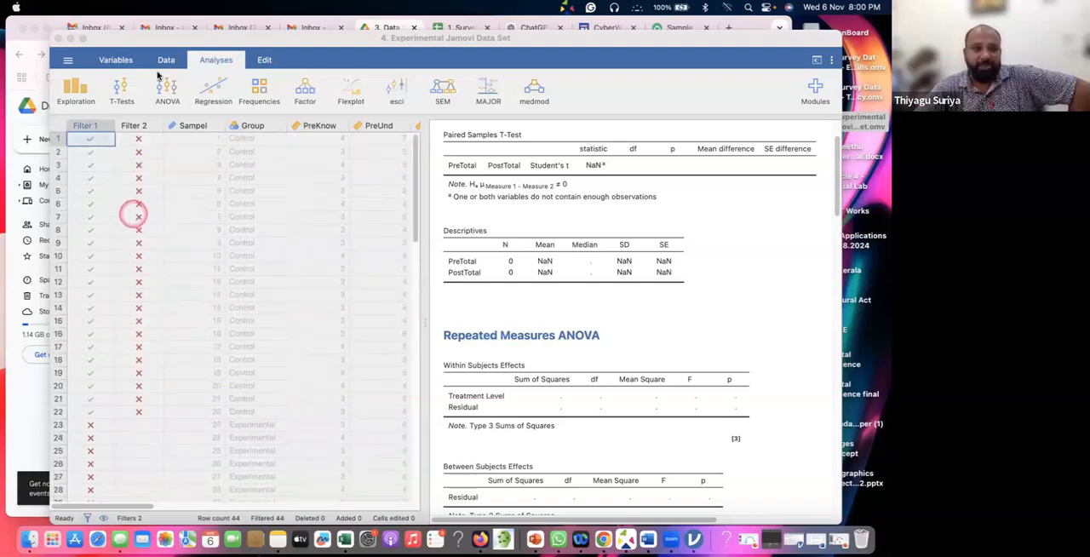
Delete both row filters, Group == 1 and Group == 2, from the experimental data set
{"action": "left_click", "coordinate": [166, 60]}
{"action": "left_click", "coordinate": [166, 59]}
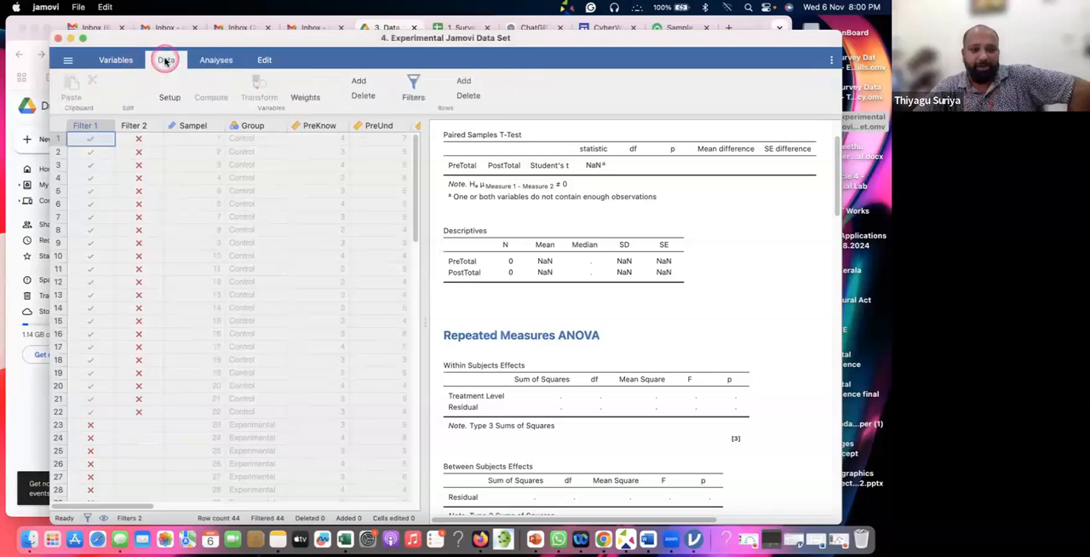
{"action": "left_click", "coordinate": [414, 85]}
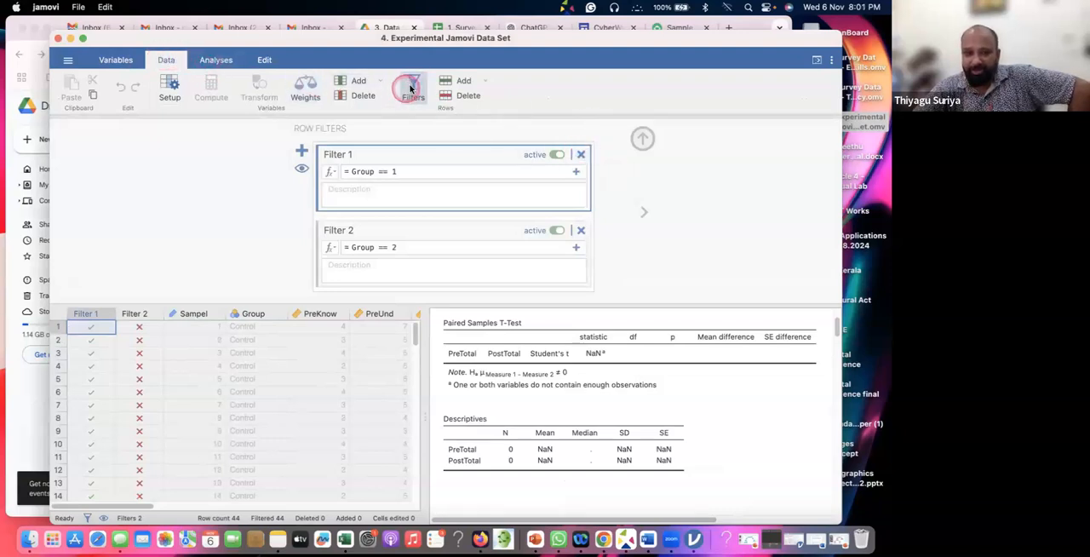
{"action": "left_click", "coordinate": [581, 155]}
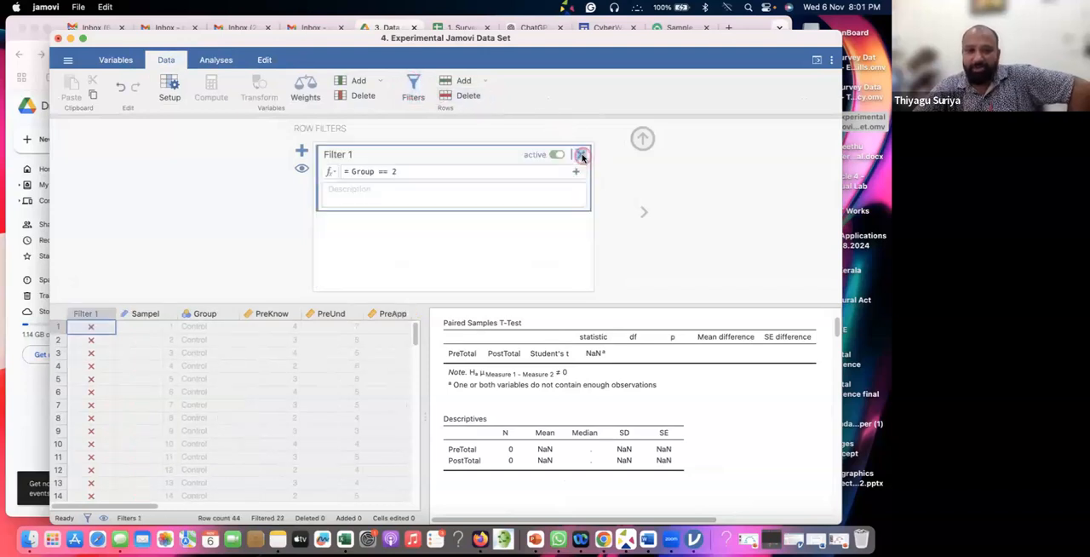
{"action": "left_click", "coordinate": [580, 155]}
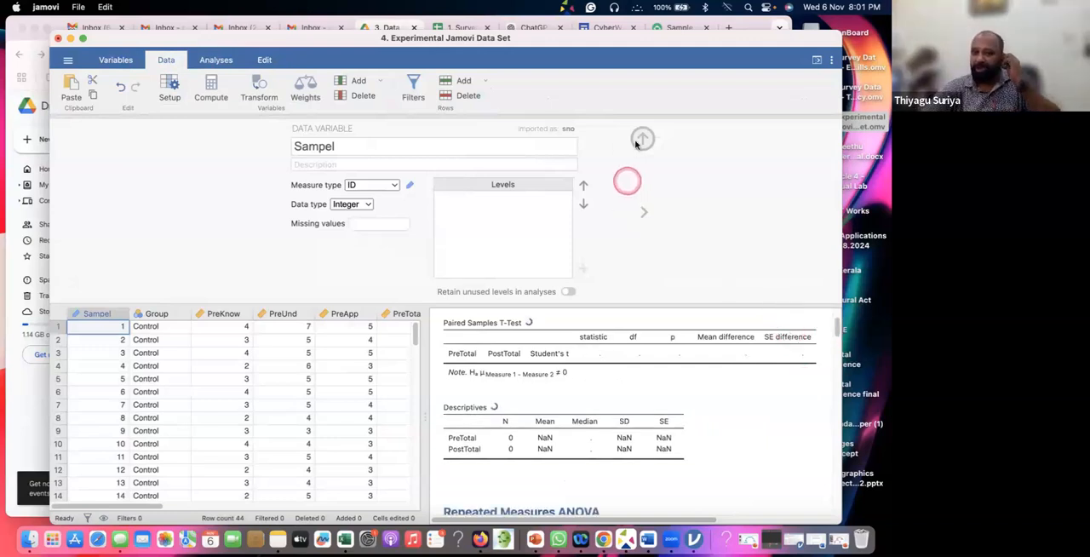
Rename the Sampel variable as Sample and close the variable editor
{"action": "double_click", "coordinate": [340, 146]}
{"action": "left_click", "coordinate": [337, 147]}
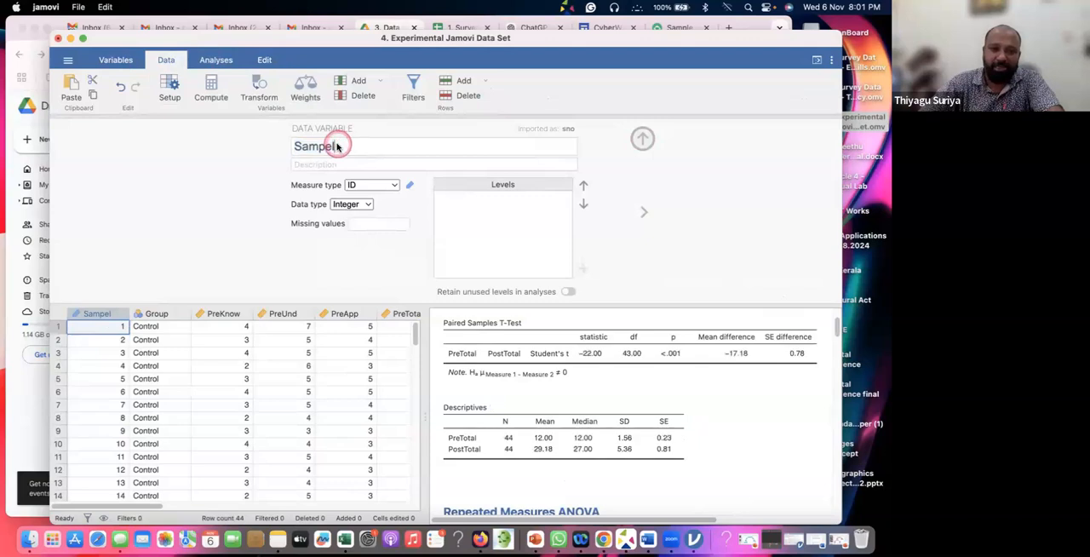
{"action": "key", "text": "BackSpace"}
{"action": "key", "text": "BackSpace"}
{"action": "type", "text": "le"}
{"action": "left_click", "coordinate": [734, 137]}
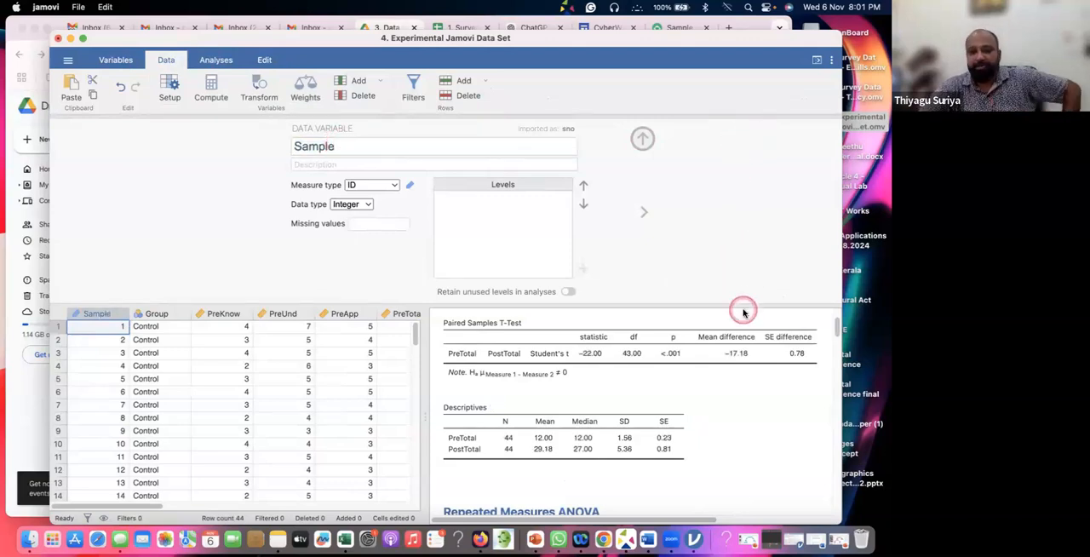
{"action": "left_click", "coordinate": [645, 142]}
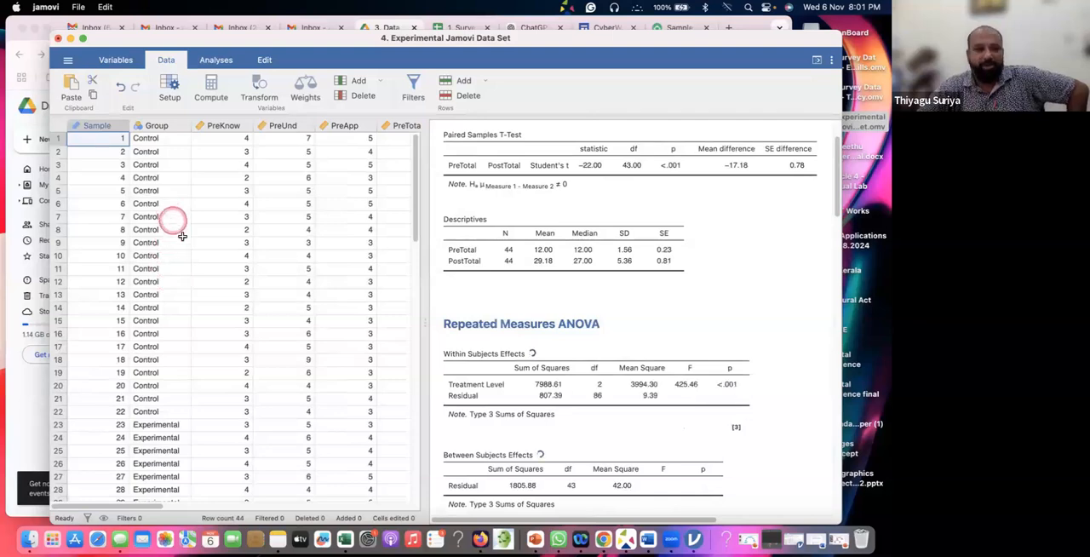
Review the control and experimental rows and the pre-test and post-test columns through PostTotal and Gender
{"action": "scroll", "coordinate": [179, 234], "scroll_direction": "down", "scroll_amount": 5}
{"action": "scroll", "coordinate": [183, 237], "scroll_direction": "down", "scroll_amount": 8}
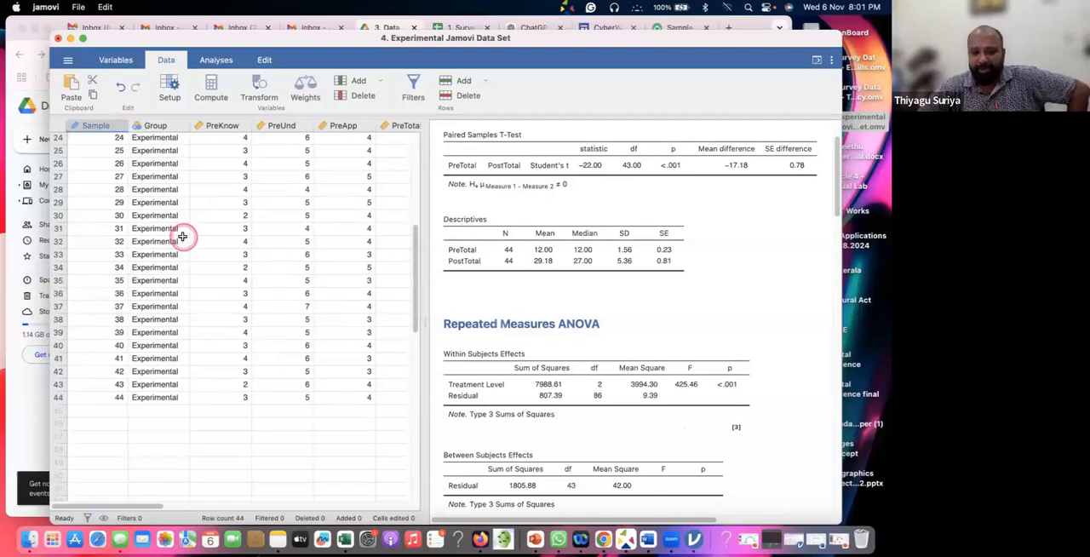
{"action": "scroll", "coordinate": [182, 236], "scroll_direction": "up", "scroll_amount": 3}
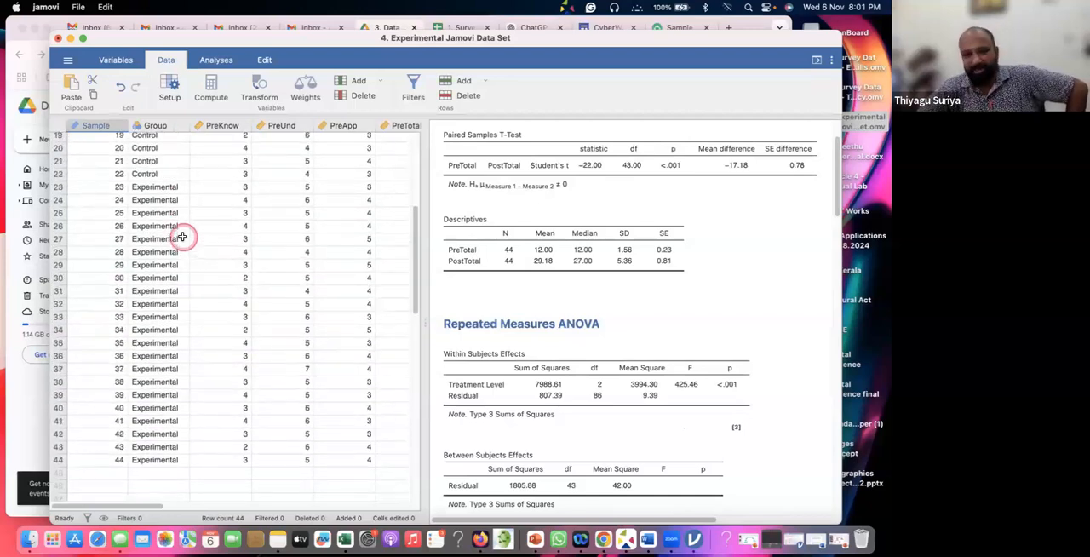
{"action": "scroll", "coordinate": [182, 237], "scroll_direction": "up", "scroll_amount": 10}
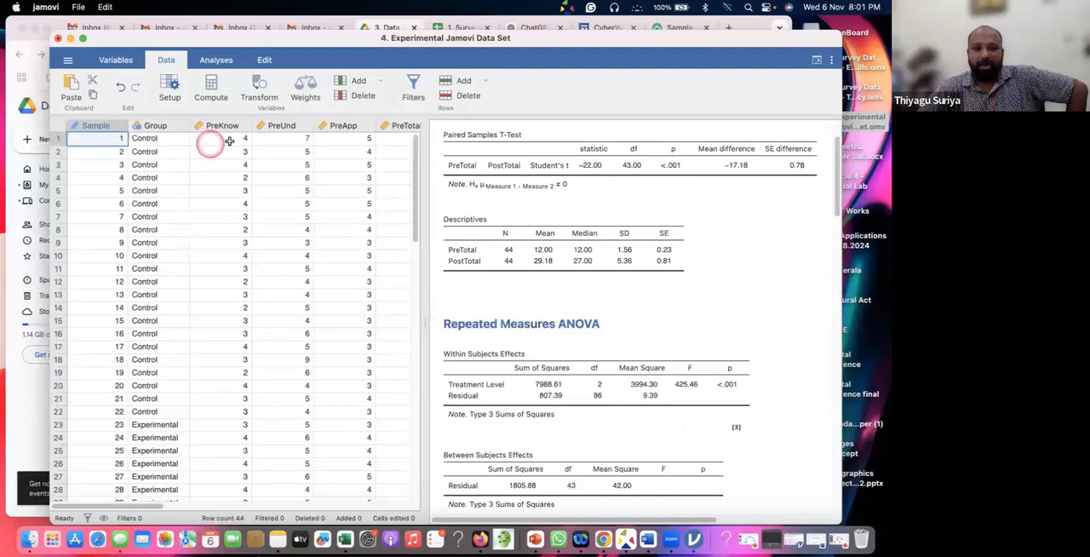
{"action": "scroll", "coordinate": [221, 142], "scroll_direction": "right", "scroll_amount": 3}
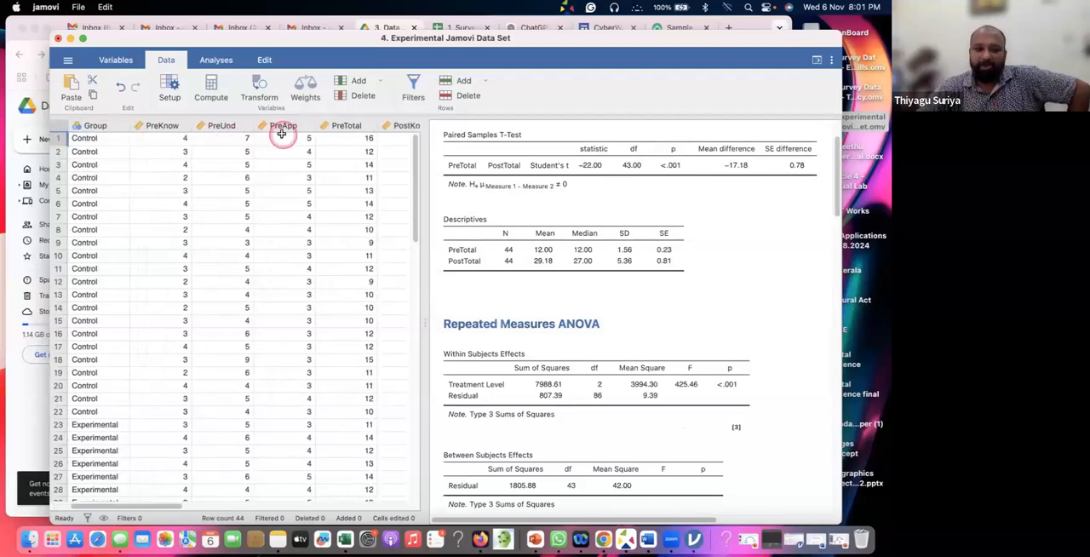
{"action": "scroll", "coordinate": [317, 154], "scroll_direction": "right", "scroll_amount": 5}
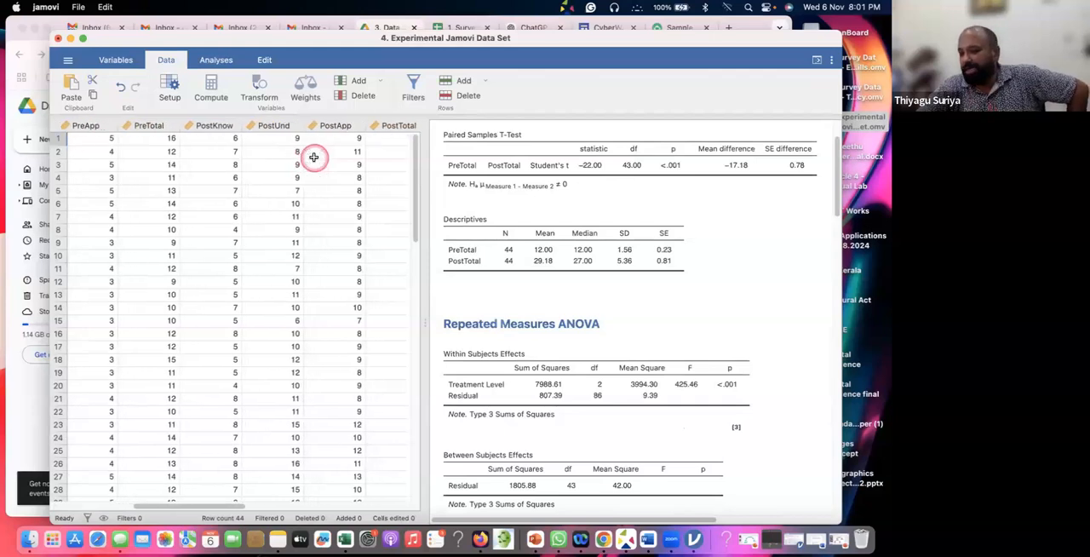
{"action": "left_click", "coordinate": [274, 125]}
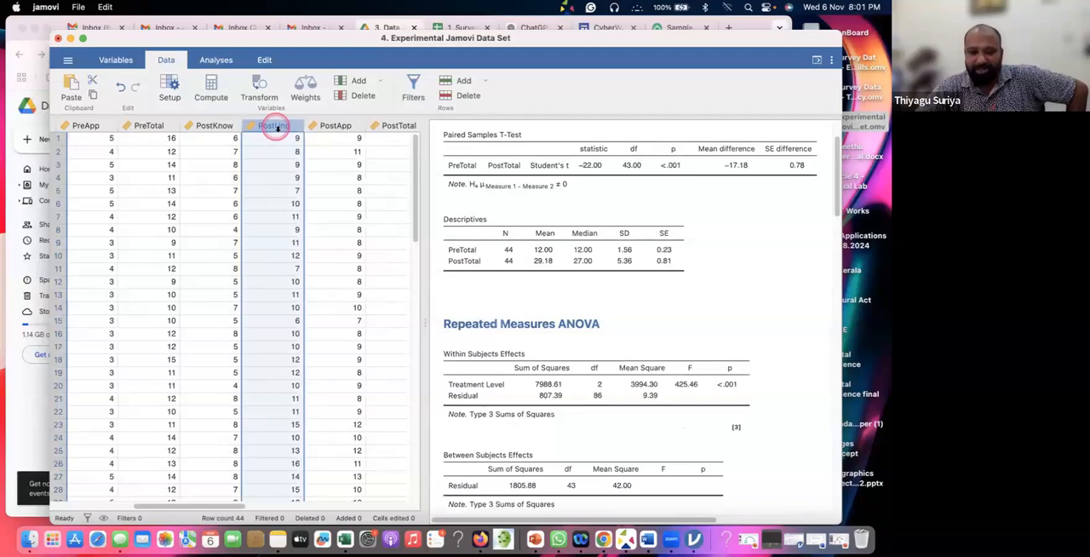
{"action": "left_click_drag", "start_coordinate": [274, 125], "coordinate": [333, 139]}
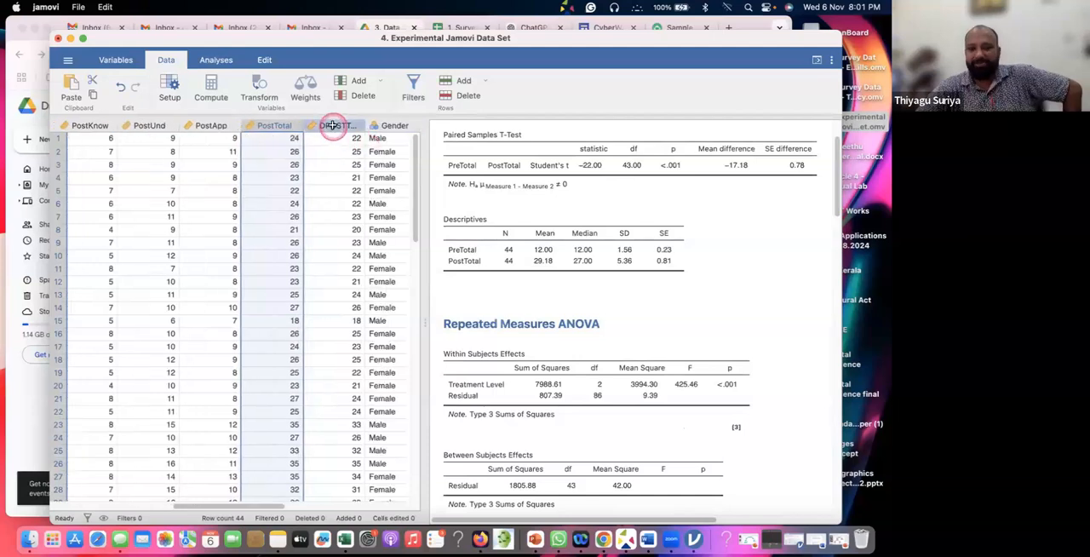
Examine the DPOSTTotal, Gender and Locality columns, the first pre-test columns, and the existing results down to the References
{"action": "left_click", "coordinate": [333, 126]}
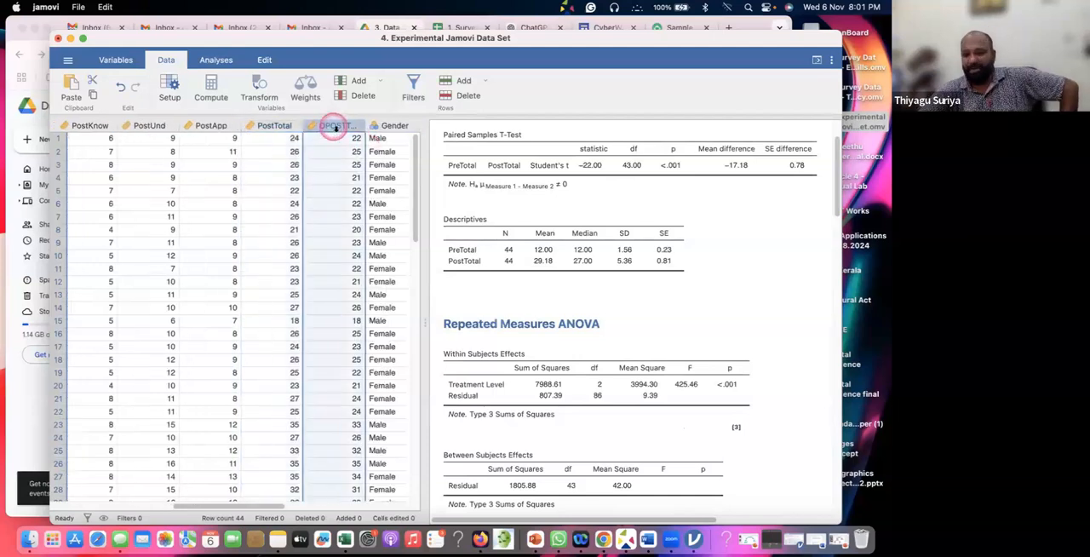
{"action": "scroll", "coordinate": [394, 165], "scroll_direction": "right", "scroll_amount": 1}
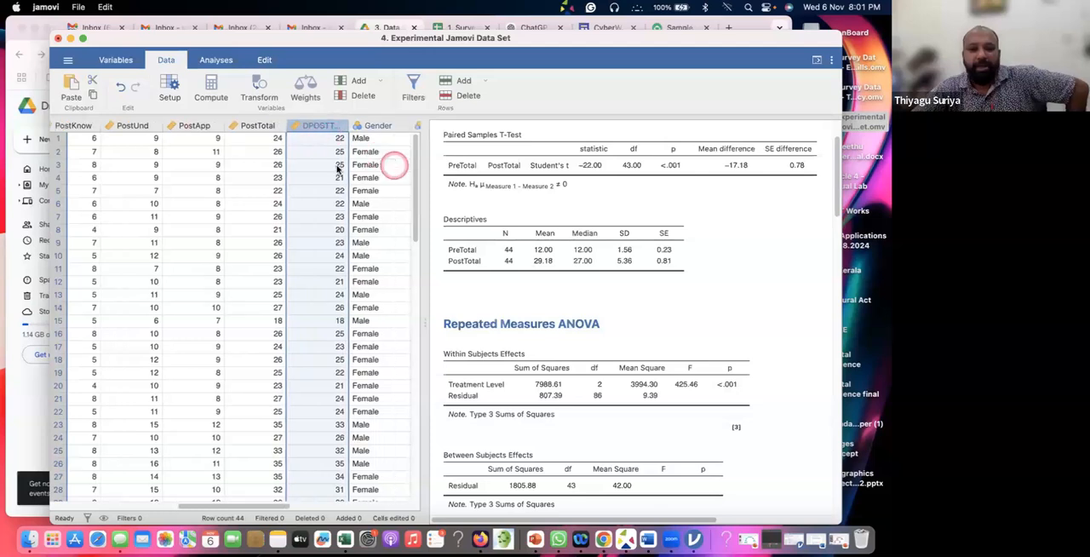
{"action": "scroll", "coordinate": [286, 182], "scroll_direction": "right", "scroll_amount": 5}
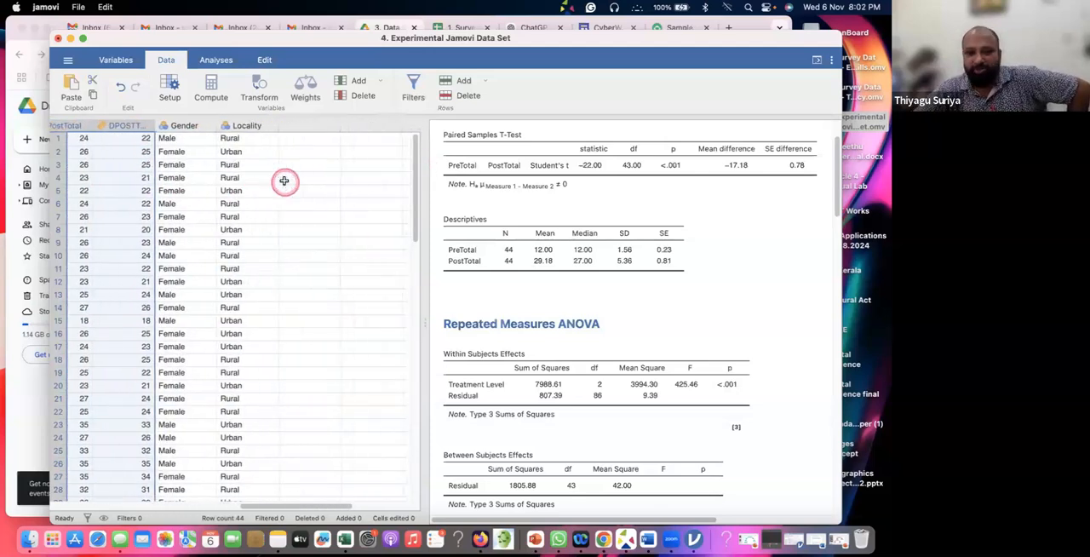
{"action": "scroll", "coordinate": [284, 181], "scroll_direction": "left", "scroll_amount": 10}
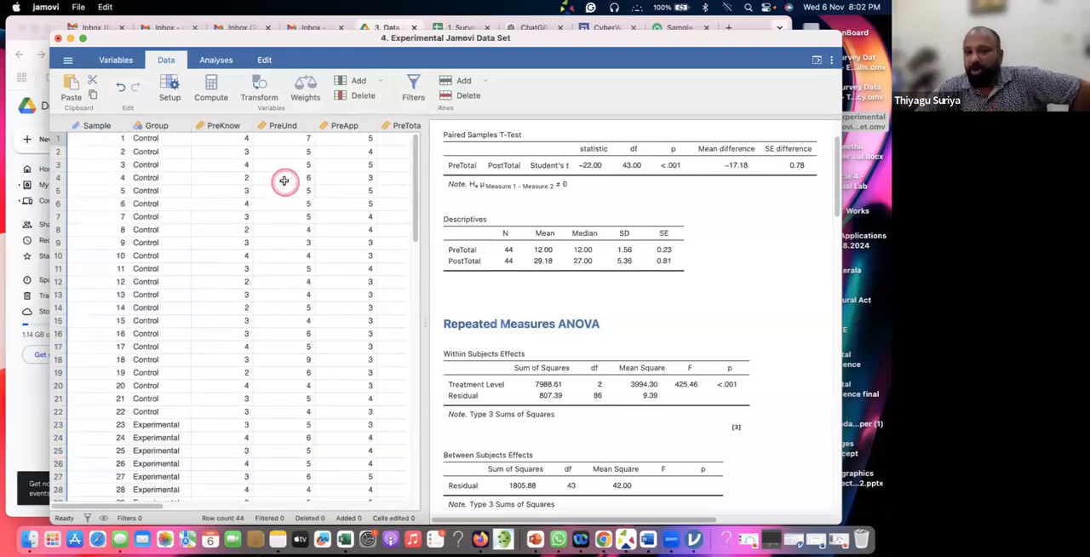
{"action": "left_click", "coordinate": [343, 159]}
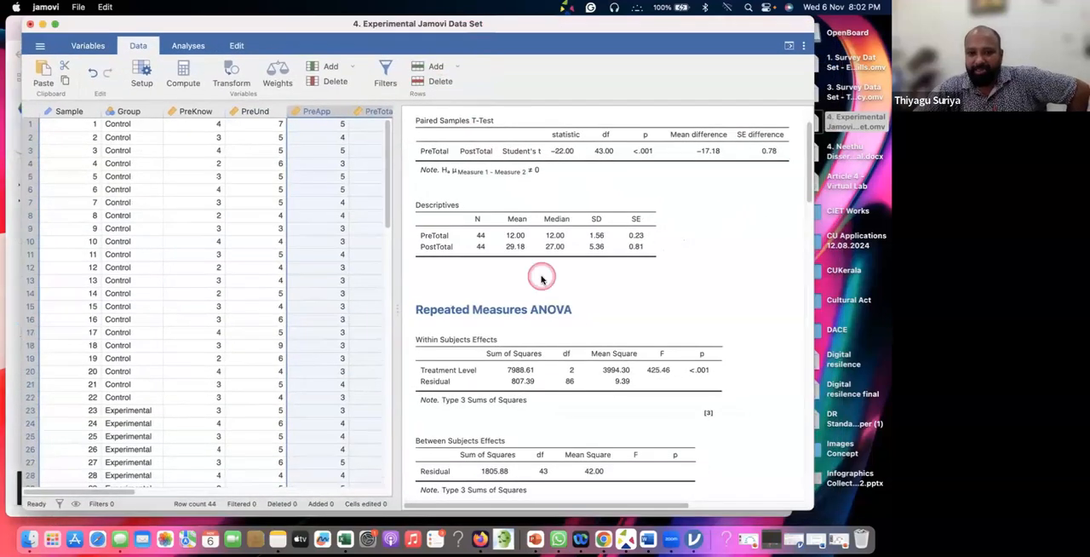
{"action": "scroll", "coordinate": [543, 275], "scroll_direction": "down", "scroll_amount": 3}
{"action": "scroll", "coordinate": [541, 279], "scroll_direction": "down", "scroll_amount": 15}
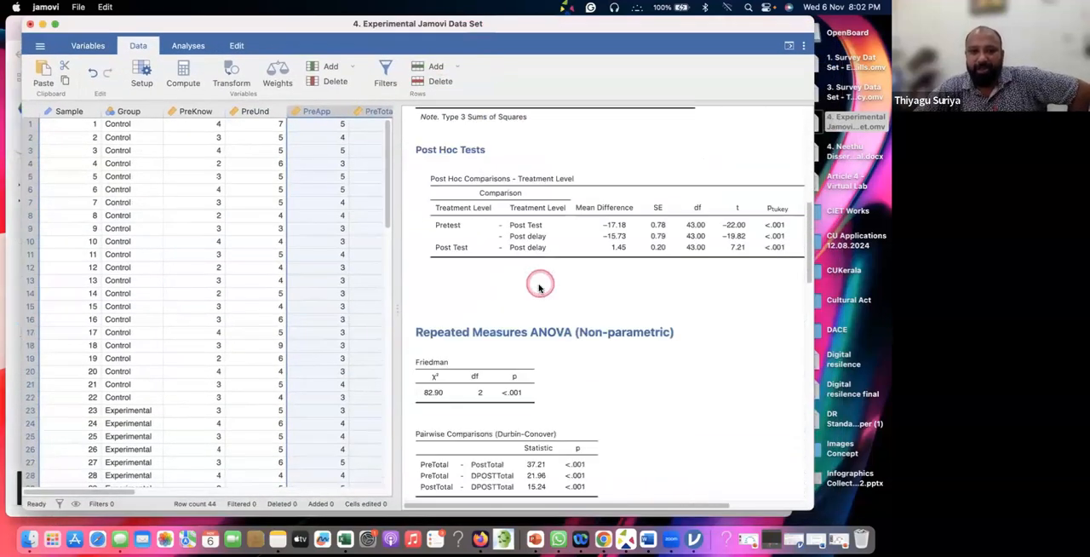
{"action": "scroll", "coordinate": [538, 291], "scroll_direction": "down", "scroll_amount": 10}
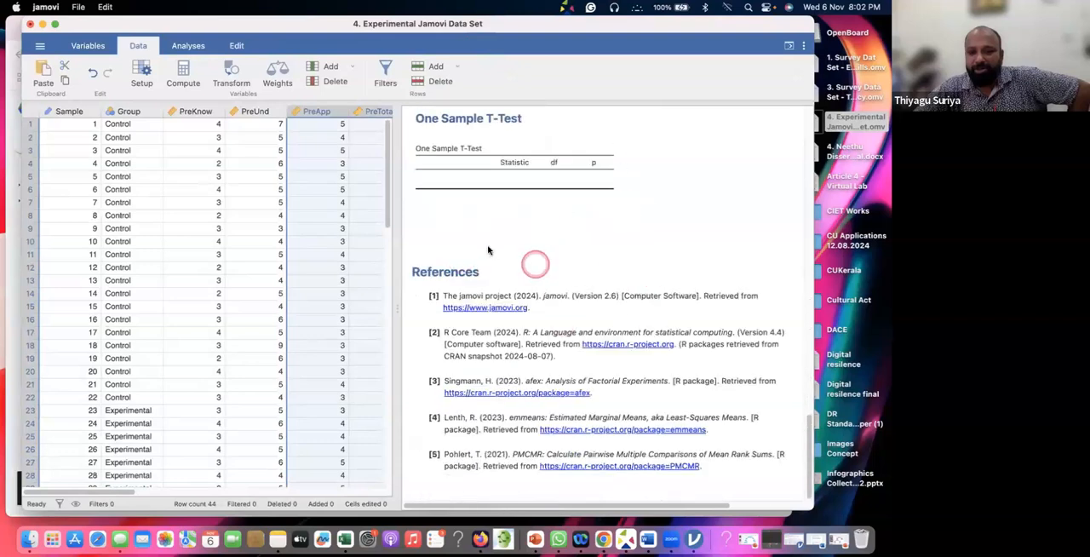
{"action": "scroll", "coordinate": [490, 243], "scroll_direction": "up", "scroll_amount": 3}
{"action": "scroll", "coordinate": [488, 240], "scroll_direction": "down", "scroll_amount": 3}
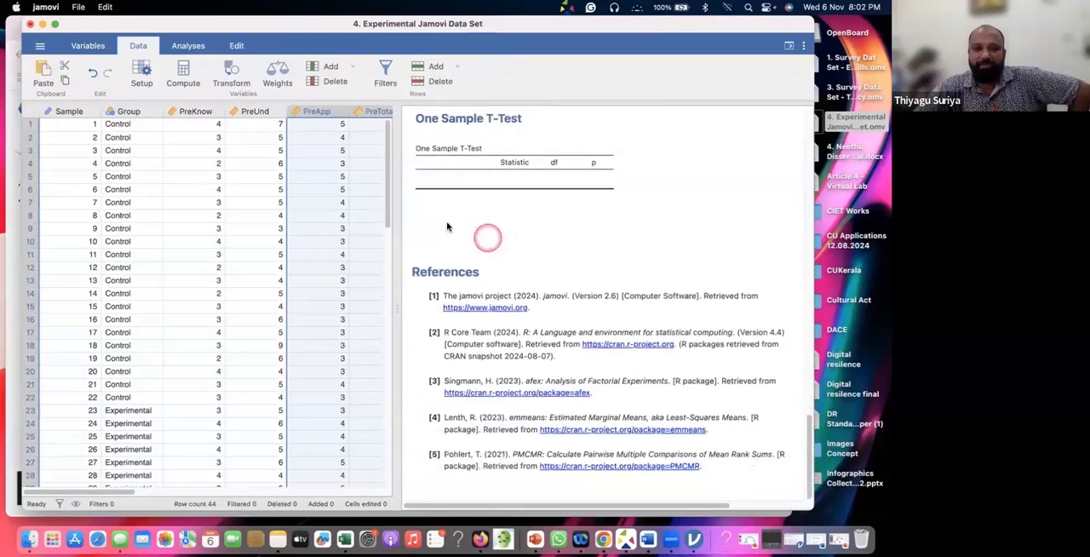
Create a new Independent Samples T-Test analysis for the experimental data set
{"action": "left_click", "coordinate": [96, 77]}
{"action": "left_click", "coordinate": [190, 52]}
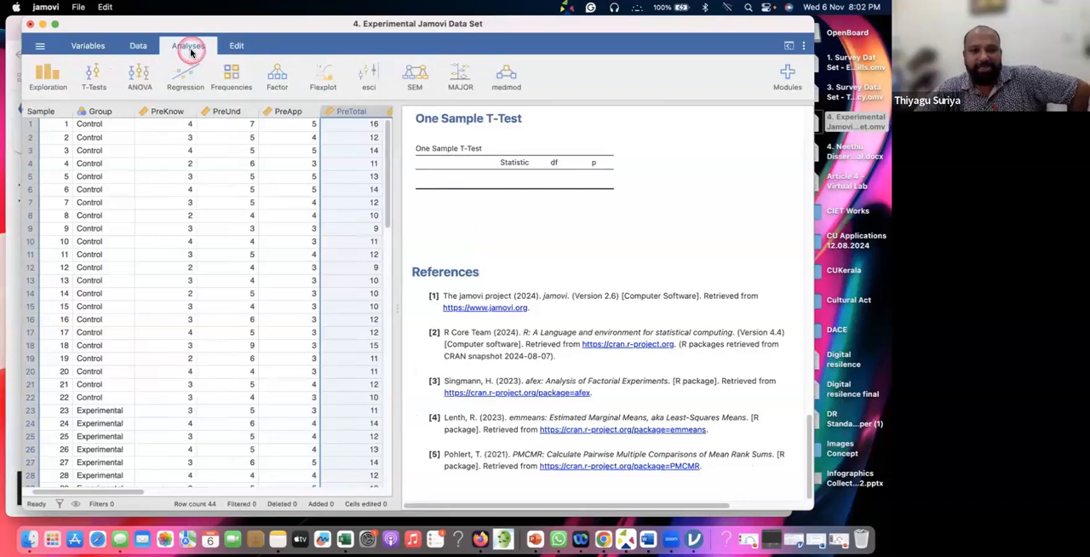
{"action": "left_click", "coordinate": [97, 82]}
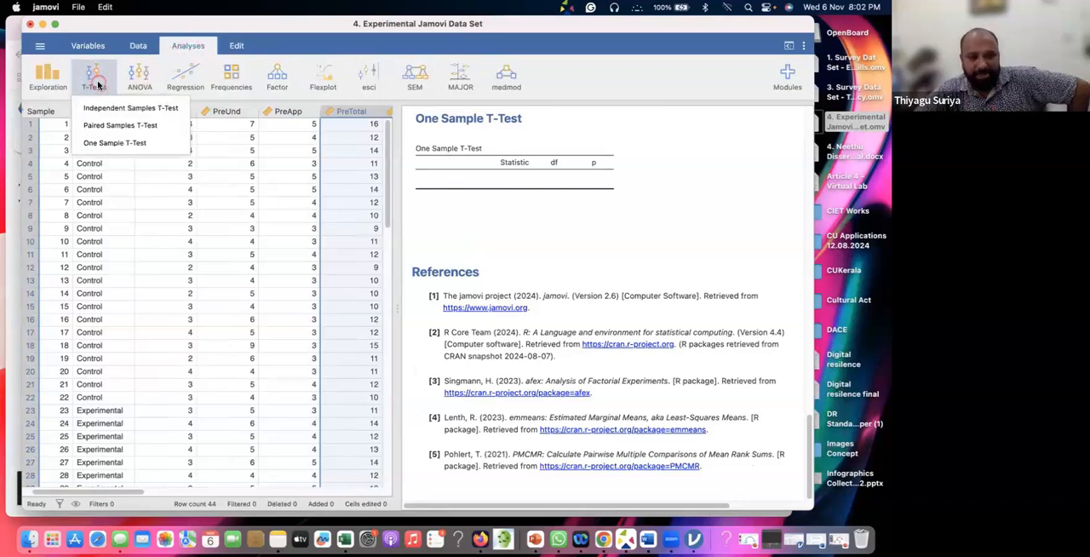
{"action": "left_click", "coordinate": [104, 110]}
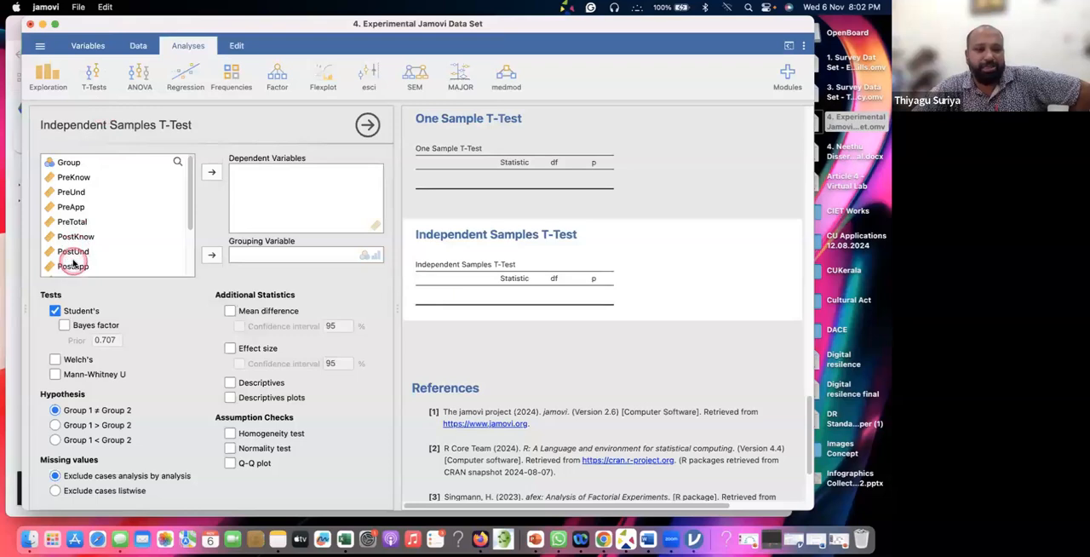
{"action": "scroll", "coordinate": [72, 264], "scroll_direction": "down", "scroll_amount": 3}
{"action": "left_click", "coordinate": [82, 223]}
{"action": "left_click", "coordinate": [82, 213]}
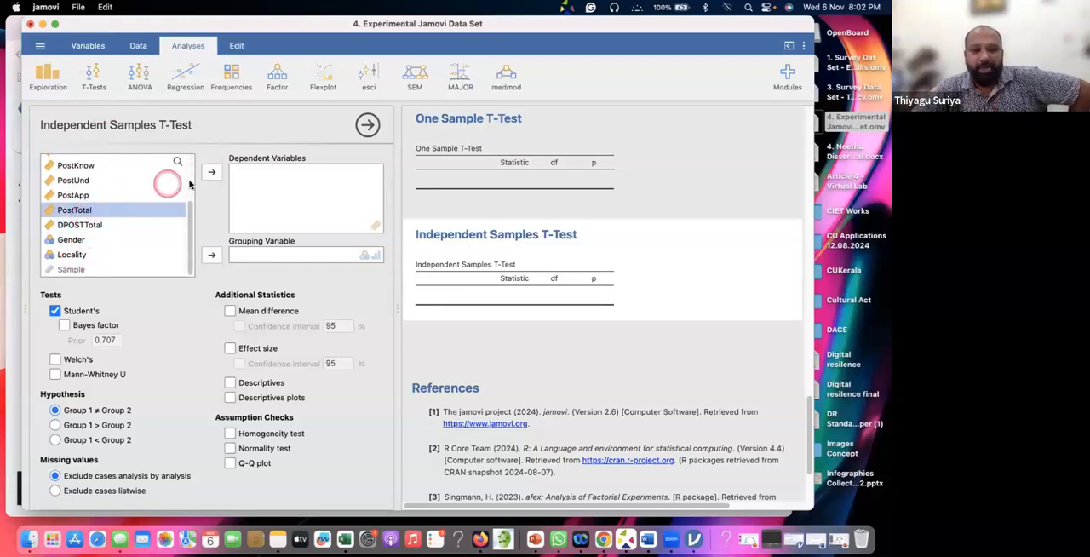
{"action": "left_click", "coordinate": [211, 172]}
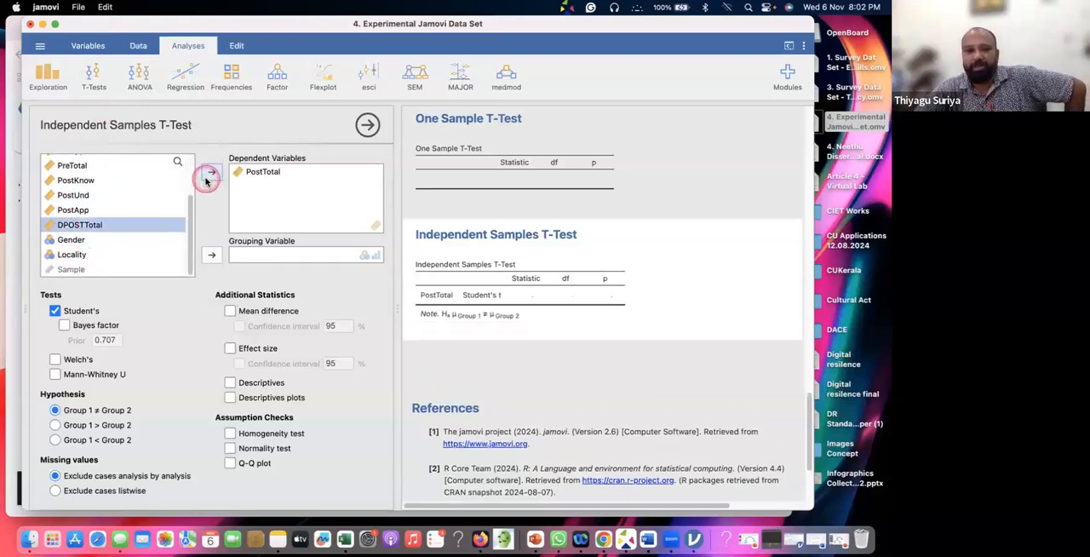
{"action": "scroll", "coordinate": [117, 203], "scroll_direction": "up", "scroll_amount": 3}
{"action": "left_click", "coordinate": [74, 178]}
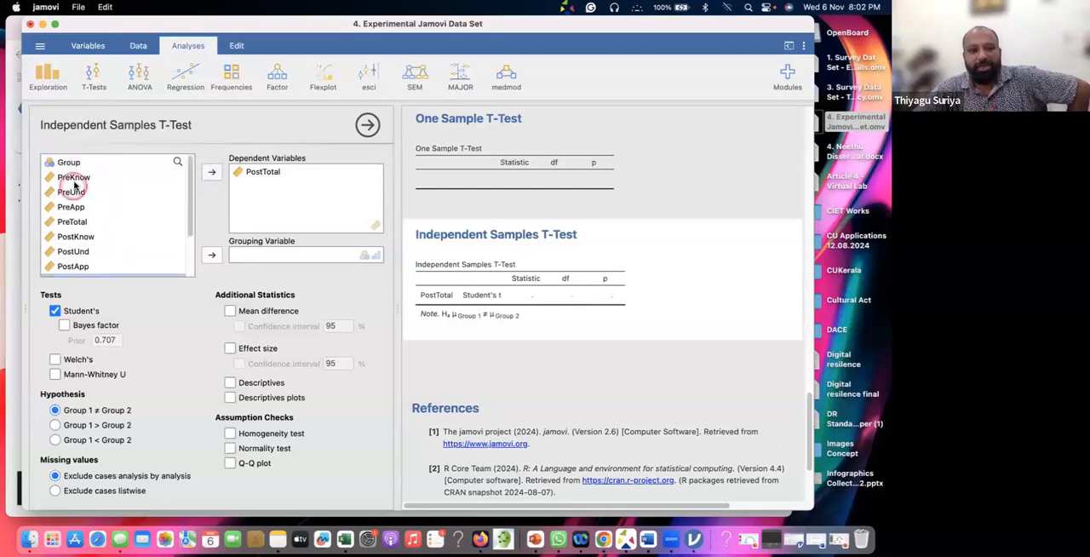
{"action": "left_click", "coordinate": [267, 172]}
{"action": "left_click", "coordinate": [210, 173]}
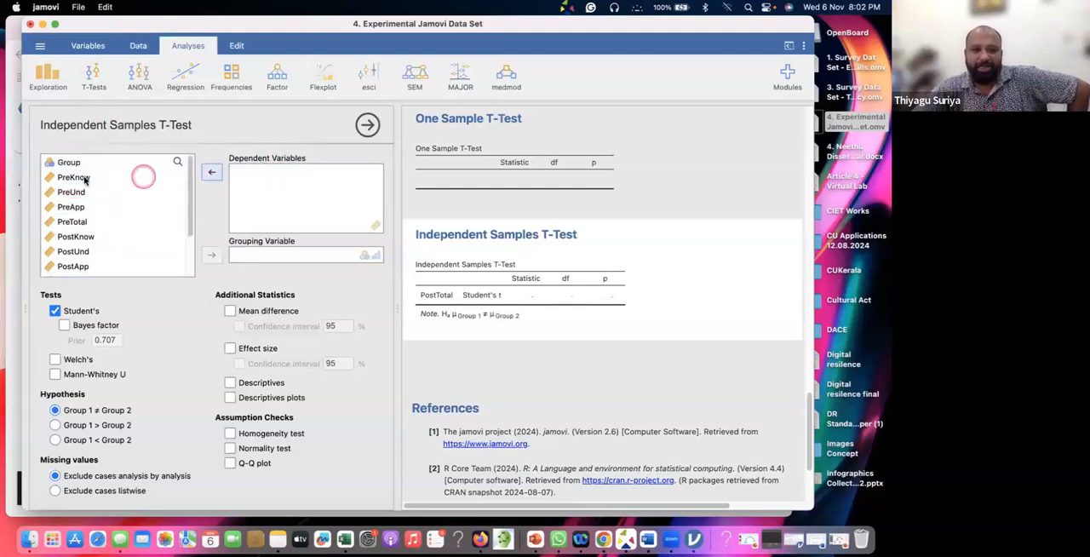
Assign PreKnow, PreUnd, PreApp, PreTotal, PostKnow, PostUnd, PostApp and PostTotal as dependent variables of the independent samples t-test
{"action": "left_click", "coordinate": [90, 178]}
{"action": "left_click", "coordinate": [213, 173]}
{"action": "left_click", "coordinate": [212, 172]}
{"action": "left_click", "coordinate": [212, 173]}
{"action": "left_click", "coordinate": [212, 173]}
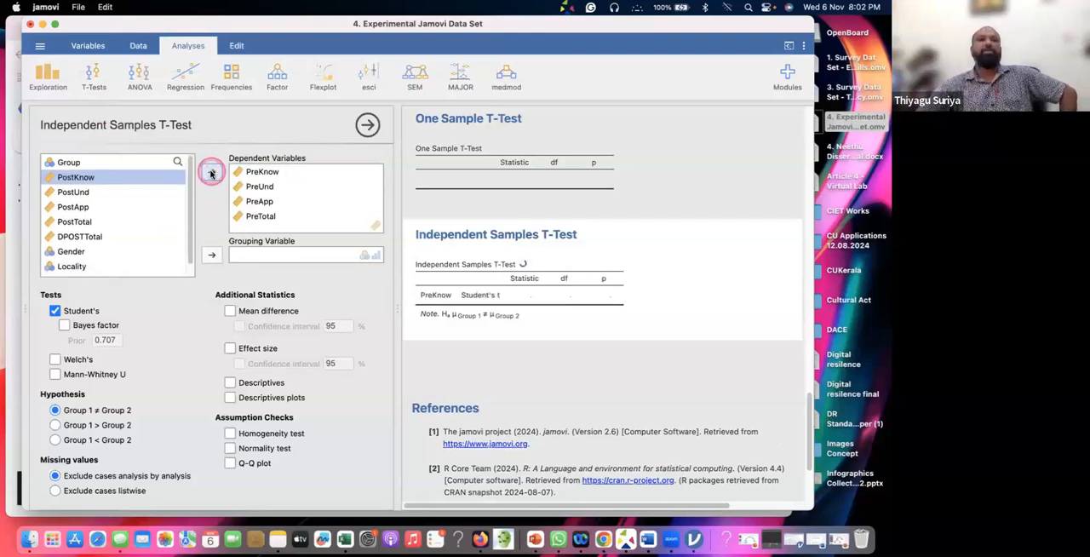
{"action": "left_click", "coordinate": [212, 173]}
{"action": "left_click", "coordinate": [212, 173]}
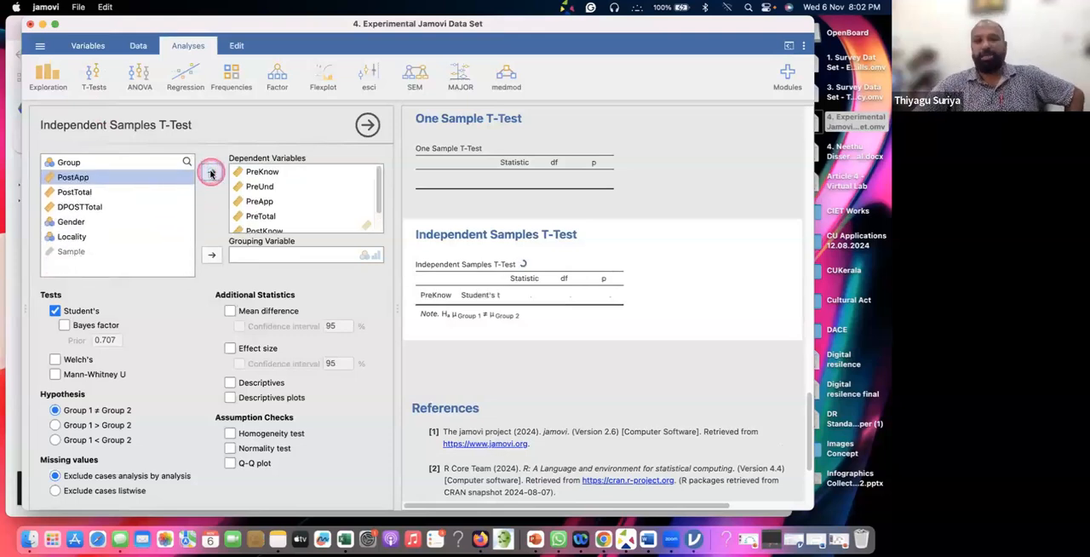
{"action": "left_click", "coordinate": [212, 173]}
{"action": "left_click", "coordinate": [212, 173]}
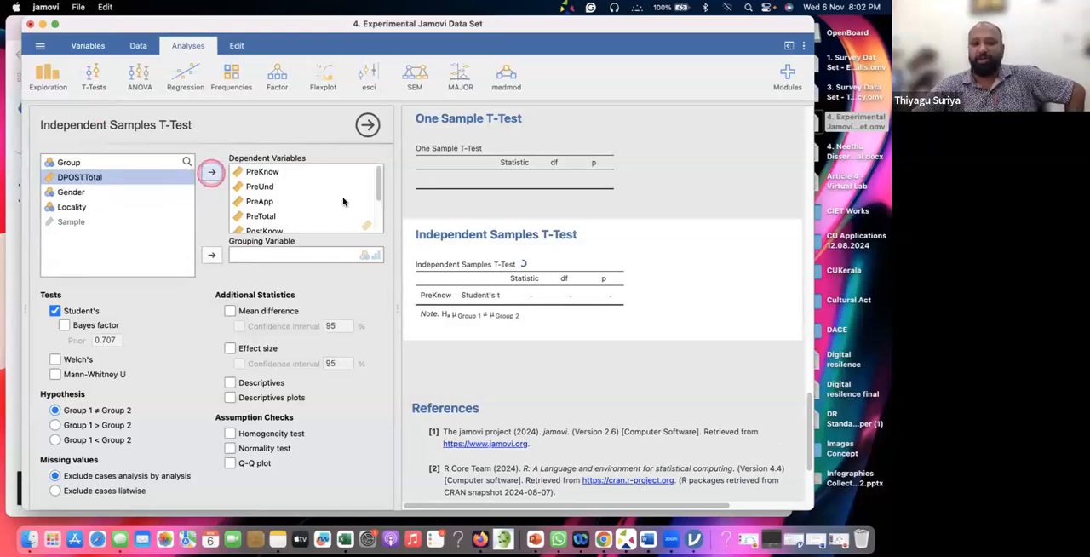
{"action": "scroll", "coordinate": [344, 201], "scroll_direction": "down", "scroll_amount": 2}
{"action": "scroll", "coordinate": [344, 201], "scroll_direction": "down", "scroll_amount": 2}
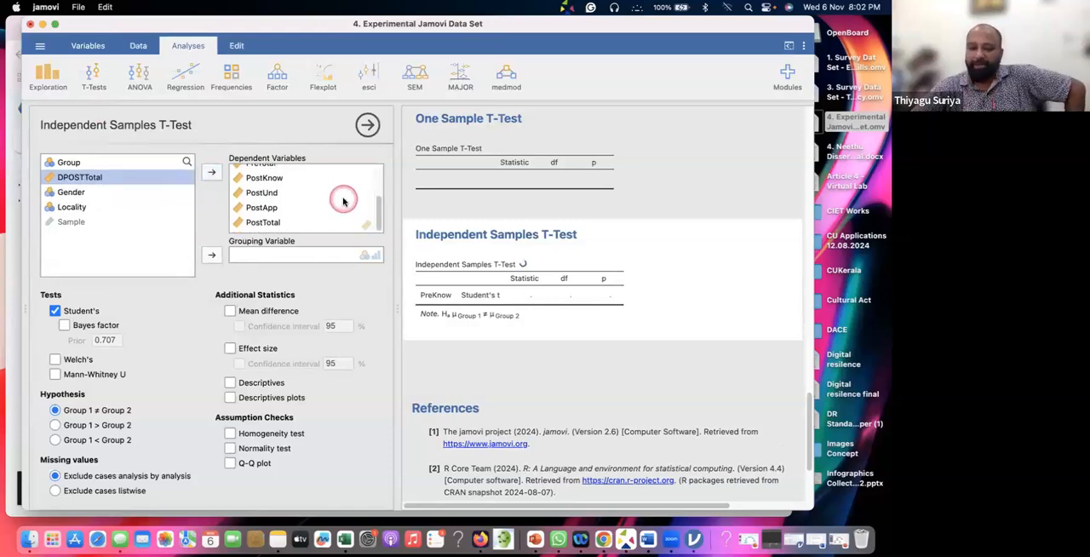
Set Group as the grouping variable and view the independent samples t-test results table
{"action": "left_click", "coordinate": [70, 162]}
{"action": "left_click", "coordinate": [212, 255]}
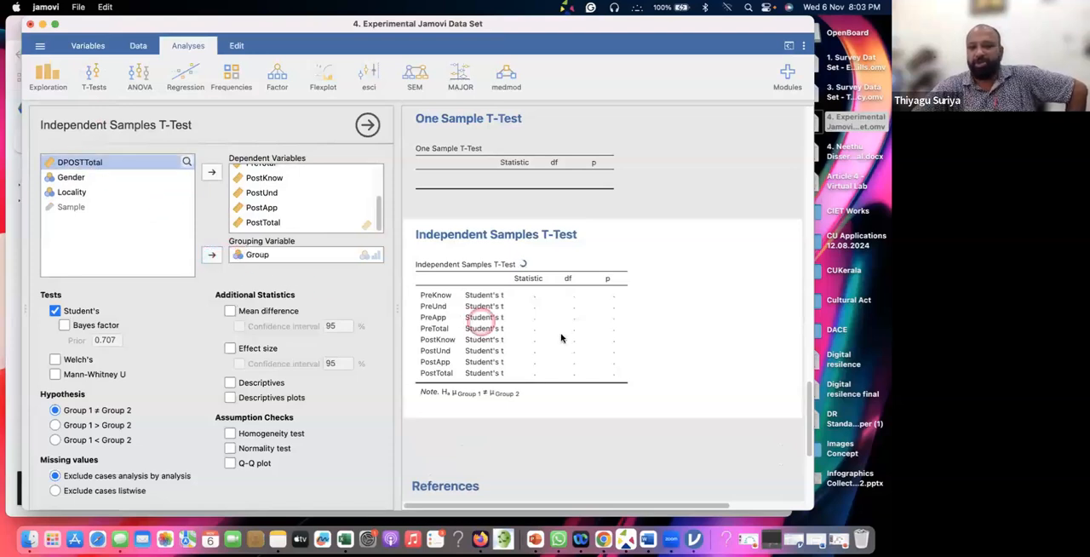
{"action": "scroll", "coordinate": [553, 336], "scroll_direction": "down", "scroll_amount": 5}
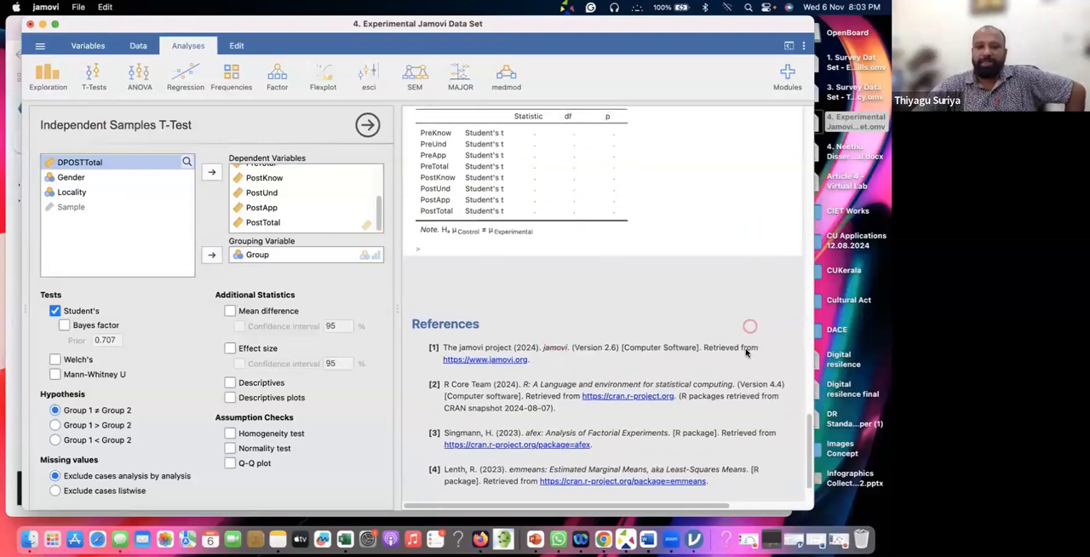
{"action": "scroll", "coordinate": [628, 289], "scroll_direction": "down", "scroll_amount": 3}
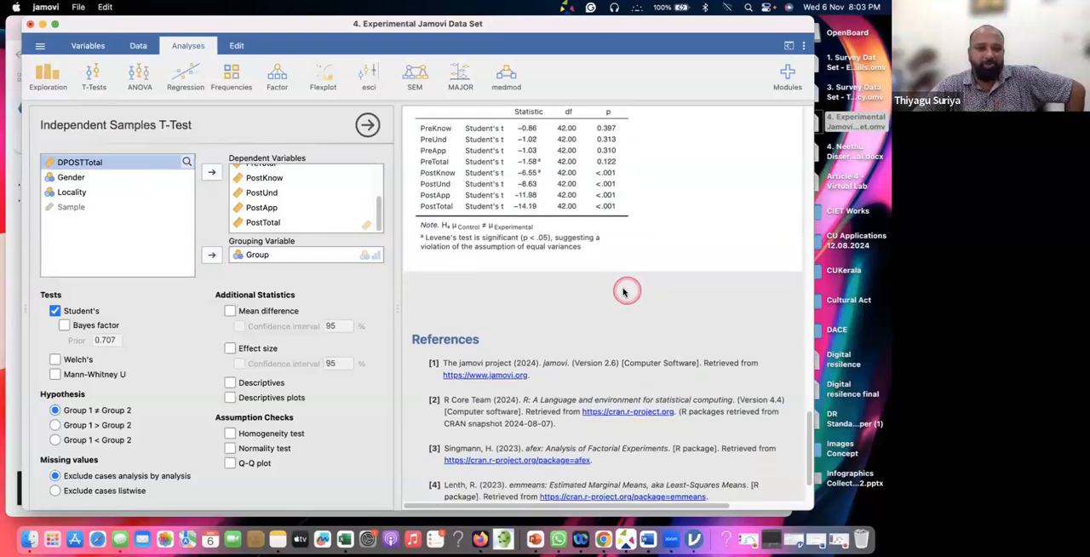
Add Welch's test and the homogeneity test to the independent samples t-test
{"action": "left_click", "coordinate": [229, 433]}
{"action": "left_click", "coordinate": [665, 262]}
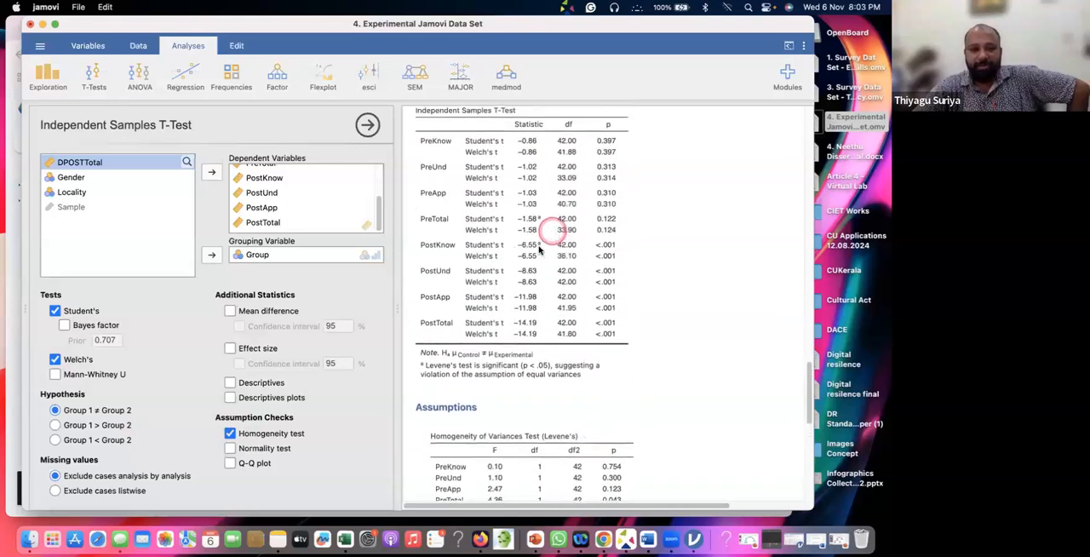
{"action": "left_click", "coordinate": [231, 449]}
{"action": "left_click", "coordinate": [639, 256]}
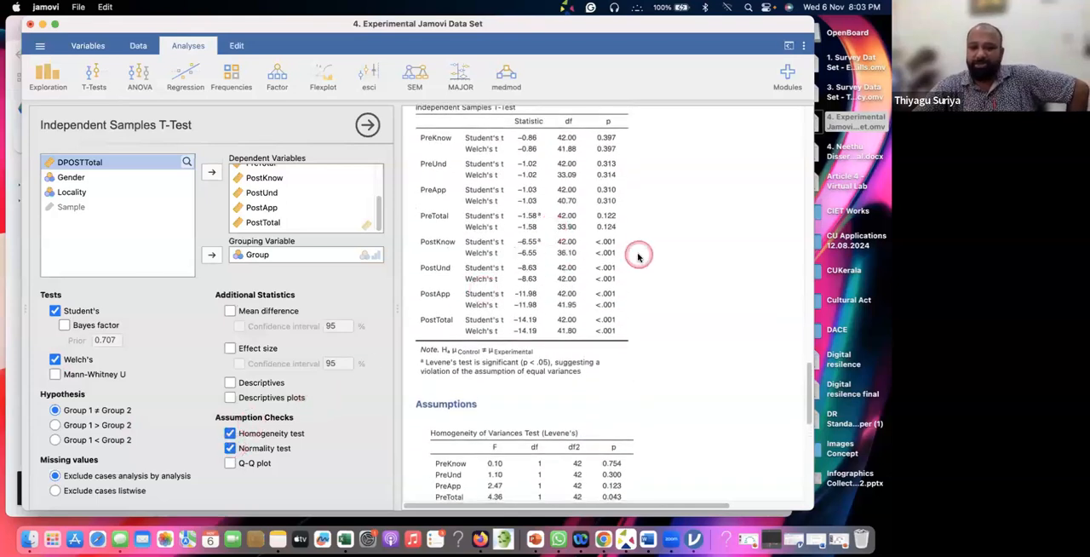
{"action": "left_click", "coordinate": [231, 448]}
Include Descriptives and Effect size in the analysis, and review the t-test and Levene's homogeneity tables
{"action": "left_click", "coordinate": [232, 383]}
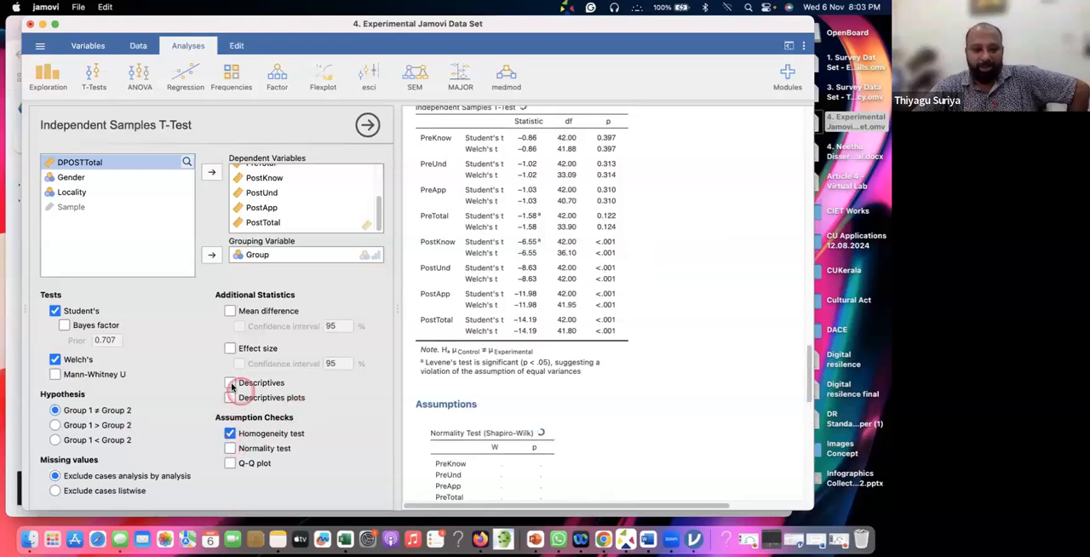
{"action": "left_click", "coordinate": [652, 261]}
{"action": "left_click", "coordinate": [229, 350]}
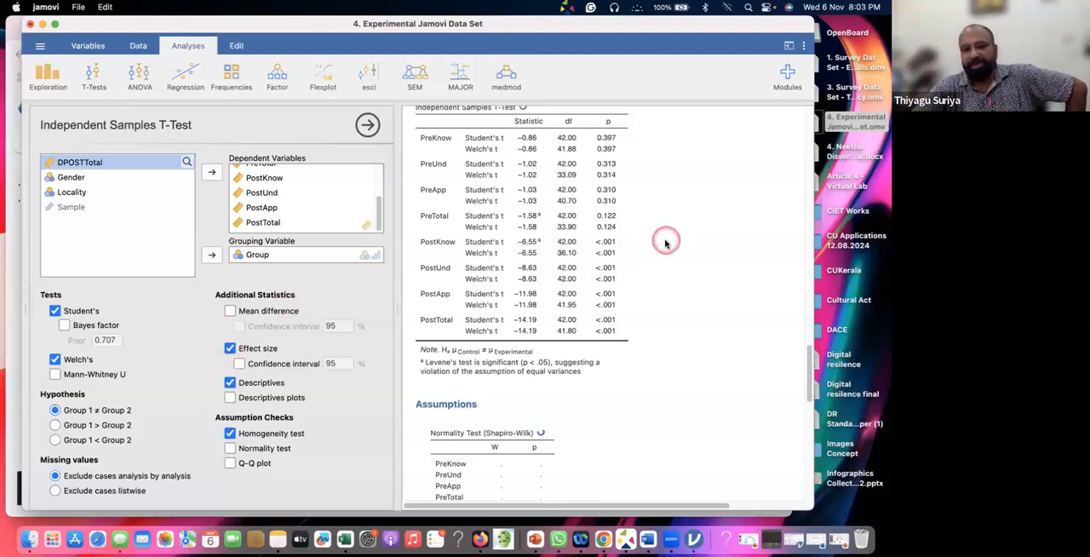
{"action": "scroll", "coordinate": [665, 243], "scroll_direction": "down", "scroll_amount": 5}
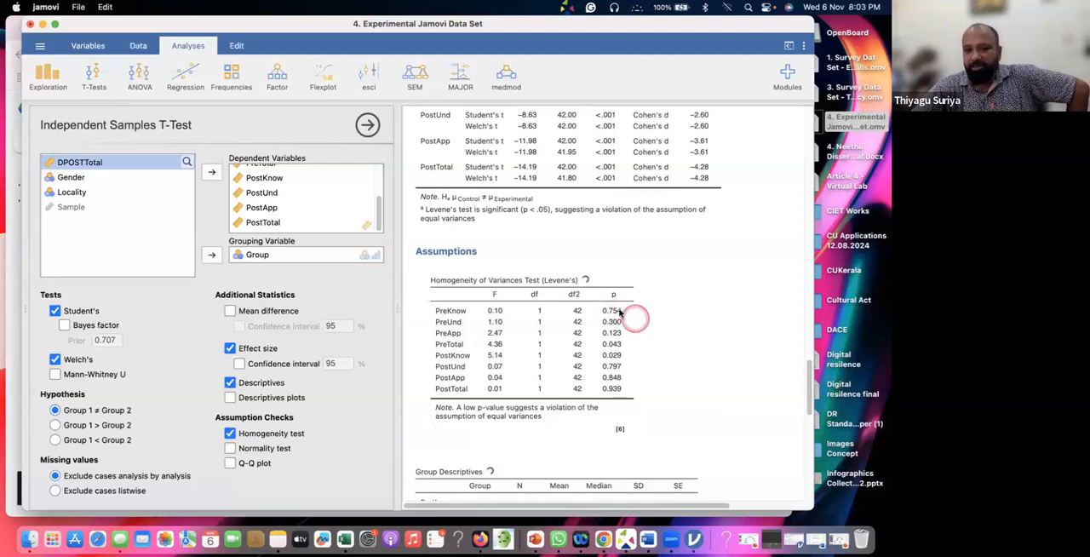
{"action": "scroll", "coordinate": [603, 315], "scroll_direction": "up", "scroll_amount": 4}
{"action": "scroll", "coordinate": [606, 314], "scroll_direction": "up", "scroll_amount": 2}
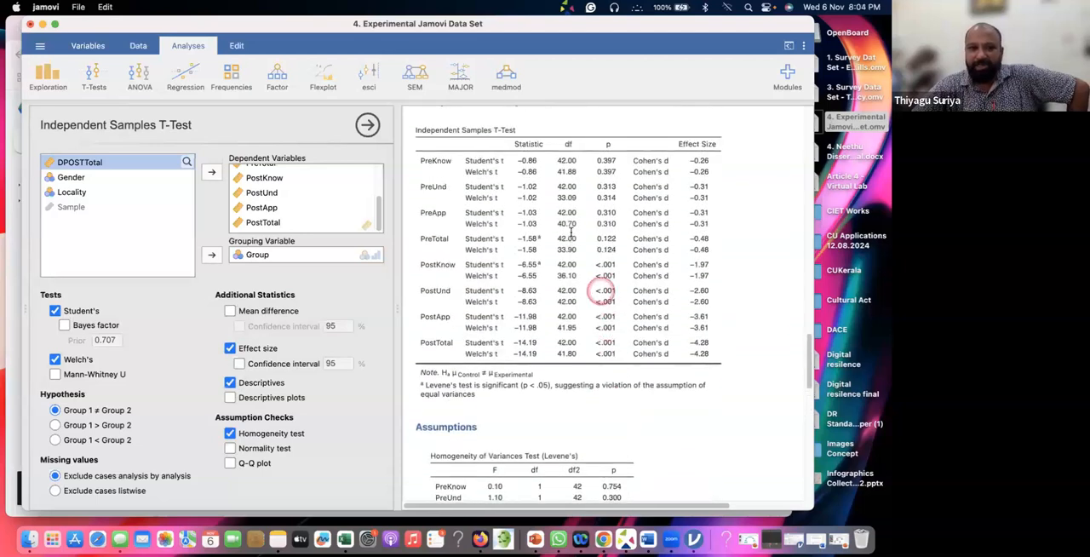
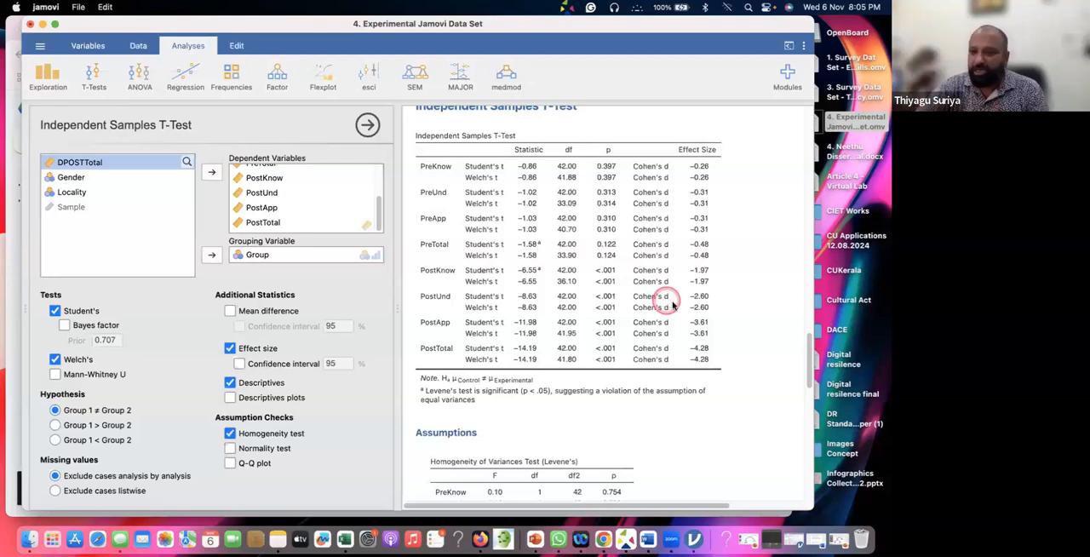
Start a paired samples t-test with PreTotal and PostTotal as the paired variables
{"action": "scroll", "coordinate": [664, 302], "scroll_direction": "down", "scroll_amount": 3}
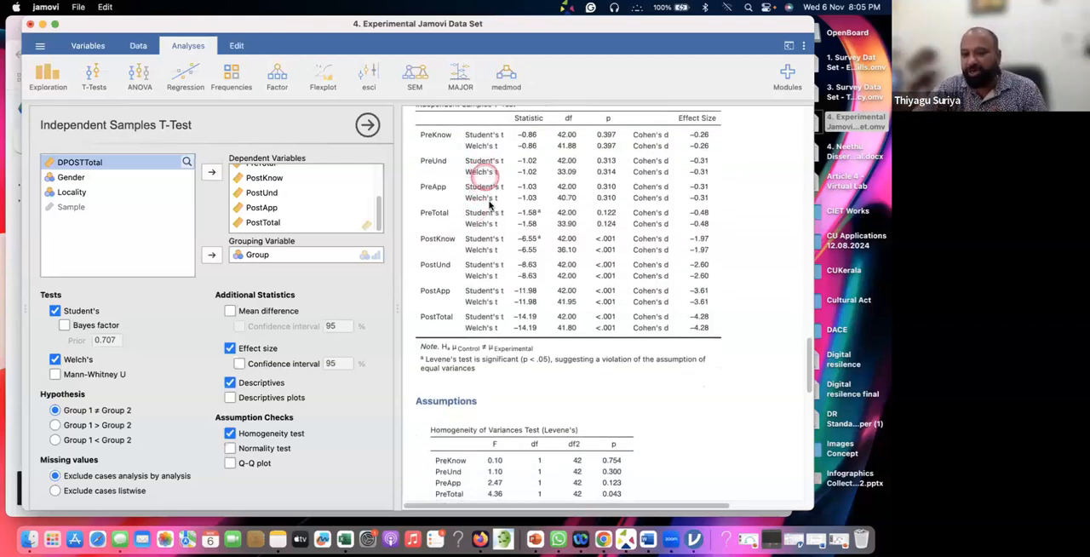
{"action": "scroll", "coordinate": [487, 213], "scroll_direction": "down", "scroll_amount": 5}
{"action": "scroll", "coordinate": [498, 246], "scroll_direction": "down", "scroll_amount": 2}
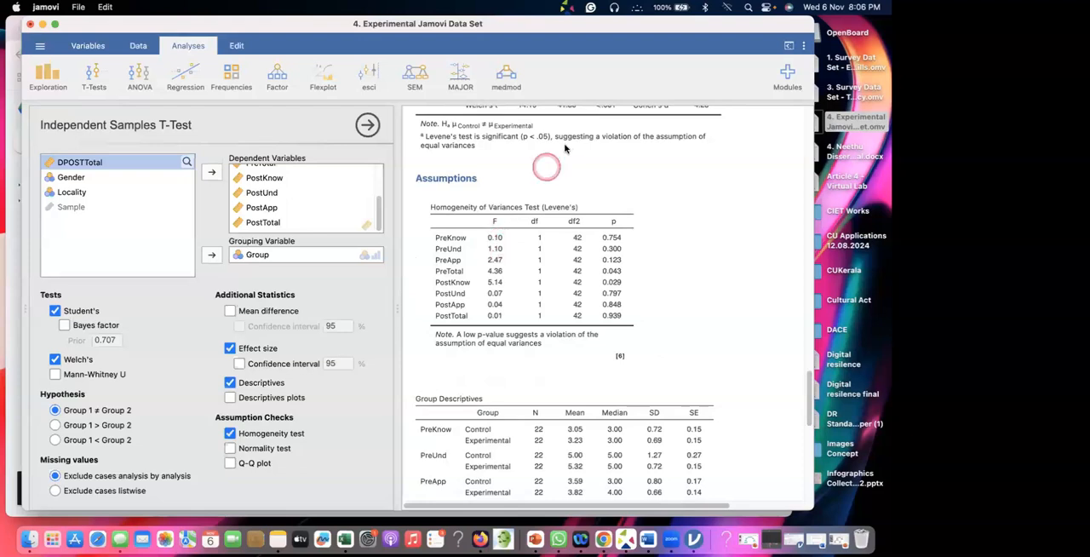
{"action": "left_click", "coordinate": [96, 78]}
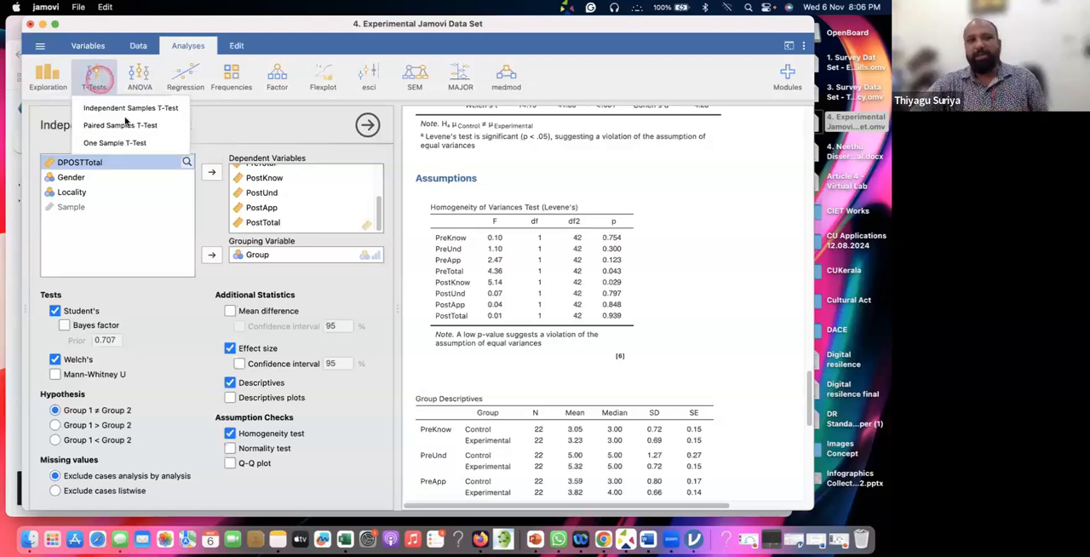
{"action": "left_click", "coordinate": [111, 144]}
{"action": "left_click", "coordinate": [121, 126]}
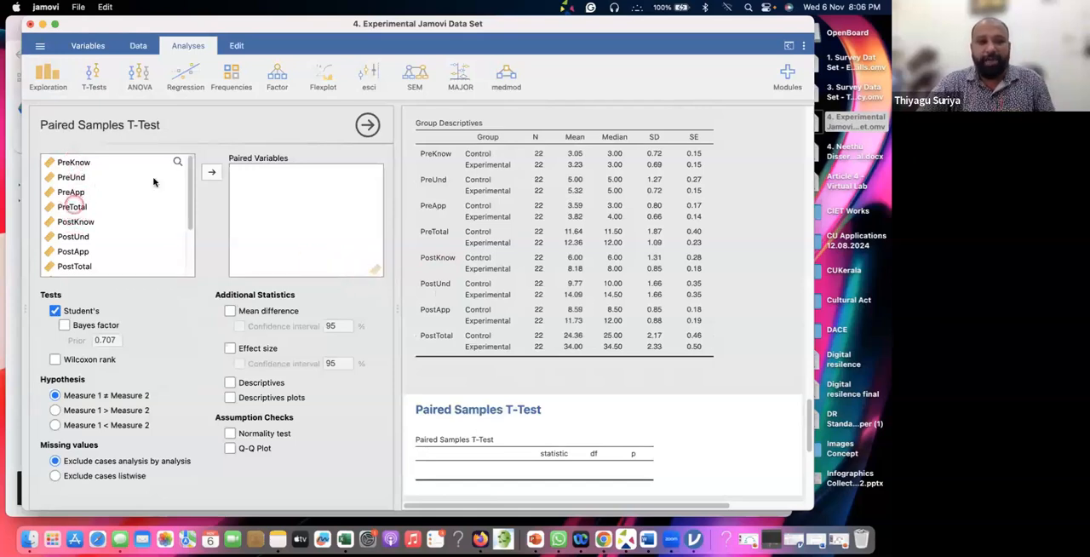
{"action": "left_click", "coordinate": [71, 207]}
{"action": "left_click", "coordinate": [211, 172]}
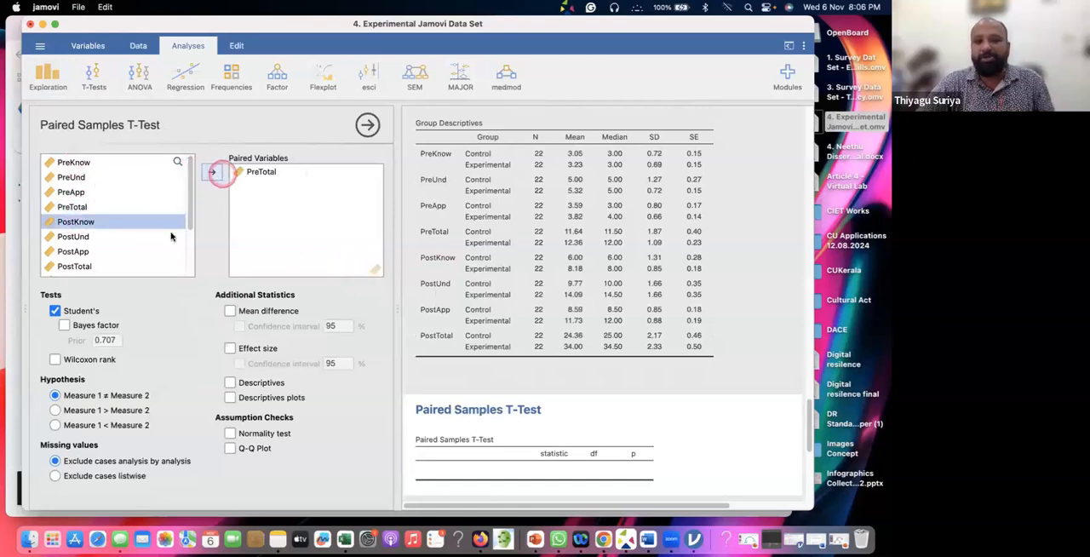
{"action": "left_click", "coordinate": [82, 265]}
{"action": "left_click", "coordinate": [211, 172]}
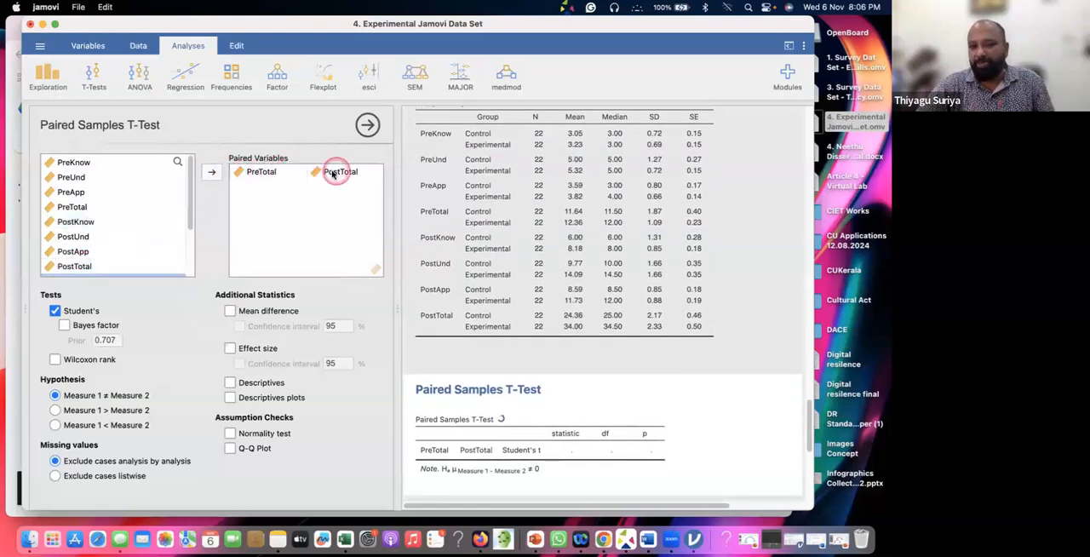
Include Descriptives and Effect size in the paired samples t-test
{"action": "scroll", "coordinate": [486, 229], "scroll_direction": "down", "scroll_amount": 4}
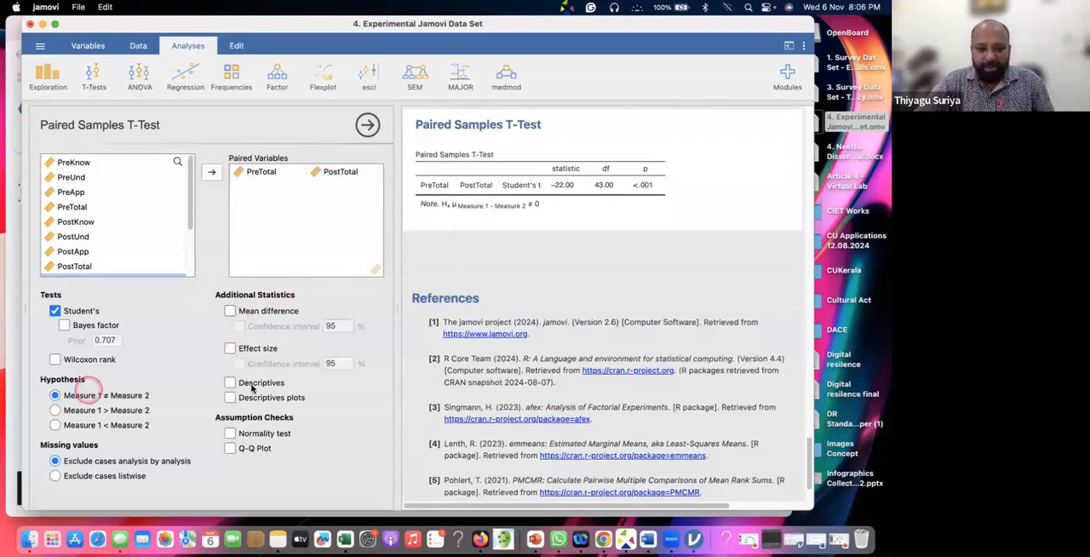
{"action": "left_click", "coordinate": [230, 383]}
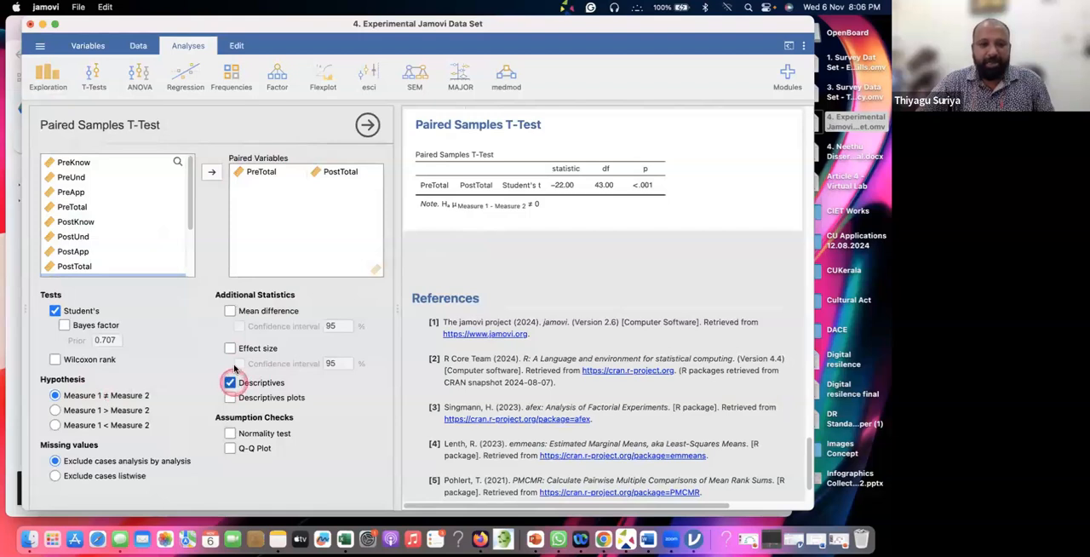
{"action": "left_click", "coordinate": [230, 349]}
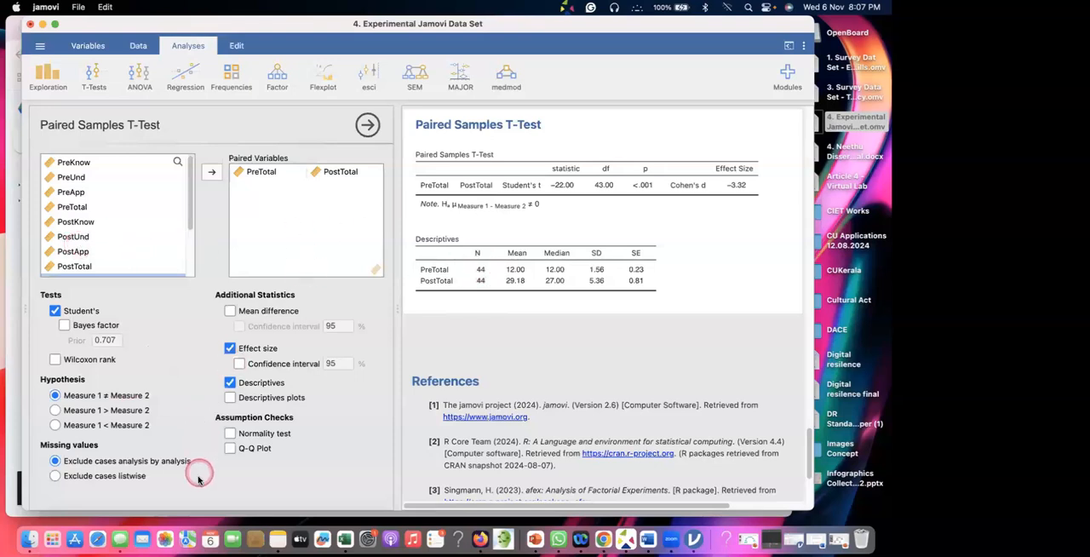
Reveal the data spreadsheet beside the paired samples analysis and examine the Control and Experimental rows in the Group column
{"action": "left_click", "coordinate": [30, 300]}
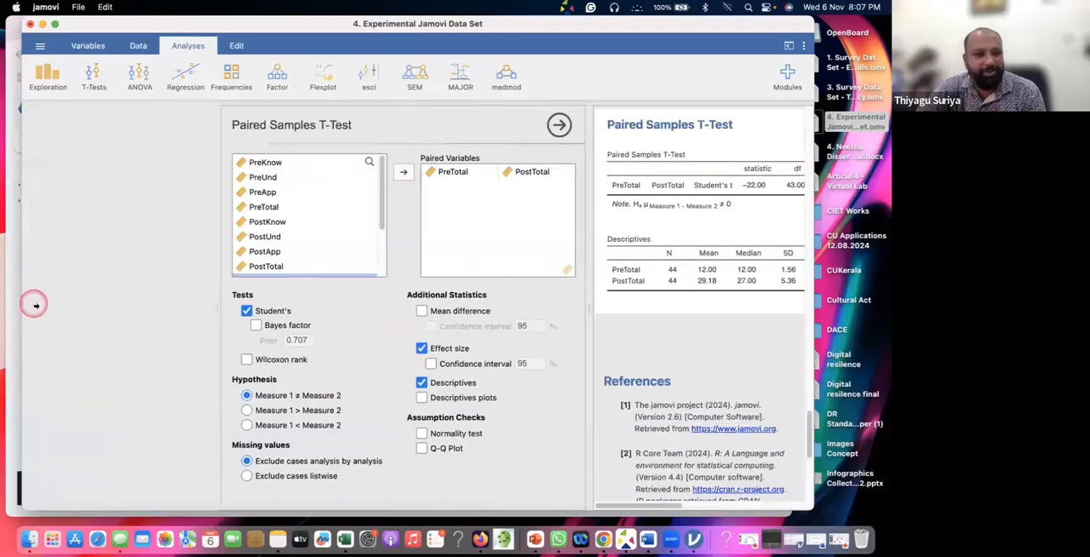
{"action": "scroll", "coordinate": [119, 260], "scroll_direction": "left", "scroll_amount": 3}
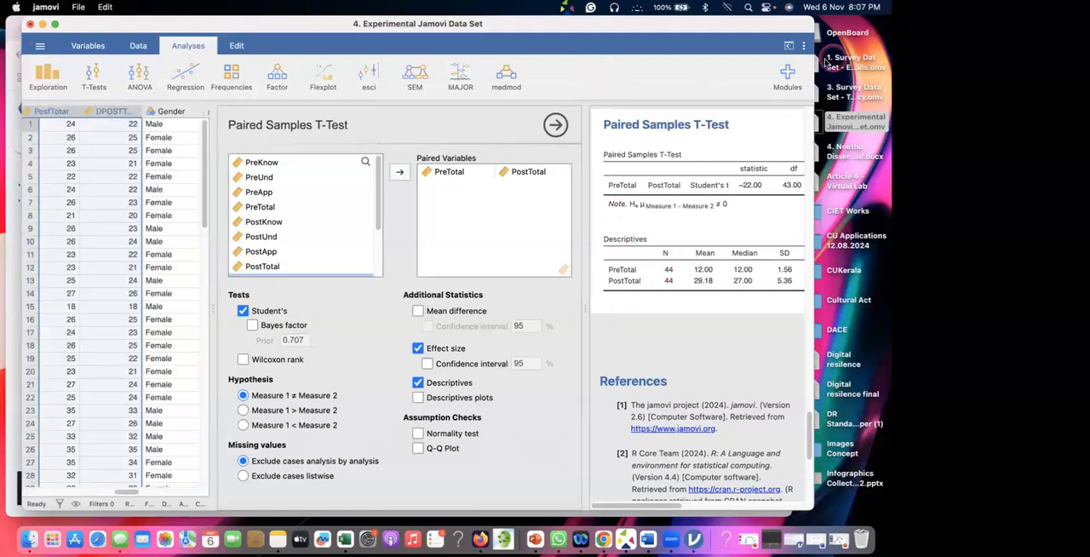
{"action": "left_click_drag", "start_coordinate": [815, 64], "coordinate": [839, 58]}
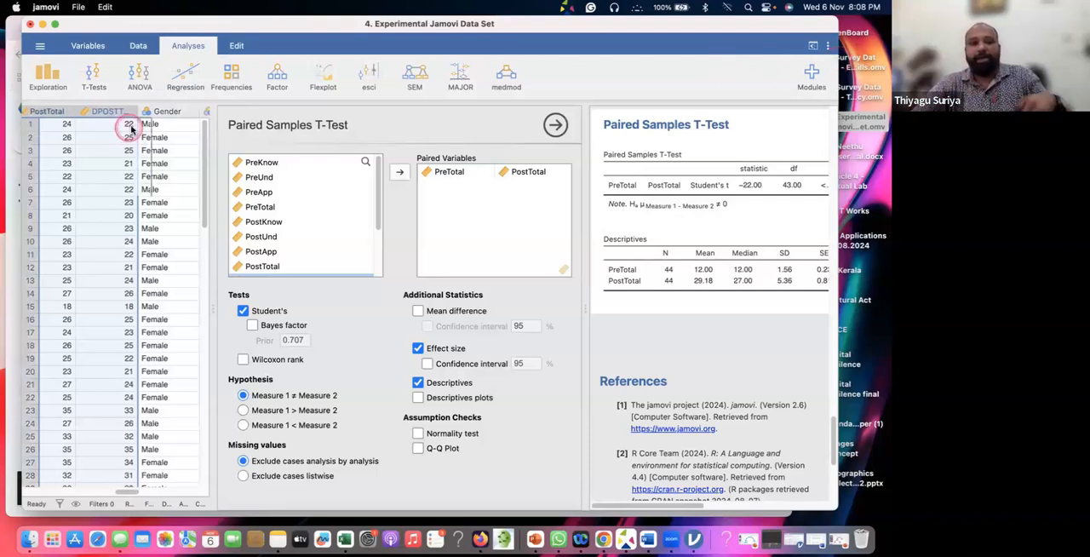
{"action": "scroll", "coordinate": [86, 204], "scroll_direction": "left", "scroll_amount": 3}
{"action": "scroll", "coordinate": [93, 215], "scroll_direction": "left", "scroll_amount": 10}
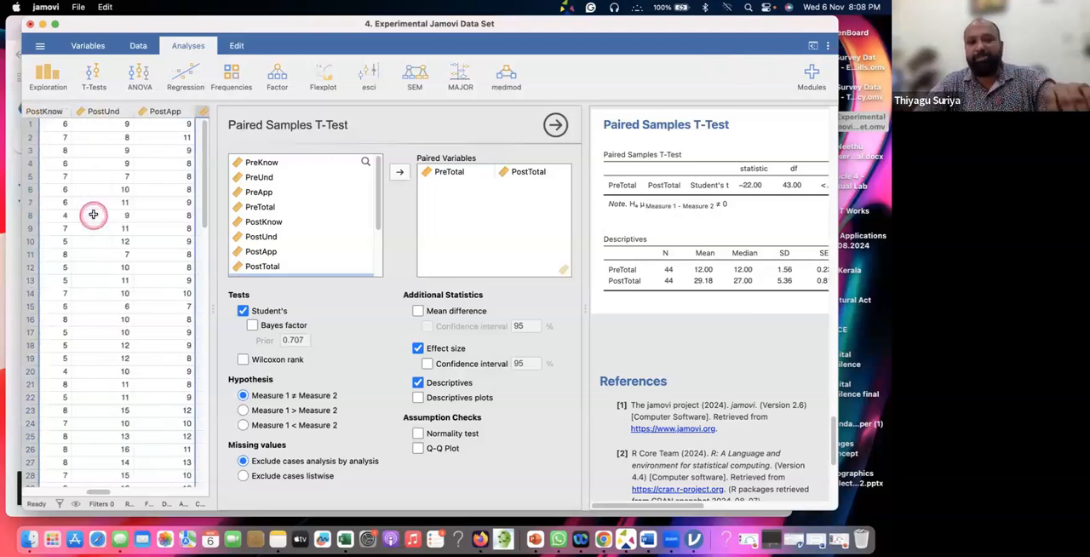
{"action": "key", "text": "super+a"}
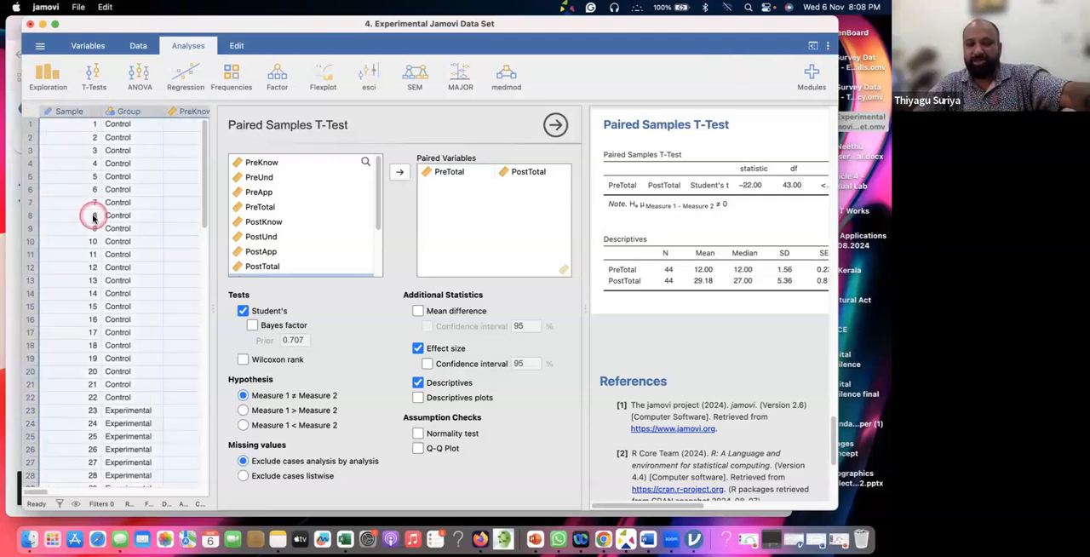
{"action": "scroll", "coordinate": [93, 217], "scroll_direction": "down", "scroll_amount": 10}
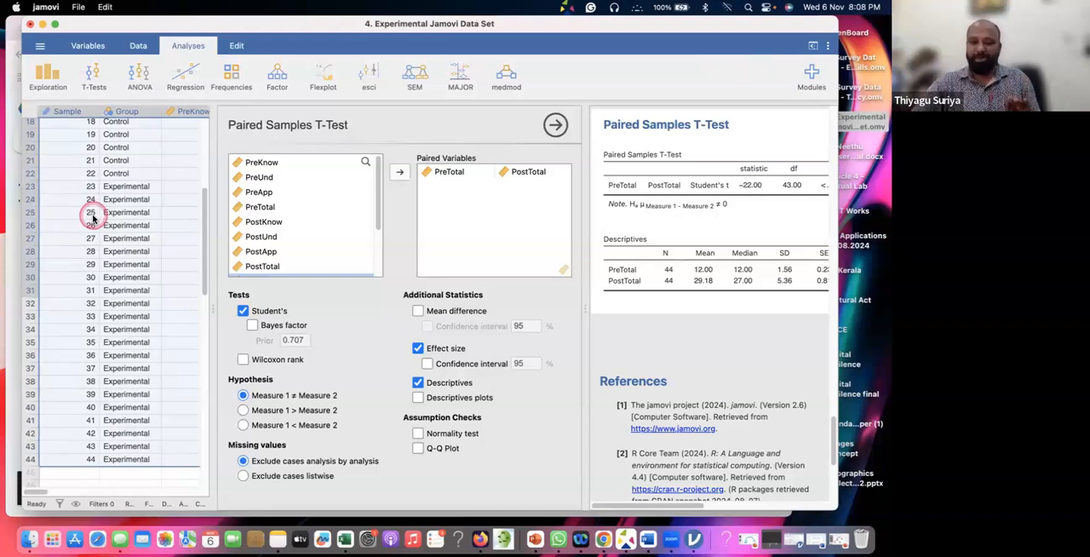
{"action": "scroll", "coordinate": [94, 217], "scroll_direction": "up", "scroll_amount": 5}
{"action": "scroll", "coordinate": [94, 224], "scroll_direction": "up", "scroll_amount": 3}
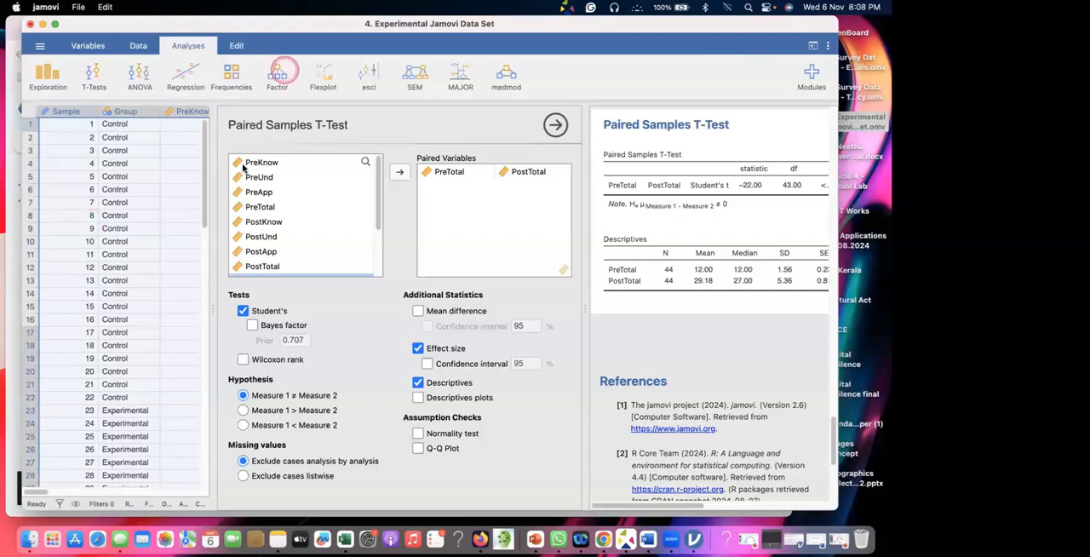
{"action": "left_click", "coordinate": [198, 112]}
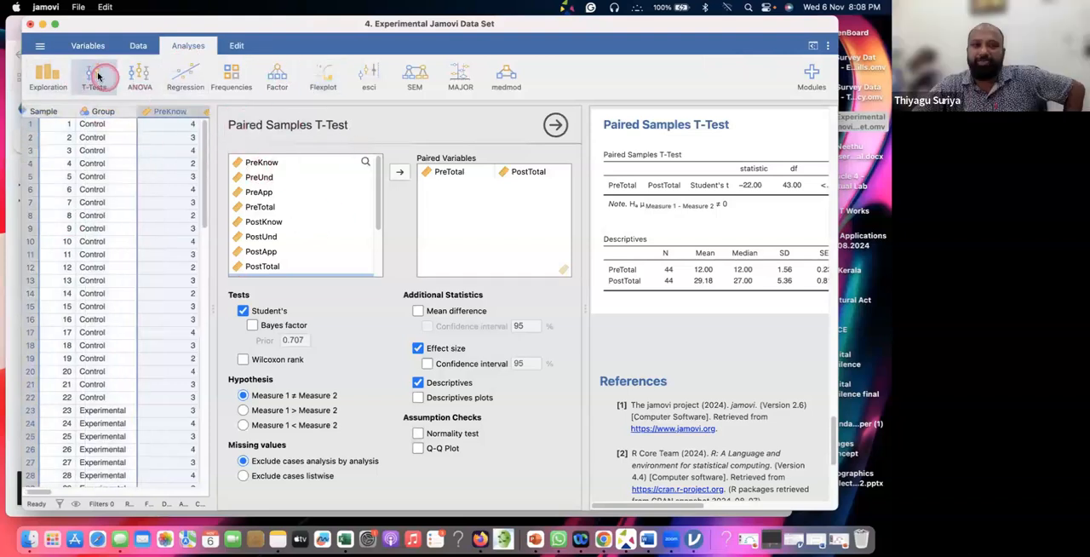
Create a row filter on the data with the formula Group == 1
{"action": "left_click", "coordinate": [137, 47]}
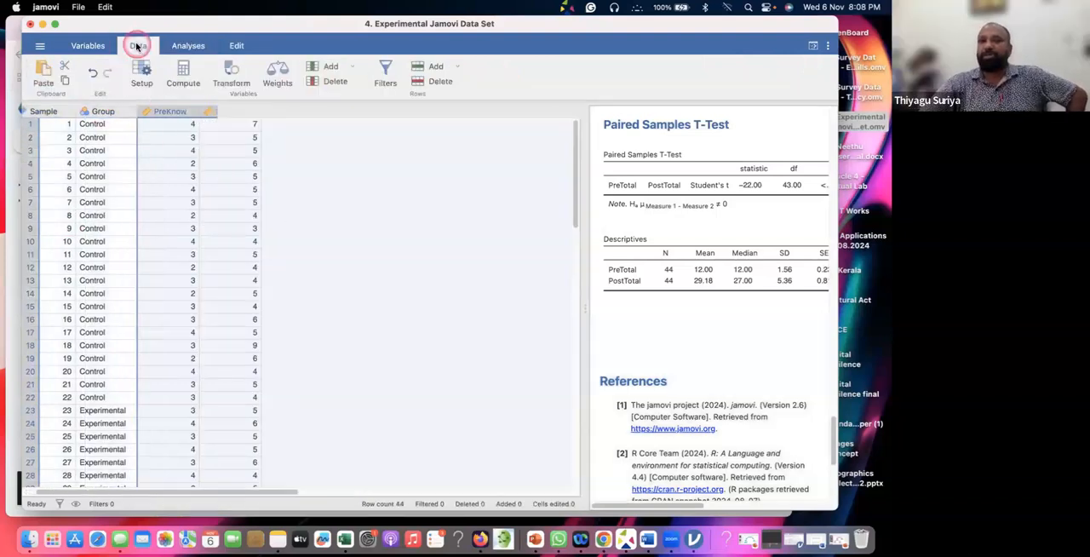
{"action": "left_click", "coordinate": [135, 47]}
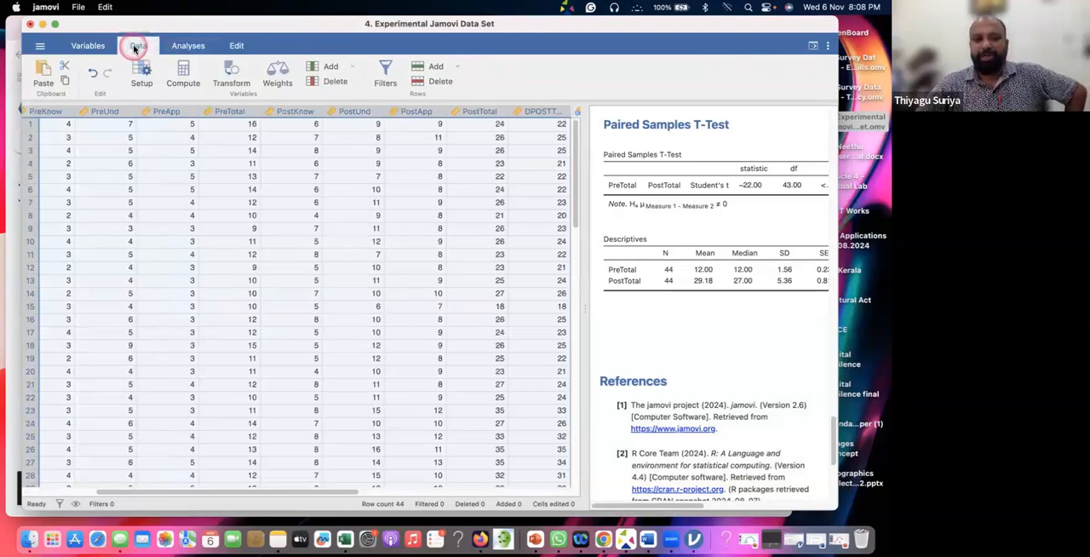
{"action": "left_click", "coordinate": [386, 74]}
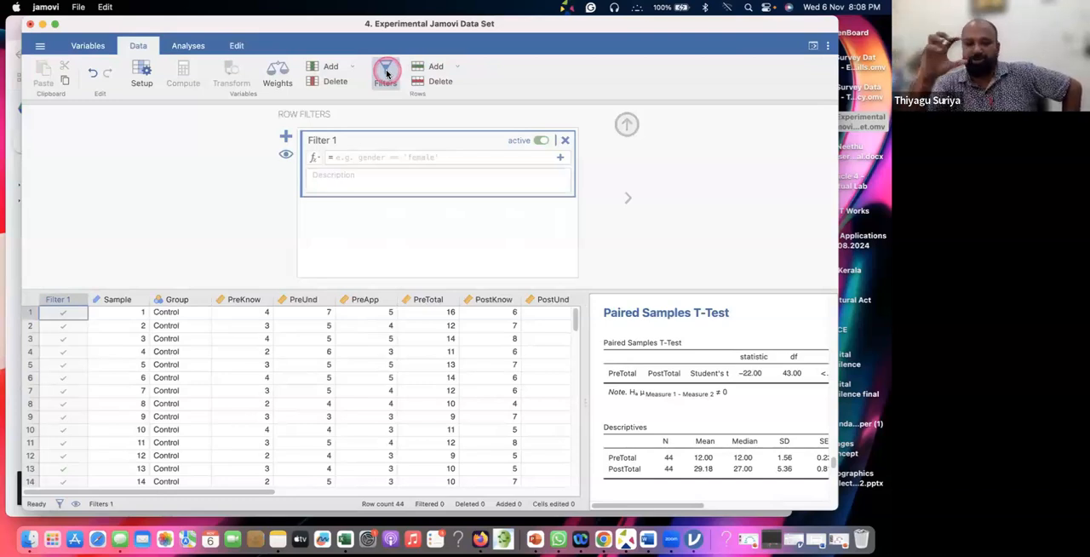
{"action": "left_click", "coordinate": [337, 159]}
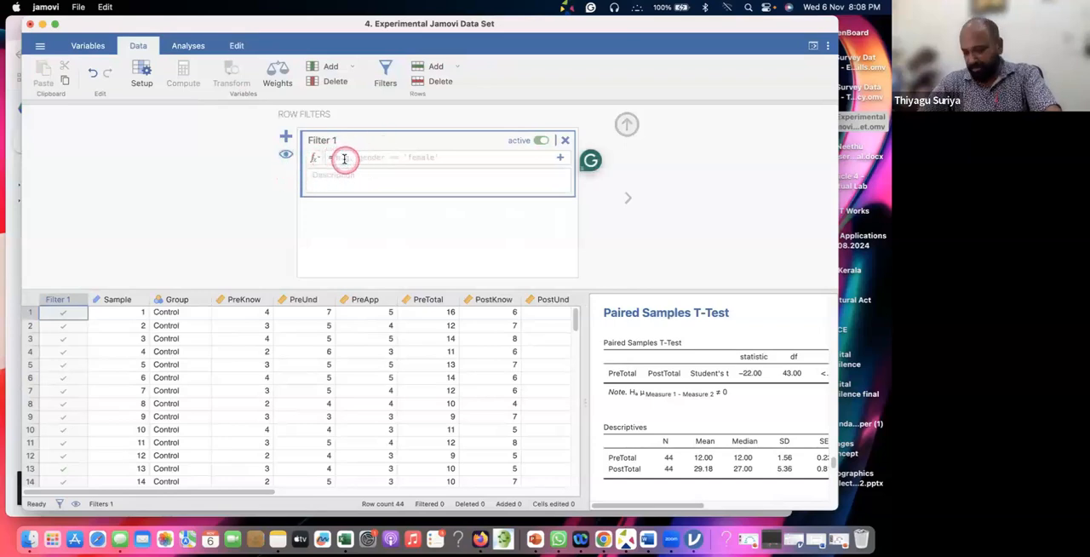
{"action": "left_click", "coordinate": [172, 298]}
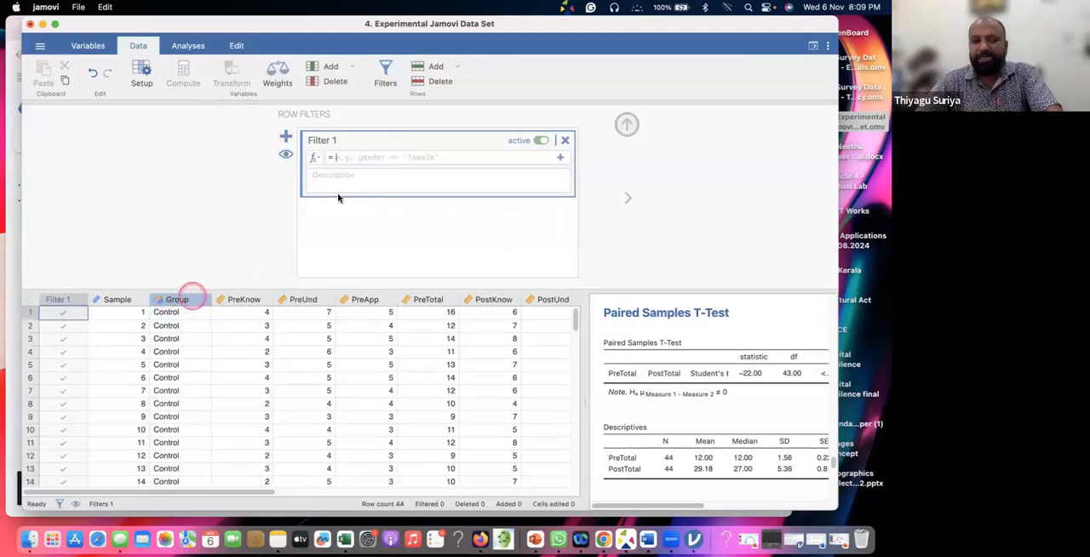
{"action": "left_click", "coordinate": [363, 157]}
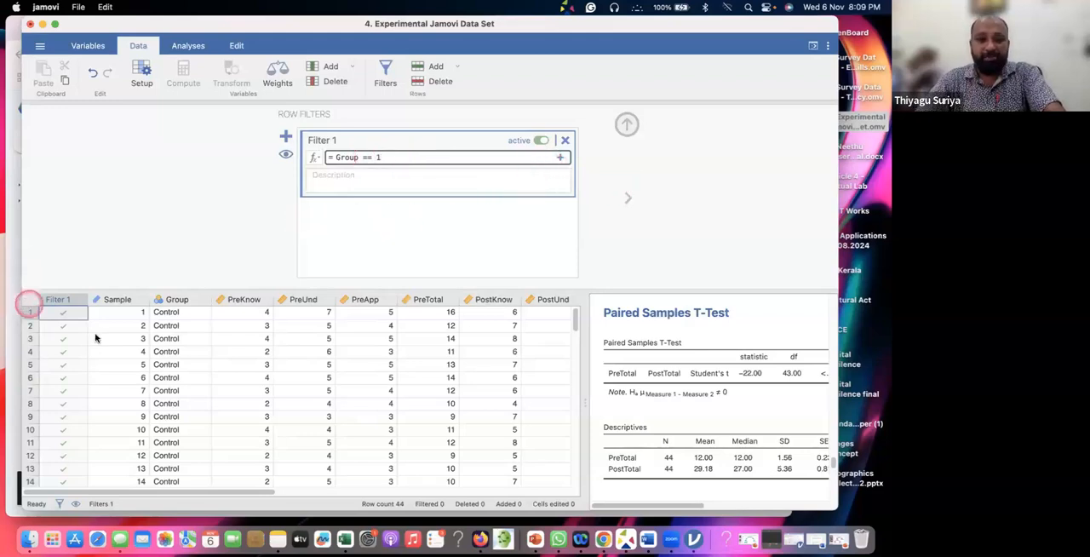
Look through the spreadsheet's rows and its PostKnow to PostTotal columns with the new filter in place
{"action": "key", "text": "super+a"}
{"action": "scroll", "coordinate": [91, 342], "scroll_direction": "down", "scroll_amount": 8}
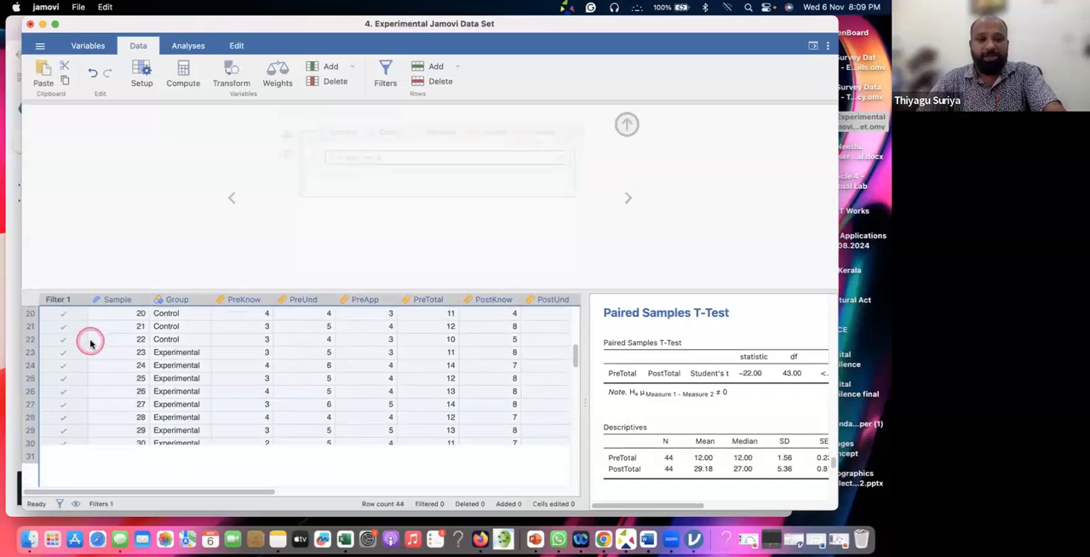
{"action": "scroll", "coordinate": [91, 342], "scroll_direction": "up", "scroll_amount": 5}
{"action": "scroll", "coordinate": [92, 343], "scroll_direction": "down", "scroll_amount": 6}
{"action": "scroll", "coordinate": [91, 343], "scroll_direction": "right", "scroll_amount": 5}
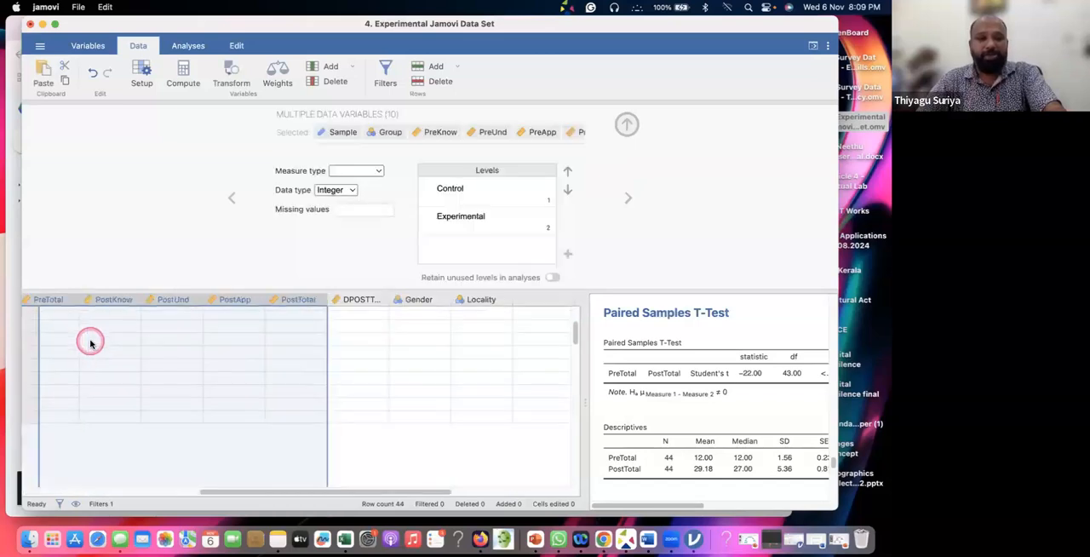
{"action": "scroll", "coordinate": [92, 342], "scroll_direction": "up", "scroll_amount": 5}
{"action": "left_click_drag", "start_coordinate": [111, 300], "coordinate": [298, 299]}
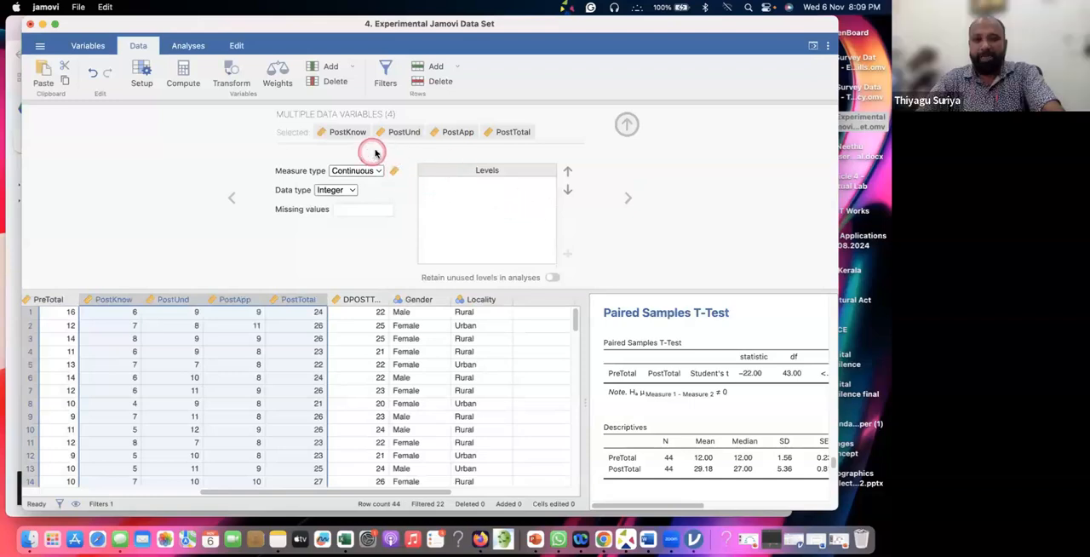
Reopen the row filter and check which Control and Experimental rows it includes or excludes
{"action": "left_click", "coordinate": [381, 68]}
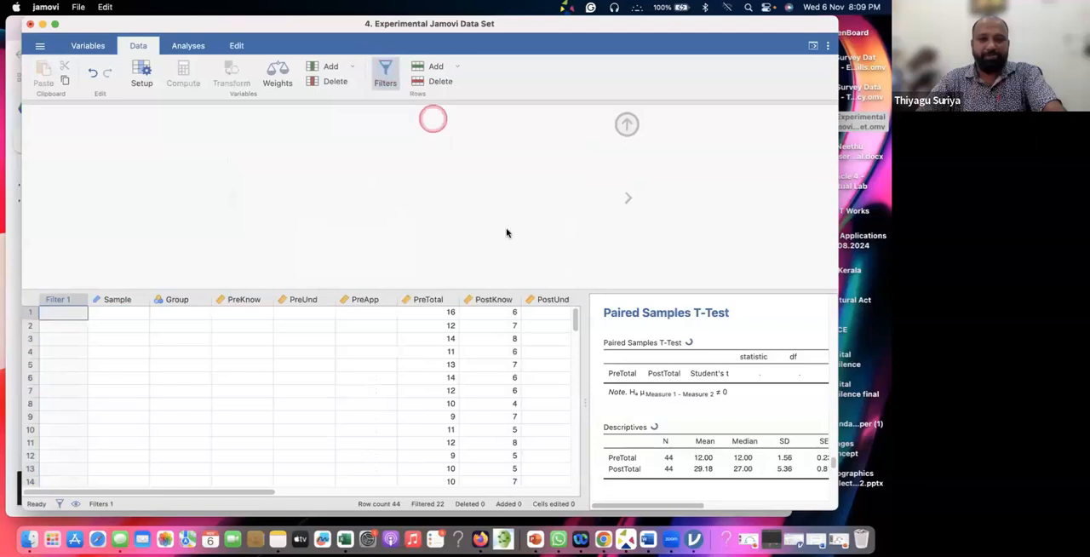
{"action": "left_click", "coordinate": [383, 71]}
{"action": "left_click", "coordinate": [383, 157]}
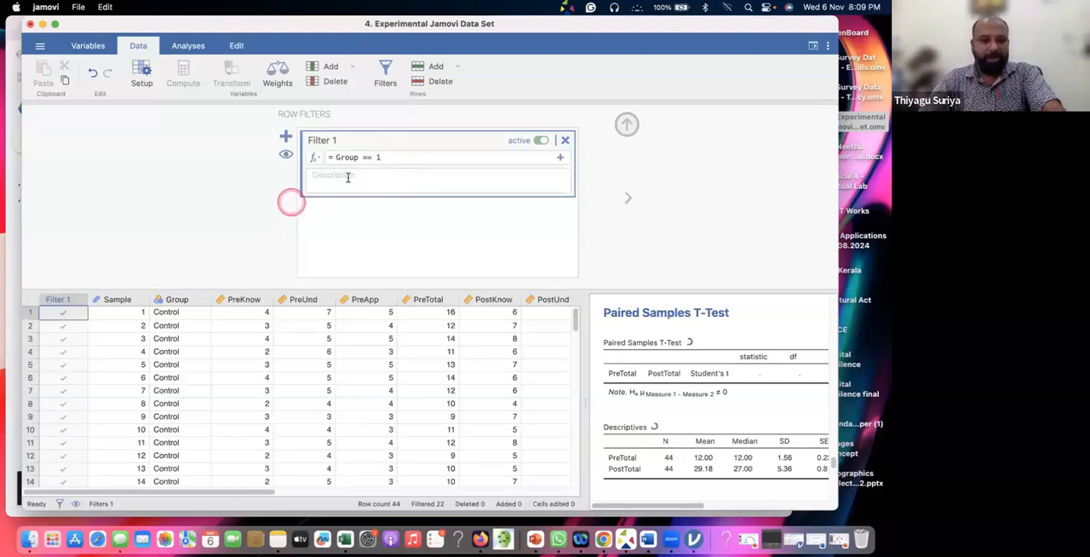
{"action": "left_click", "coordinate": [103, 380]}
{"action": "key", "text": "super+a"}
{"action": "scroll", "coordinate": [103, 380], "scroll_direction": "down", "scroll_amount": 2}
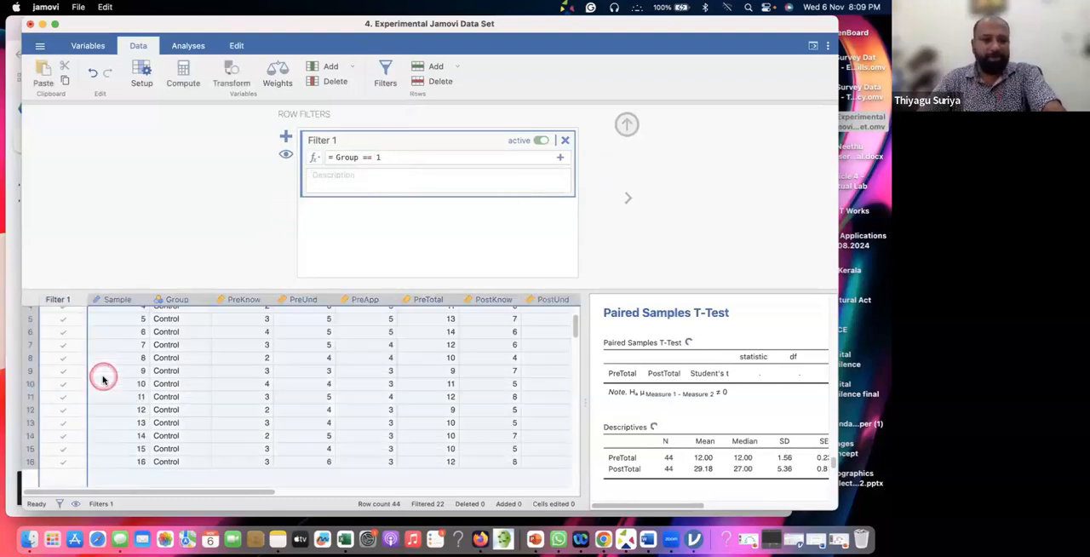
{"action": "left_click", "coordinate": [158, 380]}
{"action": "scroll", "coordinate": [158, 381], "scroll_direction": "down", "scroll_amount": 3}
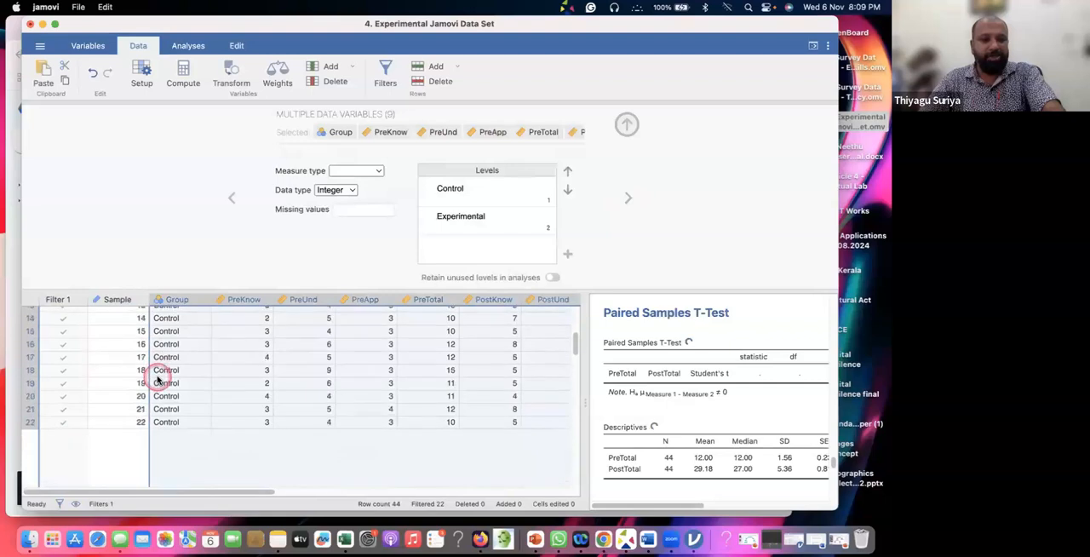
{"action": "scroll", "coordinate": [160, 379], "scroll_direction": "down", "scroll_amount": 2}
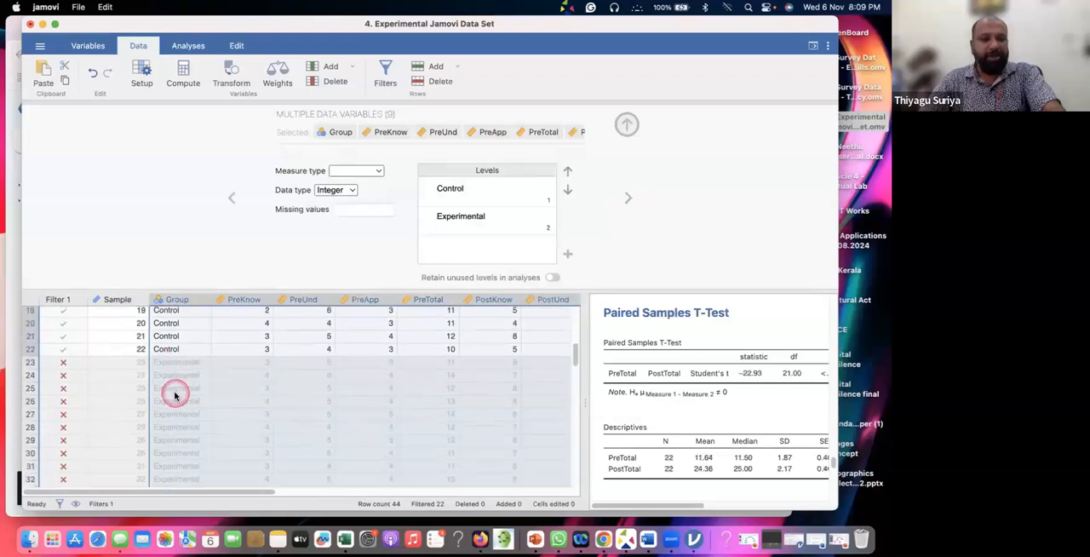
{"action": "scroll", "coordinate": [175, 395], "scroll_direction": "down", "scroll_amount": 3}
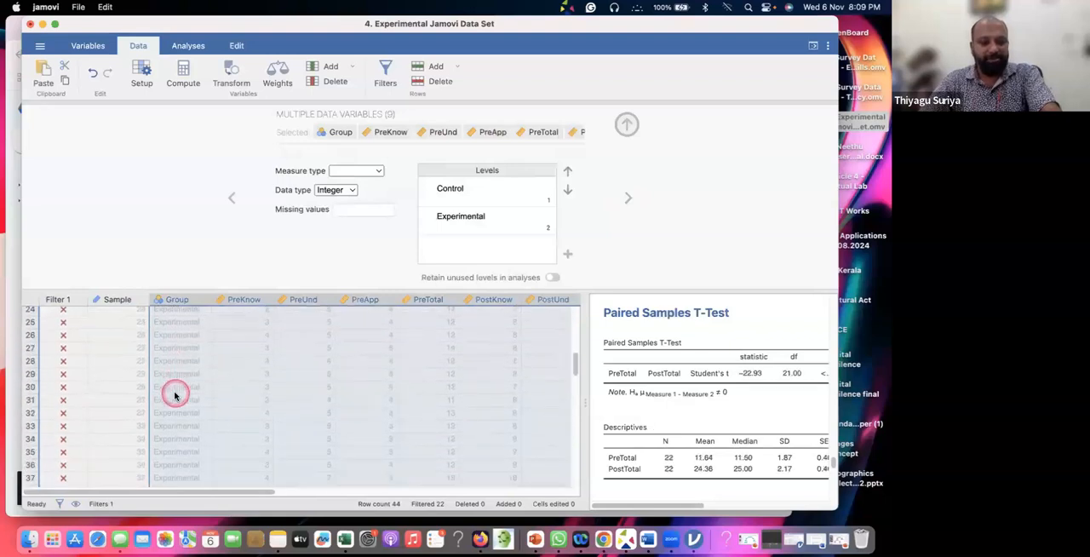
{"action": "scroll", "coordinate": [174, 396], "scroll_direction": "up", "scroll_amount": 3}
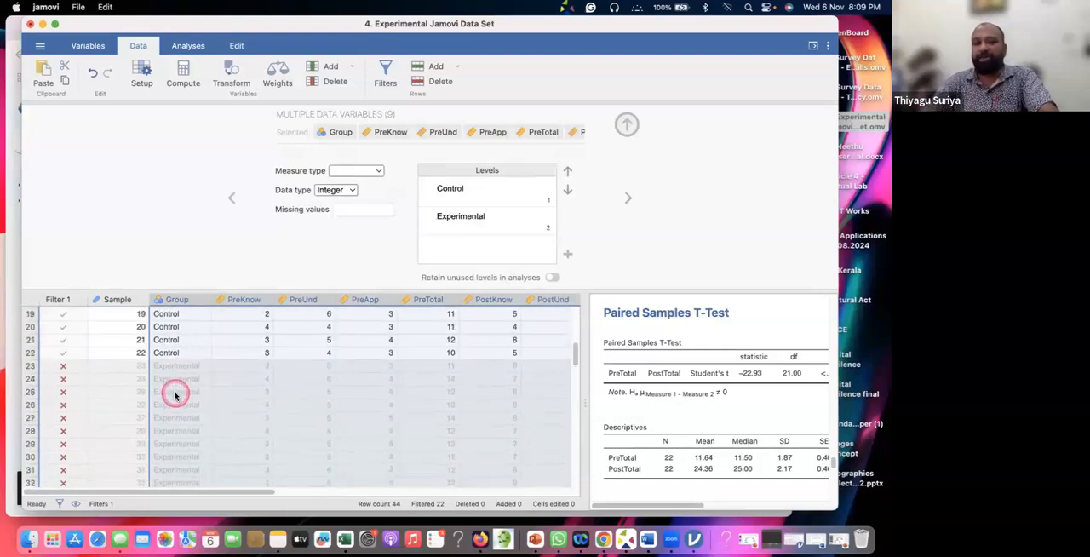
Close the variable setup area and view the filtered spreadsheet beside the paired samples results
{"action": "left_click", "coordinate": [626, 125]}
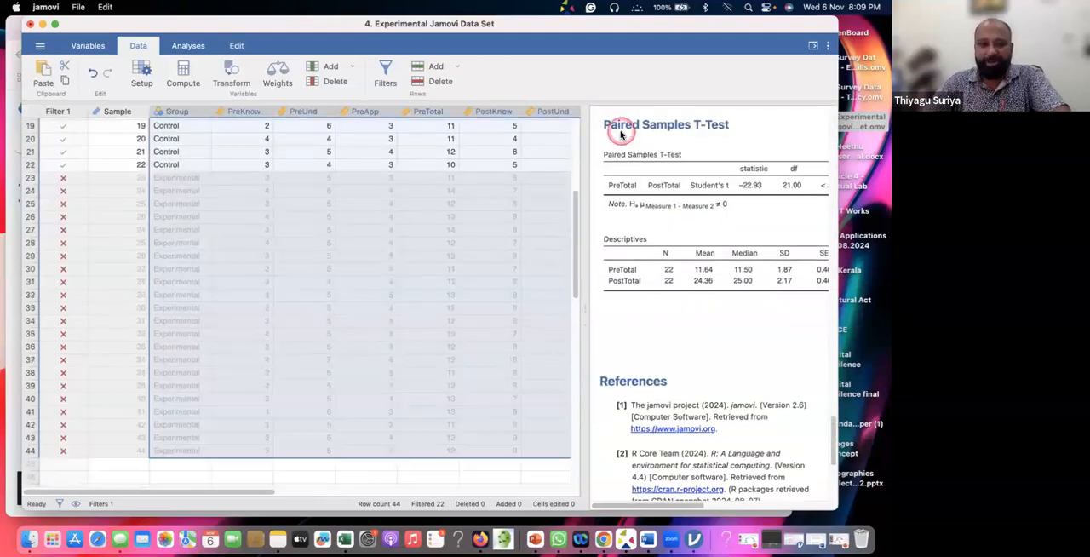
{"action": "left_click", "coordinate": [560, 195]}
{"action": "scroll", "coordinate": [401, 201], "scroll_direction": "up", "scroll_amount": 5}
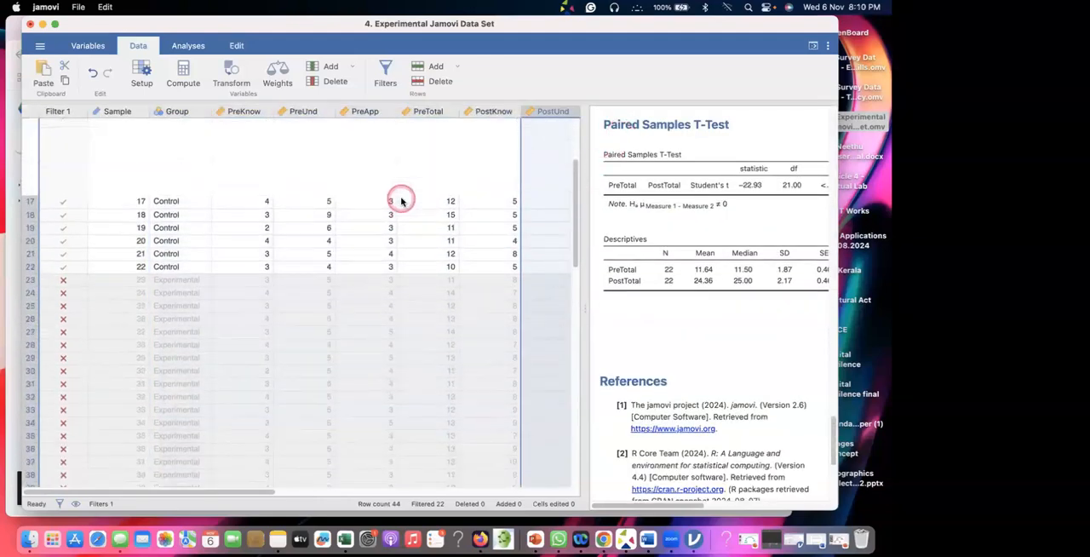
Add a second row filter with the formula Group == 2 alongside the existing Group == 1 filter
{"action": "left_click", "coordinate": [384, 79]}
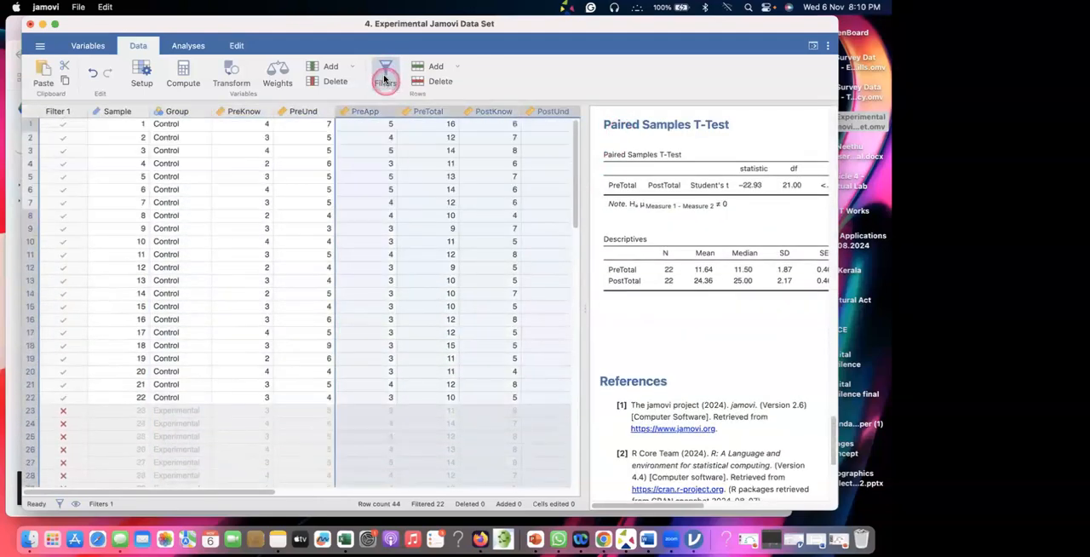
{"action": "left_click", "coordinate": [414, 149]}
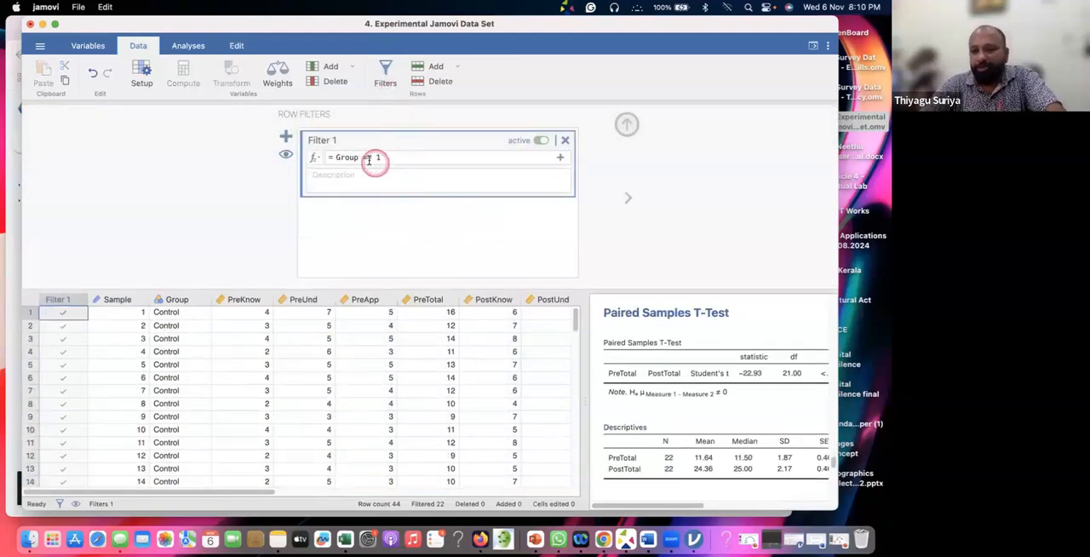
{"action": "left_click", "coordinate": [287, 138]}
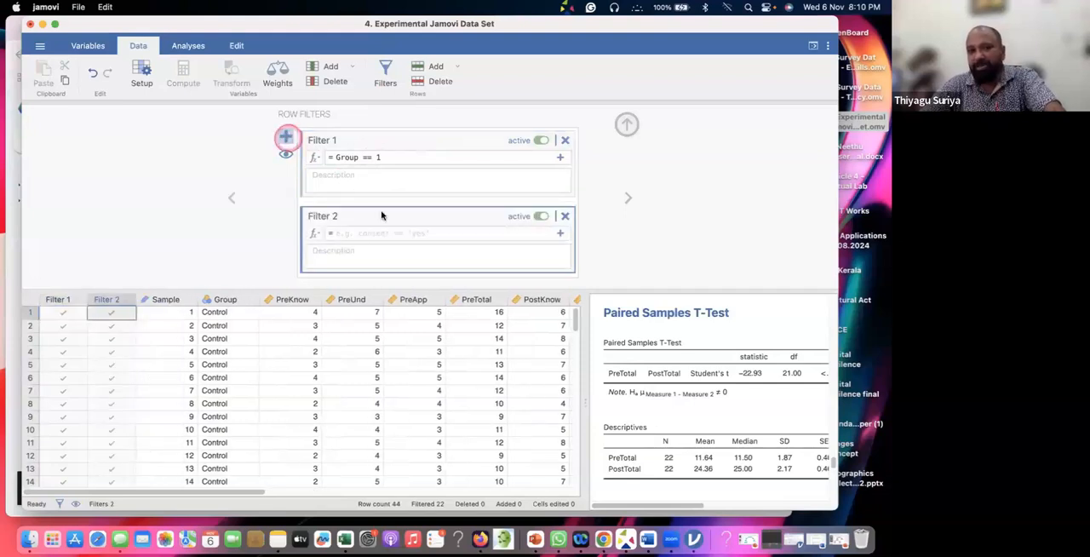
{"action": "left_click", "coordinate": [361, 232]}
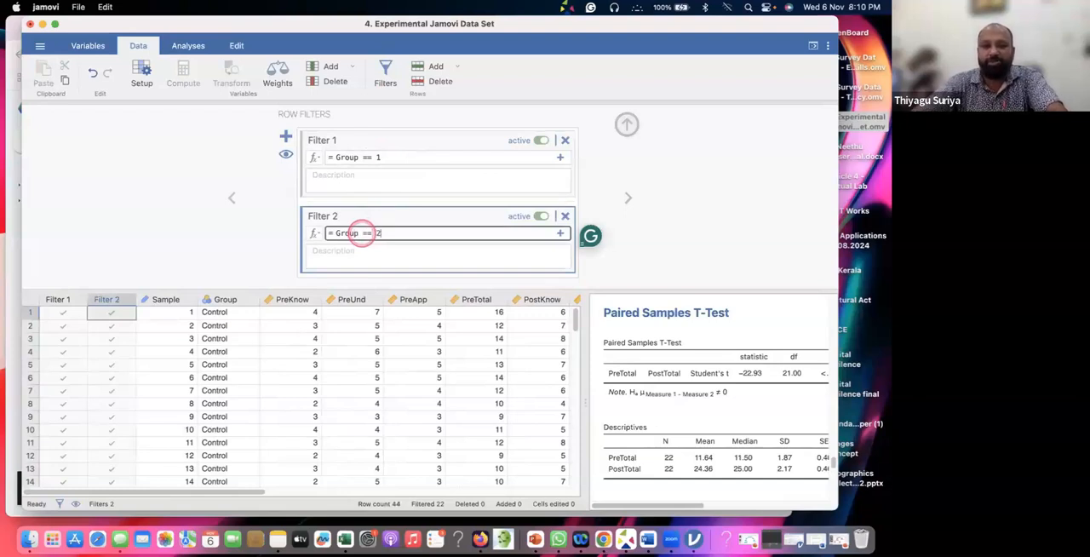
{"action": "left_click", "coordinate": [659, 226]}
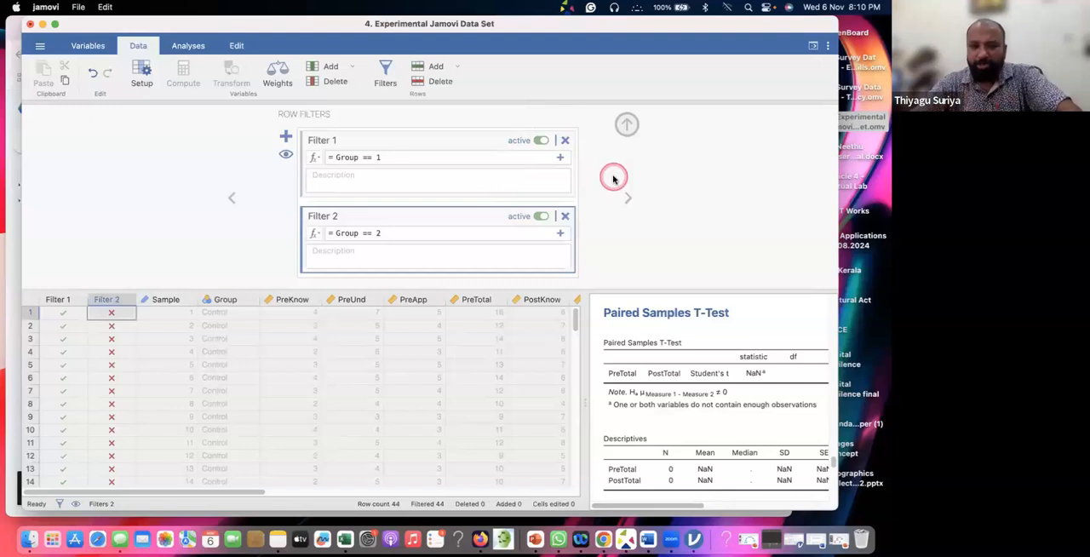
Deactivate the Group == 2 filter and close the filter setup to view the control group's rows and columns in the spreadsheet
{"action": "left_click", "coordinate": [539, 218]}
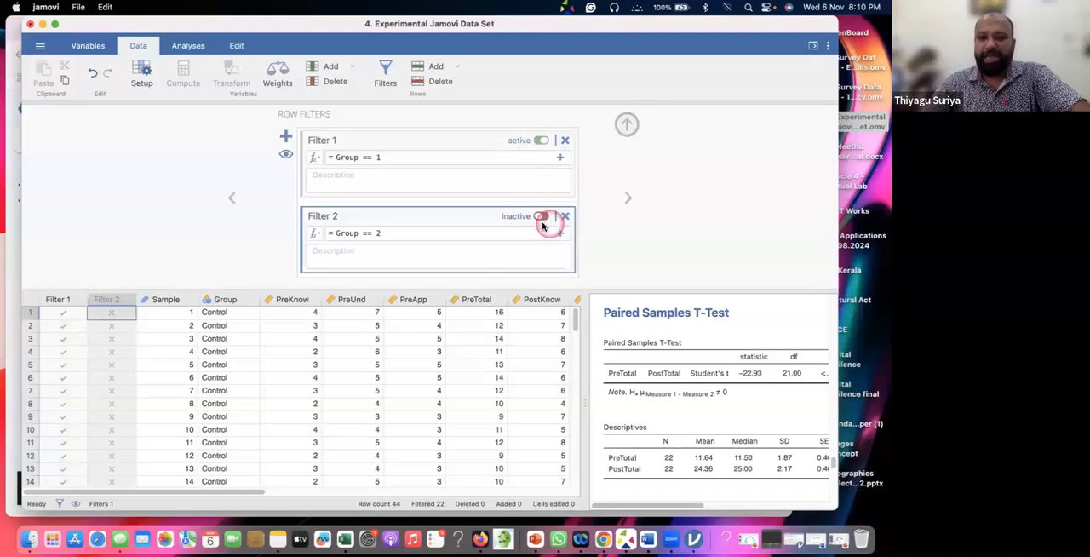
{"action": "left_click", "coordinate": [624, 127]}
{"action": "left_click", "coordinate": [485, 232]}
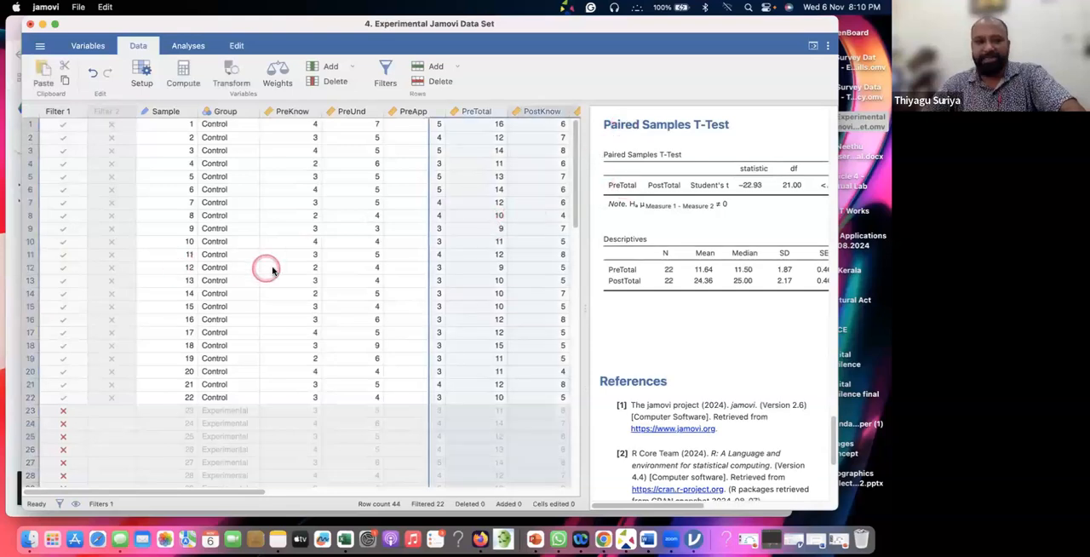
{"action": "scroll", "coordinate": [266, 272], "scroll_direction": "down", "scroll_amount": 2}
{"action": "scroll", "coordinate": [223, 266], "scroll_direction": "down", "scroll_amount": 1}
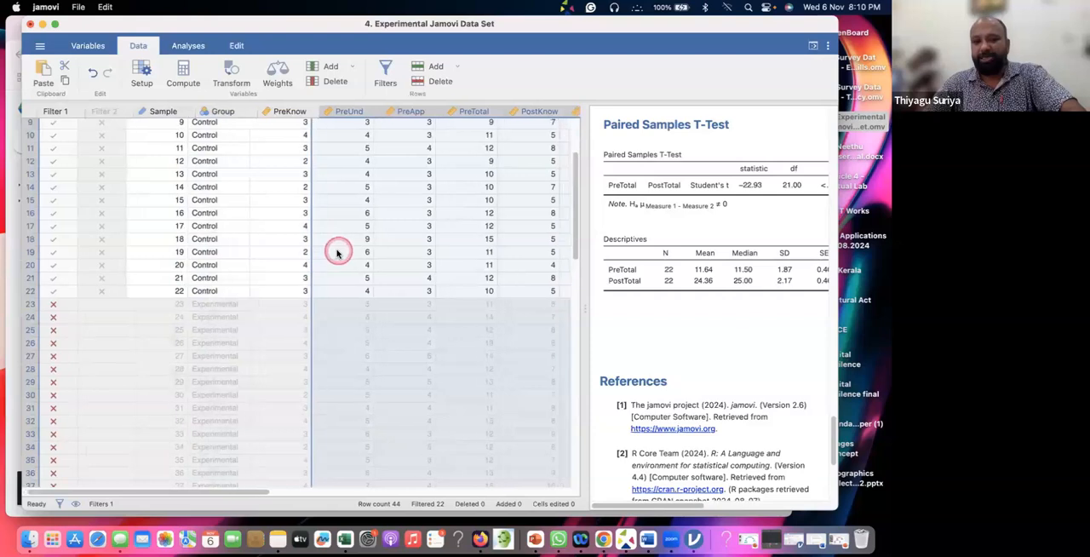
{"action": "scroll", "coordinate": [336, 248], "scroll_direction": "right", "scroll_amount": 2}
{"action": "scroll", "coordinate": [668, 292], "scroll_direction": "right", "scroll_amount": 2}
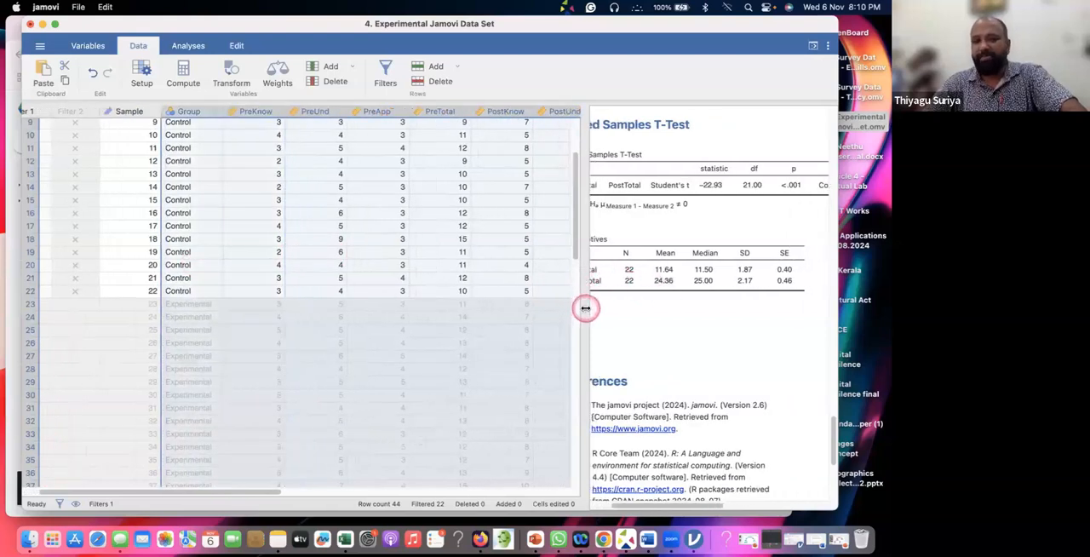
Widen the results area beside the spreadsheet until the full Paired Samples T-Test table, including Effect Size, fits in view
{"action": "left_click_drag", "start_coordinate": [586, 308], "coordinate": [581, 309]}
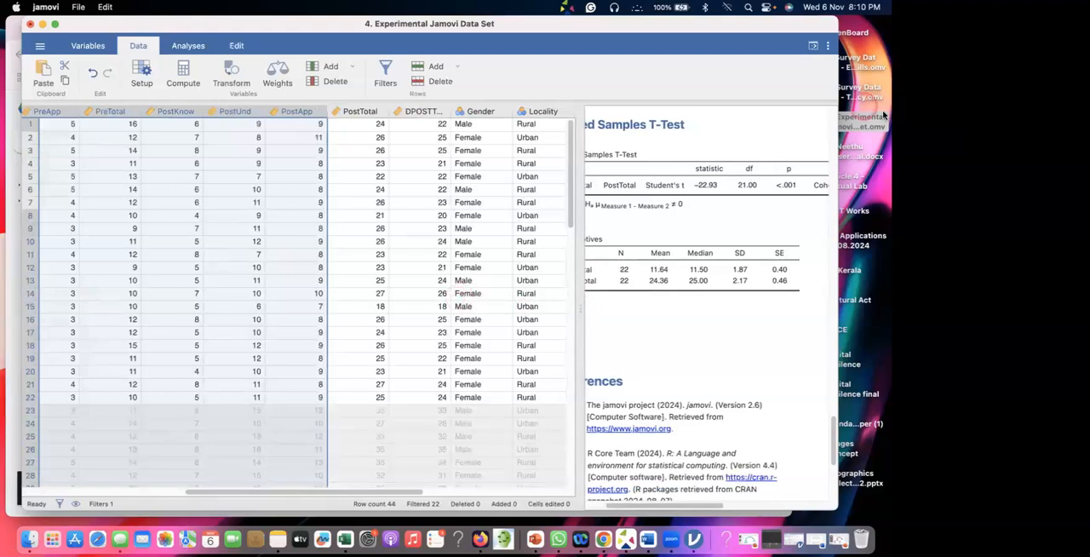
{"action": "left_click", "coordinate": [811, 48]}
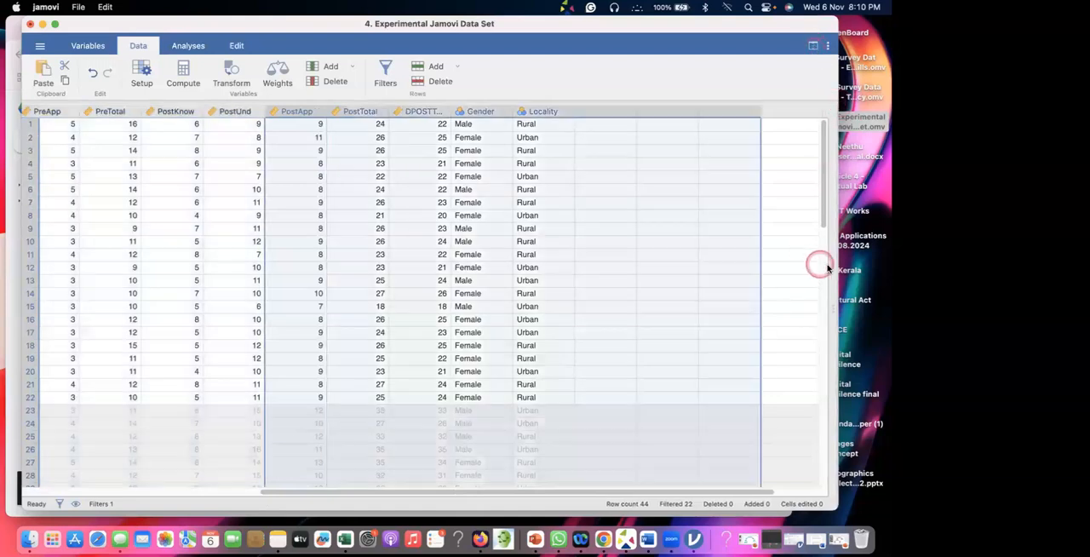
{"action": "left_click_drag", "start_coordinate": [827, 268], "coordinate": [615, 318]}
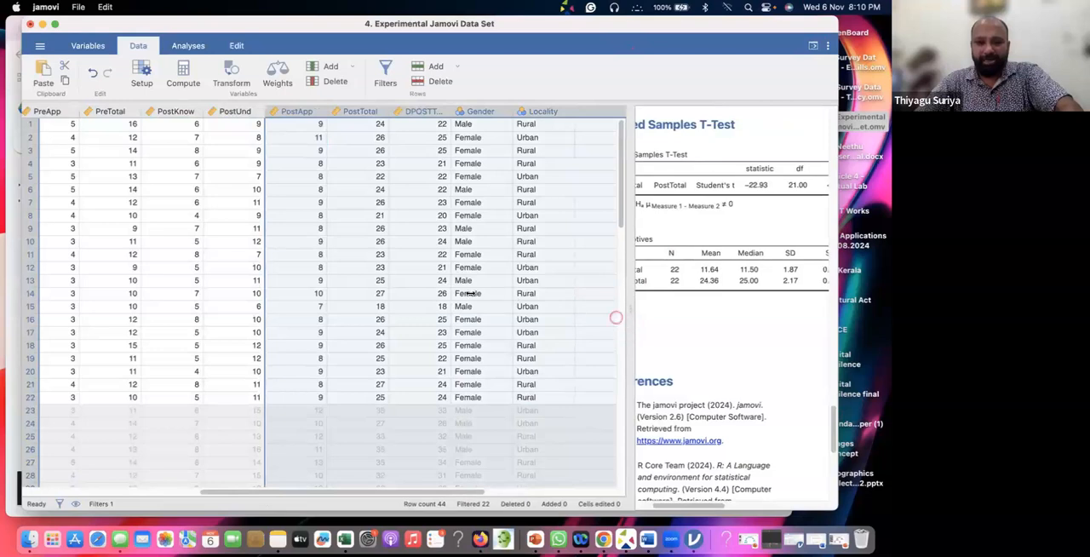
{"action": "left_click_drag", "start_coordinate": [405, 293], "coordinate": [403, 293]}
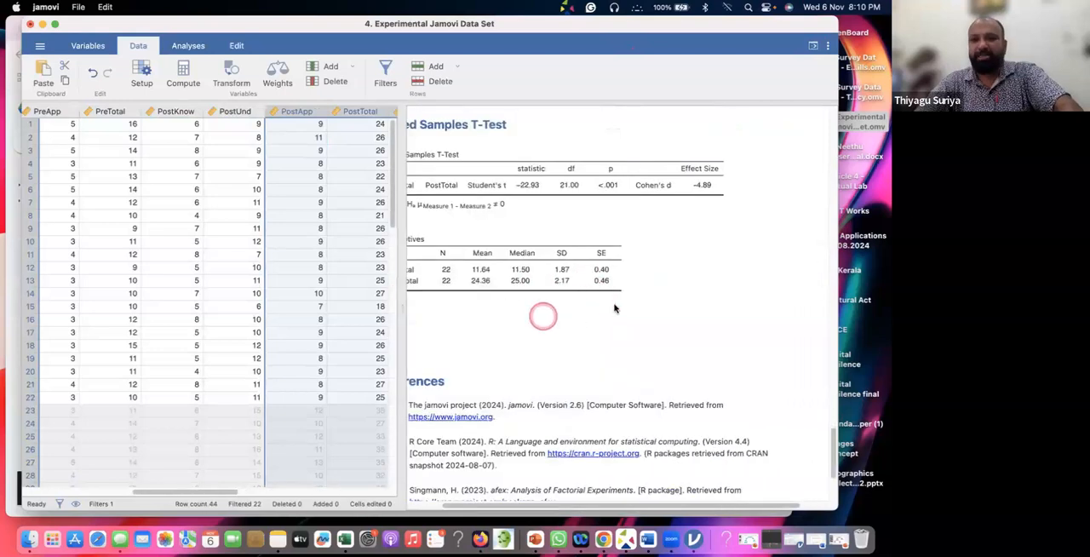
{"action": "scroll", "coordinate": [615, 308], "scroll_direction": "left", "scroll_amount": 1}
{"action": "scroll", "coordinate": [615, 308], "scroll_direction": "left", "scroll_amount": 1}
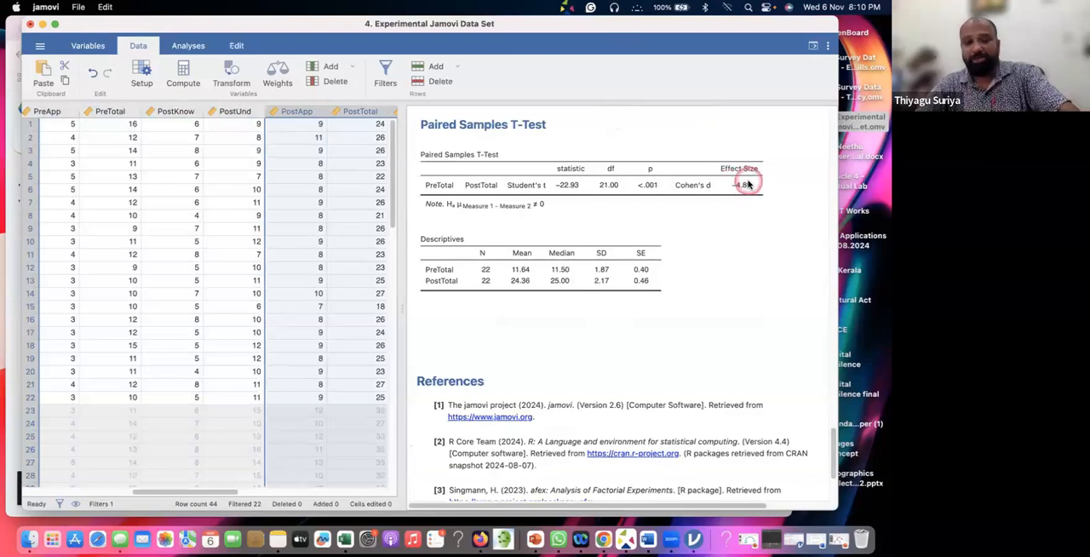
{"action": "key", "text": "super+Tab"}
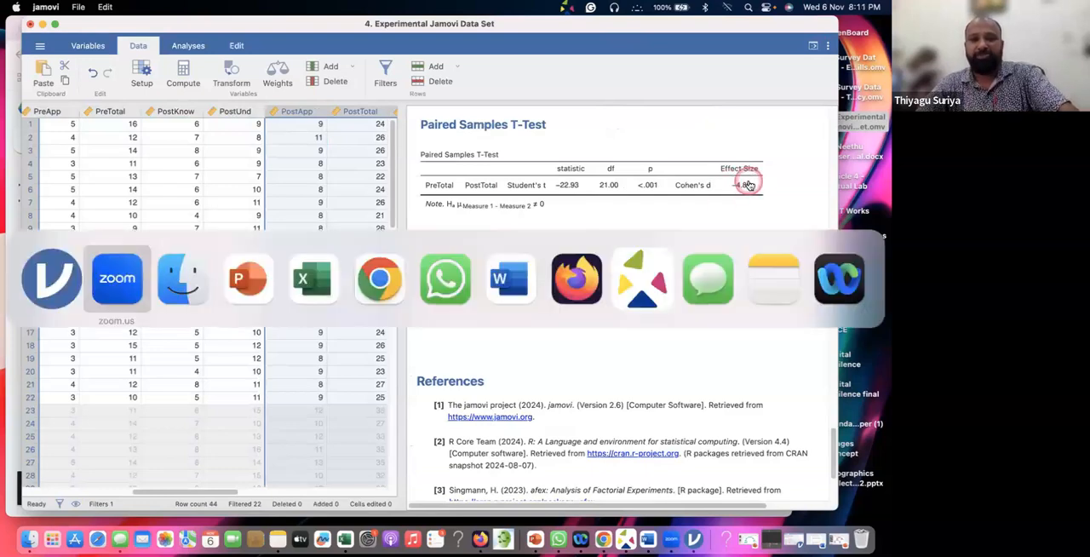
{"action": "key", "text": "super+Tab"}
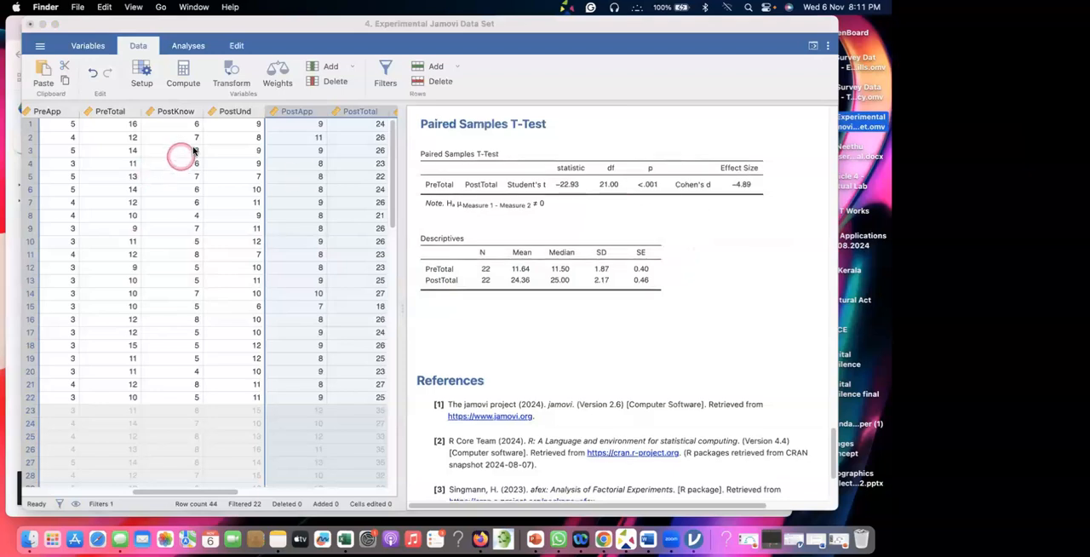
Reopen the row filters, deactivate the Group == 1 filter and activate the Group == 2 filter
{"action": "left_click", "coordinate": [389, 74]}
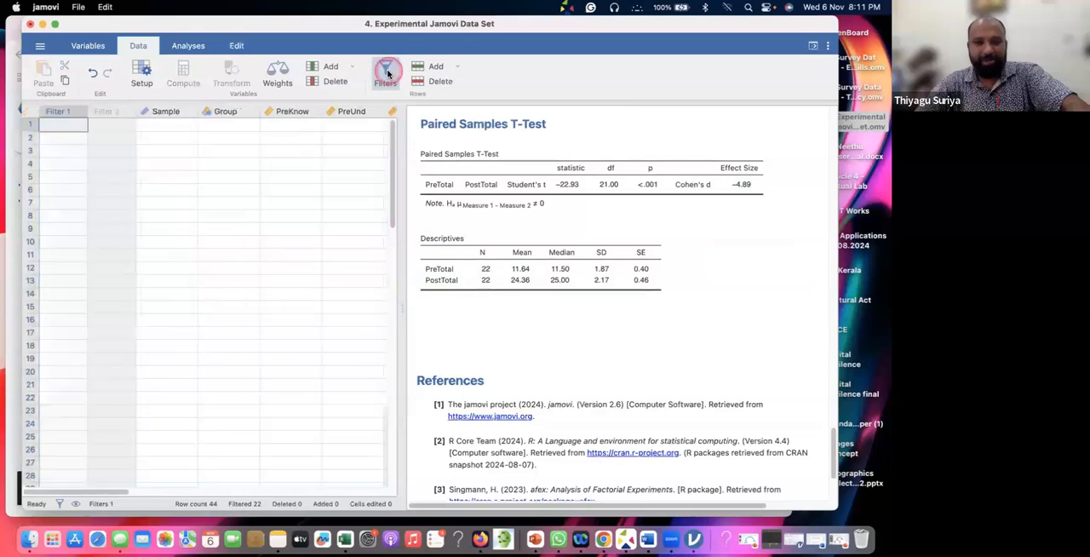
{"action": "left_click", "coordinate": [512, 174]}
{"action": "left_click", "coordinate": [540, 142]}
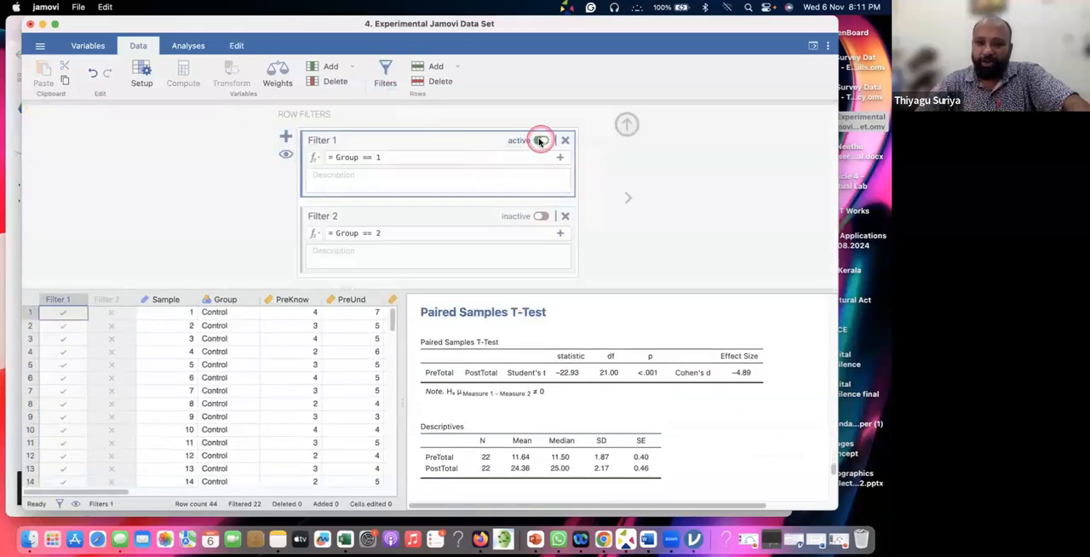
{"action": "left_click", "coordinate": [549, 218]}
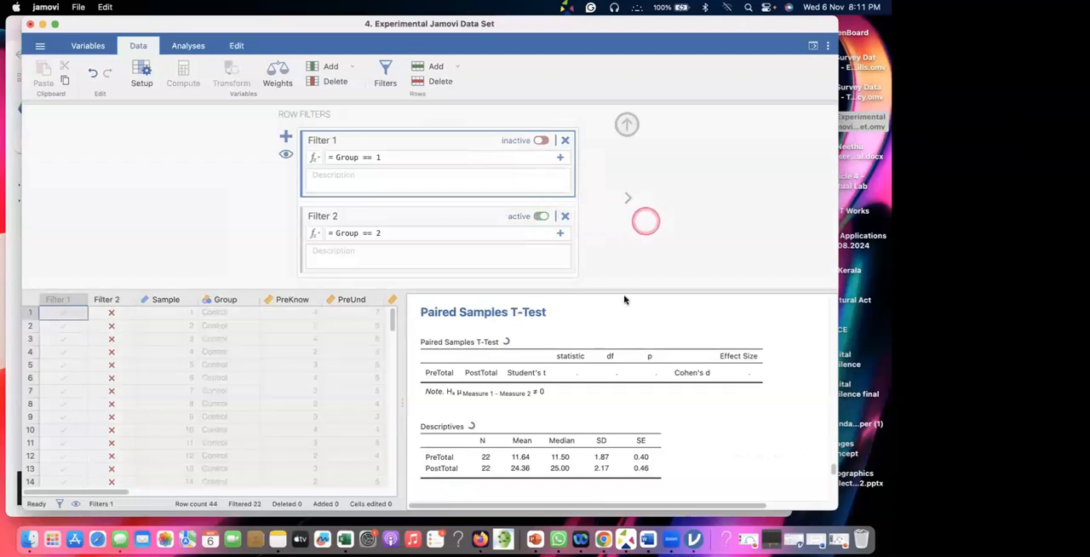
Examine the recalculated Paired Samples T-Test and Descriptives tables for the experimental group
{"action": "scroll", "coordinate": [624, 307], "scroll_direction": "down", "scroll_amount": 5}
{"action": "scroll", "coordinate": [617, 352], "scroll_direction": "up", "scroll_amount": 2}
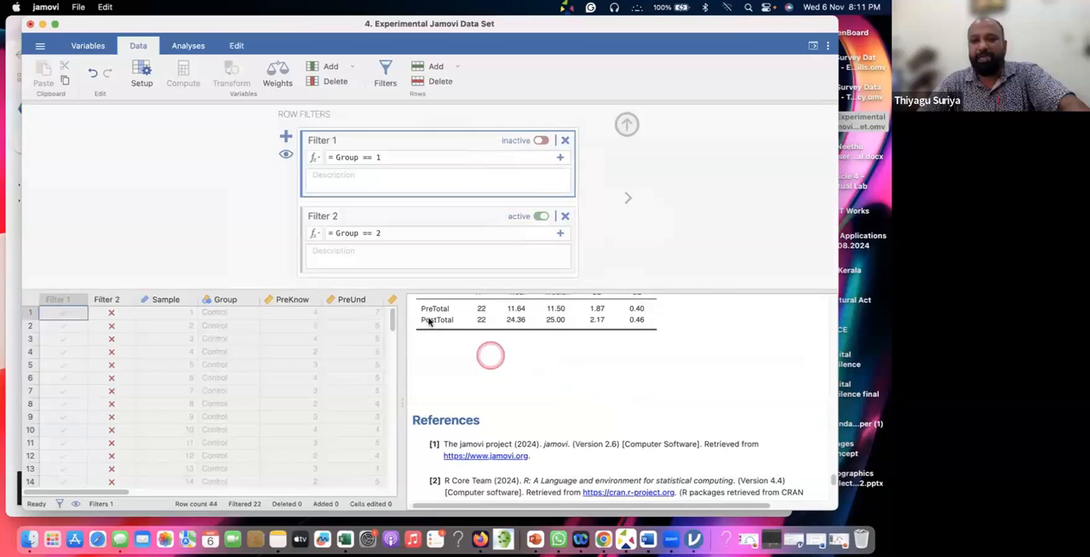
{"action": "scroll", "coordinate": [497, 384], "scroll_direction": "up", "scroll_amount": 3}
{"action": "scroll", "coordinate": [496, 386], "scroll_direction": "up", "scroll_amount": 1}
{"action": "scroll", "coordinate": [497, 385], "scroll_direction": "down", "scroll_amount": 2}
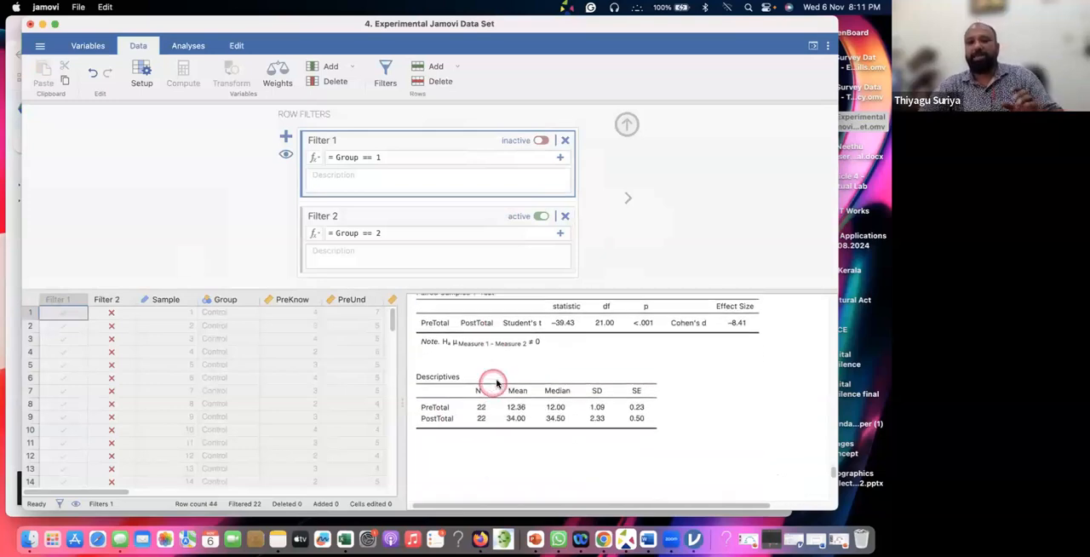
Switch to the minimized t-test document in Word, clearing the Google Drive browser window and moving the jamovi window aside
{"action": "key", "text": "super+Tab"}
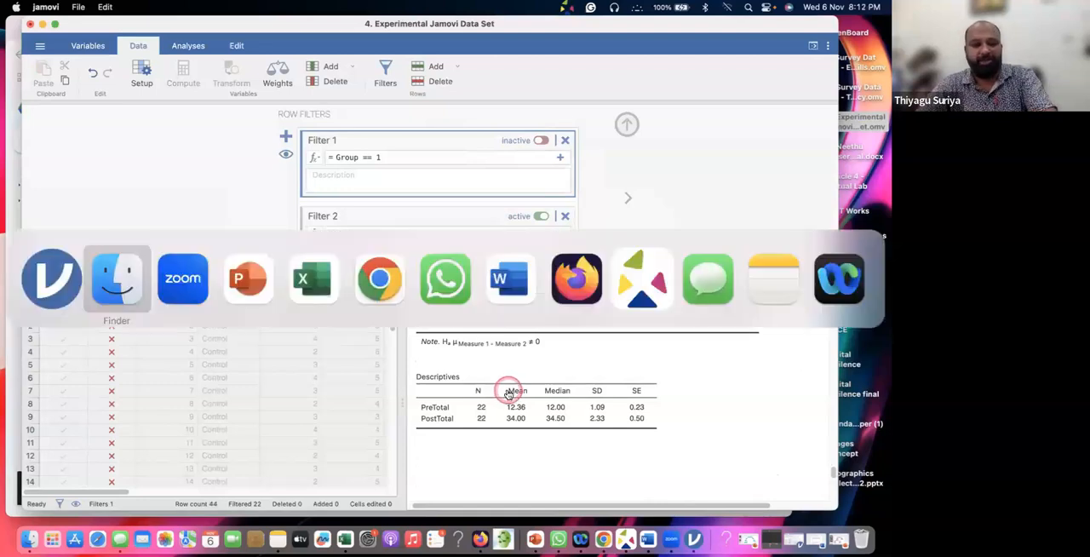
{"action": "key", "text": "super+Tab"}
{"action": "key", "text": "super+Tab"}
{"action": "key", "text": "super+Tab"}
{"action": "key", "text": "super+Tab"}
{"action": "key", "text": "super+Tab"}
{"action": "key", "text": "super+Tab"}
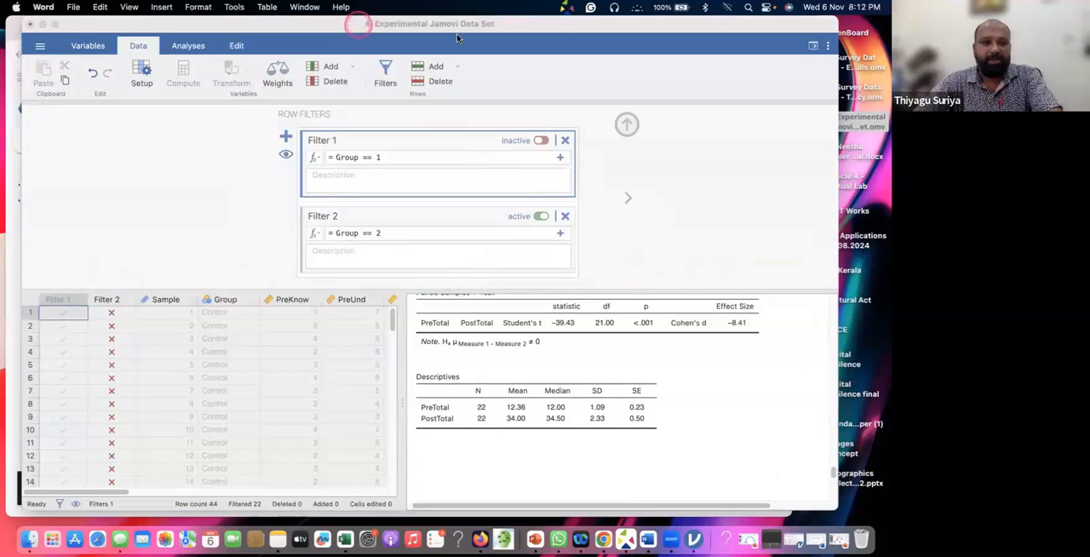
{"action": "left_click_drag", "start_coordinate": [359, 23], "coordinate": [529, 31]}
{"action": "left_click", "coordinate": [95, 151]}
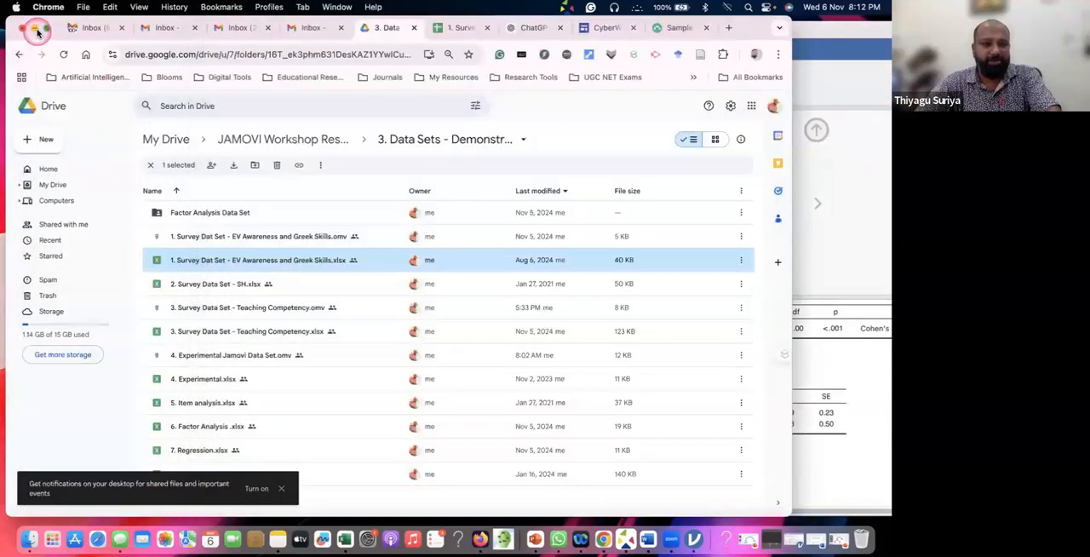
{"action": "left_click", "coordinate": [36, 29]}
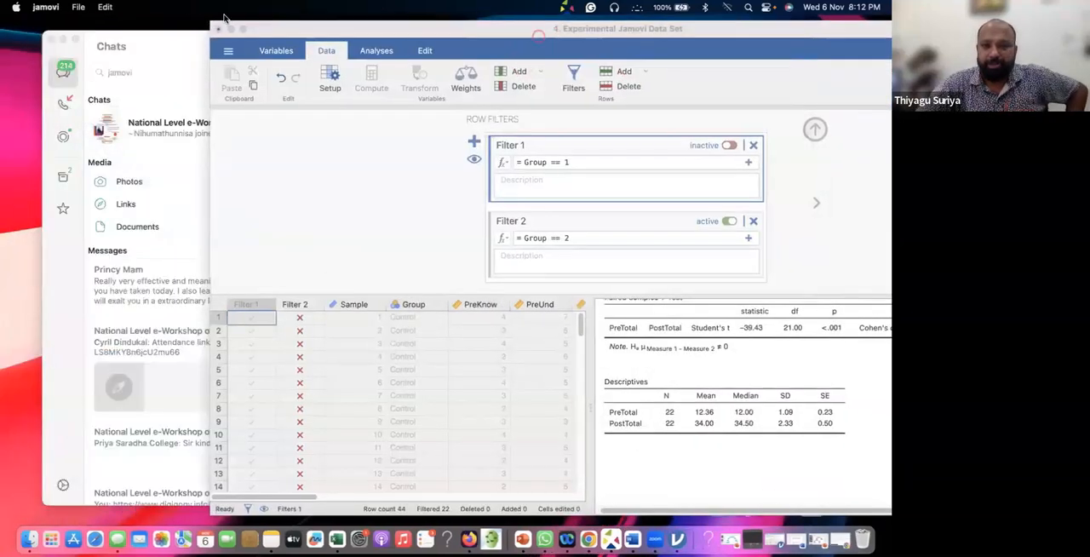
{"action": "left_click_drag", "start_coordinate": [538, 32], "coordinate": [241, 26]}
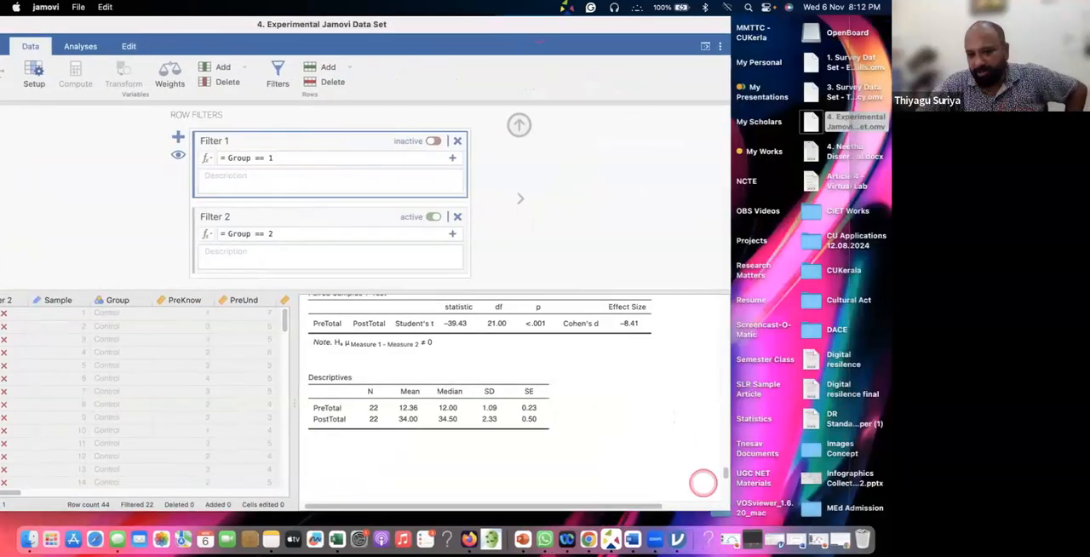
{"action": "left_click", "coordinate": [795, 539]}
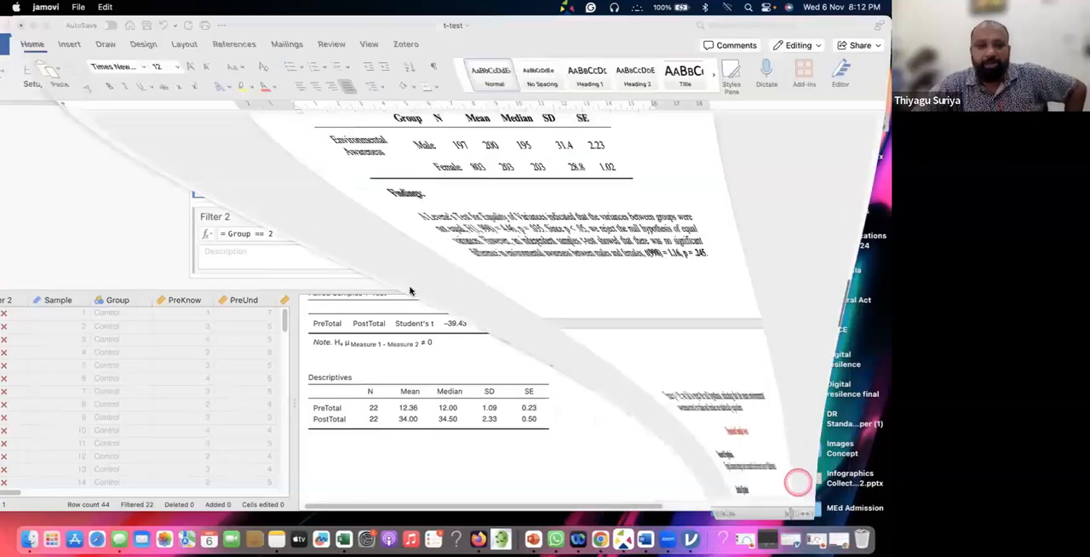
Read the paired samples t-test write-up, covering the hypotheses, the statistic, p and SE difference values, the Descriptives table and the Findings paragraph
{"action": "scroll", "coordinate": [430, 290], "scroll_direction": "down", "scroll_amount": 10}
{"action": "scroll", "coordinate": [430, 290], "scroll_direction": "down", "scroll_amount": 2}
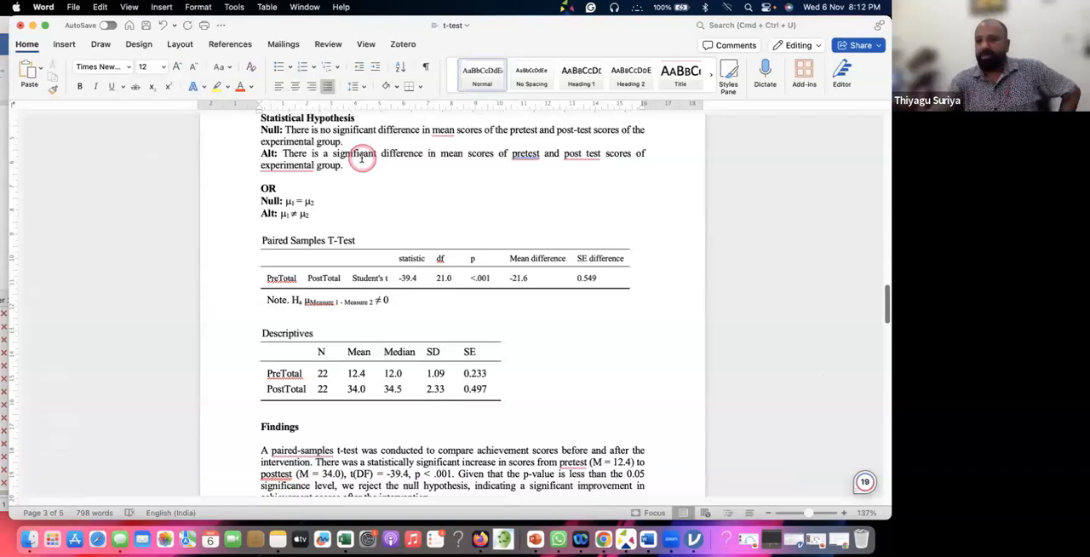
{"action": "scroll", "coordinate": [445, 187], "scroll_direction": "down", "scroll_amount": 4}
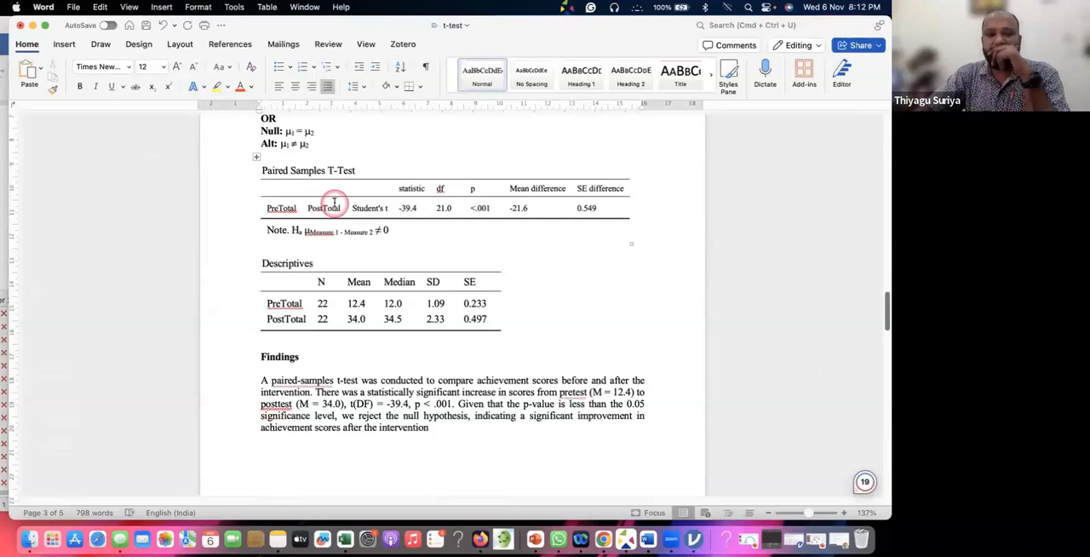
{"action": "scroll", "coordinate": [341, 201], "scroll_direction": "down", "scroll_amount": 1}
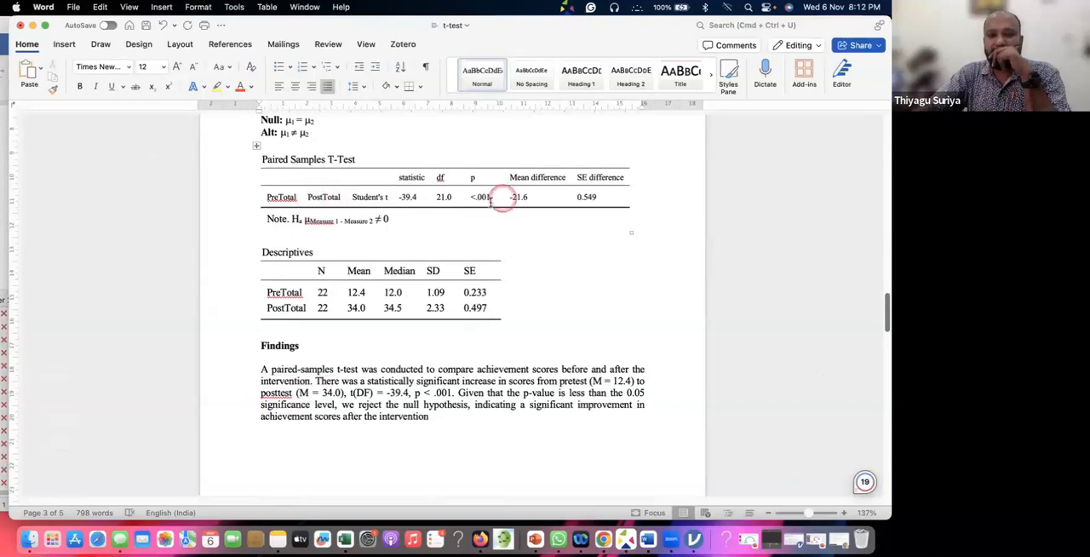
{"action": "double_click", "coordinate": [411, 198]}
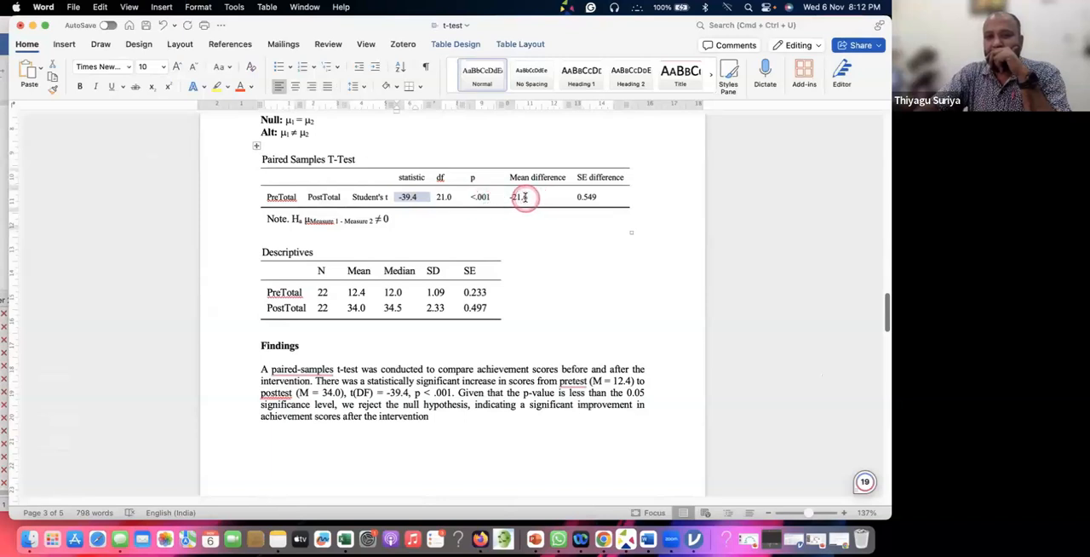
{"action": "left_click", "coordinate": [566, 197]}
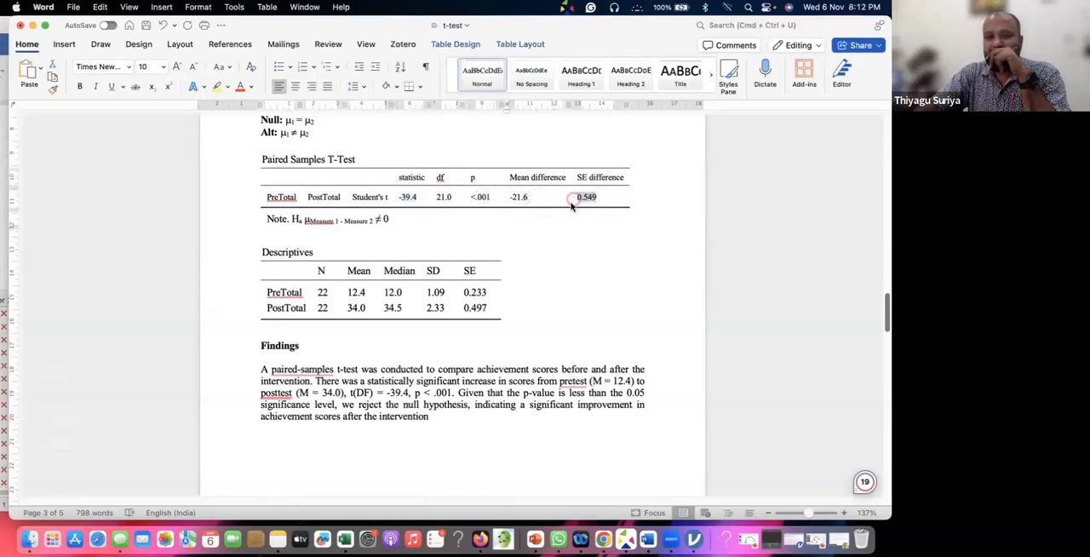
{"action": "left_click", "coordinate": [467, 199]}
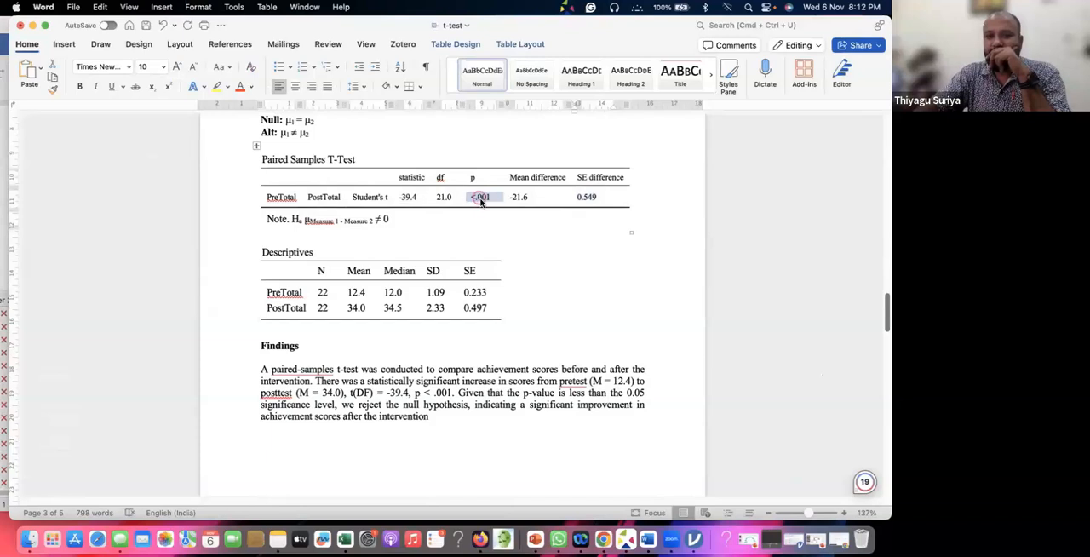
{"action": "scroll", "coordinate": [480, 218], "scroll_direction": "down", "scroll_amount": 1}
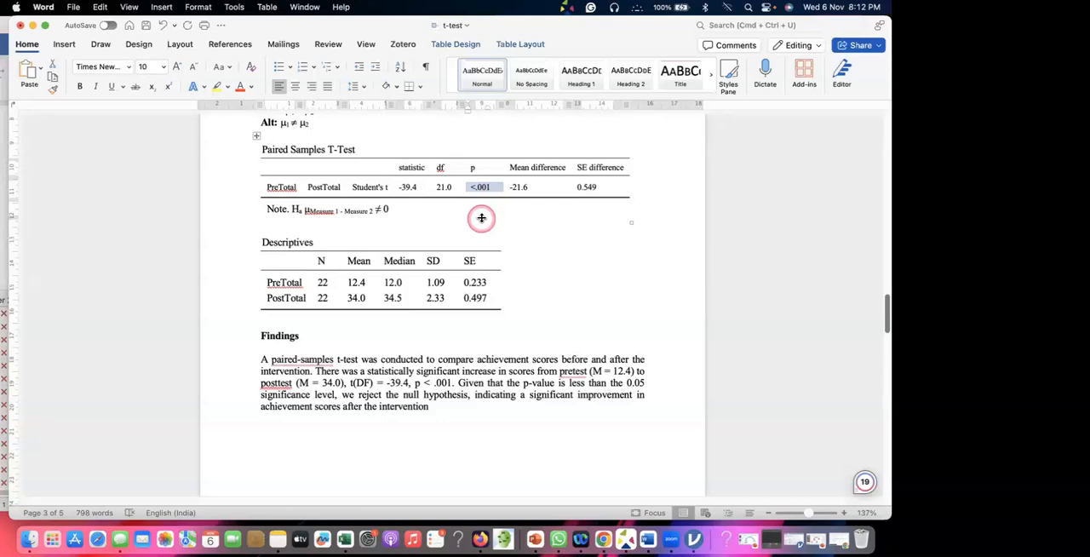
{"action": "scroll", "coordinate": [483, 218], "scroll_direction": "down", "scroll_amount": 5}
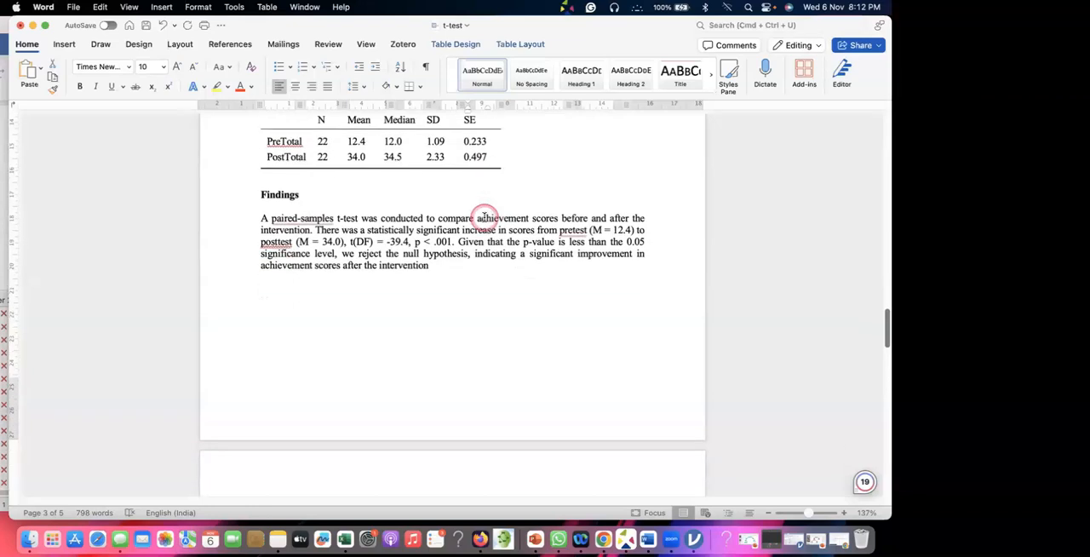
Compare the pretest and posttest means in the Descriptives table with the values reported in the Findings paragraph
{"action": "scroll", "coordinate": [483, 217], "scroll_direction": "down", "scroll_amount": 1}
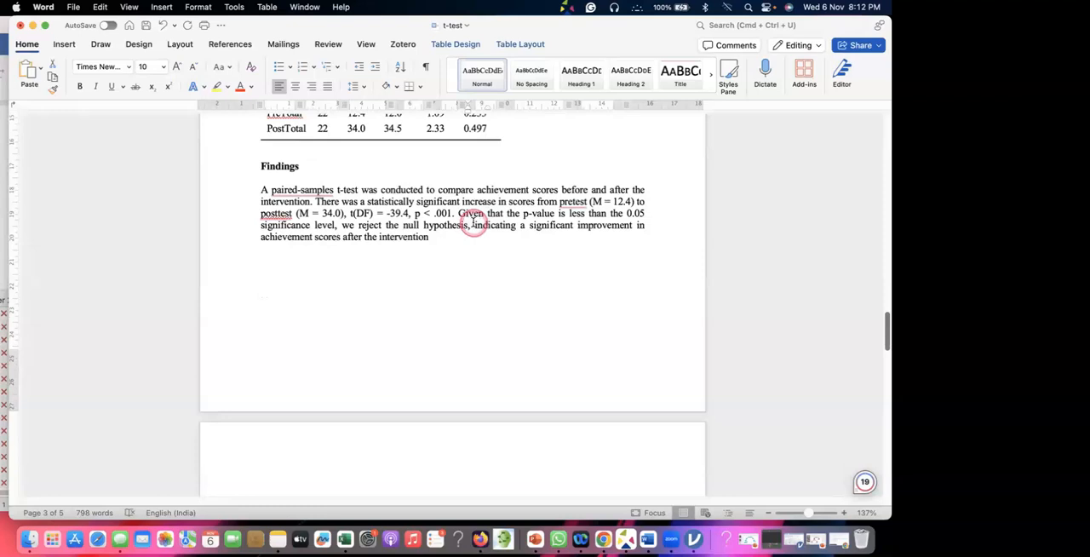
{"action": "scroll", "coordinate": [474, 223], "scroll_direction": "up", "scroll_amount": 2}
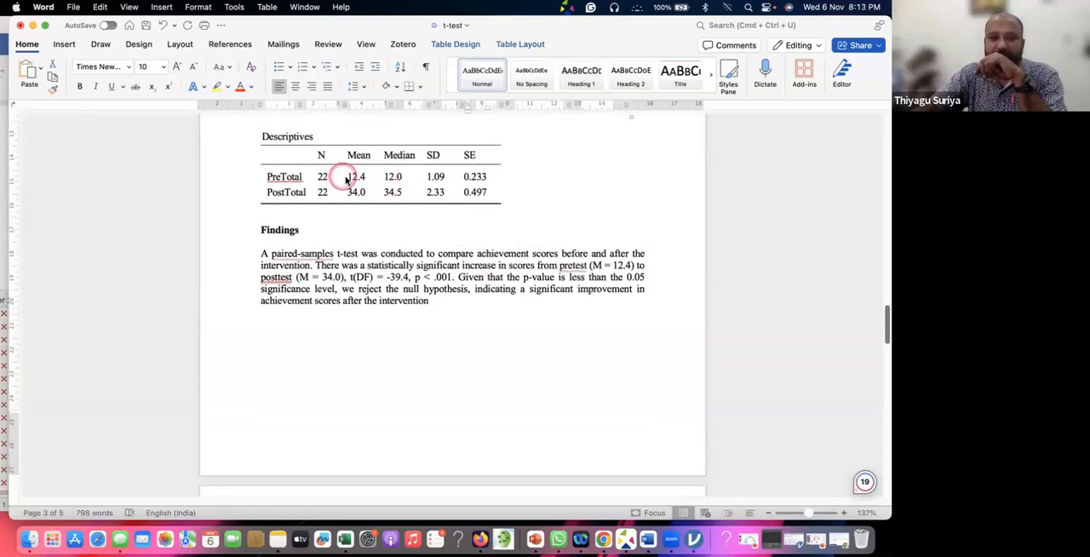
{"action": "left_click_drag", "start_coordinate": [362, 187], "coordinate": [370, 214]}
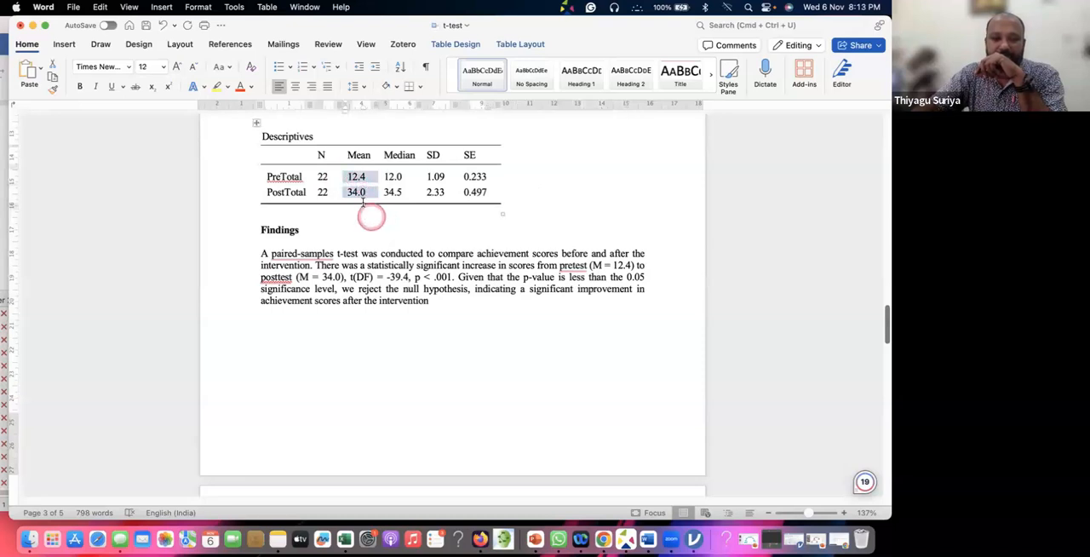
{"action": "scroll", "coordinate": [451, 323], "scroll_direction": "down", "scroll_amount": 2}
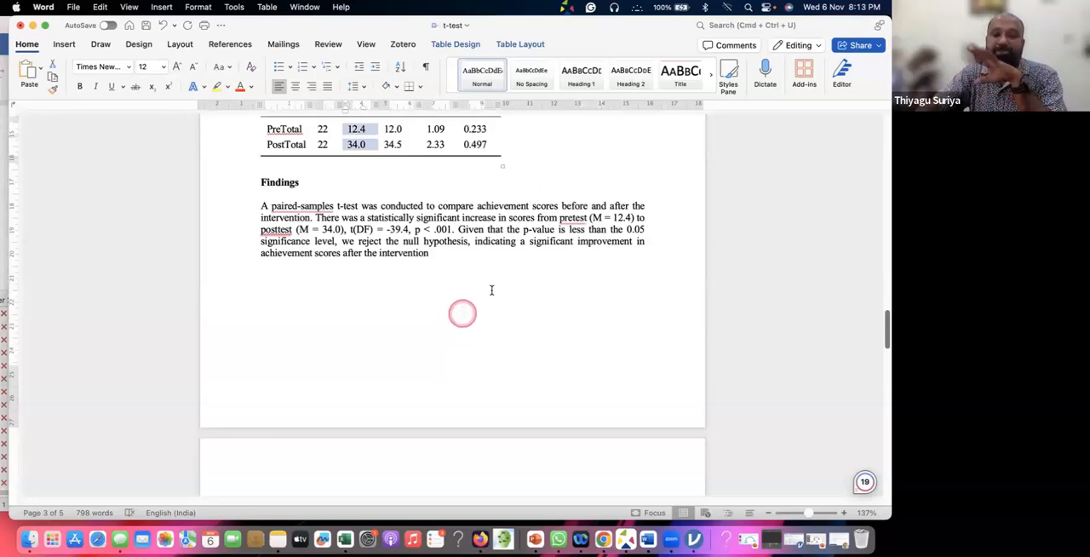
{"action": "scroll", "coordinate": [477, 272], "scroll_direction": "down", "scroll_amount": 2}
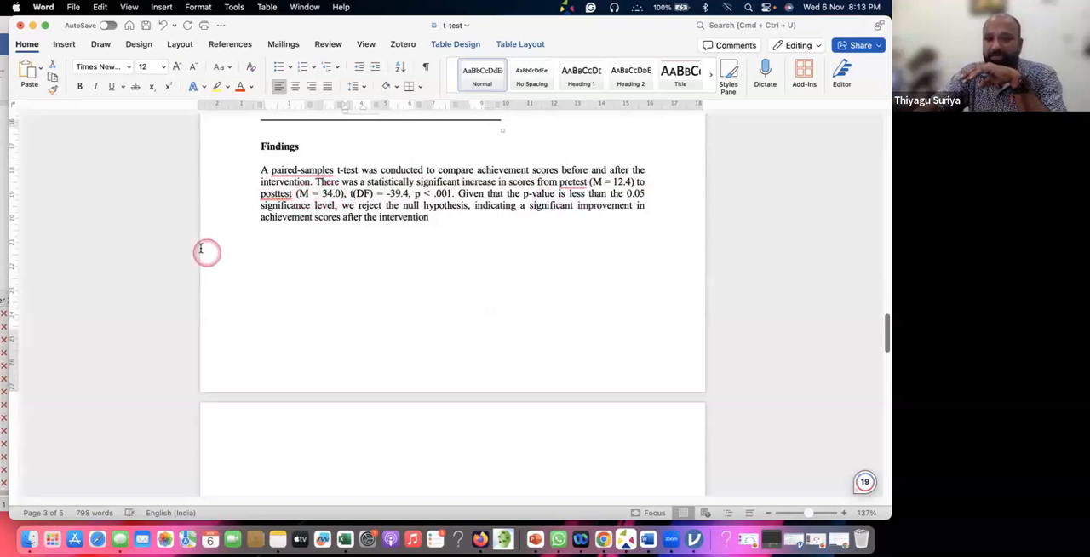
Change the t result in the Findings paragraph to t(21) = 39.4 and highlight the closing conclusion about rejecting the null hypothesis
{"action": "left_click", "coordinate": [382, 196]}
{"action": "key", "text": "Left"}
{"action": "key", "text": "Left"}
{"action": "key", "text": "BackSpace"}
{"action": "key", "text": "BackSpace"}
{"action": "type", "text": "21"}
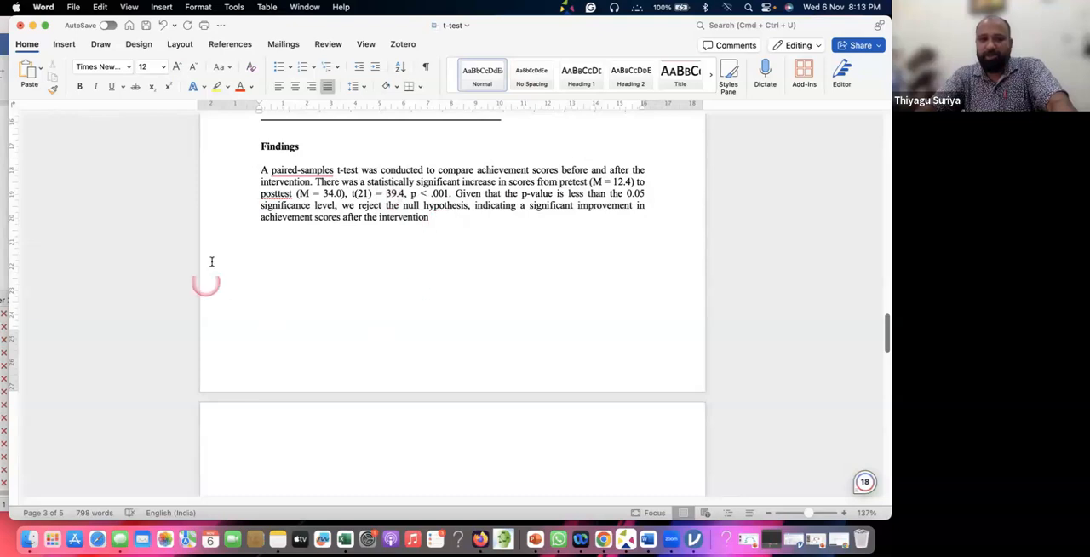
{"action": "left_click_drag", "start_coordinate": [350, 205], "coordinate": [459, 225]}
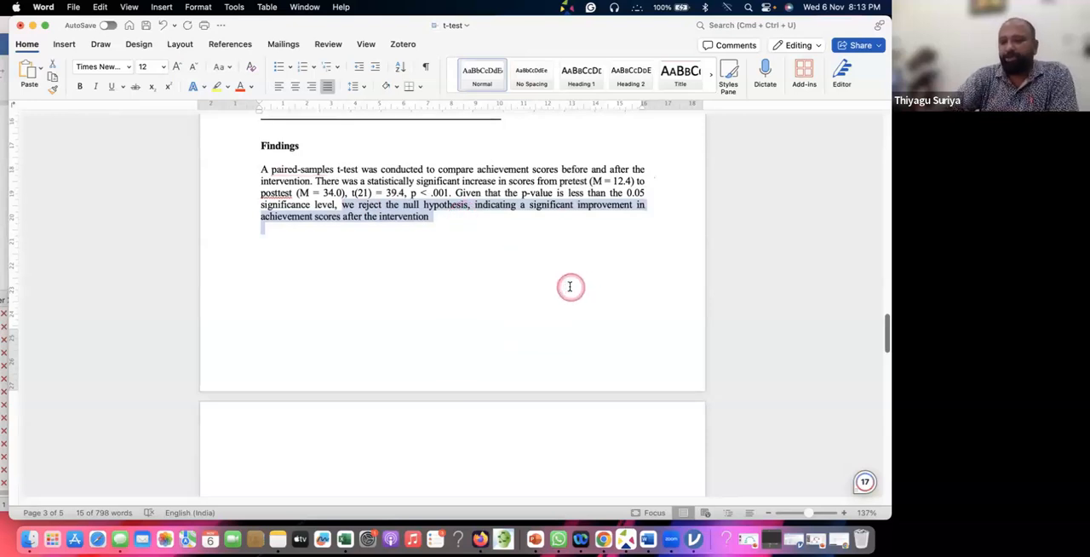
Minimize the Word document and review the Paired Samples T-Test and Descriptives tables in jamovi
{"action": "left_click", "coordinate": [32, 26]}
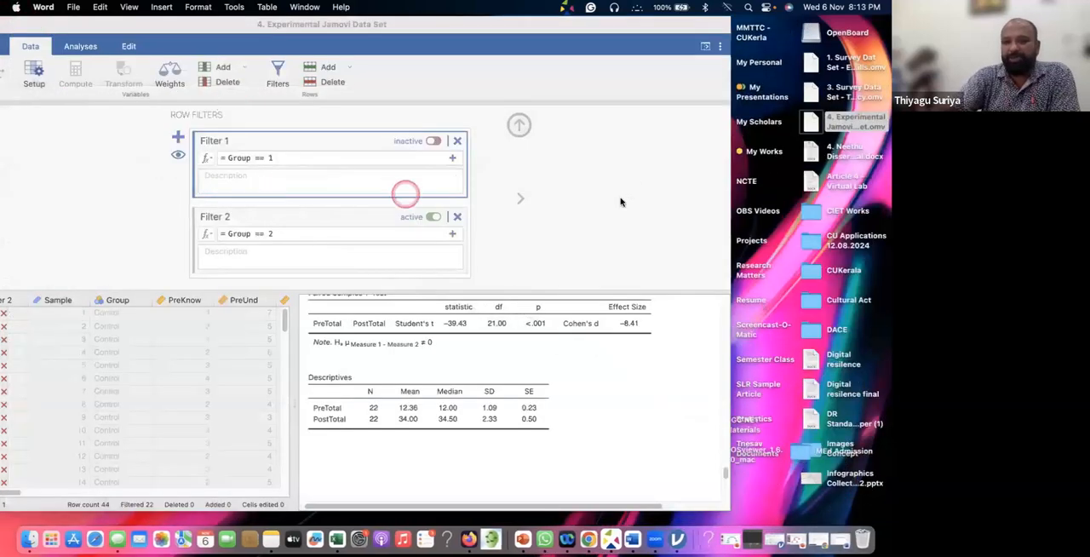
{"action": "scroll", "coordinate": [513, 383], "scroll_direction": "up", "scroll_amount": 4}
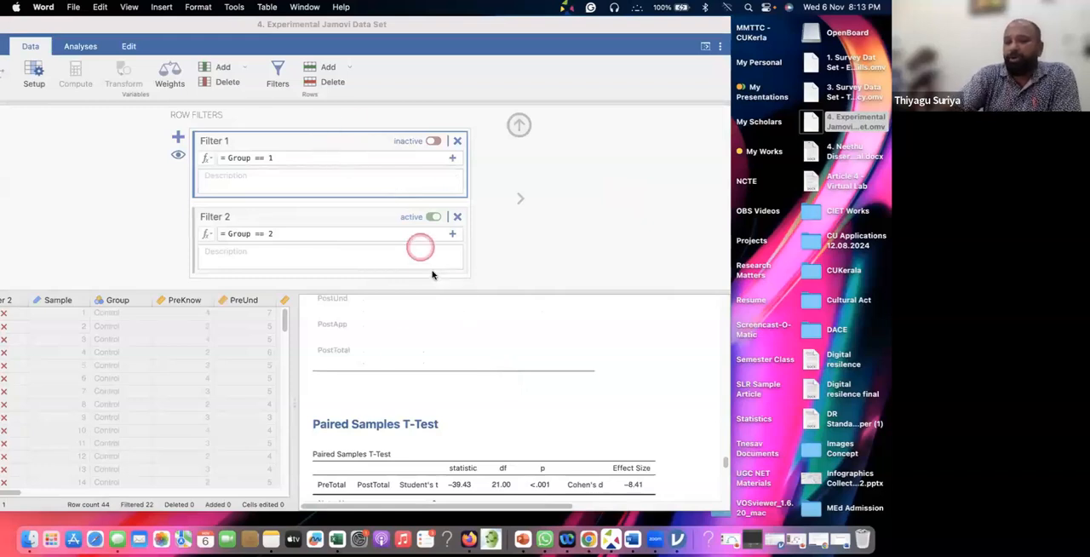
{"action": "scroll", "coordinate": [462, 375], "scroll_direction": "down", "scroll_amount": 3}
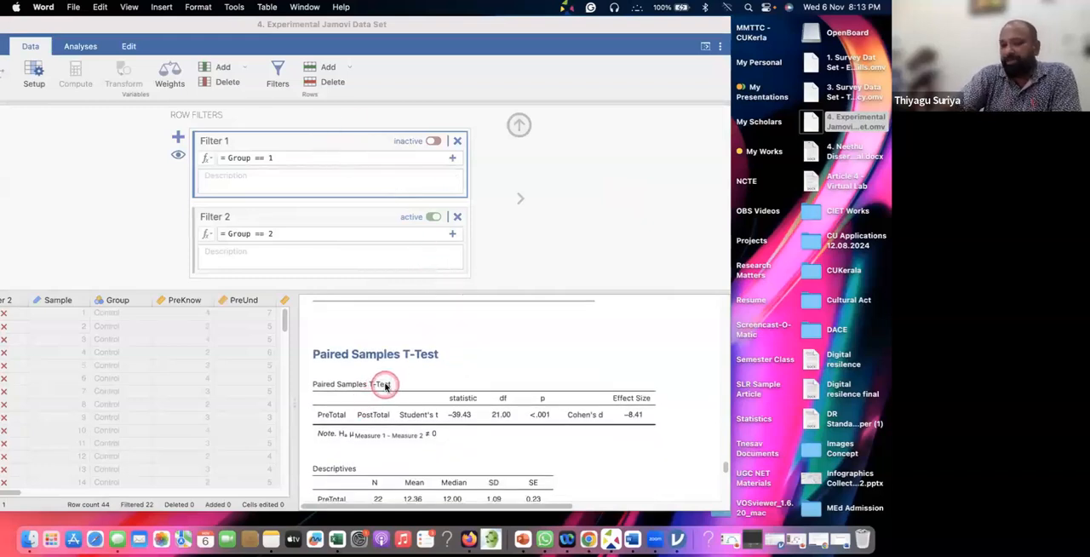
{"action": "scroll", "coordinate": [385, 388], "scroll_direction": "down", "scroll_amount": 1}
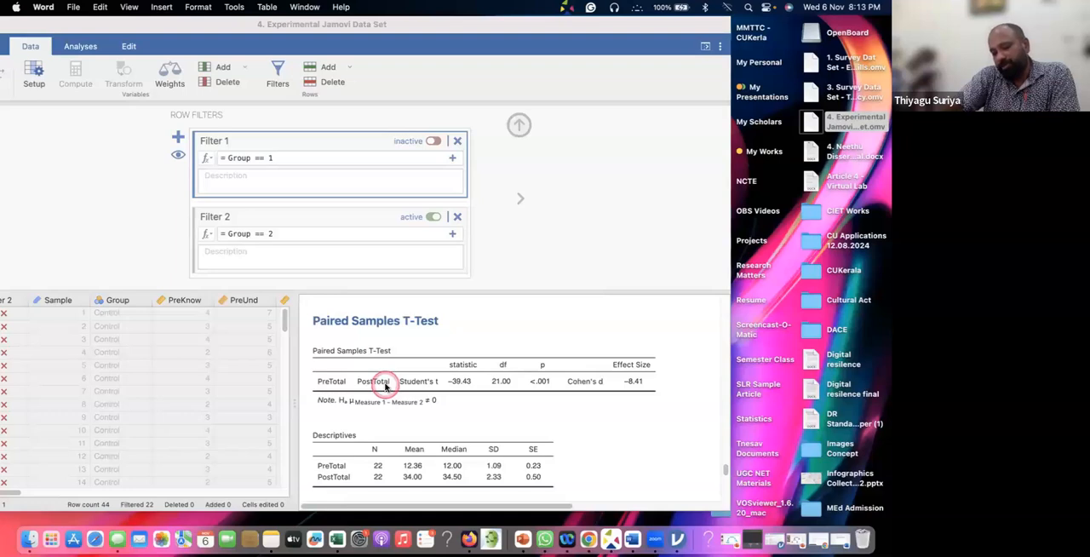
{"action": "scroll", "coordinate": [385, 387], "scroll_direction": "down", "scroll_amount": 1}
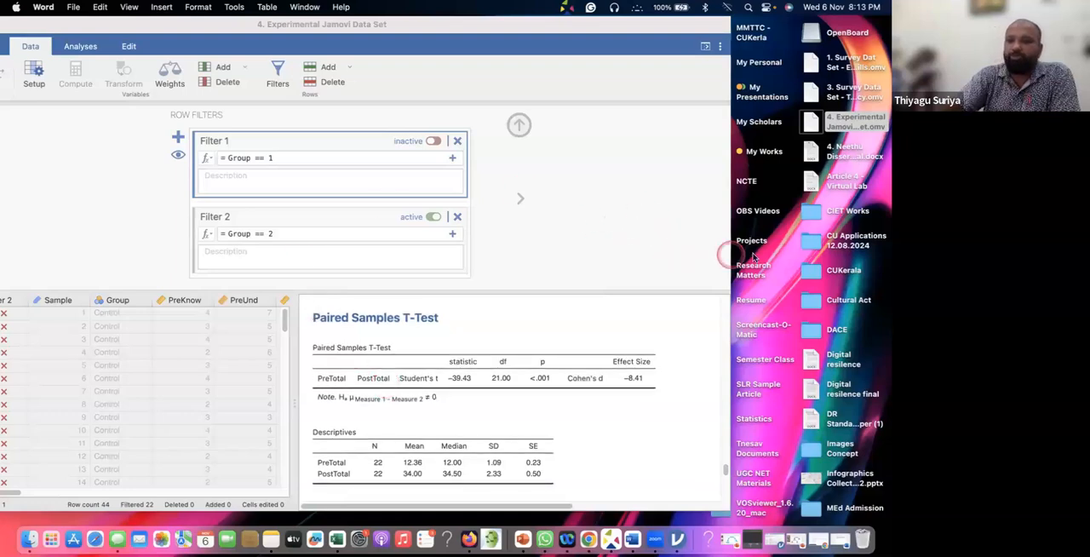
Widen the jamovi window across the desktop and close the row filters editor
{"action": "left_click", "coordinate": [725, 248]}
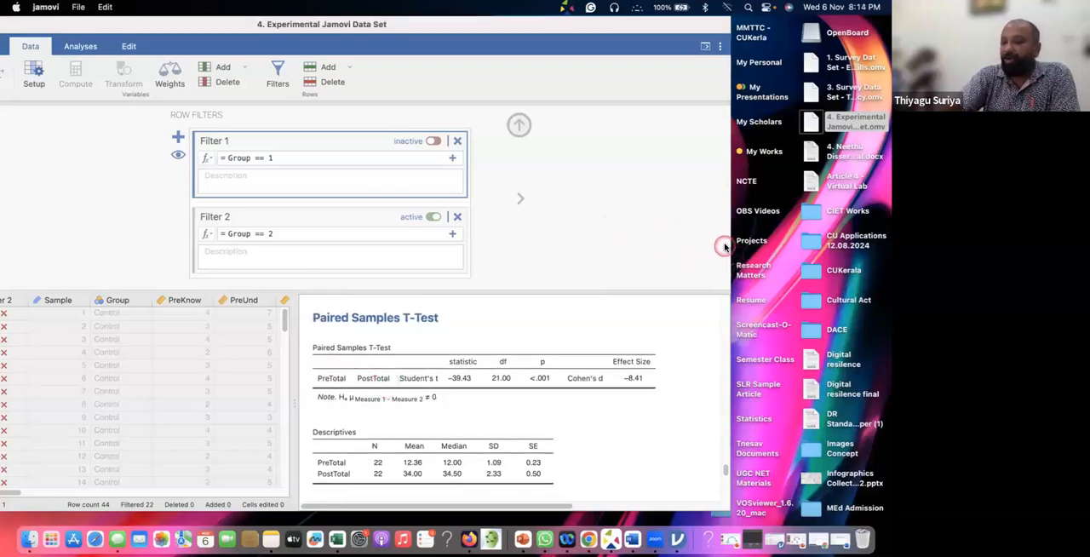
{"action": "left_click_drag", "start_coordinate": [870, 266], "coordinate": [887, 279]}
{"action": "left_click", "coordinate": [595, 132]}
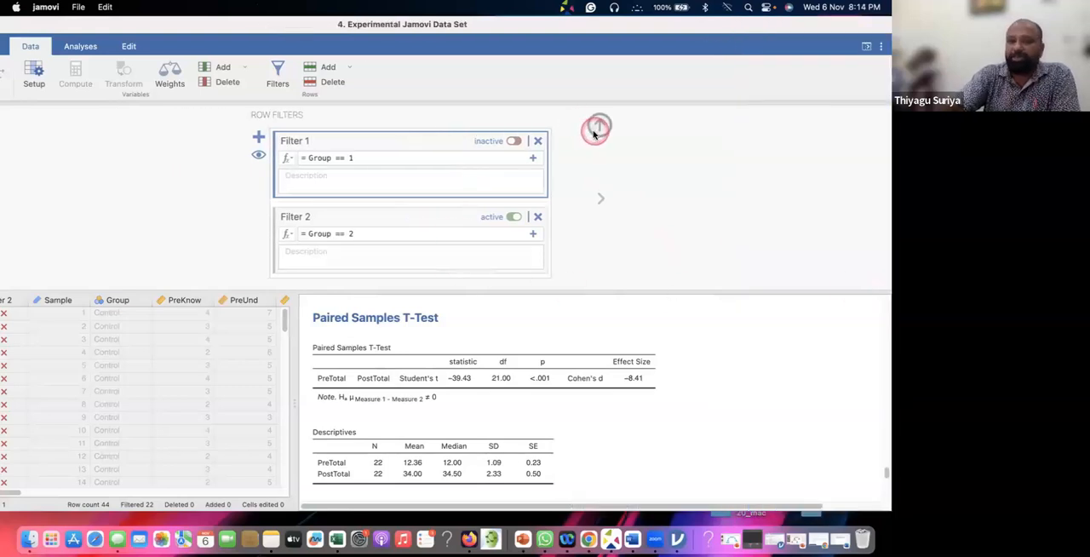
{"action": "left_click", "coordinate": [188, 264]}
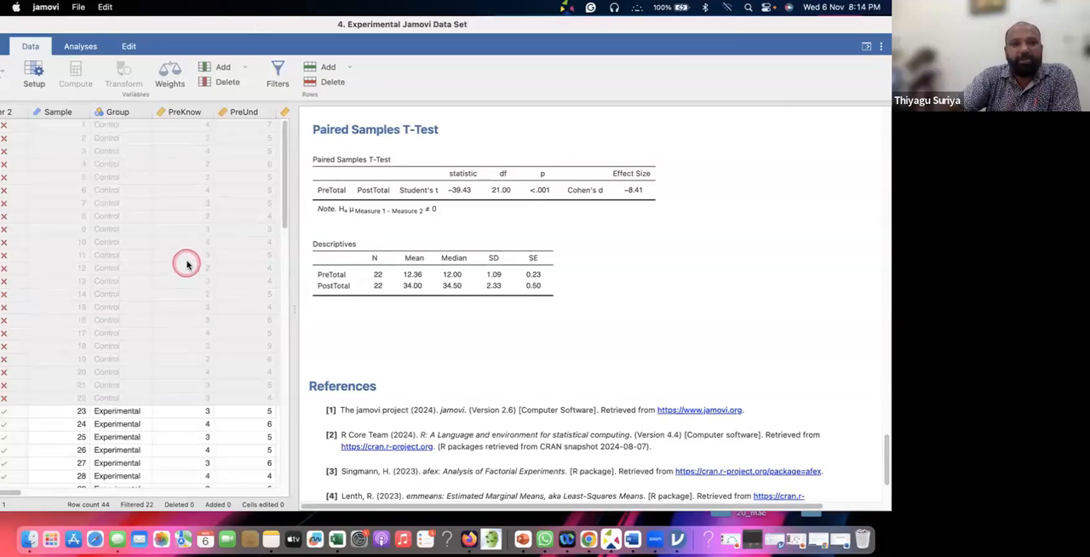
{"action": "left_click", "coordinate": [270, 213]}
{"action": "left_click", "coordinate": [400, 198]}
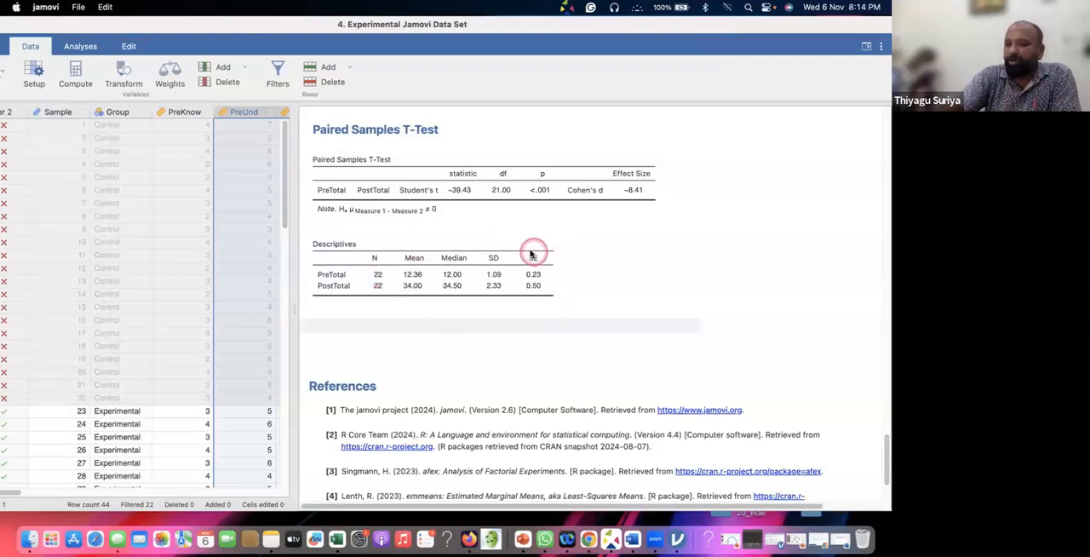
{"action": "left_click", "coordinate": [82, 67]}
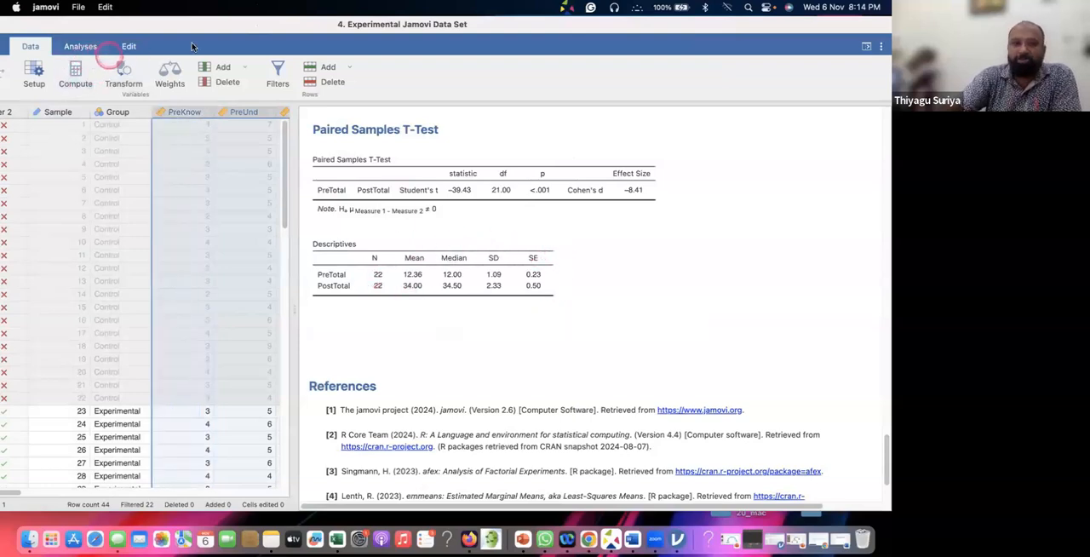
Start a new paired samples t-test and pair PreKnow with PostKnow
{"action": "left_click", "coordinate": [88, 46]}
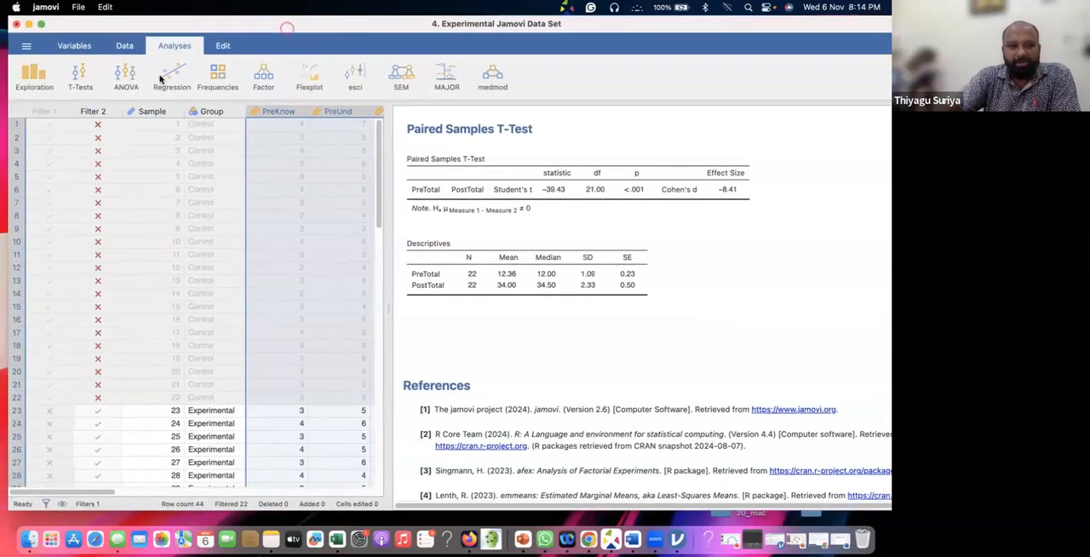
{"action": "left_click", "coordinate": [80, 78]}
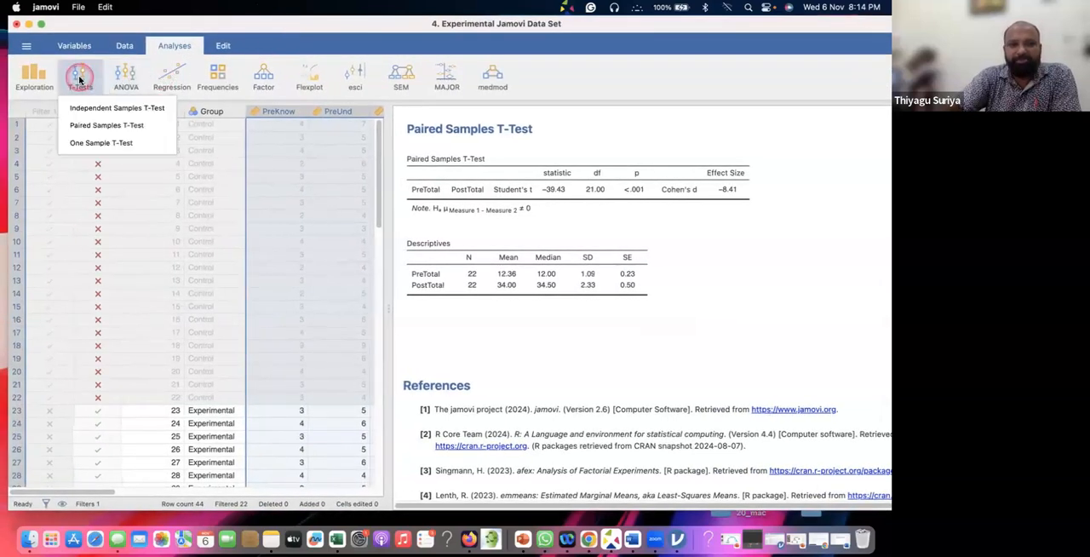
{"action": "left_click", "coordinate": [87, 125]}
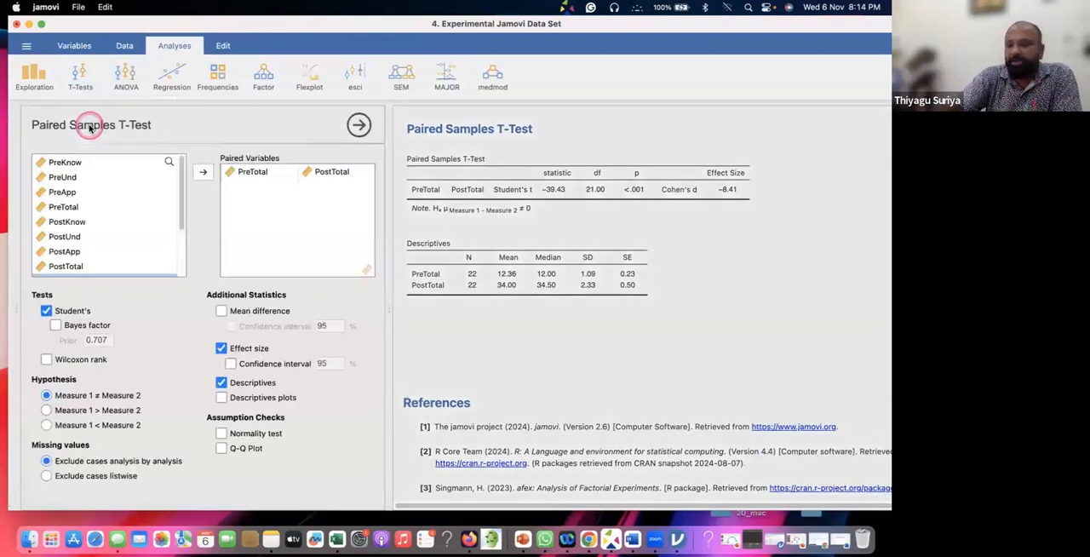
{"action": "left_click", "coordinate": [64, 162]}
{"action": "left_click", "coordinate": [201, 174]}
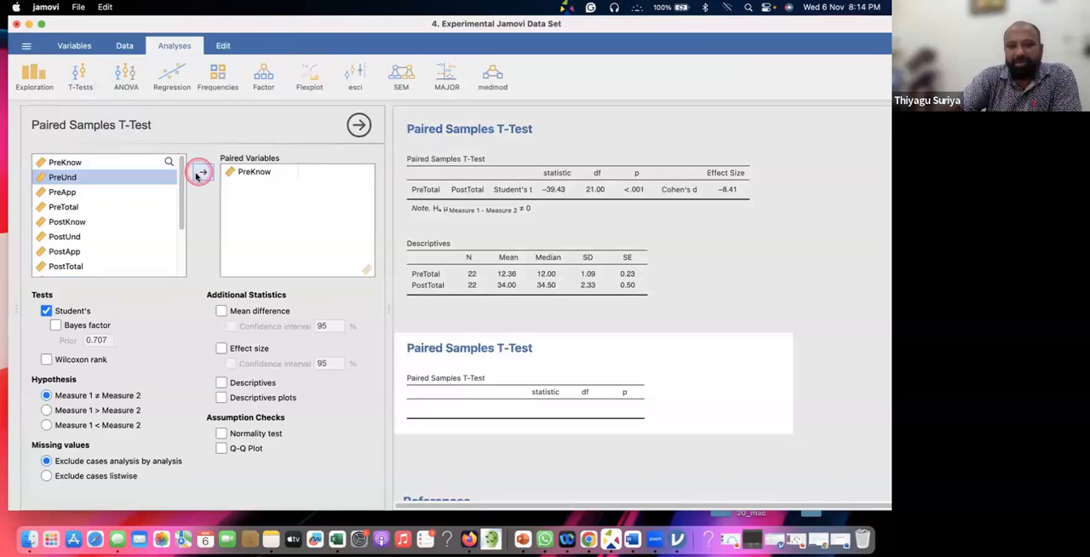
{"action": "left_click", "coordinate": [94, 220]}
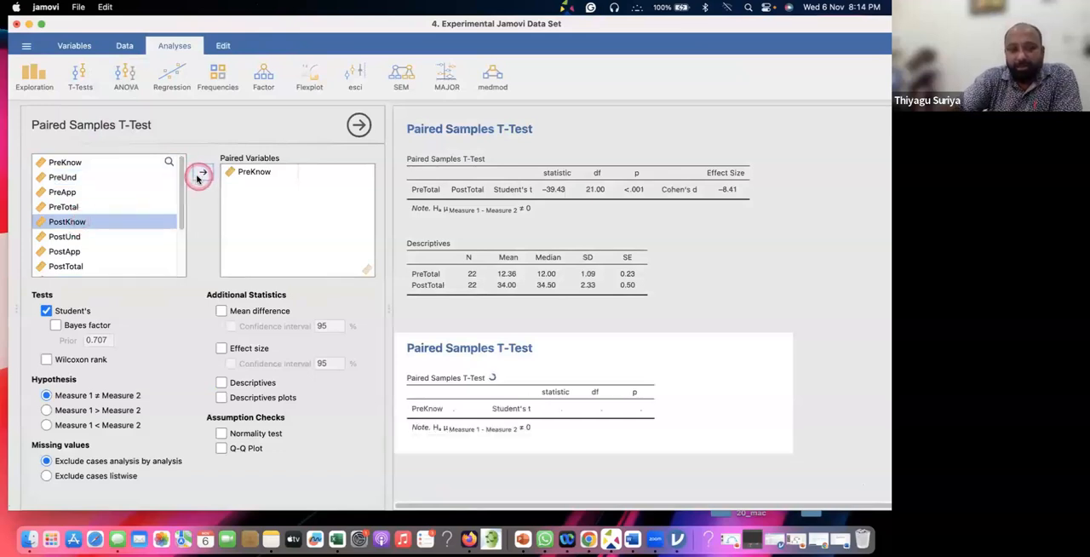
{"action": "left_click", "coordinate": [201, 173]}
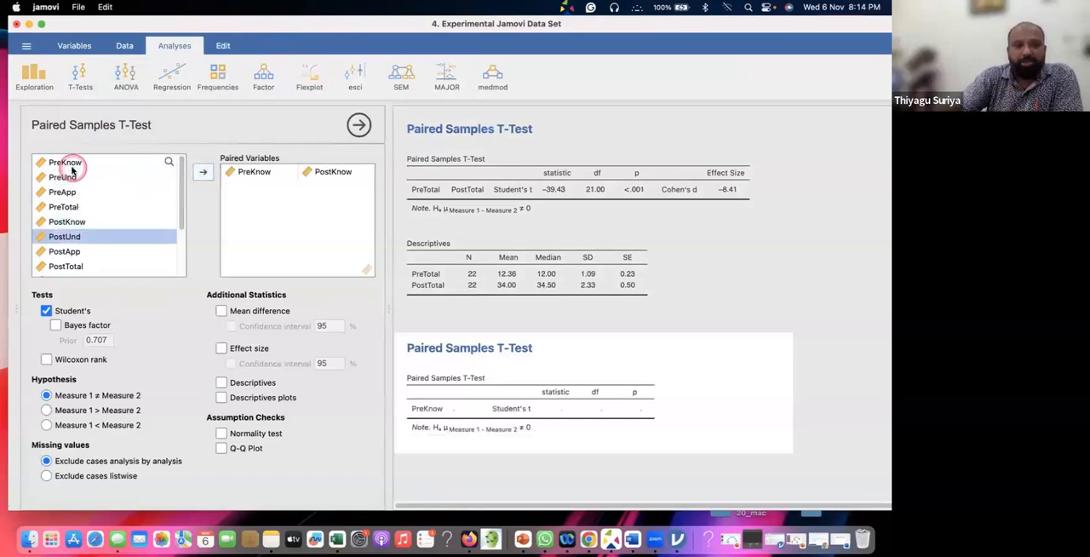
Add the PreUnd–PostUnd and PreApp–PostApp pairs to the paired variables of the t-test
{"action": "left_click", "coordinate": [68, 178]}
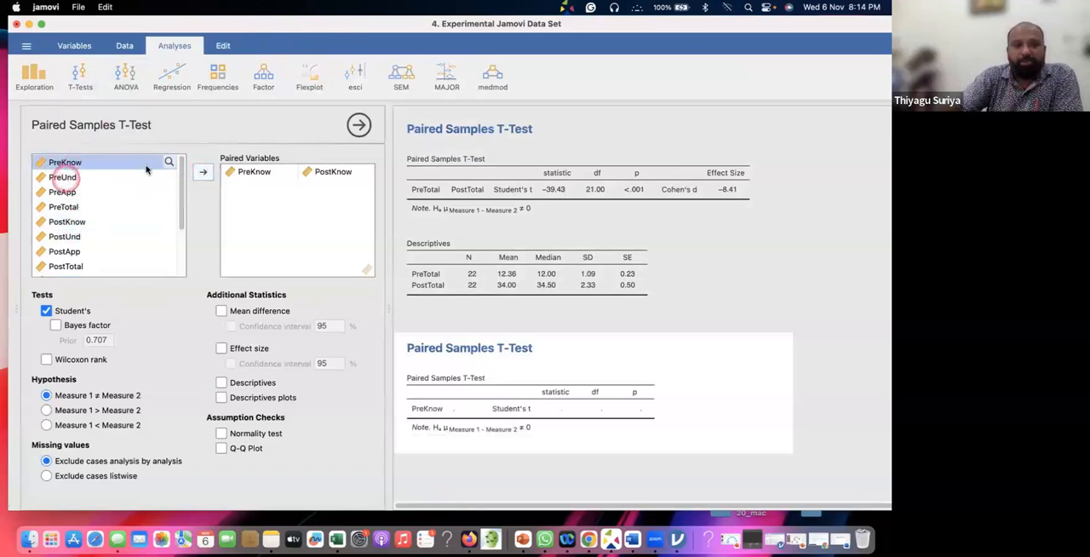
{"action": "left_click", "coordinate": [81, 223]}
{"action": "left_click", "coordinate": [85, 236]}
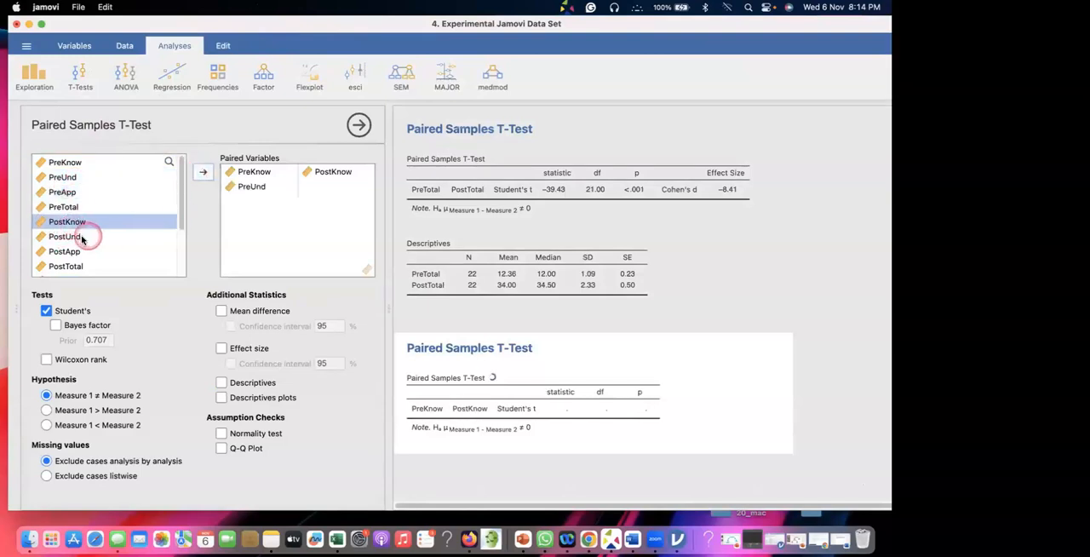
{"action": "left_click", "coordinate": [202, 173]}
{"action": "left_click", "coordinate": [75, 193]}
{"action": "left_click", "coordinate": [203, 173]}
{"action": "left_click", "coordinate": [204, 173]}
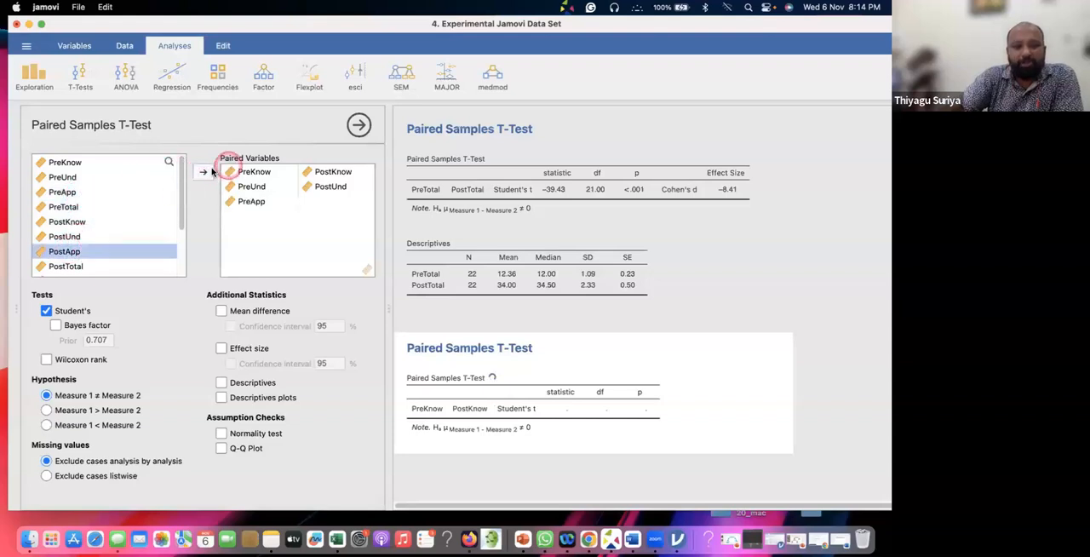
Add PreTotal and PostTotal as the fourth pair of the t-test
{"action": "left_click", "coordinate": [89, 209]}
{"action": "left_click", "coordinate": [203, 173]}
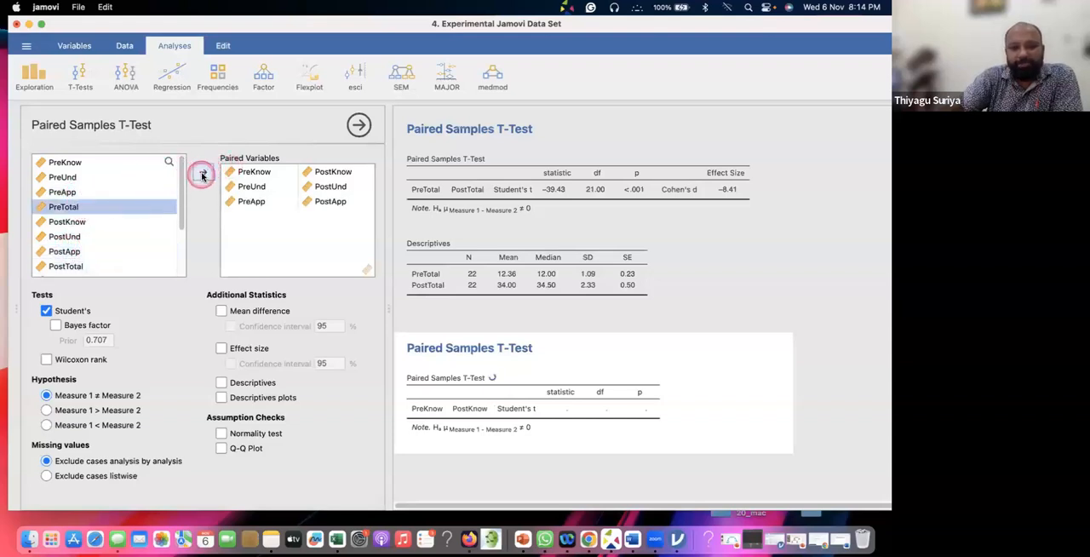
{"action": "left_click", "coordinate": [75, 221]}
{"action": "scroll", "coordinate": [74, 222], "scroll_direction": "down", "scroll_amount": 2}
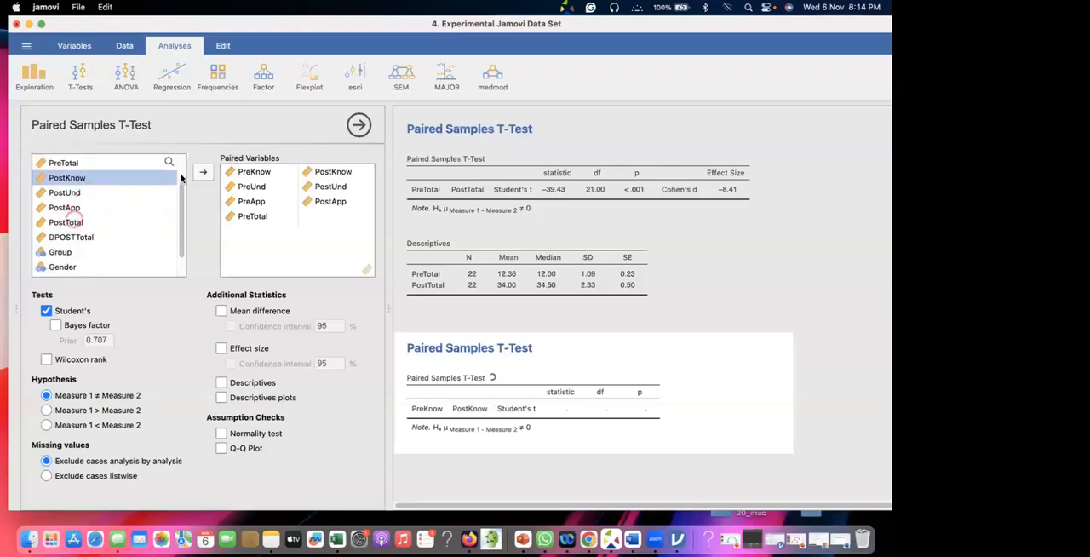
{"action": "left_click", "coordinate": [73, 222]}
{"action": "left_click", "coordinate": [203, 173]}
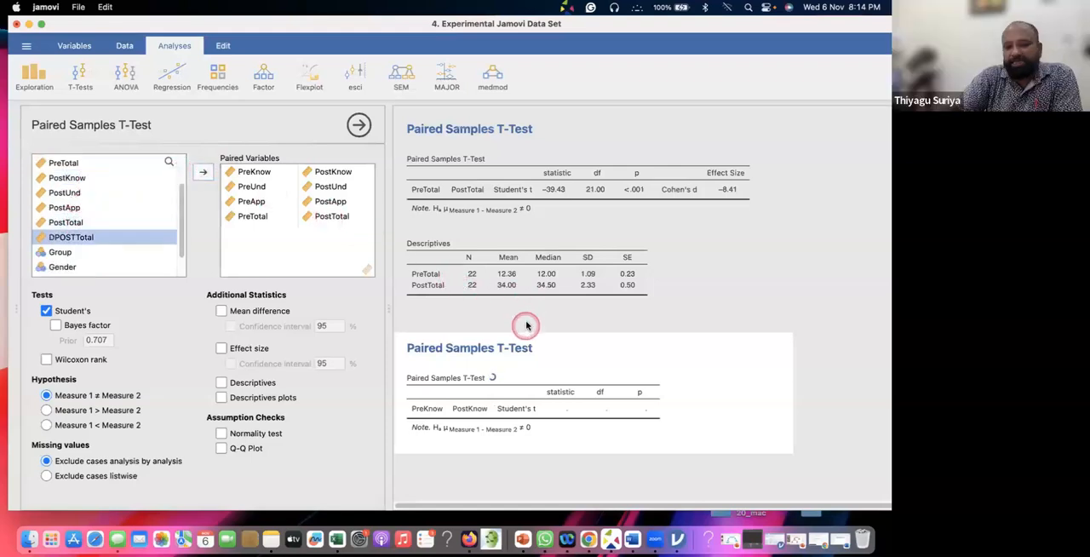
Include descriptives, effect size and the Wilcoxon rank test in the four-pair paired samples analysis
{"action": "scroll", "coordinate": [526, 321], "scroll_direction": "down", "scroll_amount": 5}
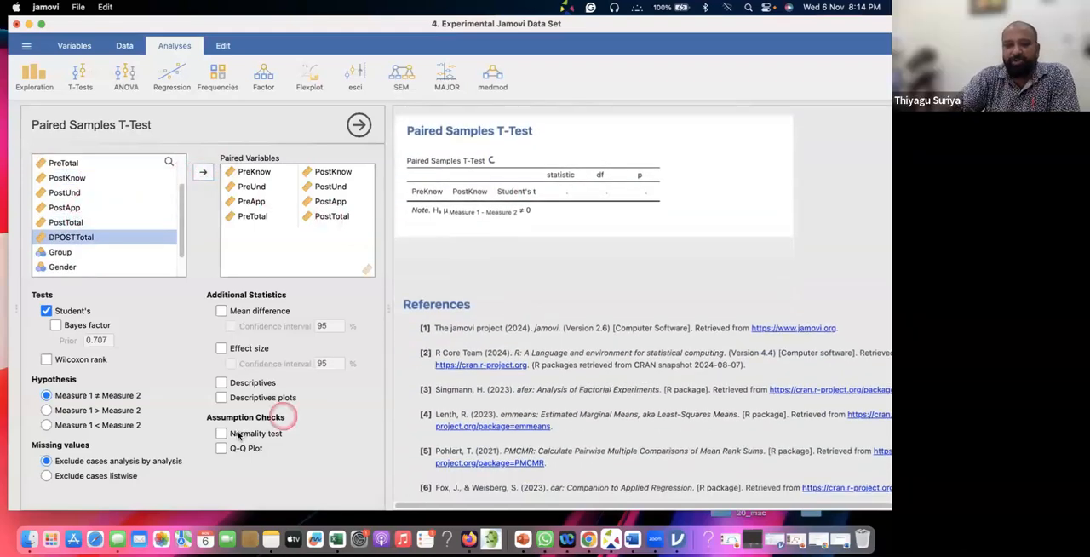
{"action": "left_click", "coordinate": [220, 382]}
{"action": "left_click", "coordinate": [221, 349]}
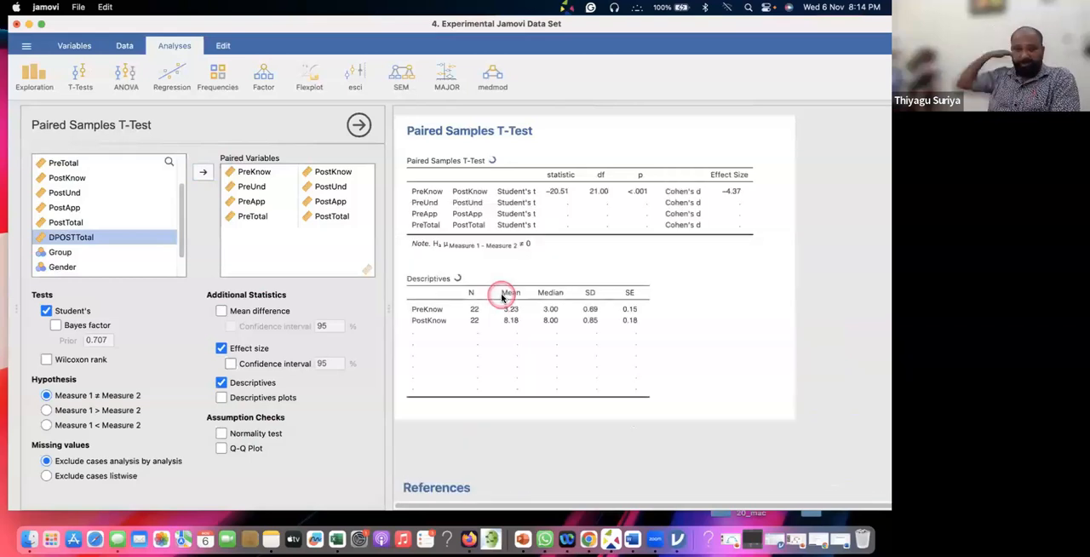
{"action": "left_click", "coordinate": [822, 110]}
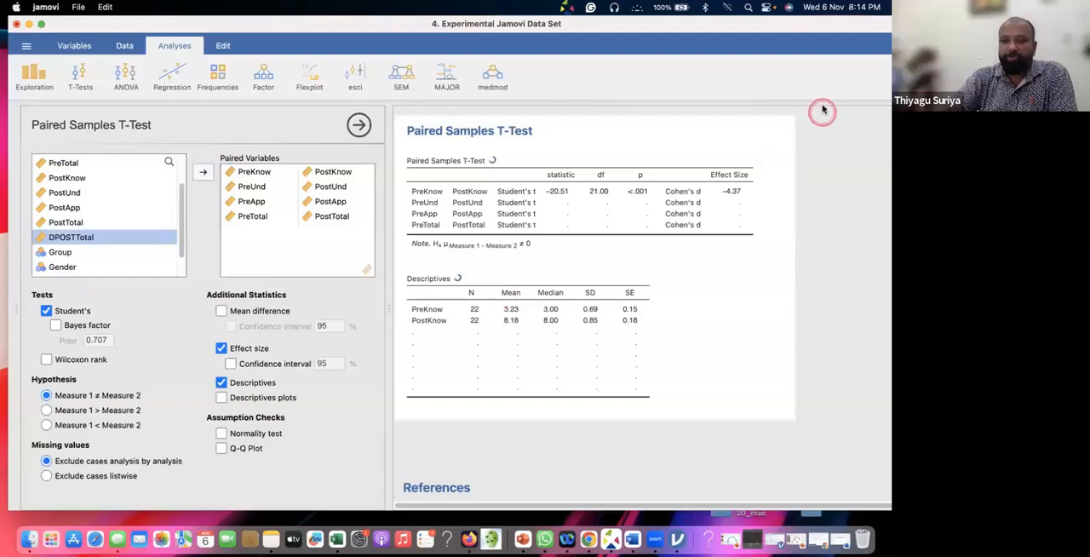
{"action": "left_click", "coordinate": [828, 315]}
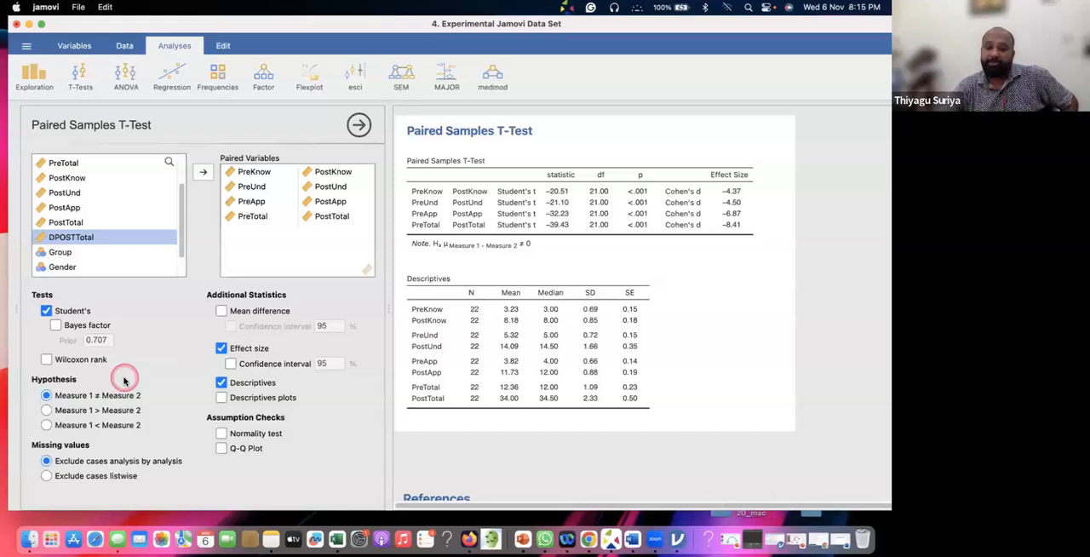
{"action": "left_click", "coordinate": [47, 359]}
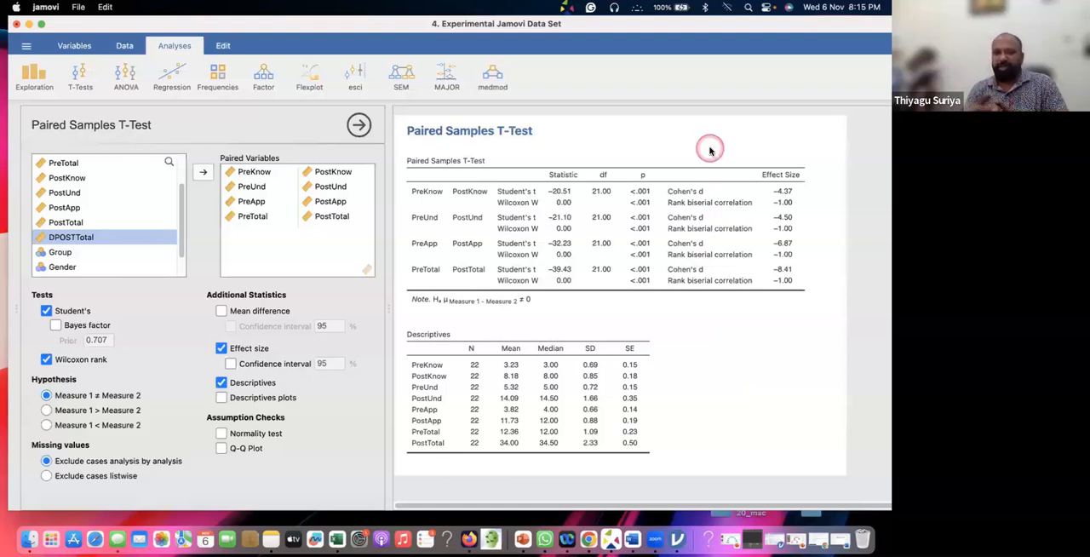
Start a new one sample t-test below the paired samples results
{"action": "left_click", "coordinate": [80, 77]}
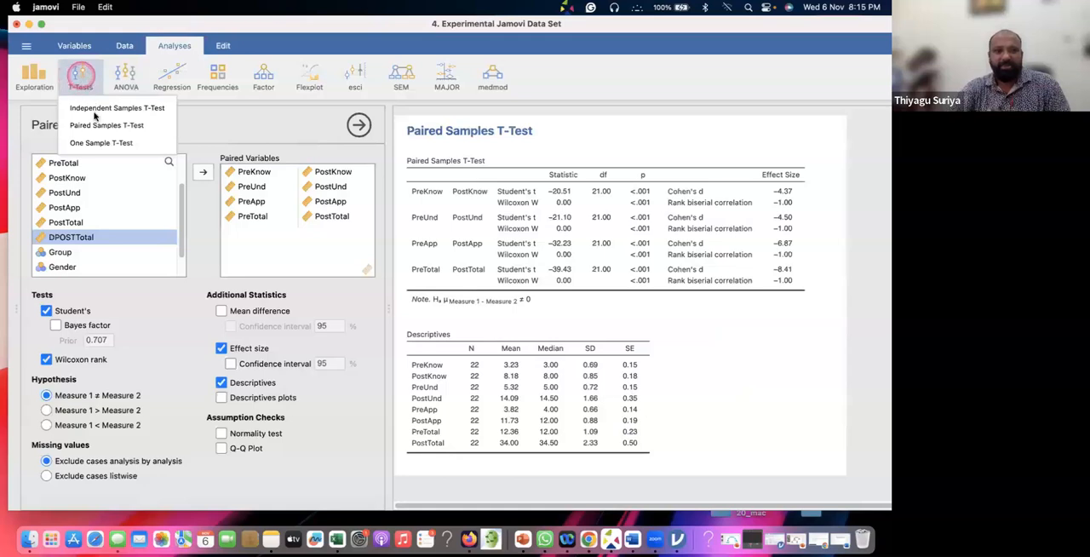
{"action": "left_click", "coordinate": [95, 143]}
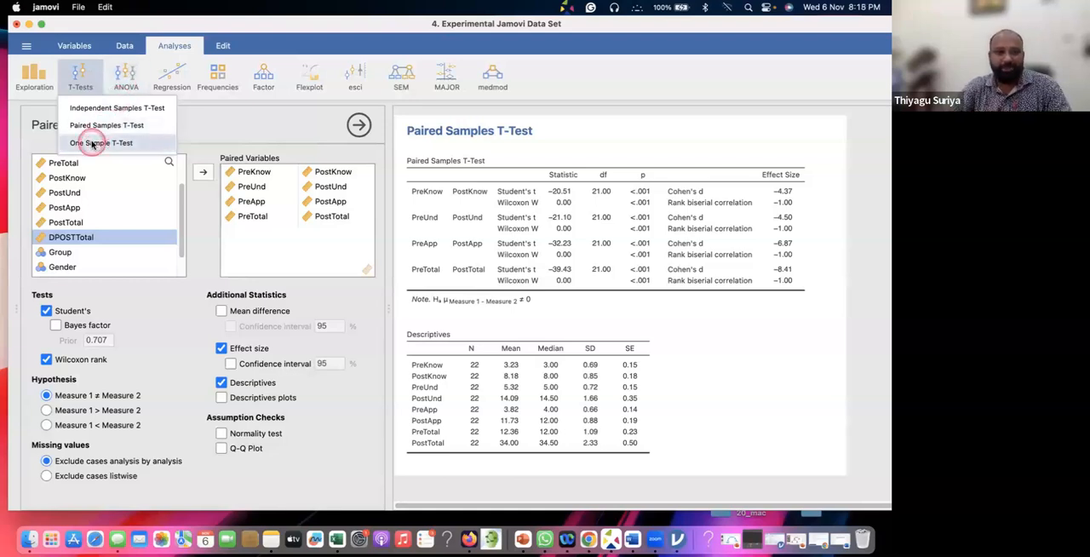
{"action": "left_click", "coordinate": [92, 144]}
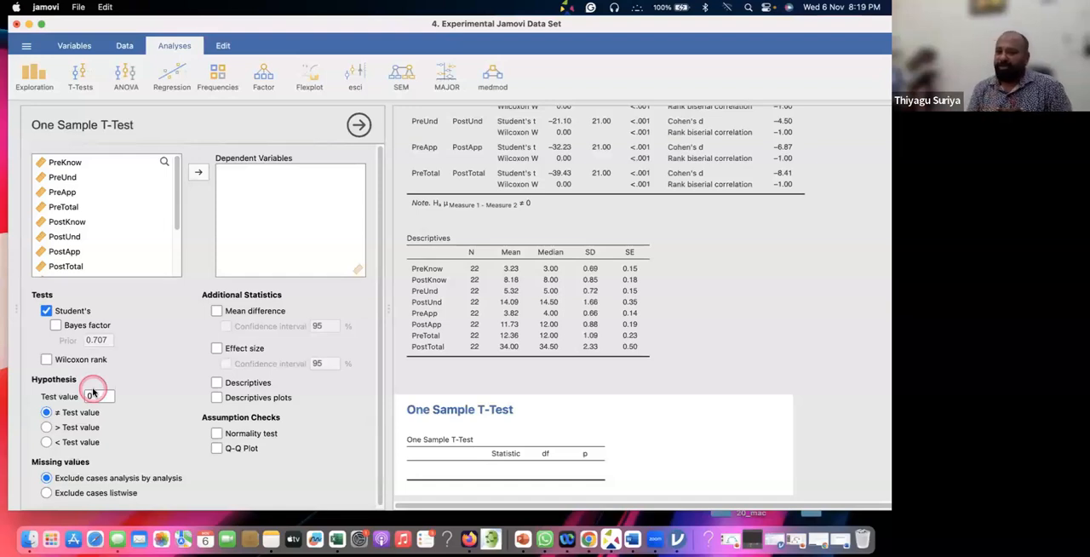
{"action": "left_click", "coordinate": [422, 473]}
{"action": "left_click", "coordinate": [517, 470]}
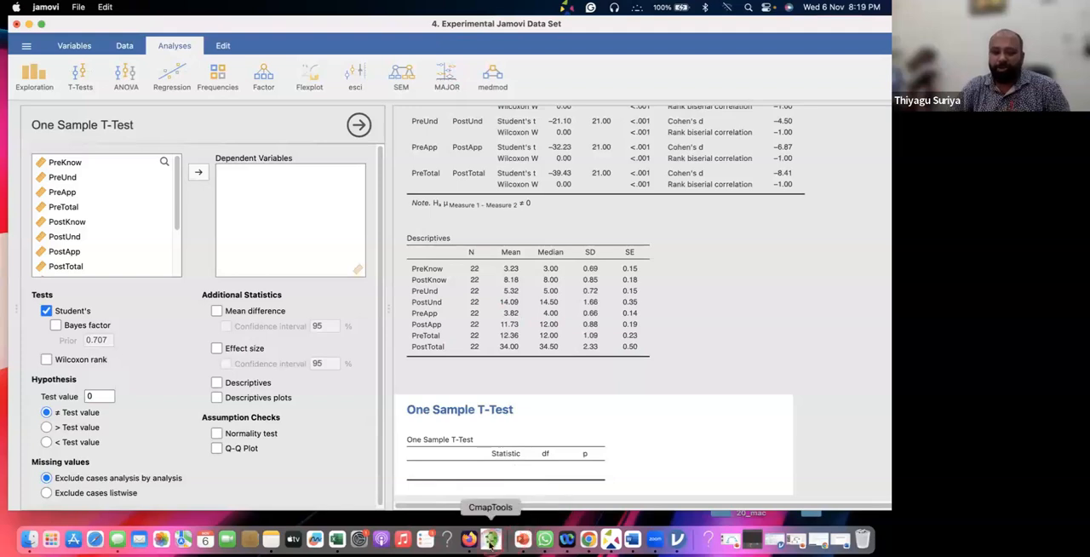
Switch to Chrome and open the Statistics References page under Statistics Resources on the CyberWorld (DIGIGOGY) site
{"action": "left_click", "coordinate": [588, 539]}
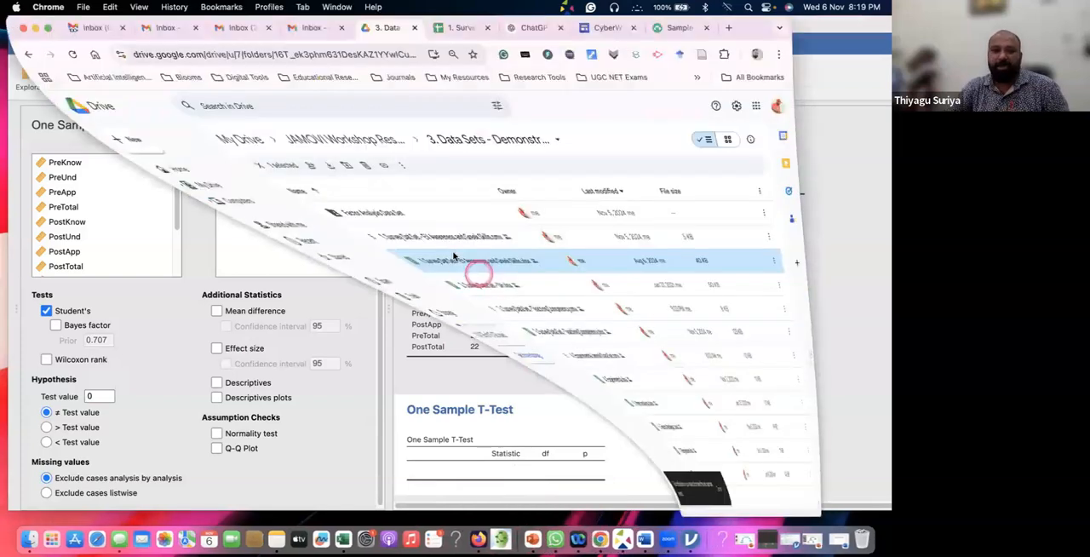
{"action": "left_click", "coordinate": [601, 28]}
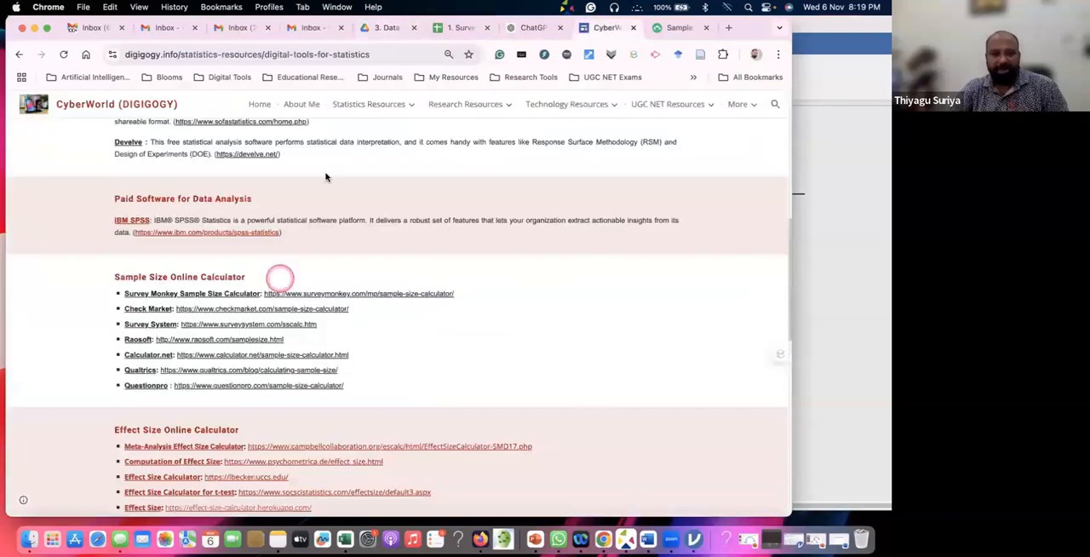
{"action": "scroll", "coordinate": [298, 221], "scroll_direction": "up", "scroll_amount": 10}
{"action": "mouse_move", "coordinate": [427, 115]}
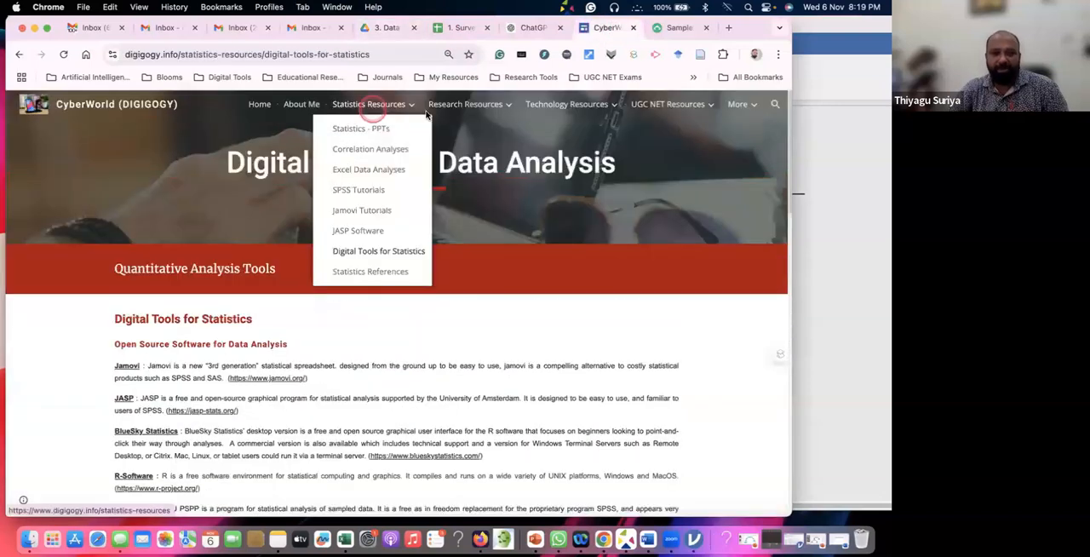
{"action": "left_click", "coordinate": [344, 254]}
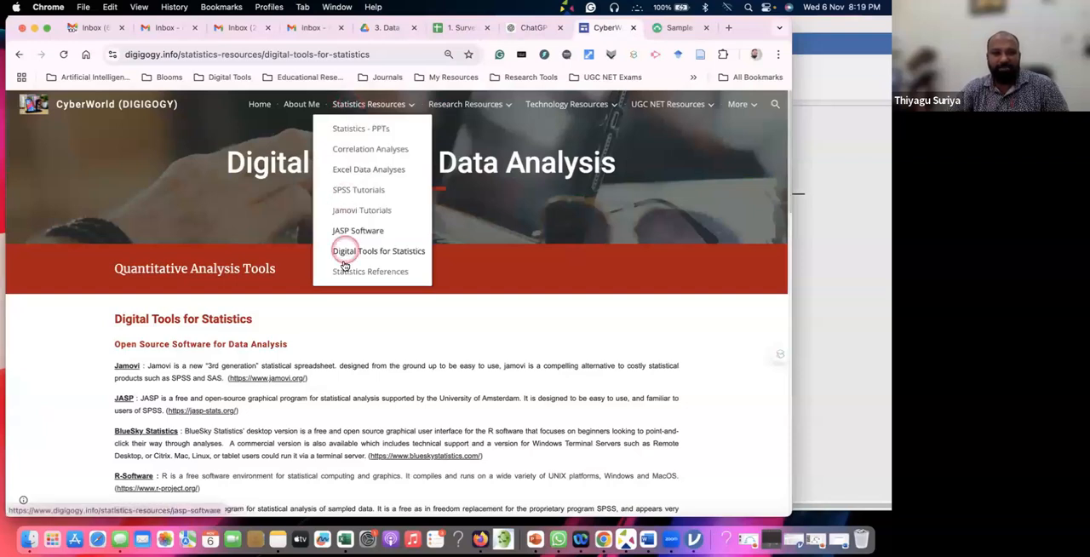
{"action": "left_click", "coordinate": [341, 273]}
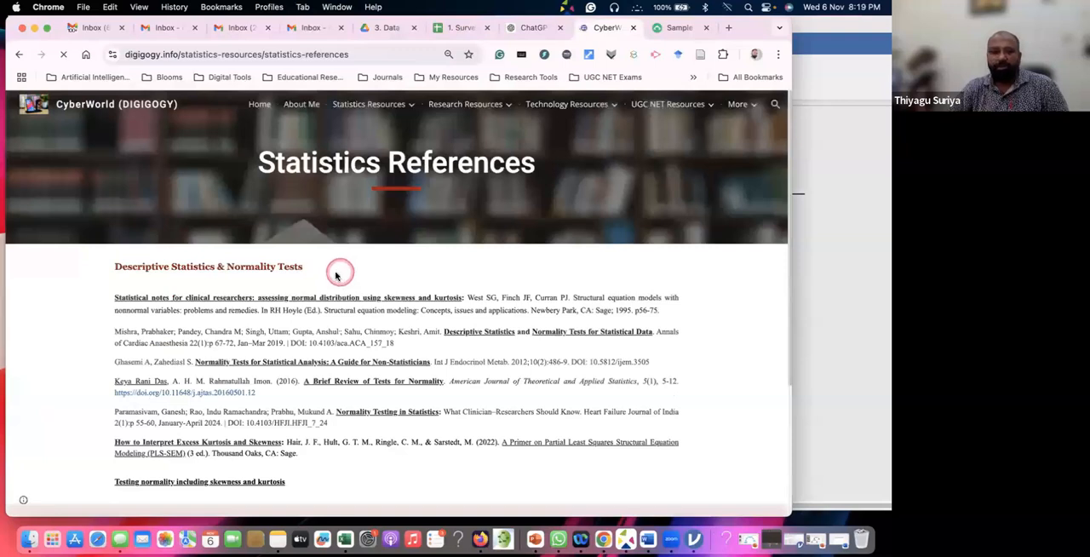
Find the "Parametric vs Non-Parametric Test" section on the references page and highlight its heading
{"action": "scroll", "coordinate": [341, 272], "scroll_direction": "down", "scroll_amount": 2}
{"action": "scroll", "coordinate": [341, 272], "scroll_direction": "down", "scroll_amount": 3}
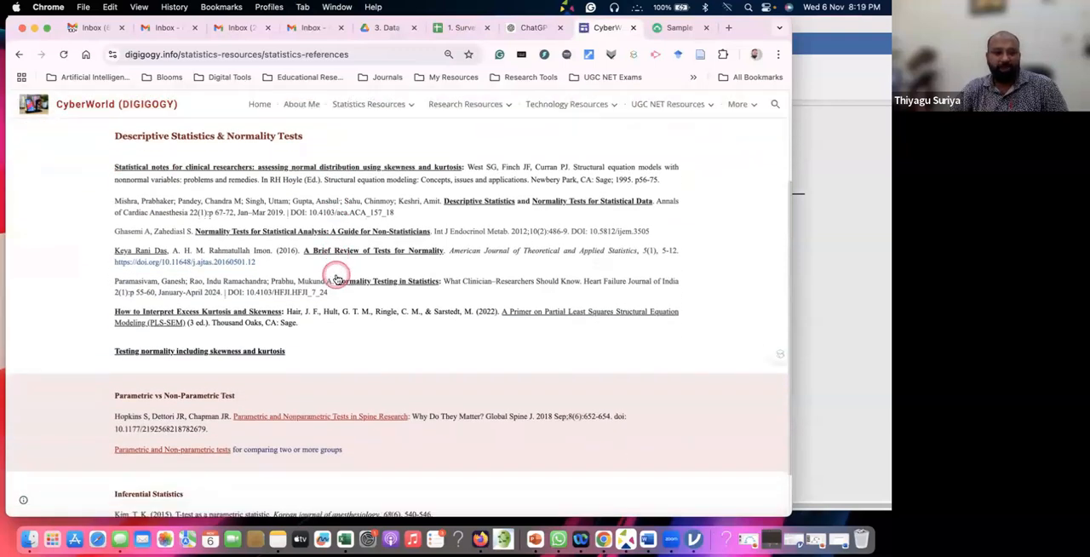
{"action": "scroll", "coordinate": [164, 407], "scroll_direction": "down", "scroll_amount": 2}
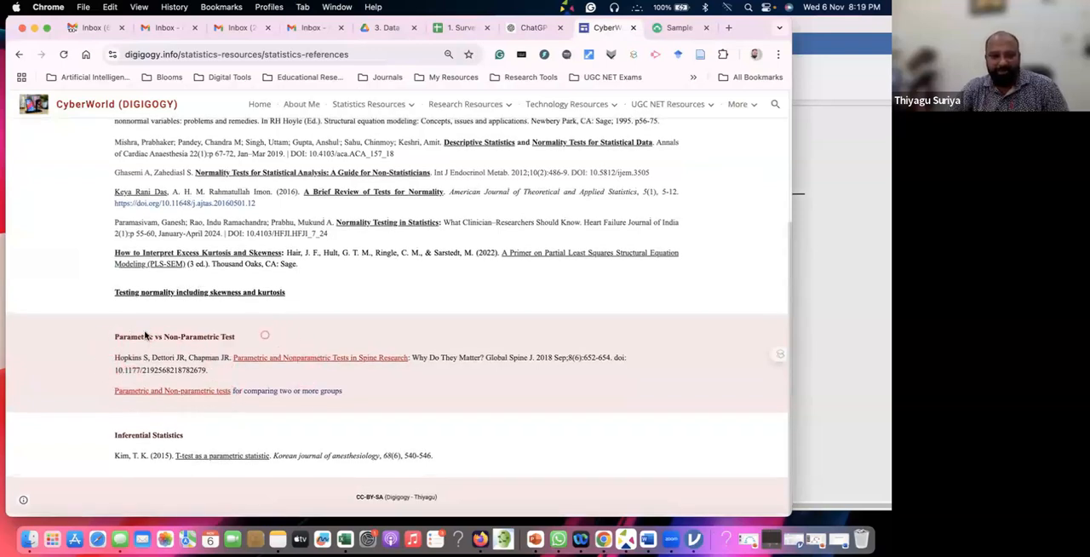
{"action": "left_click_drag", "start_coordinate": [247, 337], "coordinate": [102, 334]}
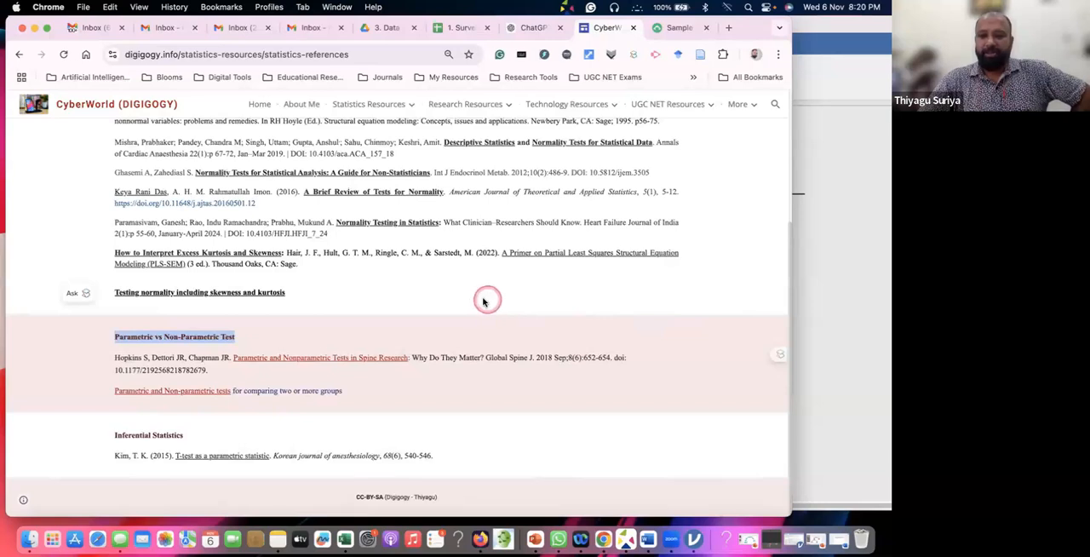
Switch to PowerPoint and play the t-test presentation from the Normality Check flowchart slide
{"action": "left_click", "coordinate": [835, 49]}
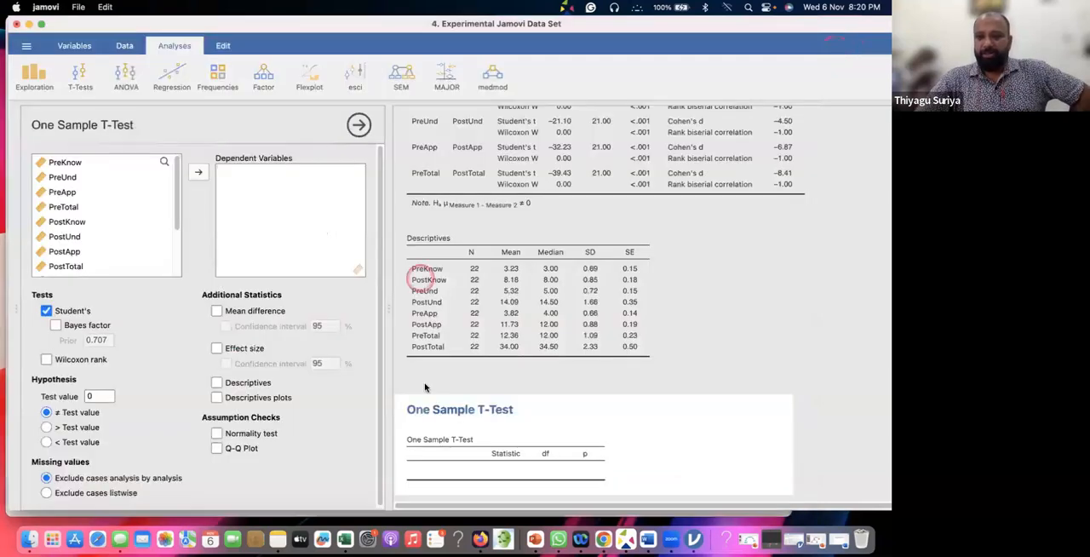
{"action": "left_click", "coordinate": [535, 540]}
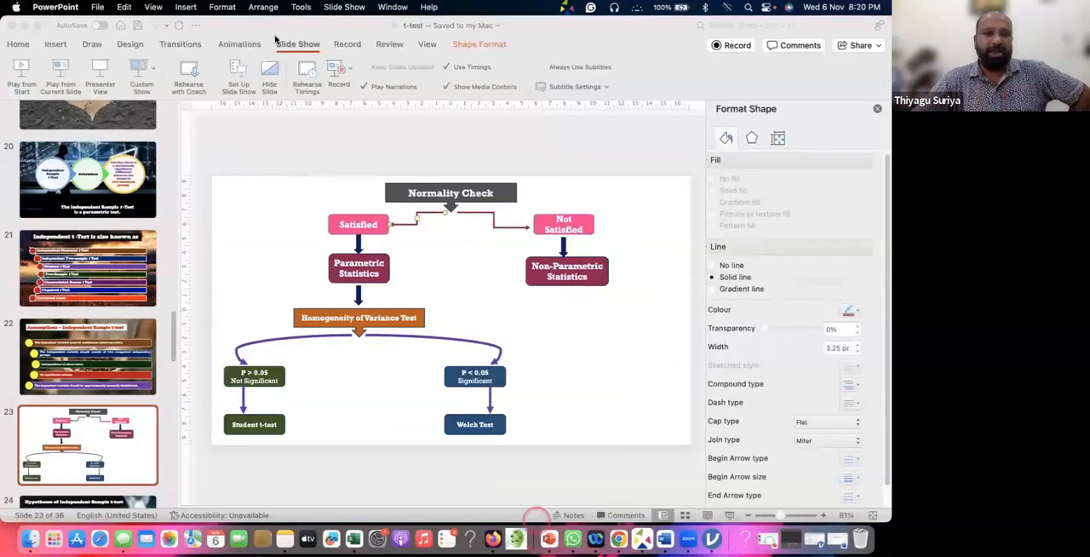
{"action": "left_click", "coordinate": [275, 39]}
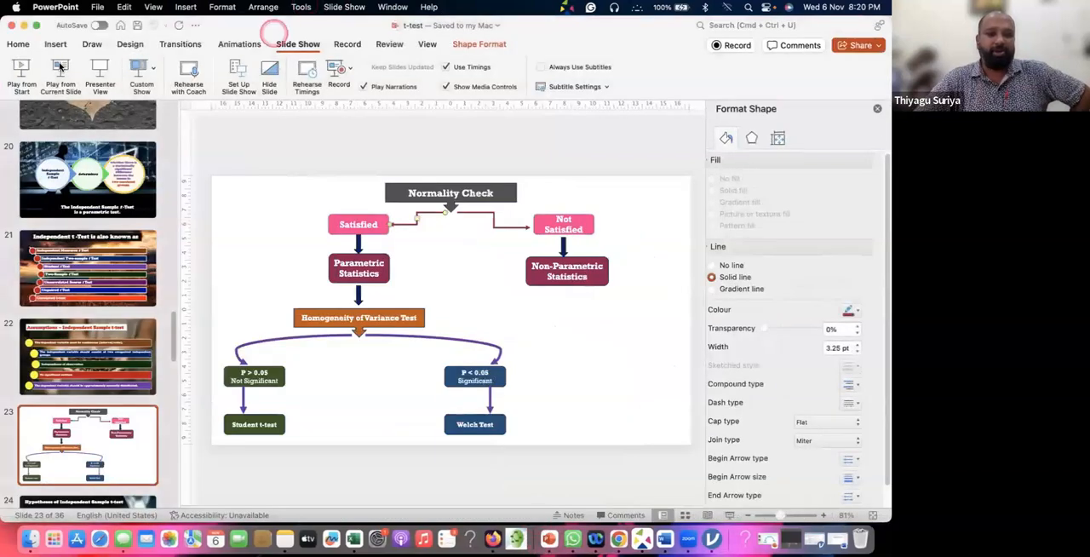
{"action": "left_click", "coordinate": [60, 66]}
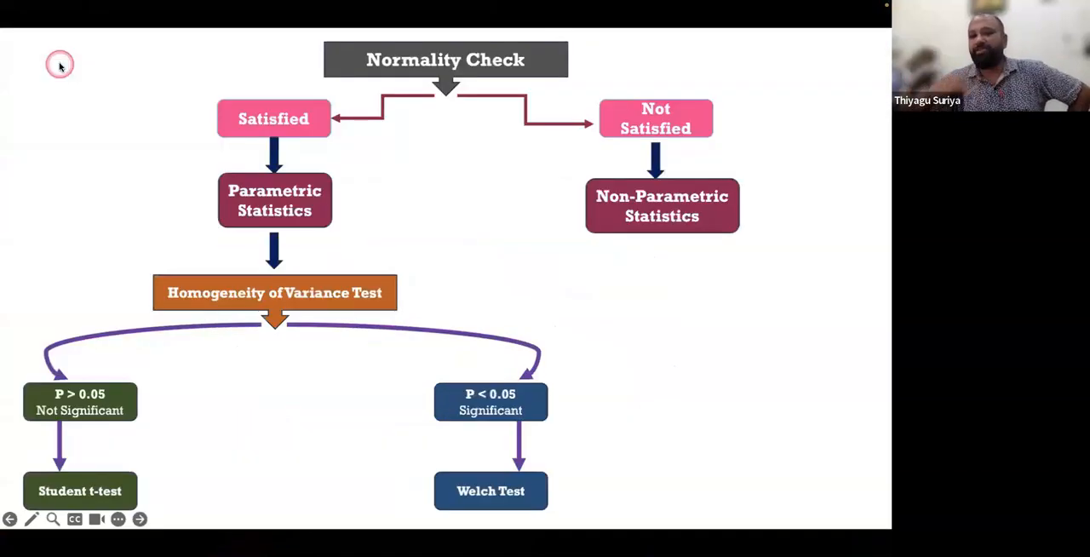